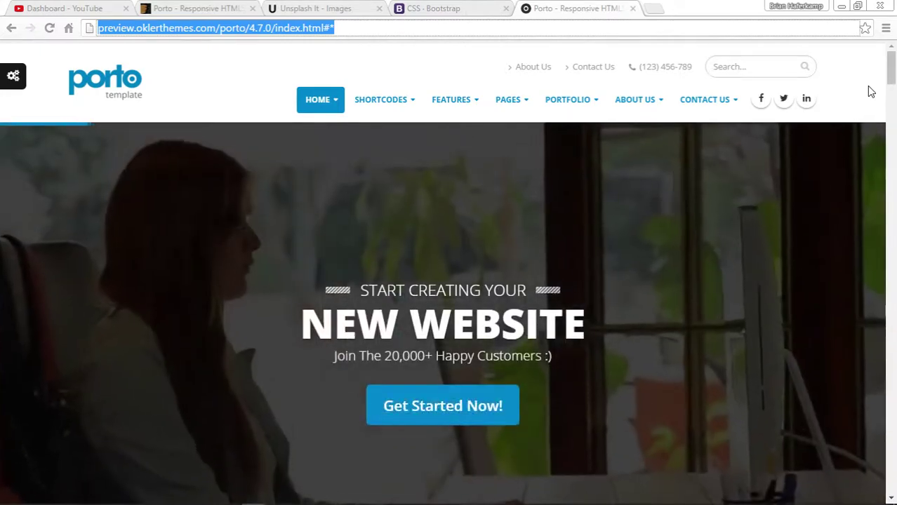
- Examine the Porto template homepage's header, navigation, hero slider, call-to-action bar and statistics row
click(870, 82)
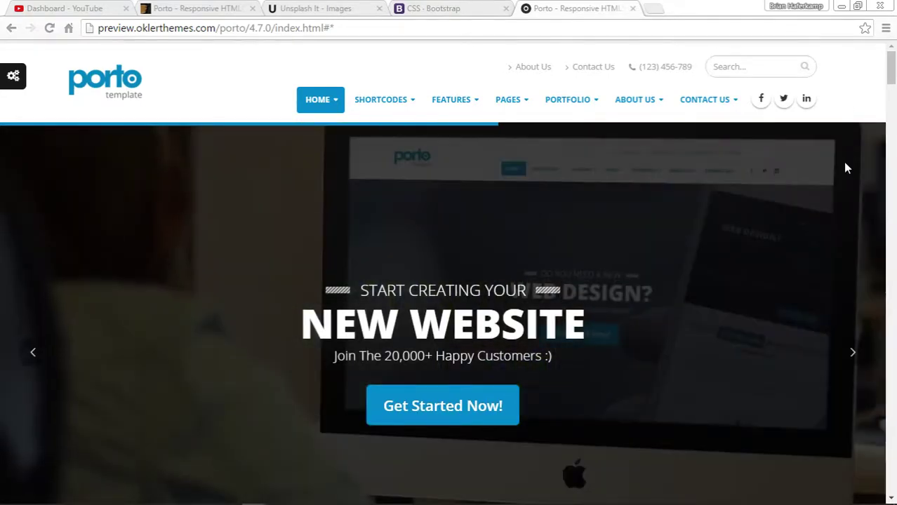
scroll(846, 167, down, 4)
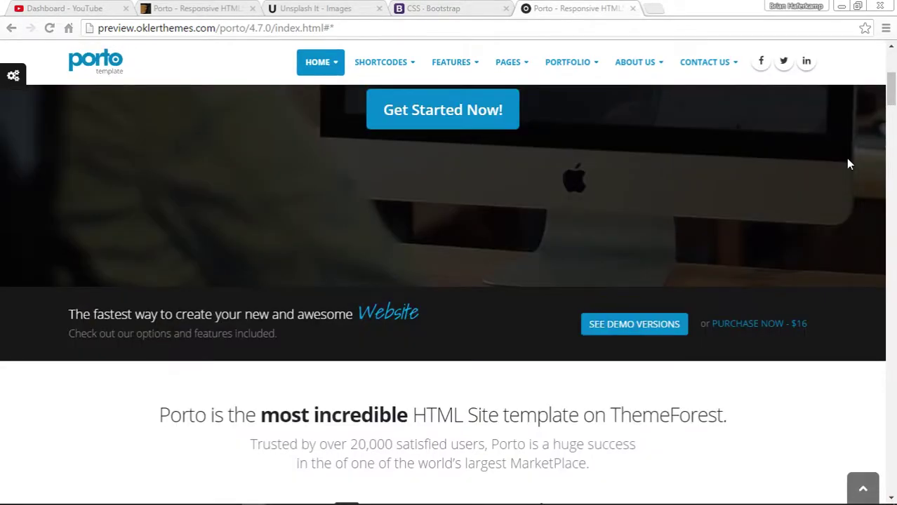
scroll(846, 158, down, 3)
scroll(837, 147, up, 7)
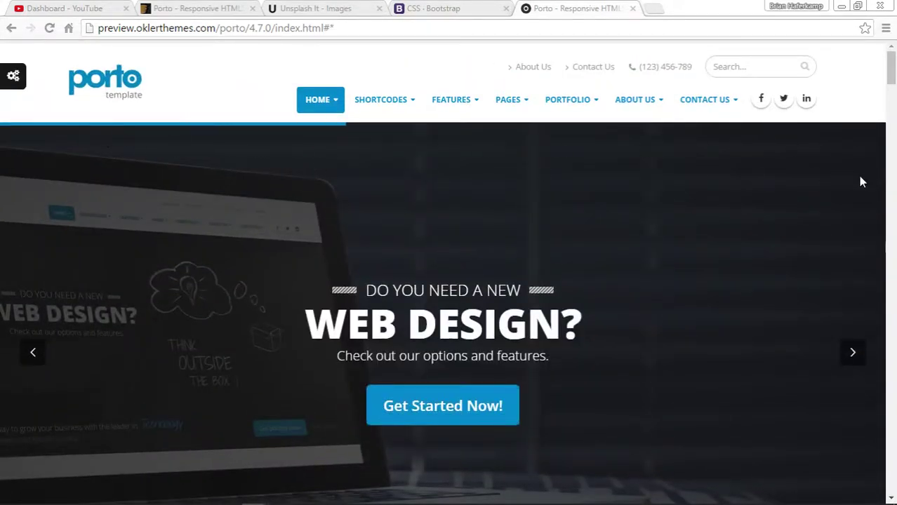
scroll(856, 182, down, 6)
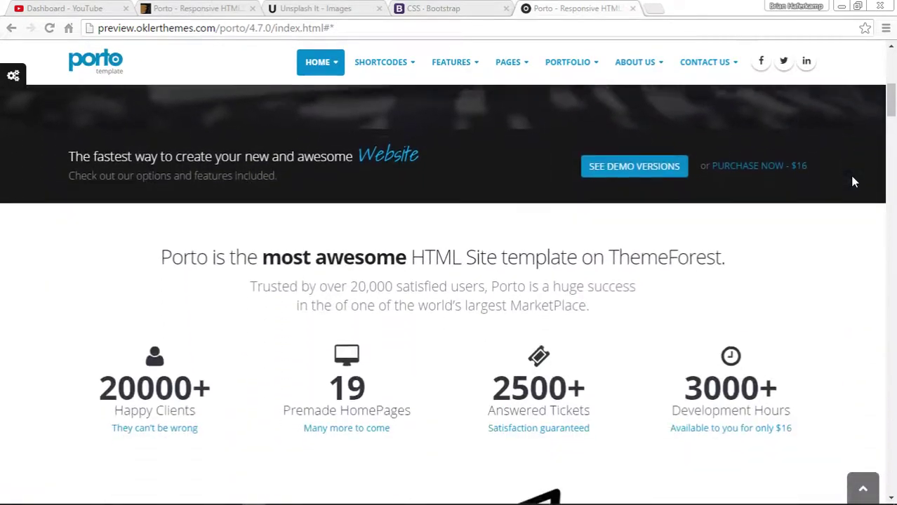
scroll(853, 181, up, 7)
scroll(853, 182, down, 2)
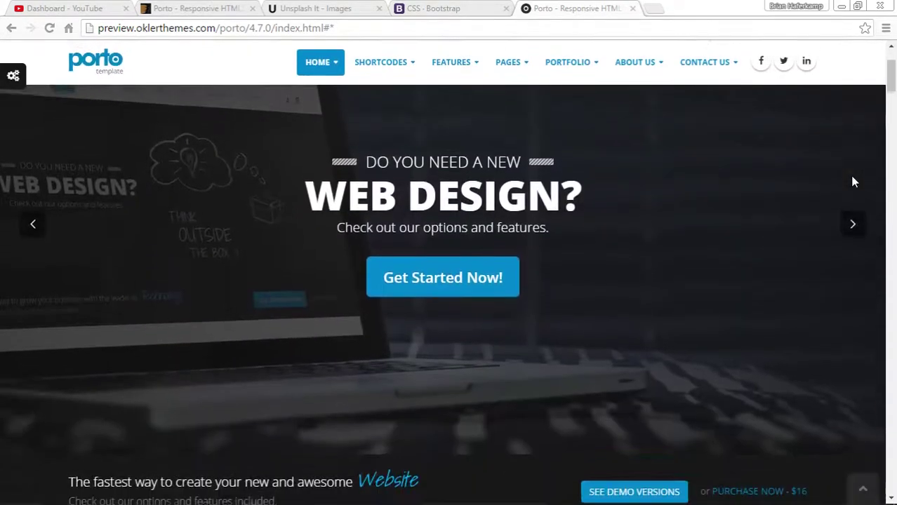
scroll(853, 182, down, 1)
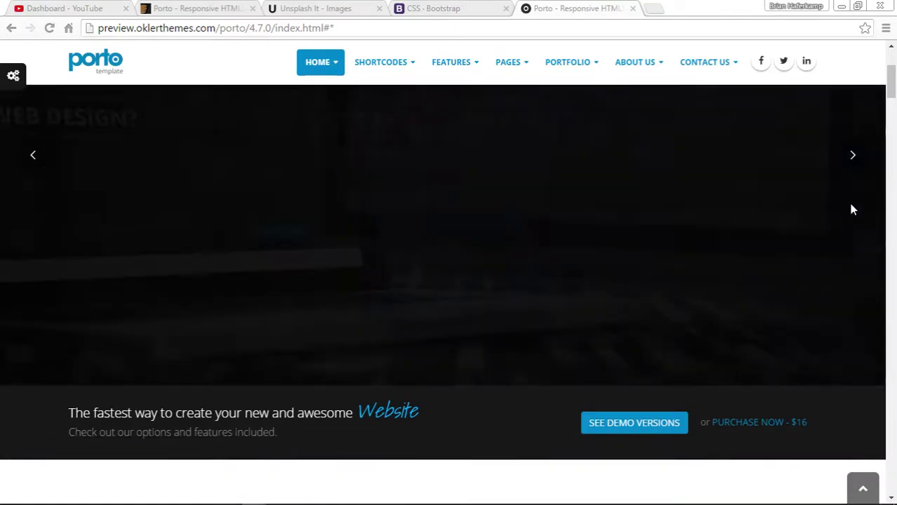
- Look through the Porto homepage's statistics, feature columns, purchase banner and gallery of premade homepage designs
scroll(853, 209, down, 5)
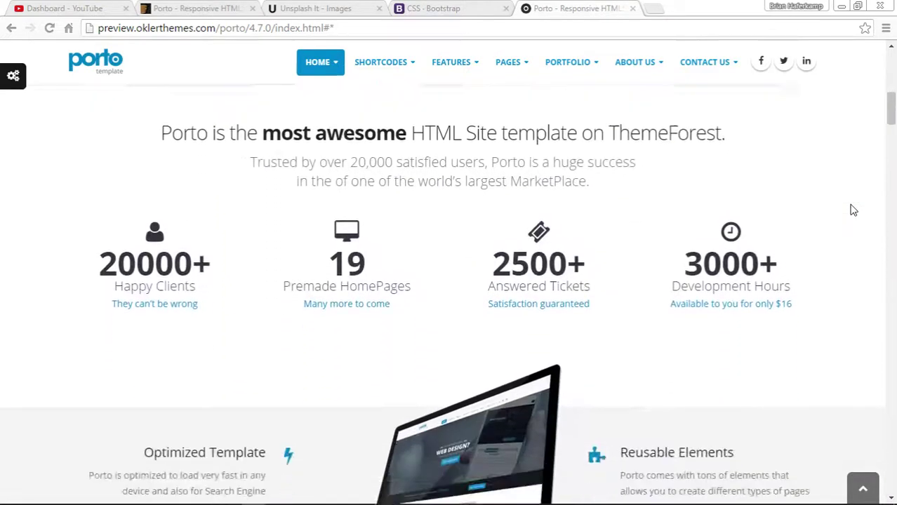
scroll(853, 210, down, 5)
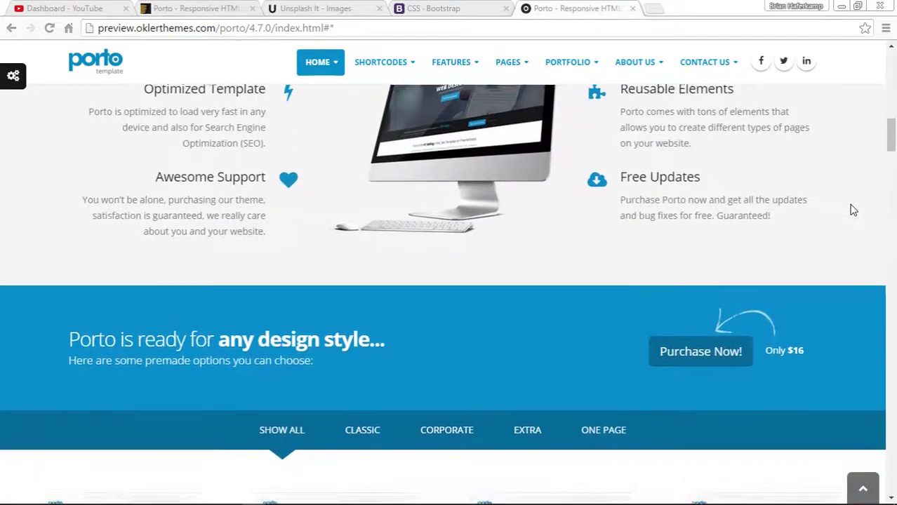
scroll(853, 210, down, 5)
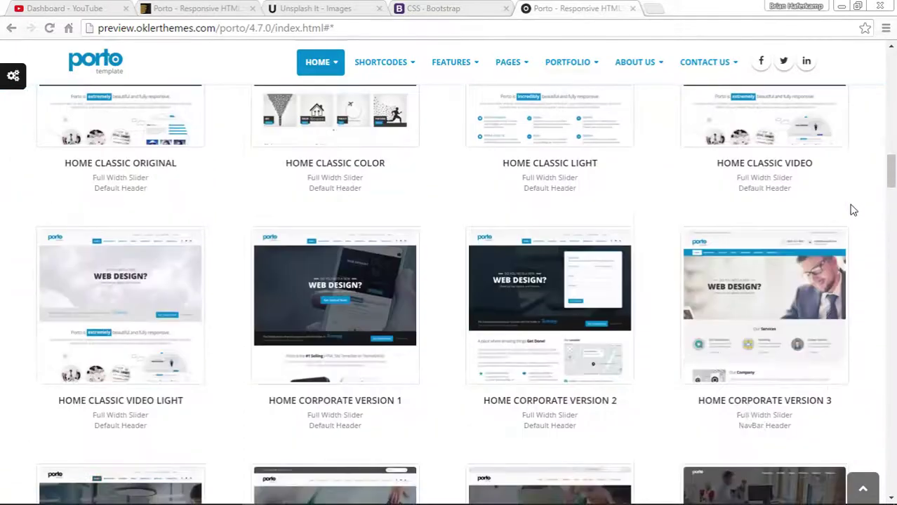
scroll(853, 209, down, 8)
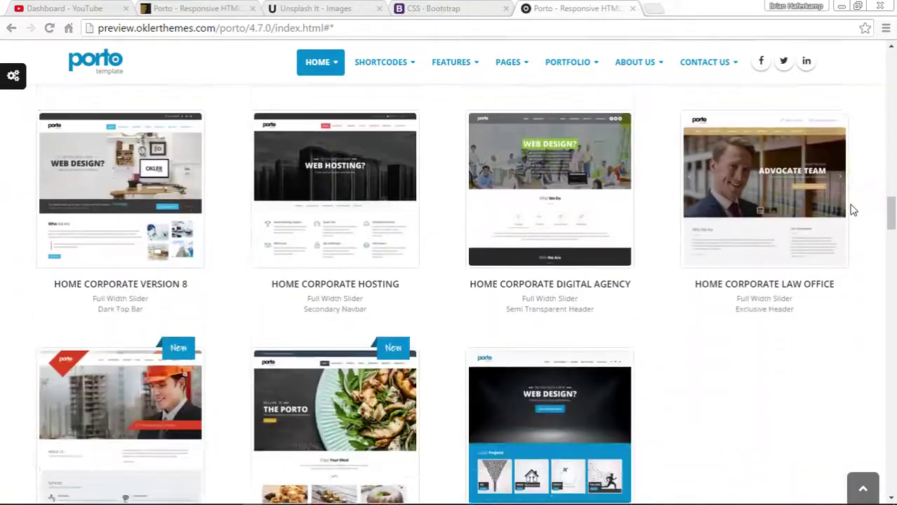
scroll(853, 210, down, 6)
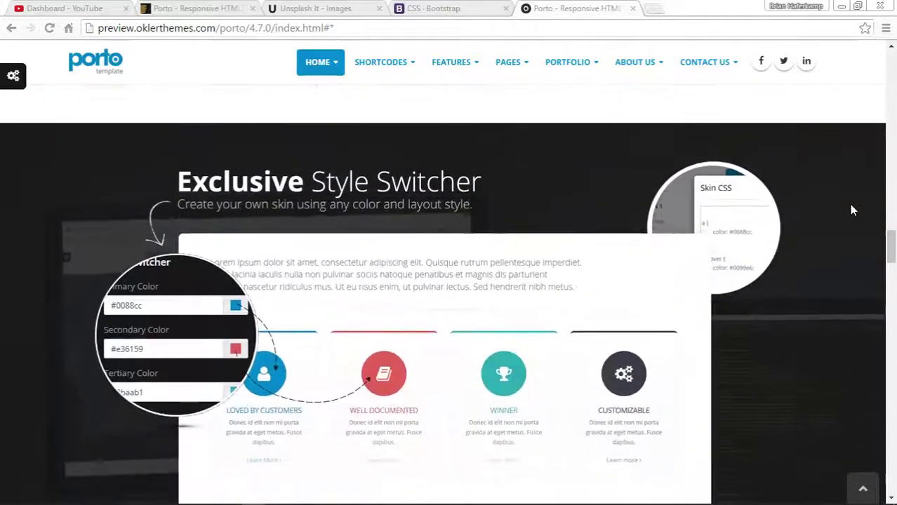
- Review the rest of the Porto homepage from the layout options to the footer and return to the page start
scroll(853, 210, down, 6)
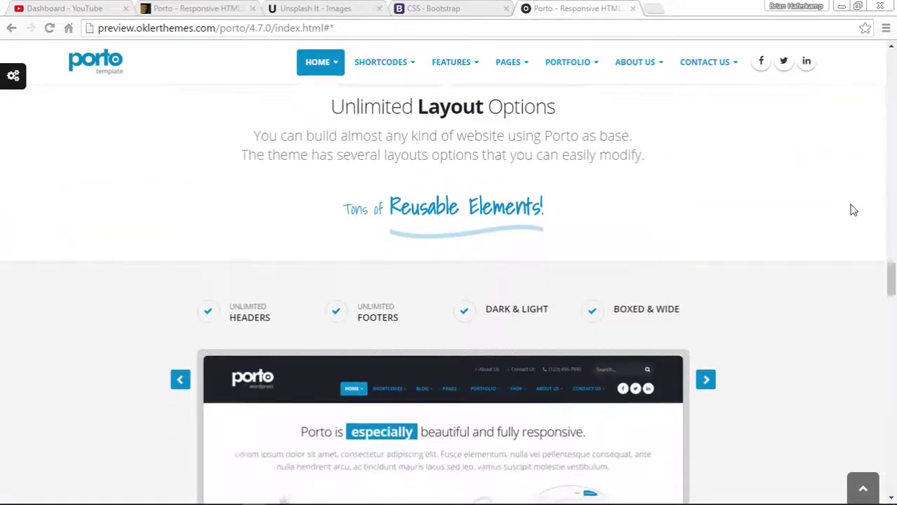
scroll(853, 209, down, 6)
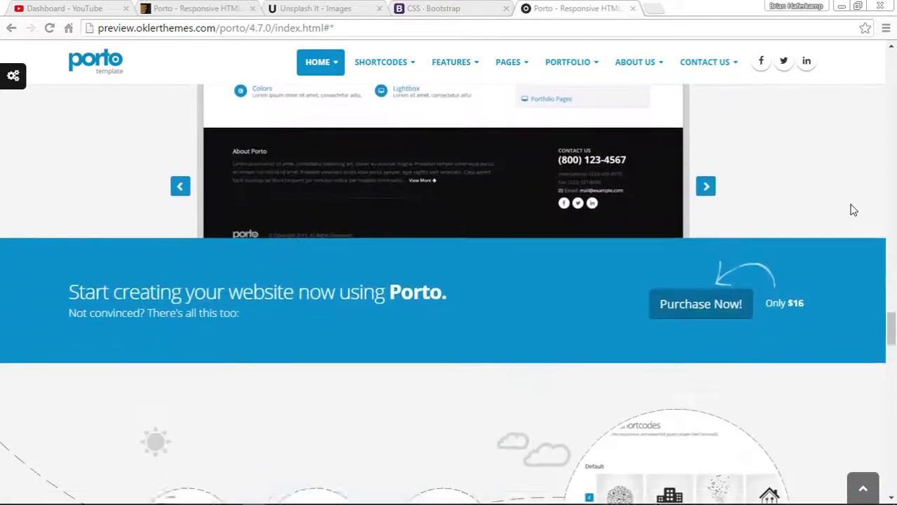
scroll(853, 210, down, 7)
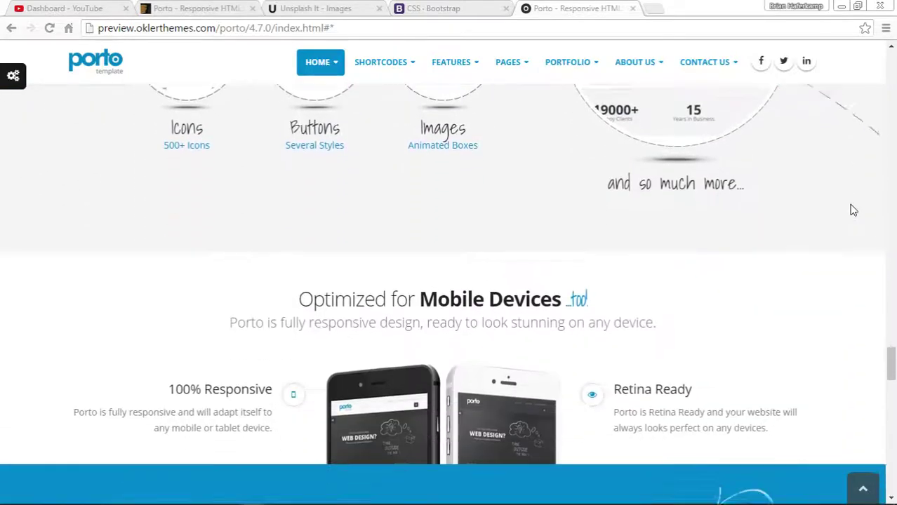
scroll(853, 210, down, 8)
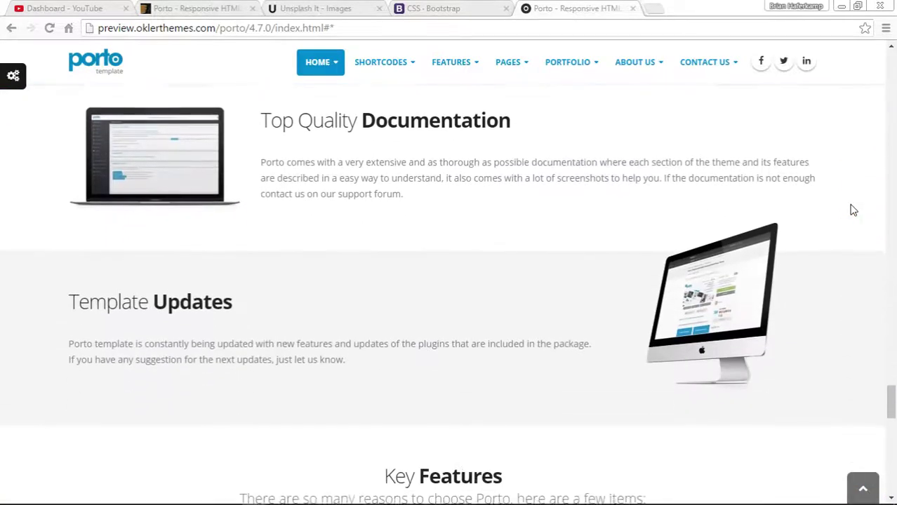
scroll(853, 209, down, 8)
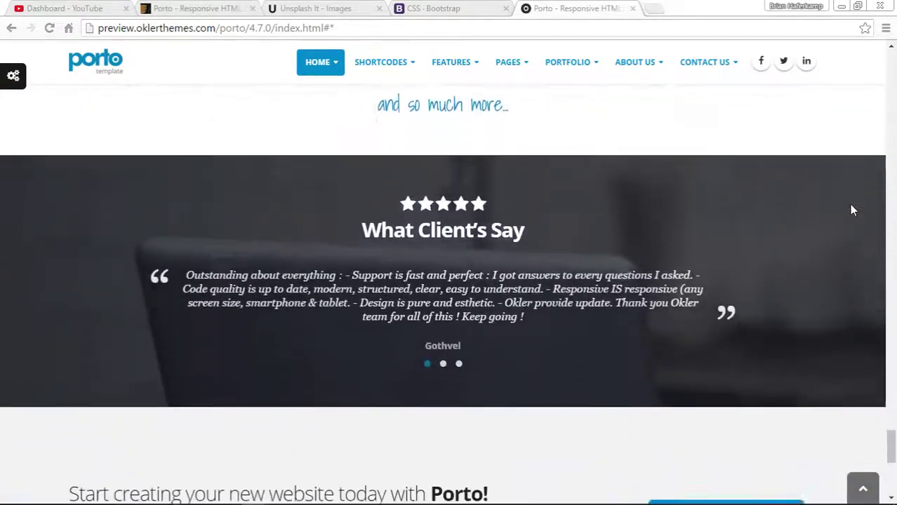
scroll(853, 210, down, 6)
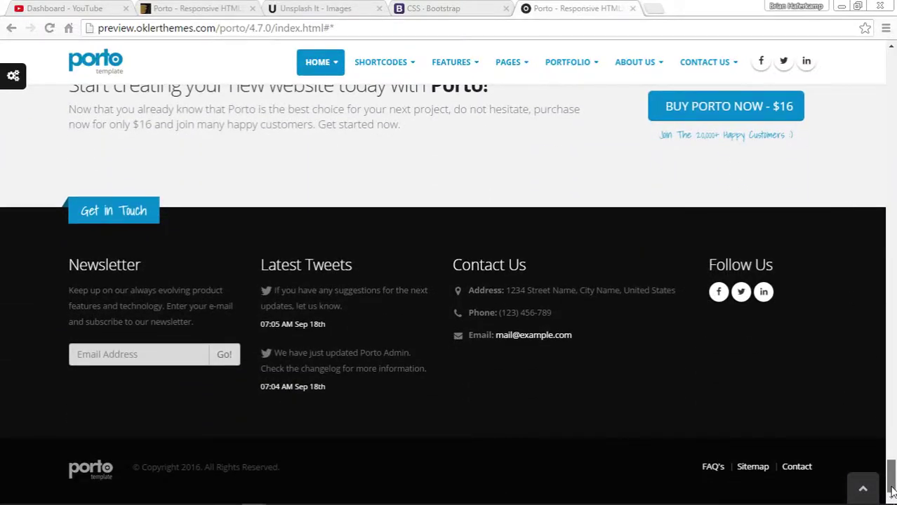
click(863, 489)
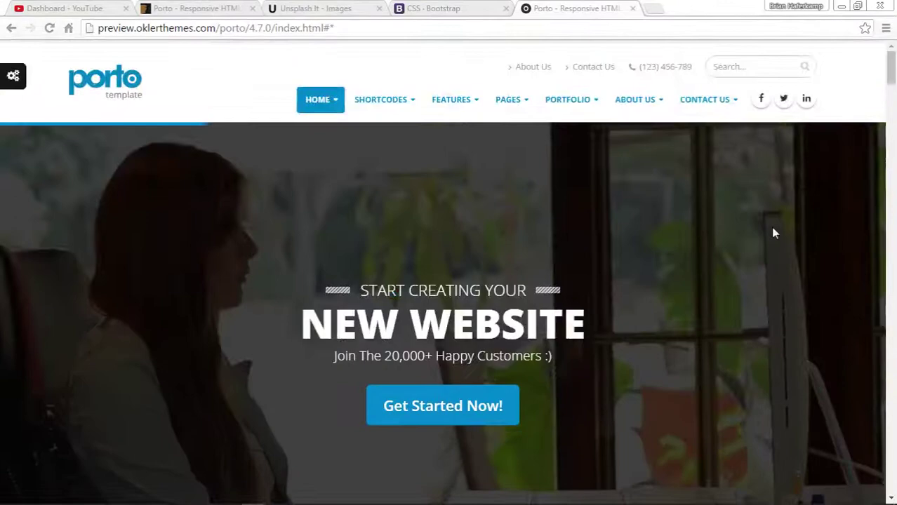
- Switch to Mobirise and go to the hero section at the start of the Business Starter Kit page
click(352, 496)
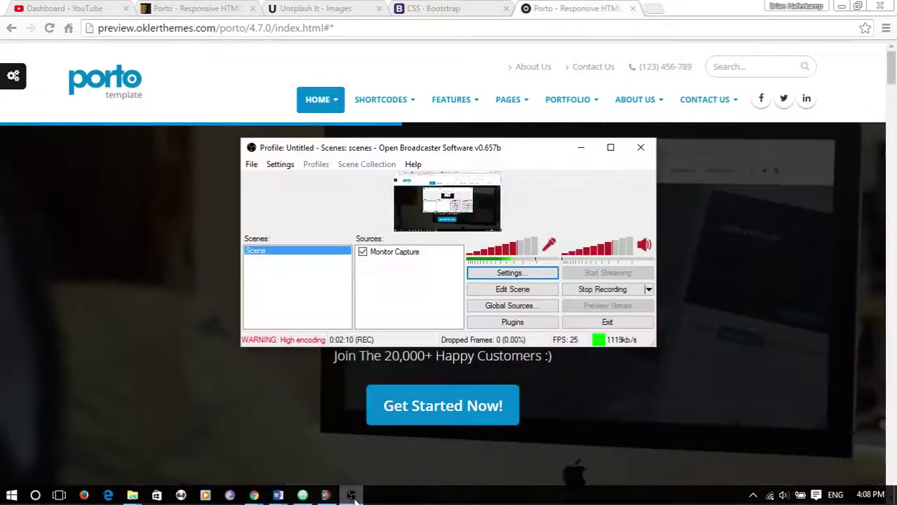
click(351, 496)
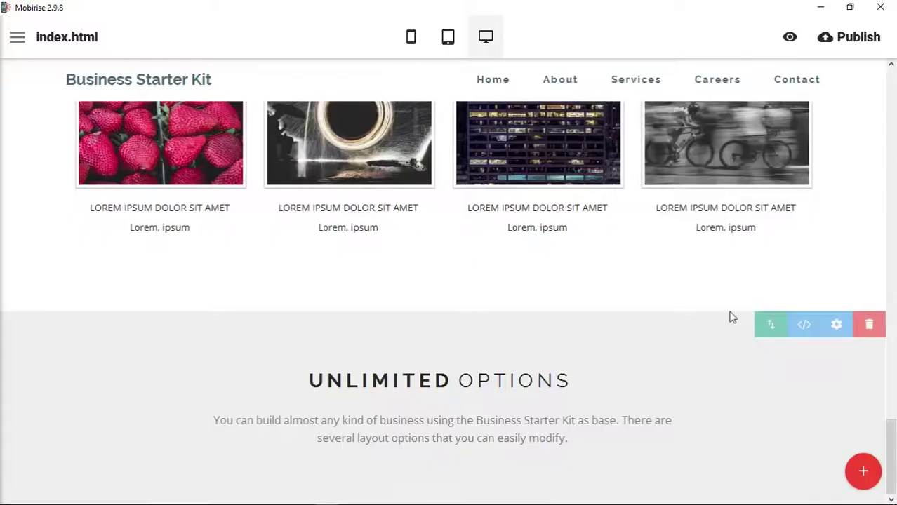
drag(893, 428, 879, 174)
mouse_move(720, 232)
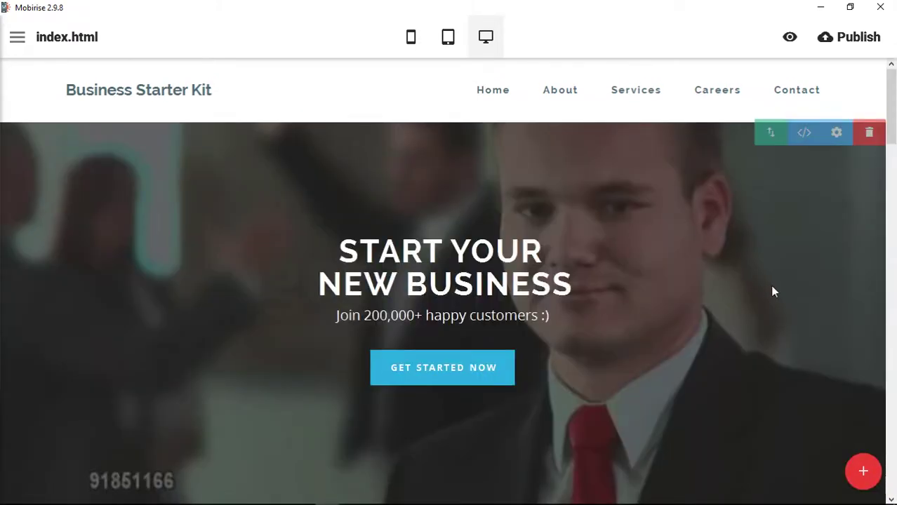
- Examine the Business Starter Kit page's hero, download bar, success text, statistics row and blue media section with the computer image
scroll(773, 291, down, 1)
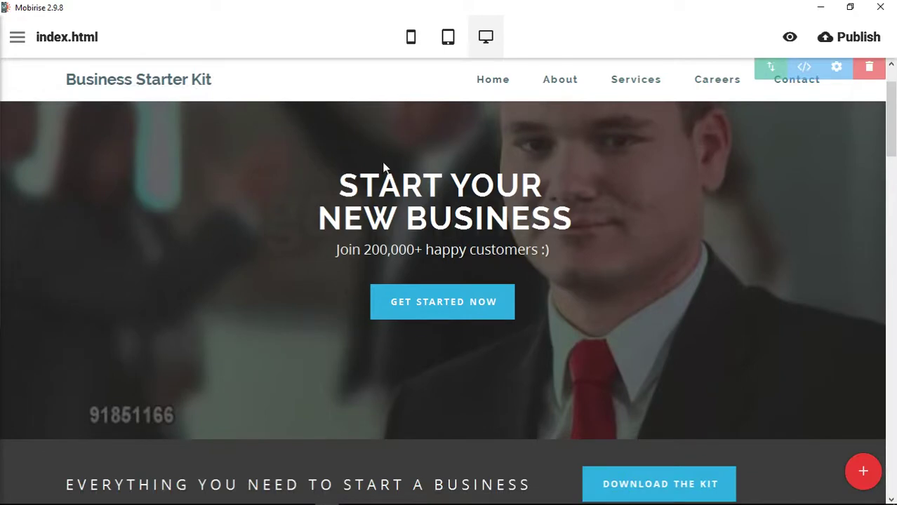
scroll(829, 251, down, 1)
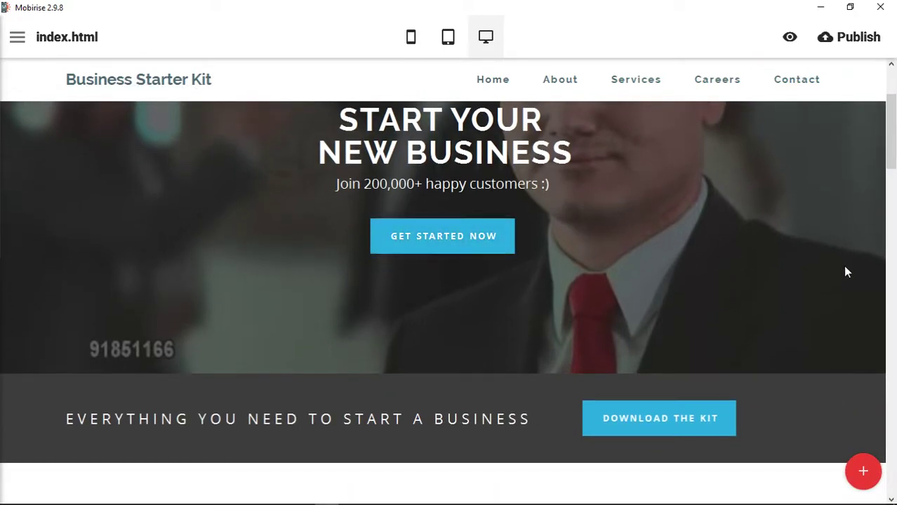
scroll(841, 265, down, 3)
scroll(843, 272, down, 1)
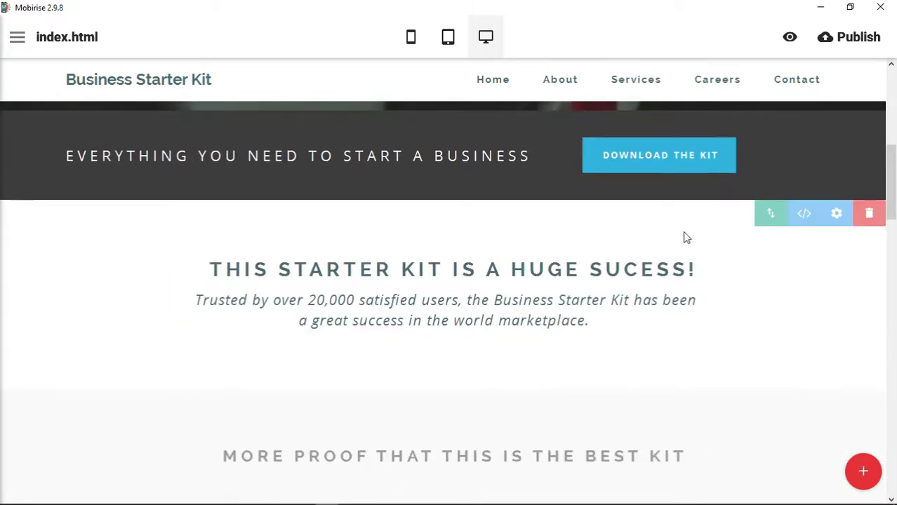
scroll(824, 308, down, 4)
scroll(824, 311, up, 1)
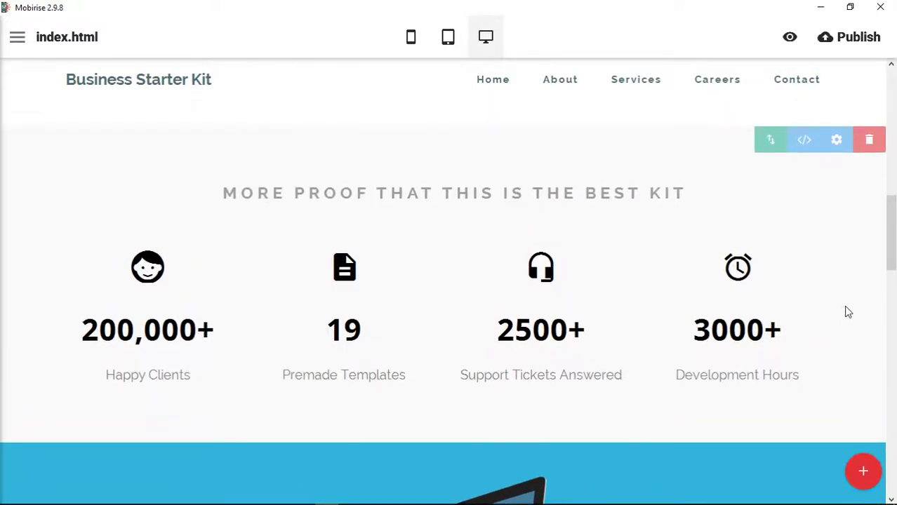
scroll(847, 312, down, 2)
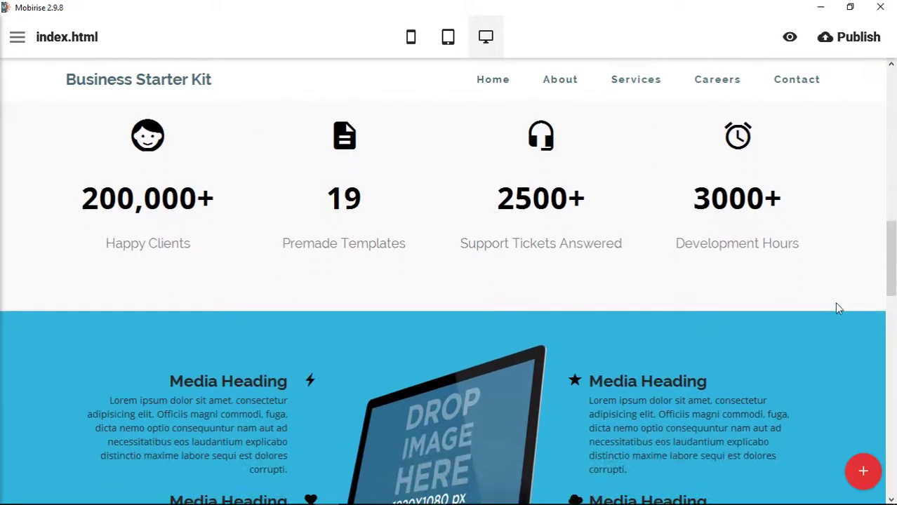
scroll(838, 309, down, 3)
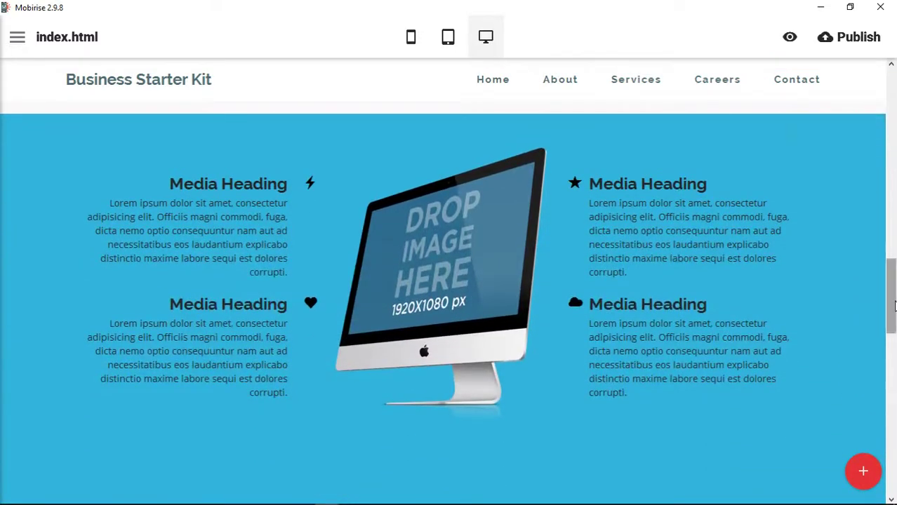
scroll(843, 288, down, 1)
scroll(828, 273, up, 1)
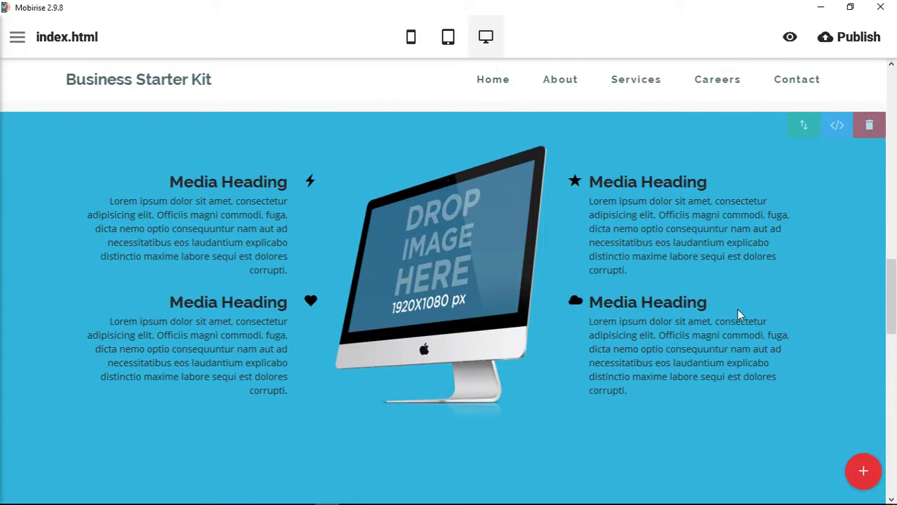
- Open the blue media section's code, inspect its full HTML and CSS, and close the editor by accepting the code
click(837, 125)
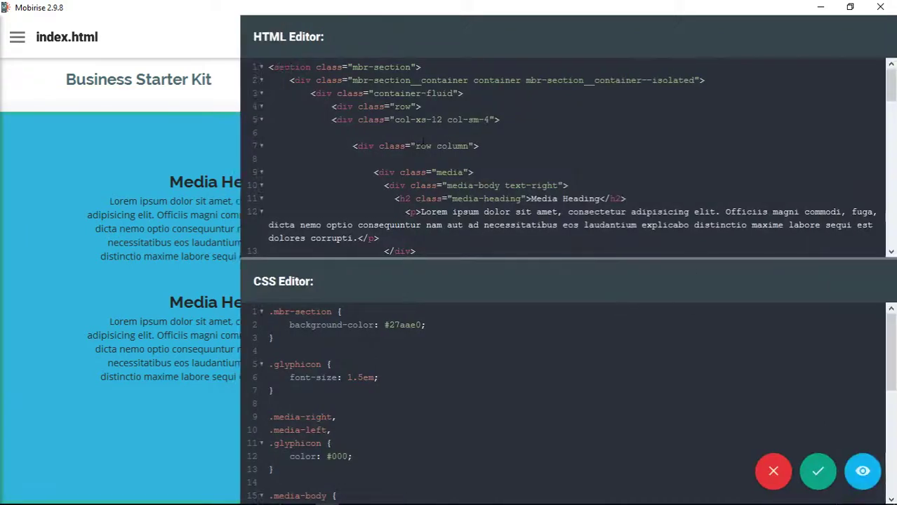
drag(493, 259, 495, 397)
scroll(497, 245, down, 5)
scroll(498, 244, down, 6)
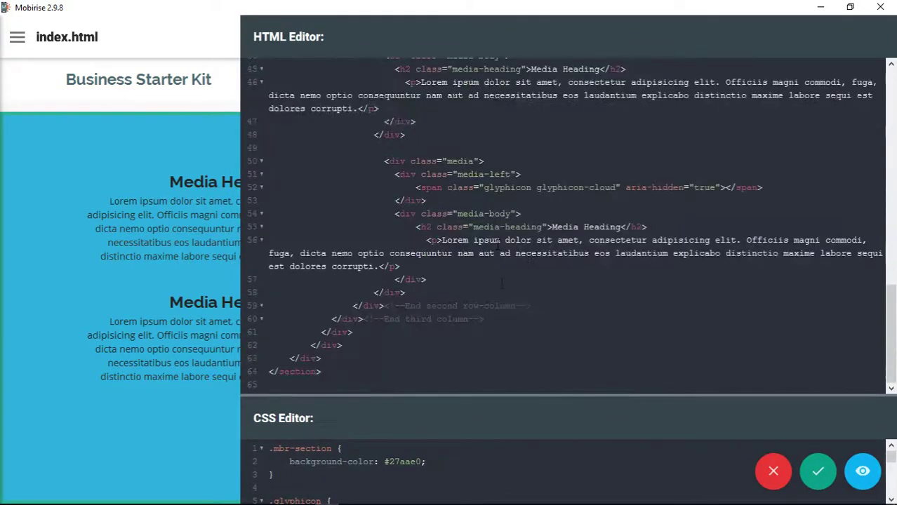
drag(574, 396, 571, 148)
scroll(569, 351, down, 4)
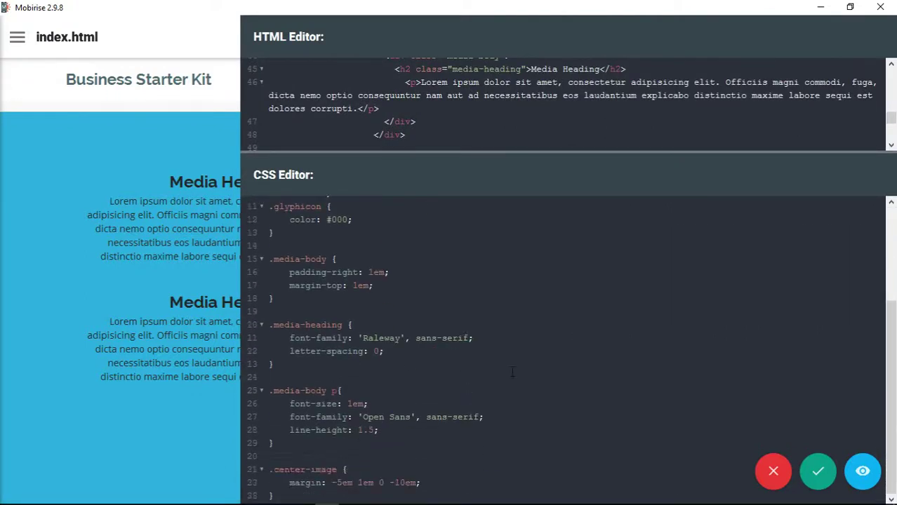
scroll(513, 372, up, 4)
drag(598, 163, 582, 277)
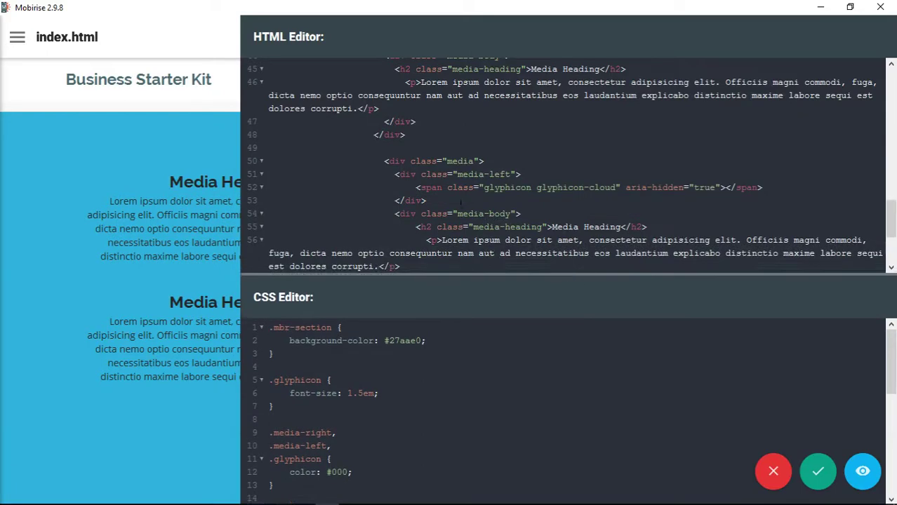
click(817, 471)
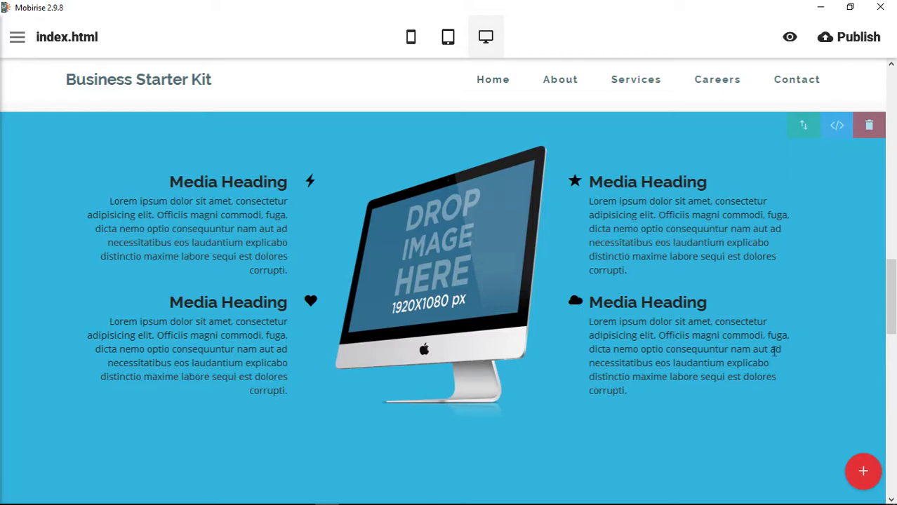
- Open the gallery section's code, inspect its HTML, highlight the complete gallery-header block, and accept the code to close the editor
scroll(774, 351, down, 1)
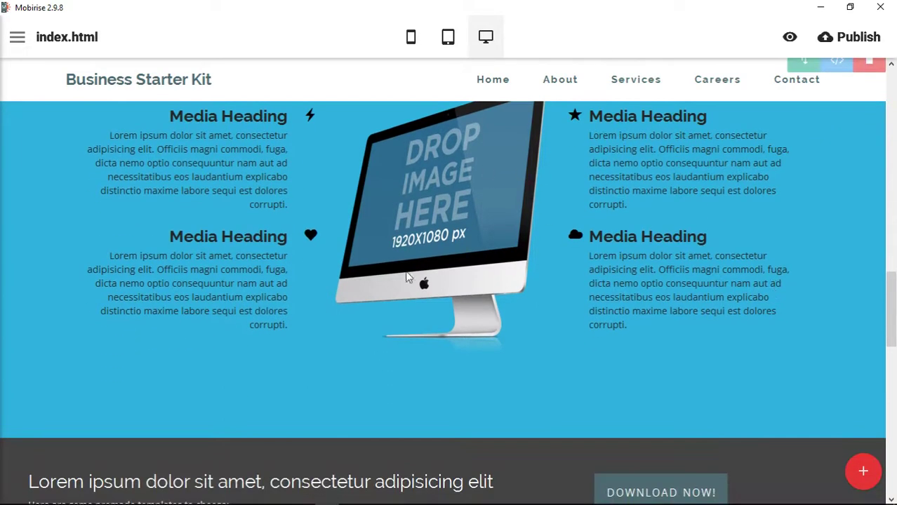
scroll(838, 350, down, 4)
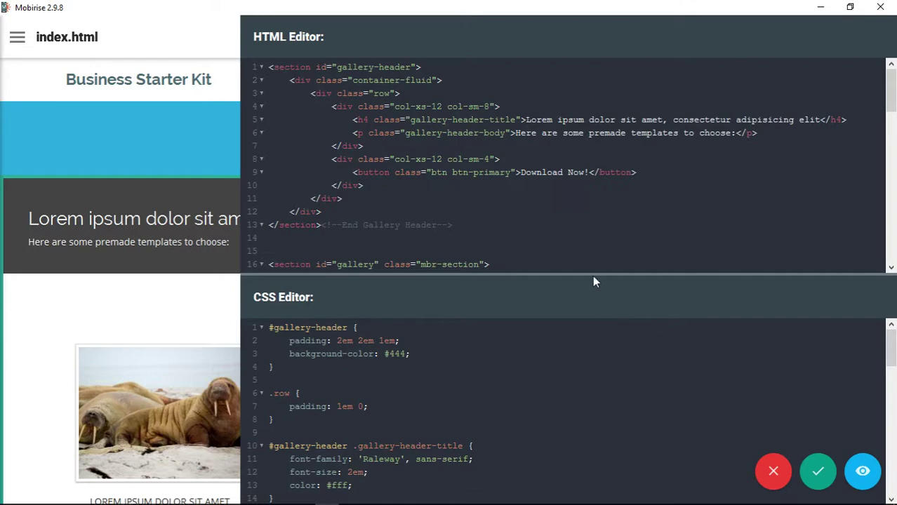
scroll(560, 205, down, 2)
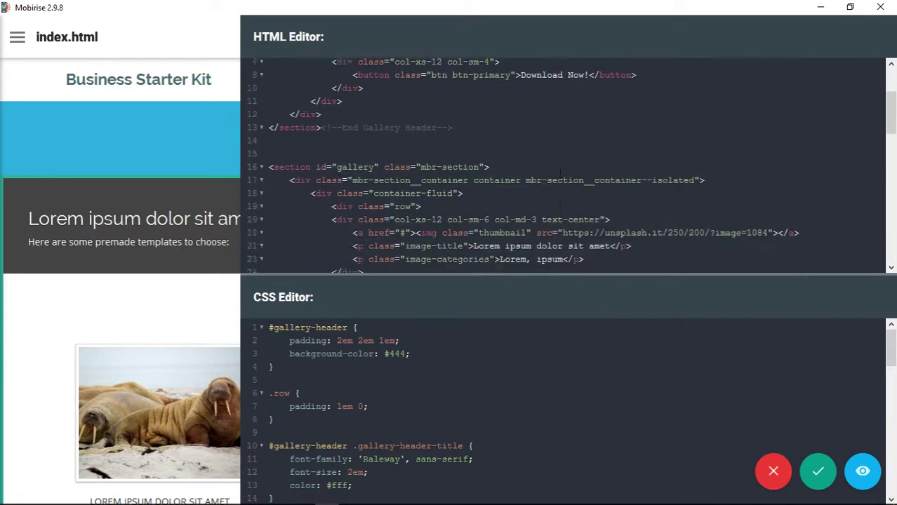
scroll(561, 172, down, 8)
scroll(550, 211, up, 10)
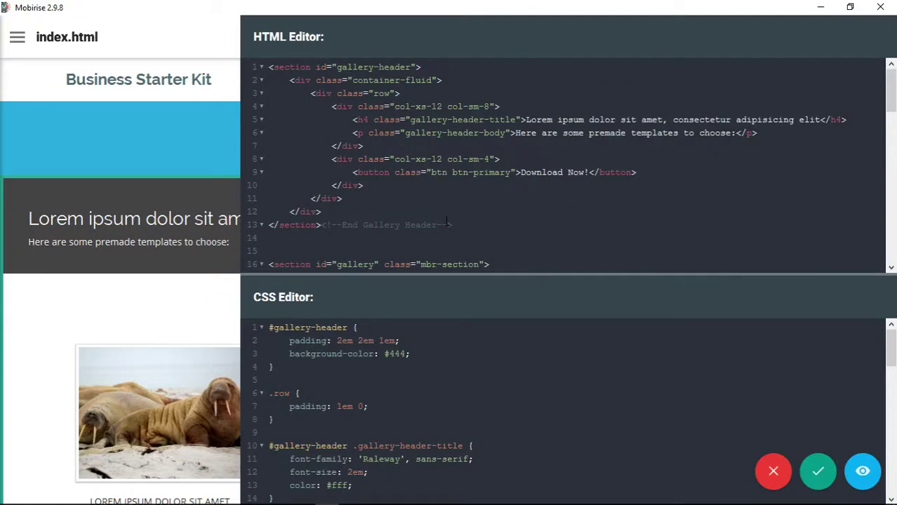
drag(454, 224, 270, 67)
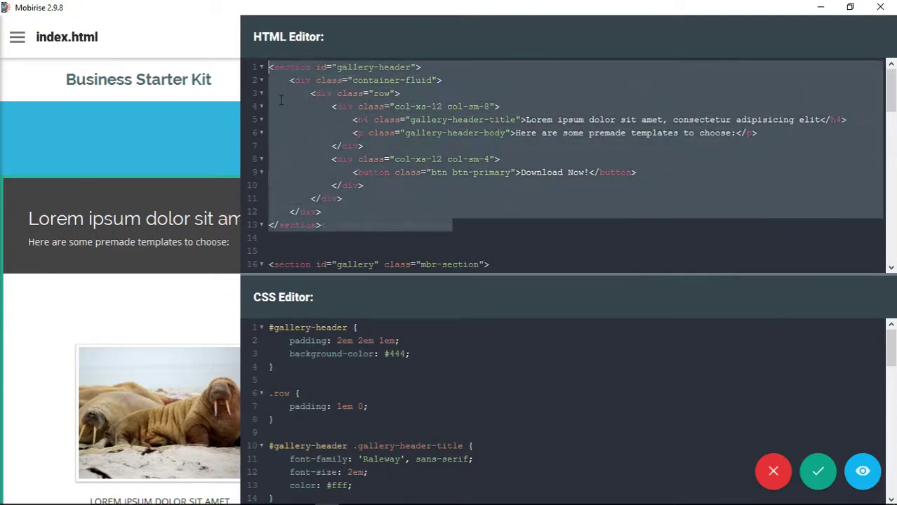
click(818, 472)
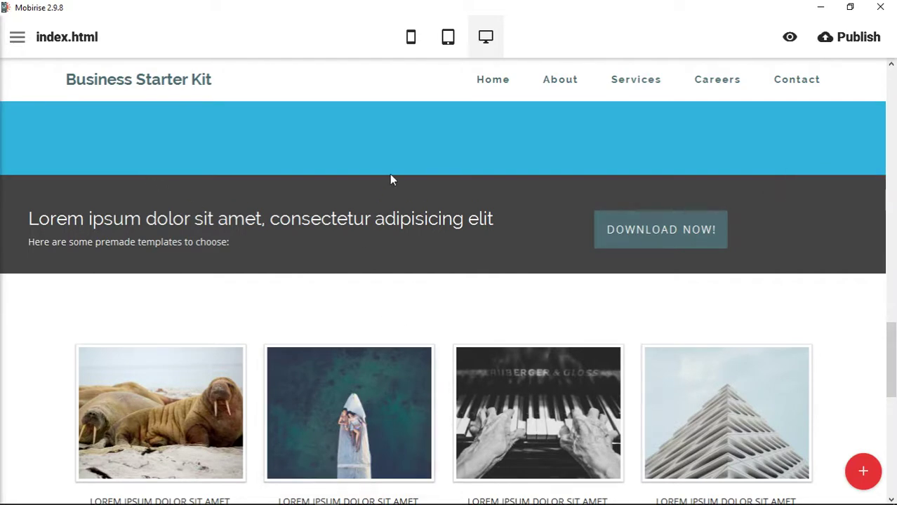
- Reopen the gallery section's code, examine the gallery header and image grid HTML plus the thumbnail hover CSS, and close the editor
scroll(406, 361, down, 4)
scroll(477, 462, down, 2)
scroll(535, 401, up, 7)
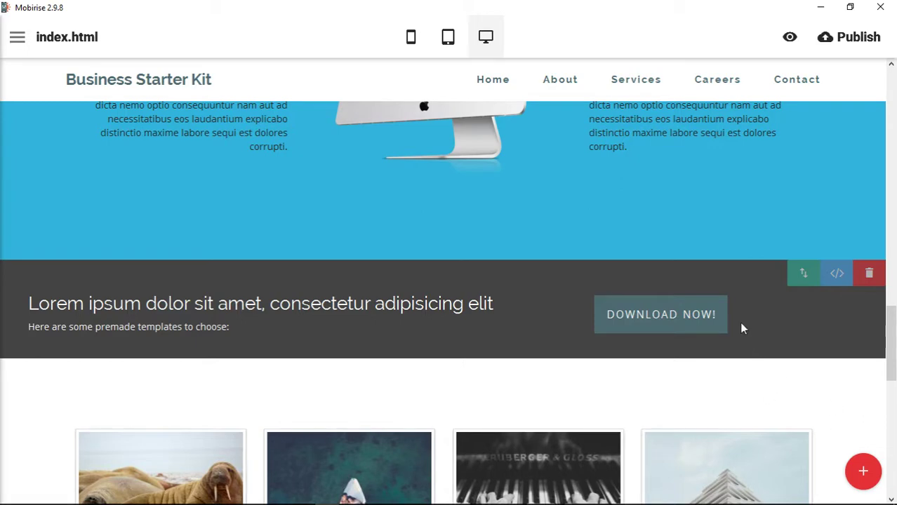
click(837, 273)
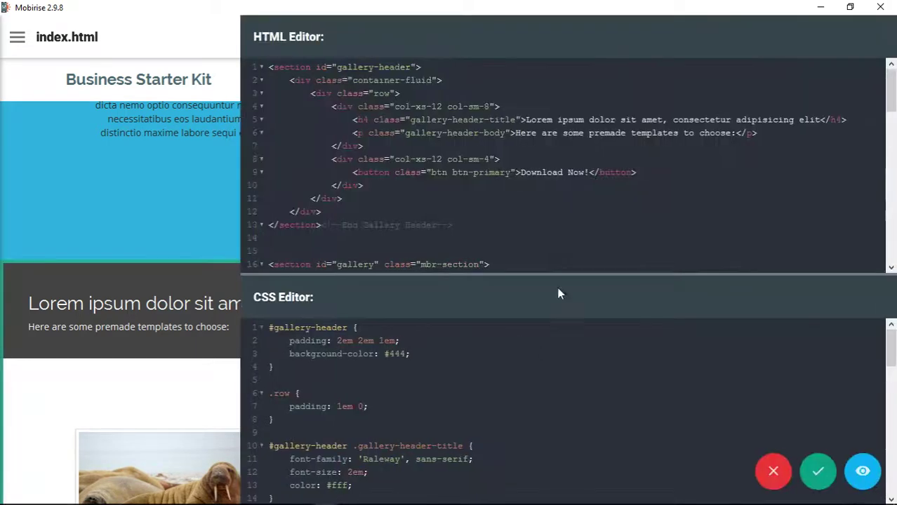
scroll(555, 212, down, 2)
scroll(555, 212, up, 1)
drag(454, 159, 250, 152)
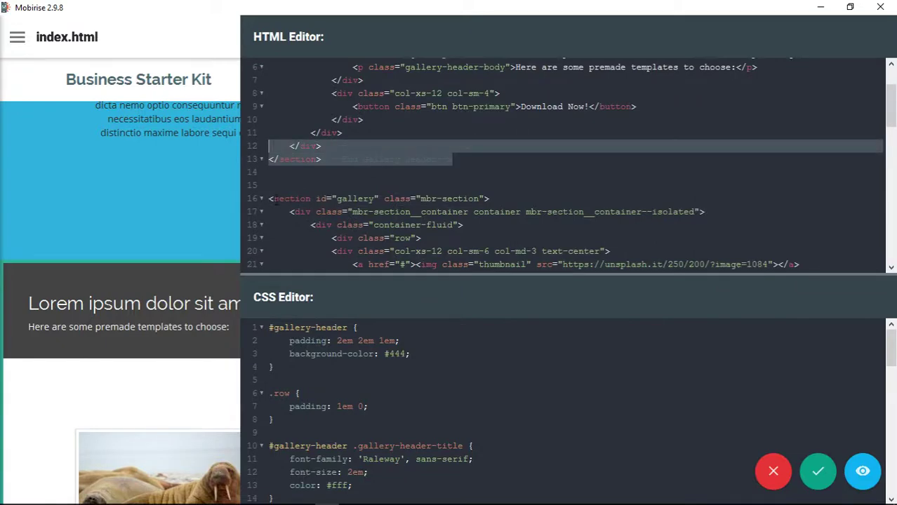
drag(269, 199, 604, 344)
click(603, 344)
scroll(435, 395, down, 10)
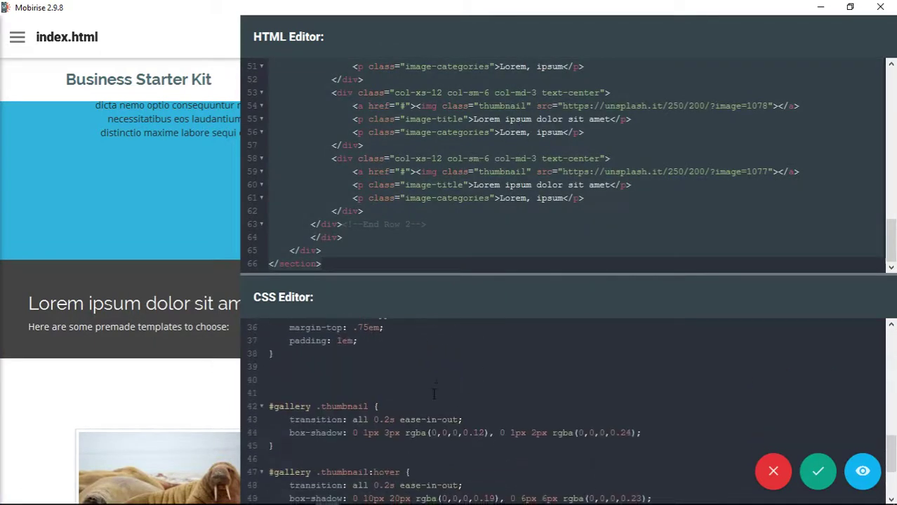
scroll(436, 394, down, 2)
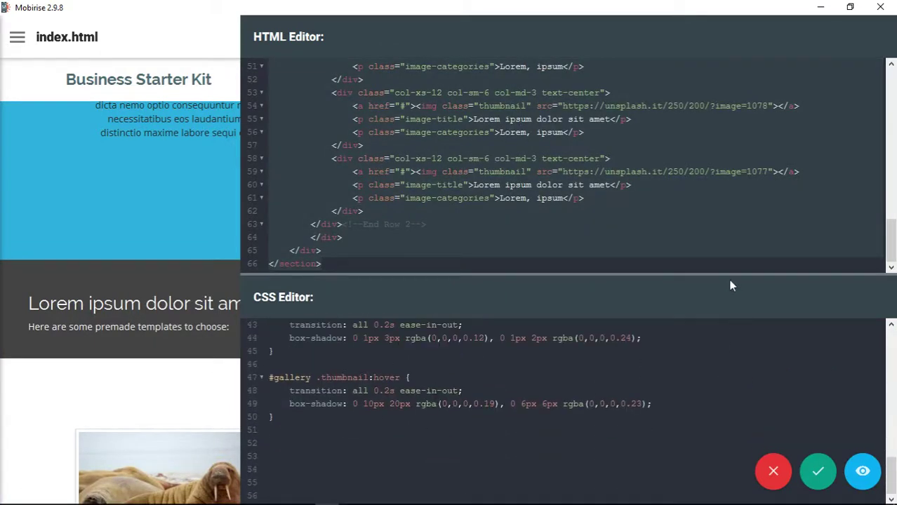
click(786, 460)
- Review the finished gallery's dark header bar and both rows of captioned thumbnails with their hover shadows
scroll(843, 356, down, 5)
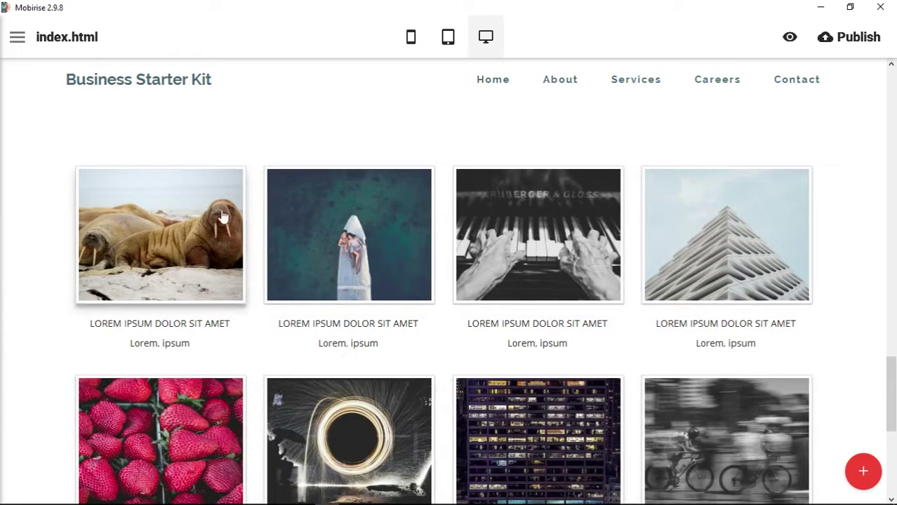
scroll(858, 306, down, 2)
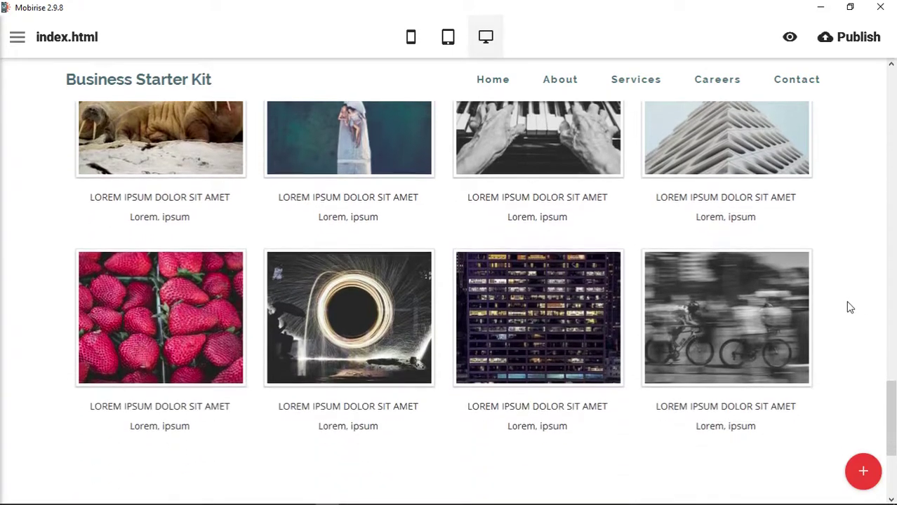
scroll(849, 306, down, 1)
scroll(850, 307, up, 5)
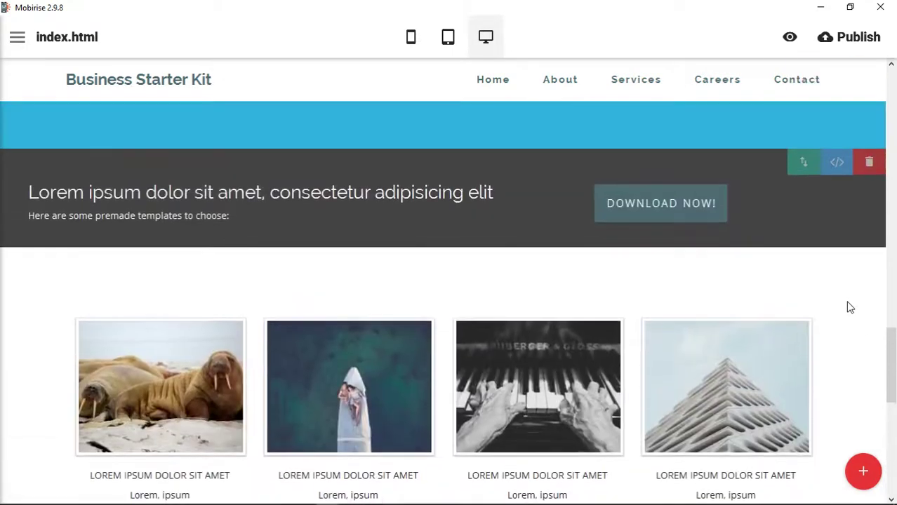
drag(26, 230, 234, 231)
scroll(827, 299, down, 3)
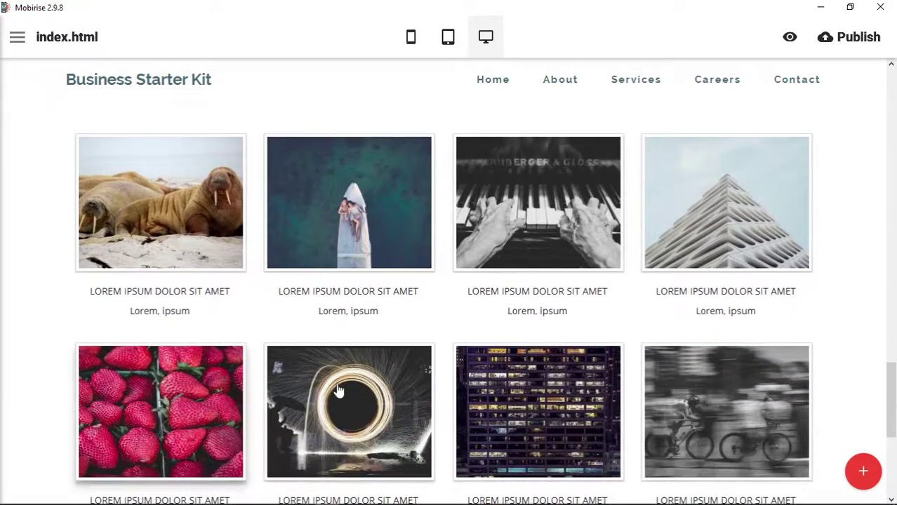
scroll(860, 344, down, 3)
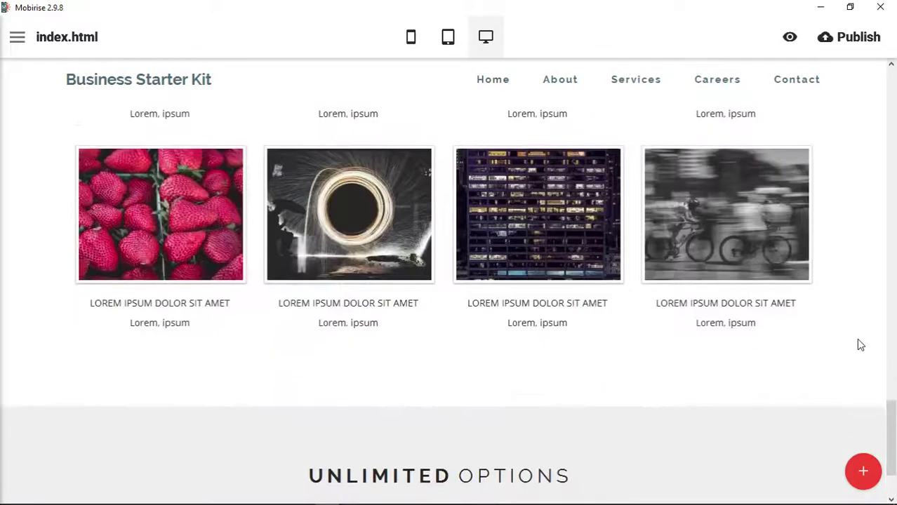
- Go to the Unlimited Options section and check its heading and description as editable text
scroll(861, 345, down, 1)
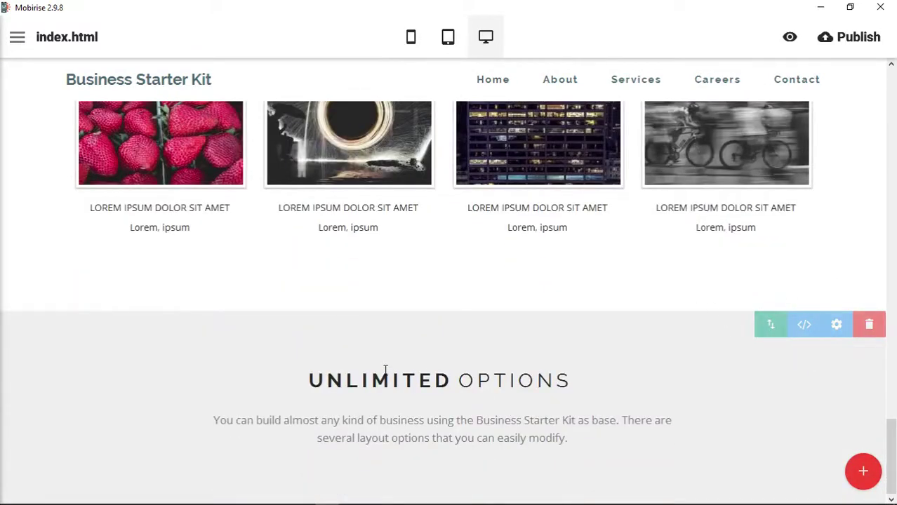
click(478, 385)
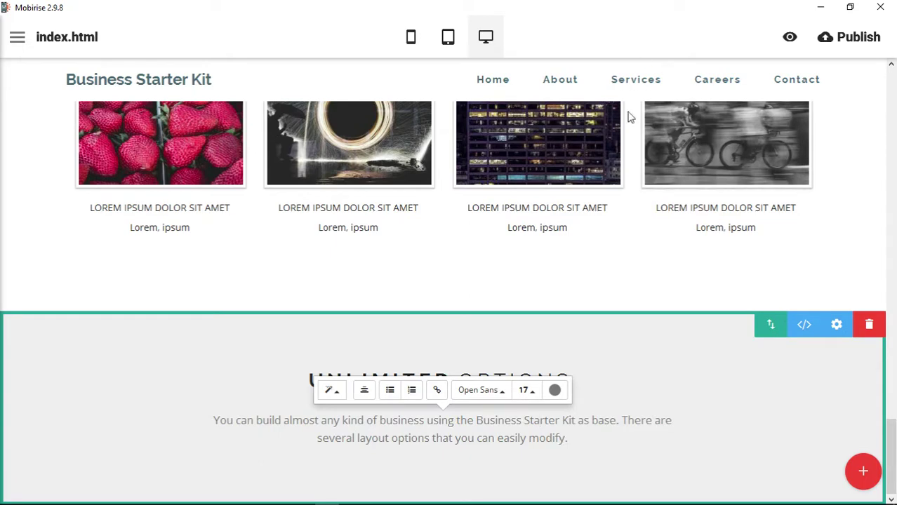
click(470, 407)
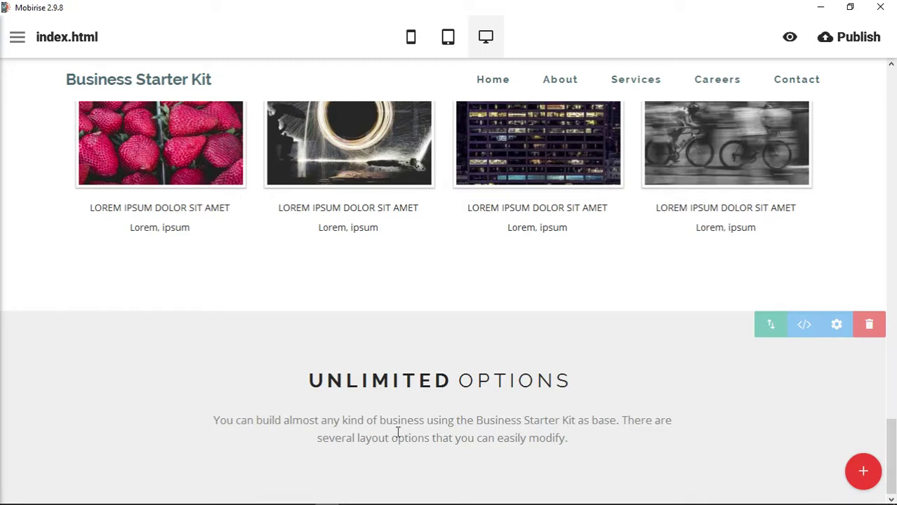
- Switch to the Porto template page in Chrome and examine its computer media section, purchase bar and gallery of premade home pages
mouse_move(348, 500)
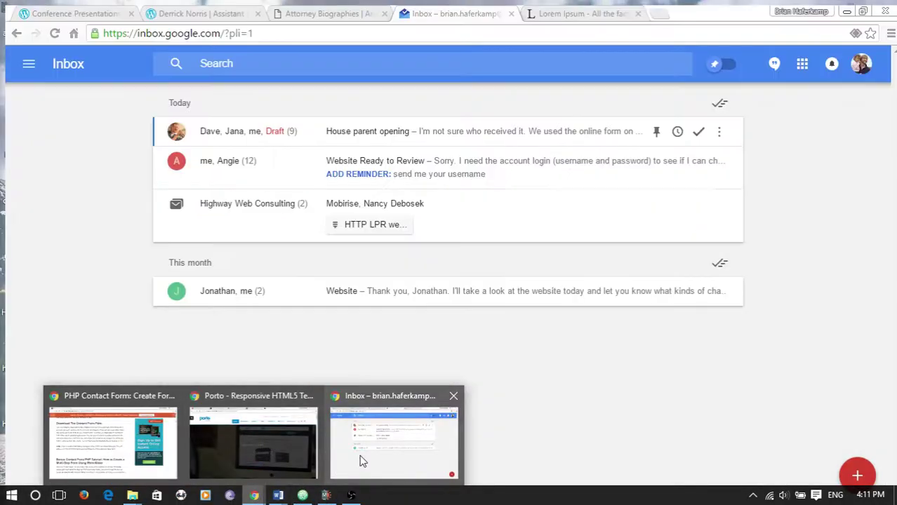
click(272, 463)
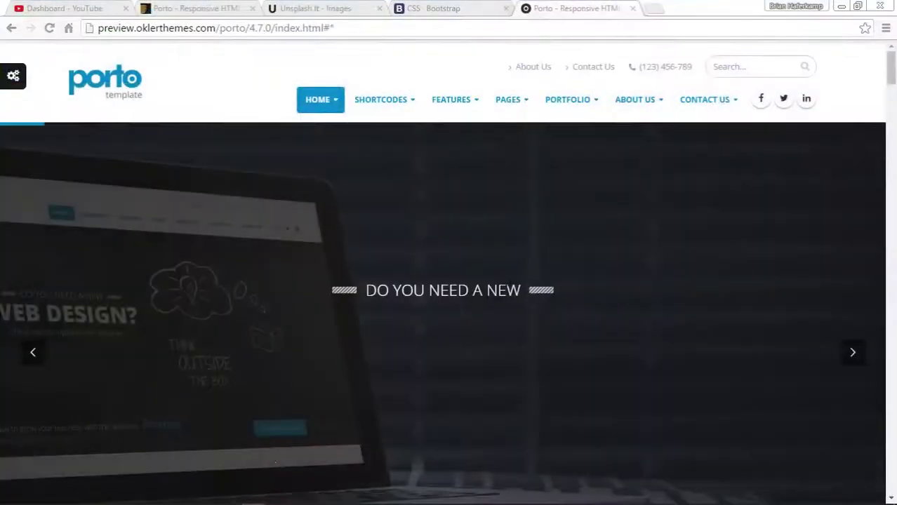
scroll(770, 287, down, 10)
scroll(764, 267, down, 11)
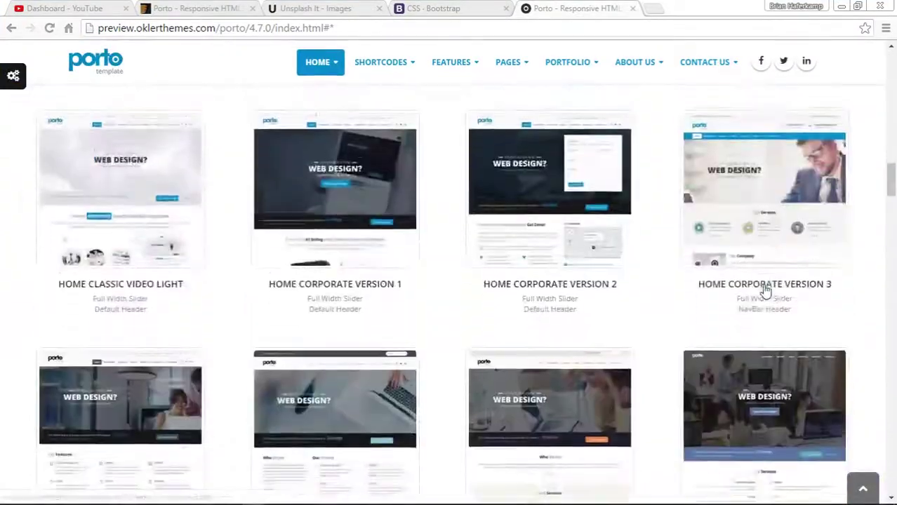
scroll(715, 290, up, 10)
scroll(626, 229, up, 3)
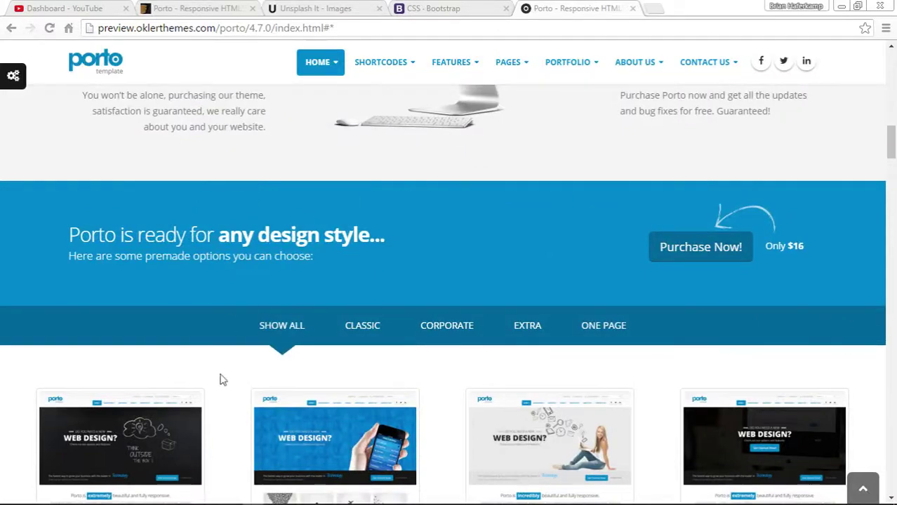
scroll(861, 241, up, 4)
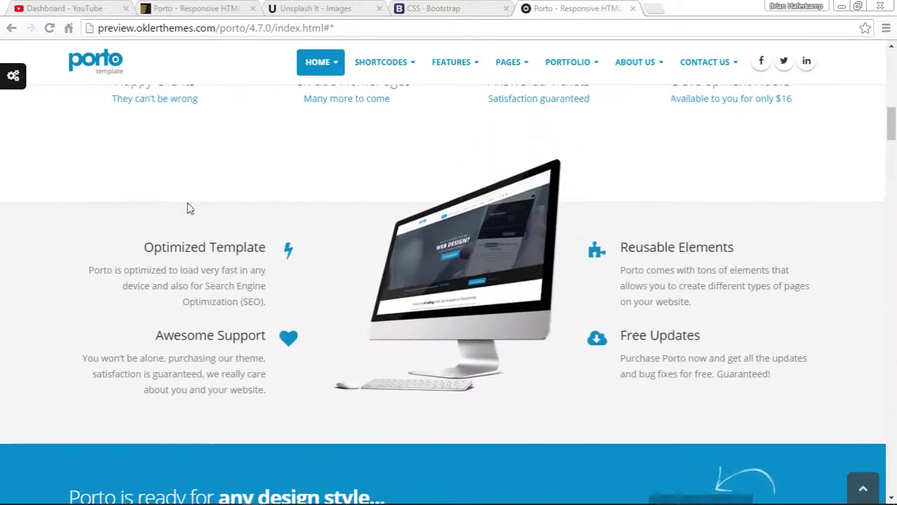
scroll(653, 361, down, 14)
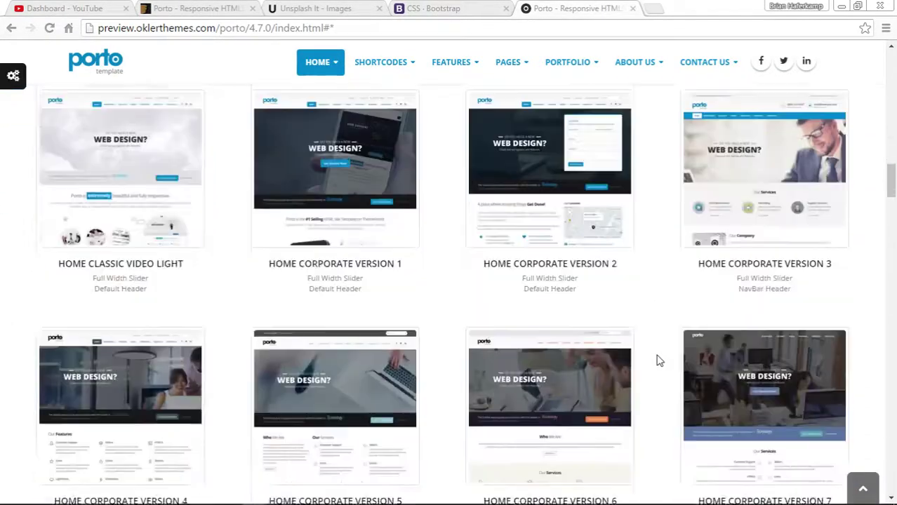
- Examine the Porto page's Exclusive Style Switcher section and the Unlimited Layout Options heading below it
scroll(657, 360, down, 10)
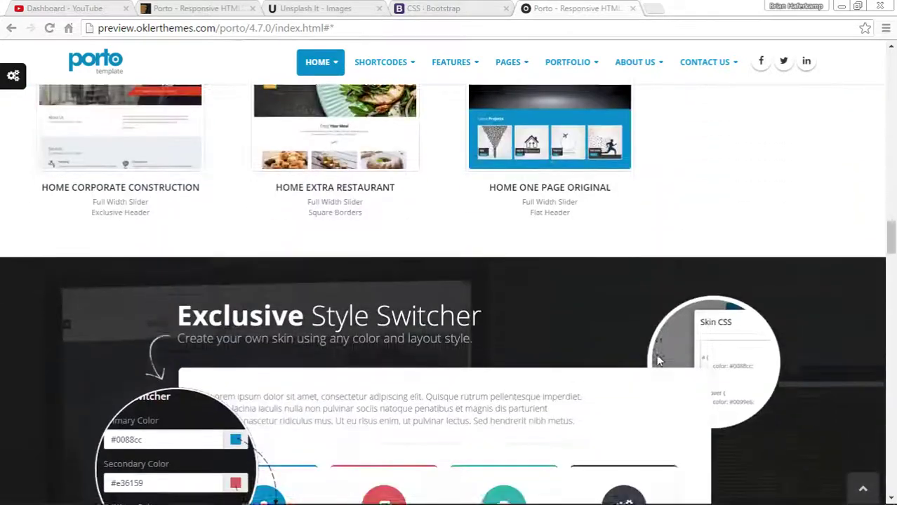
scroll(657, 360, down, 2)
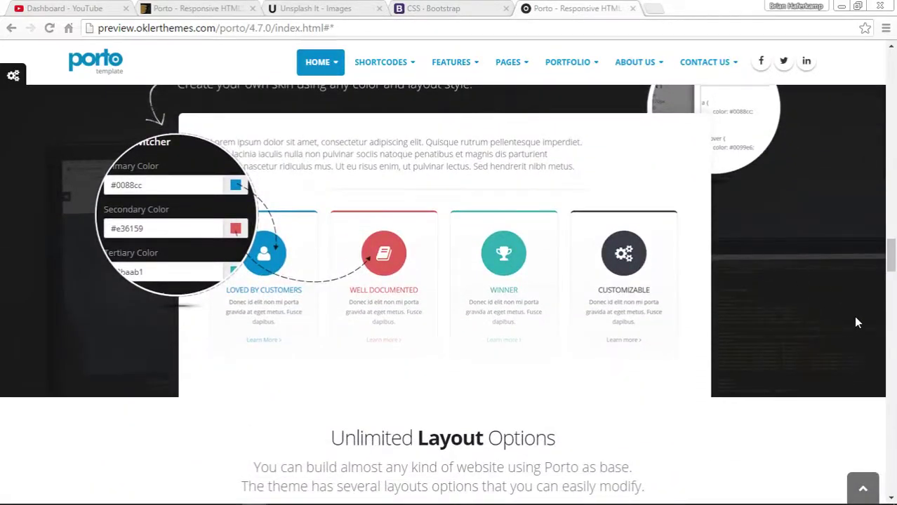
scroll(811, 321, down, 5)
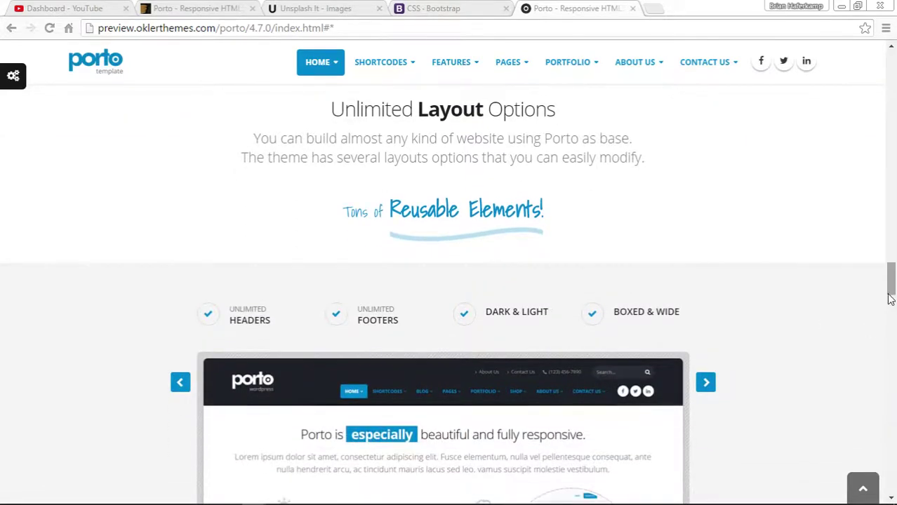
drag(890, 299, 890, 297)
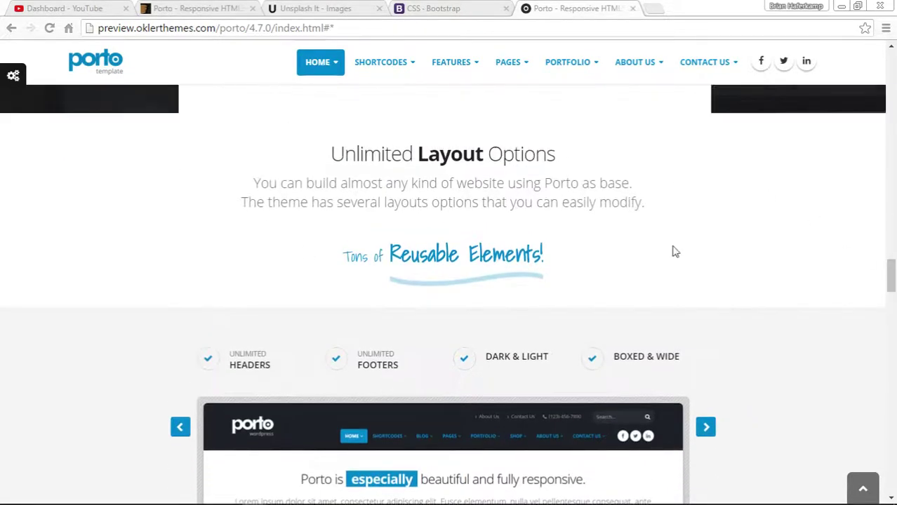
- Browse the alternative header and page body designs in the Unlimited Layout Options preview, and view the preview down to its footer
scroll(860, 360, down, 3)
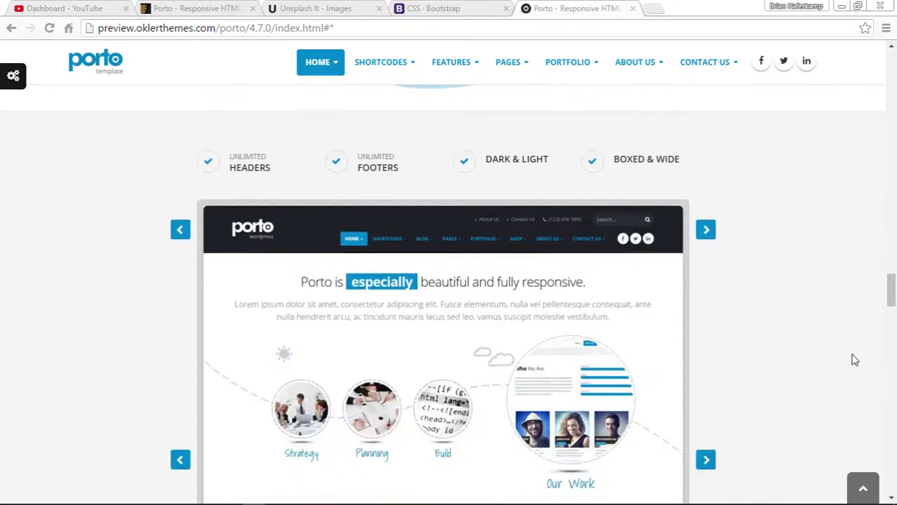
scroll(822, 362, down, 6)
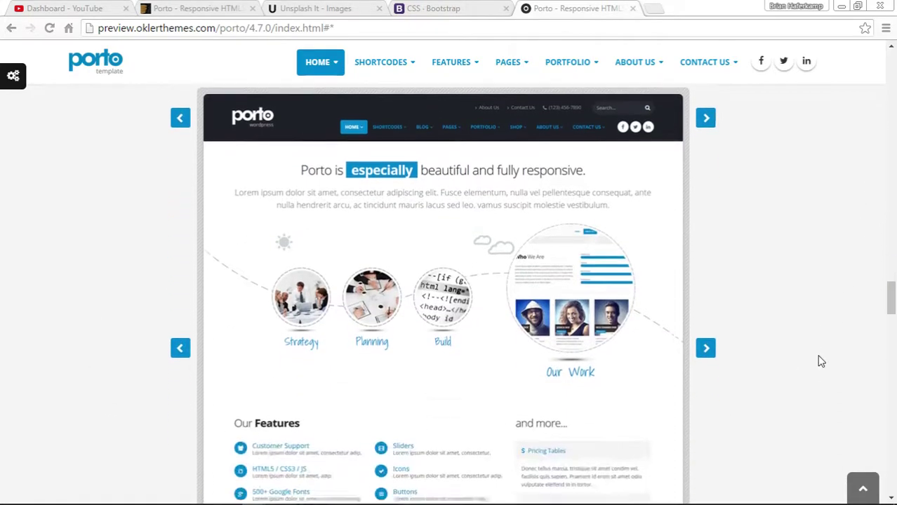
scroll(821, 362, up, 3)
scroll(817, 361, up, 3)
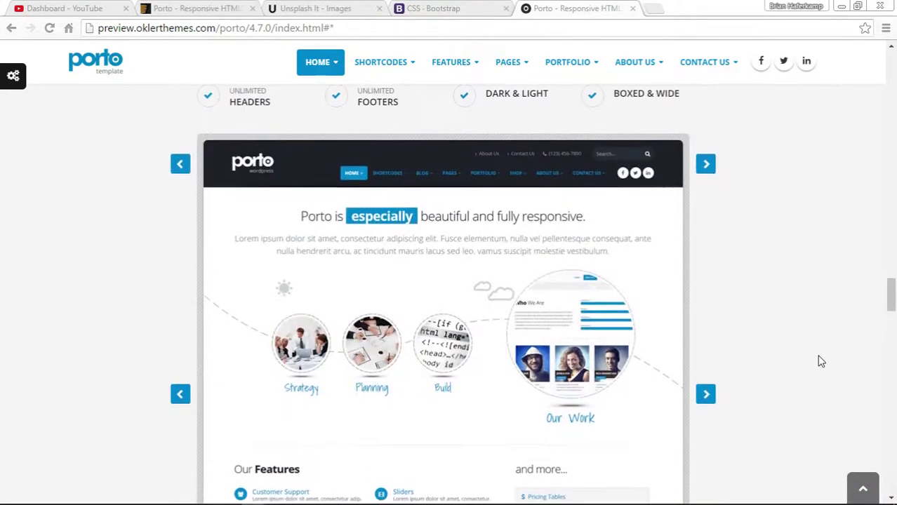
click(707, 238)
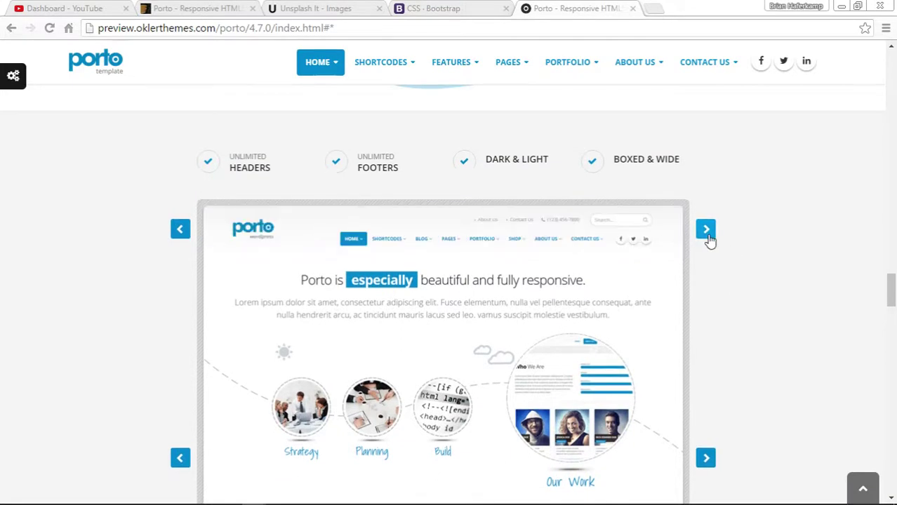
click(715, 455)
click(715, 457)
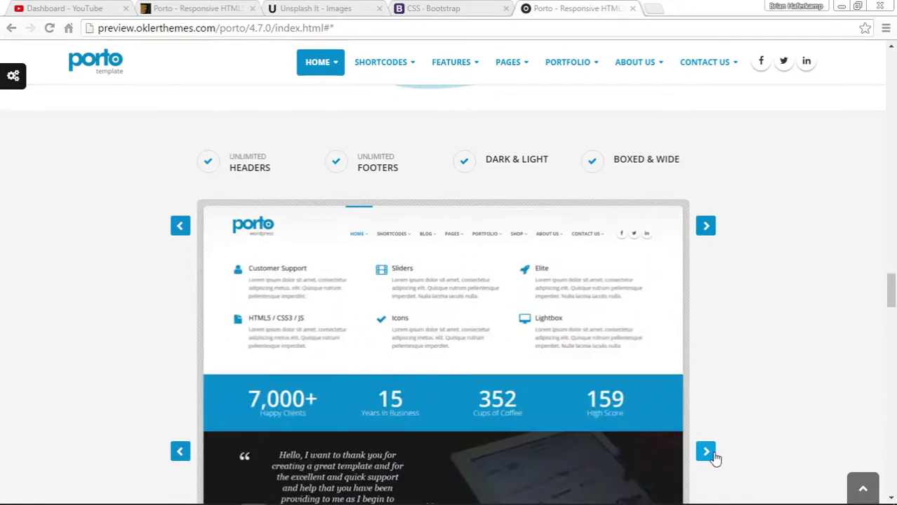
click(716, 455)
scroll(771, 368, down, 5)
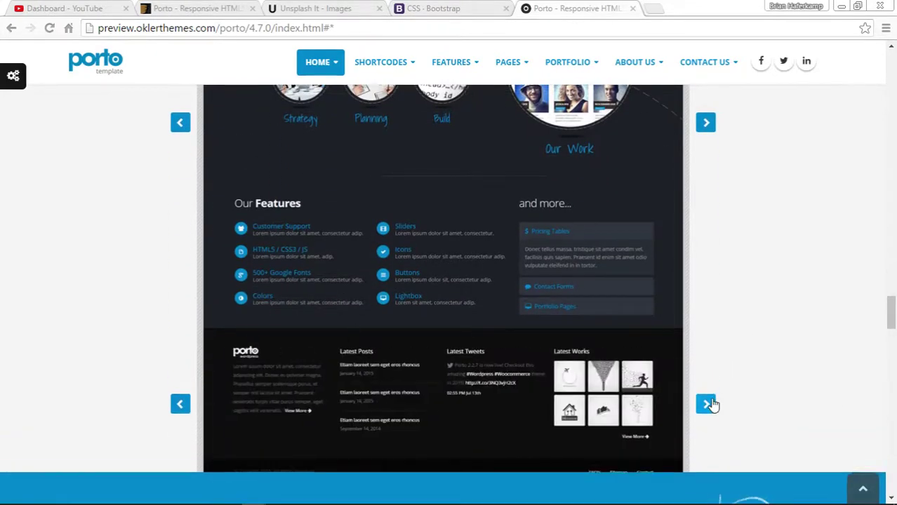
- Examine Porto's Unlimited Layout Options preview with its alternating footers, and the purchase bar and section below it
scroll(757, 374, up, 2)
scroll(756, 374, up, 5)
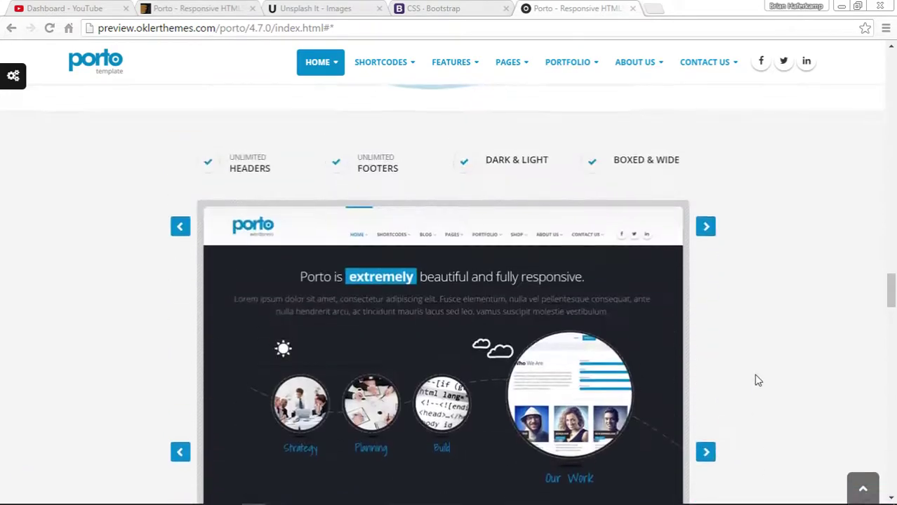
scroll(756, 376, down, 2)
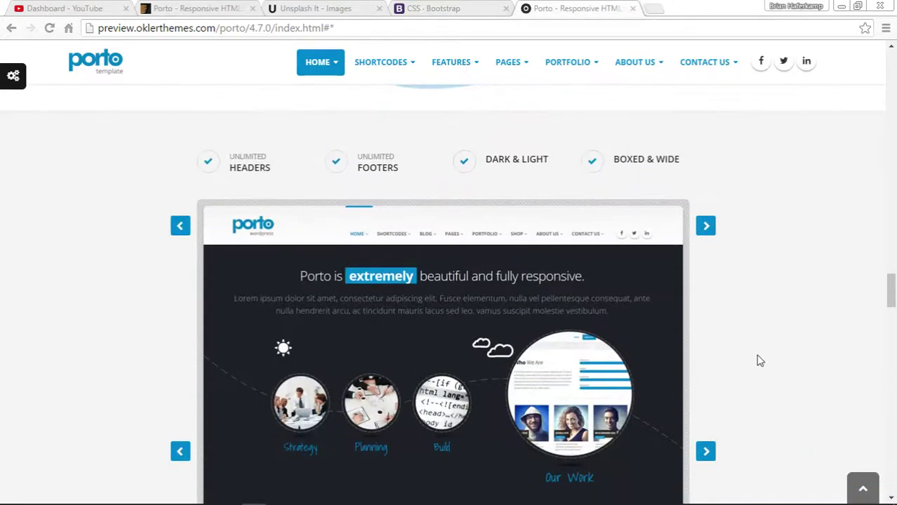
scroll(758, 341, down, 9)
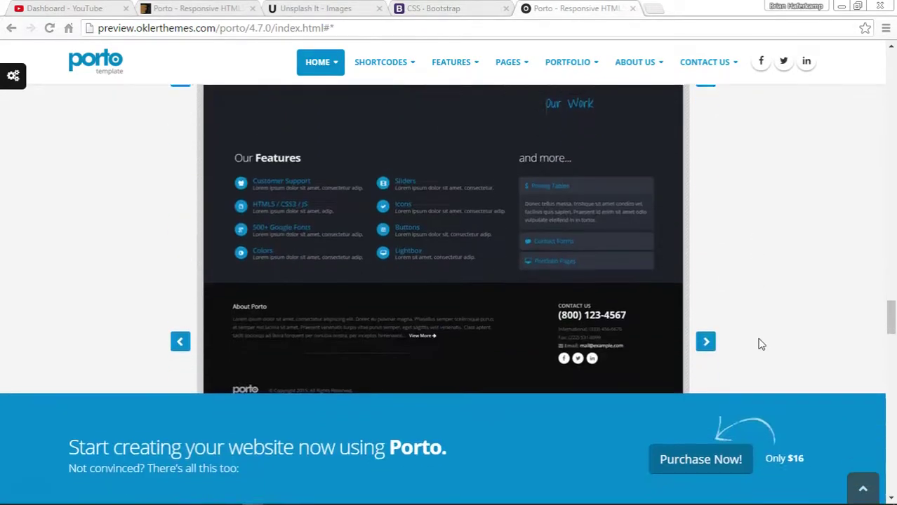
scroll(761, 309, up, 8)
scroll(775, 396, down, 5)
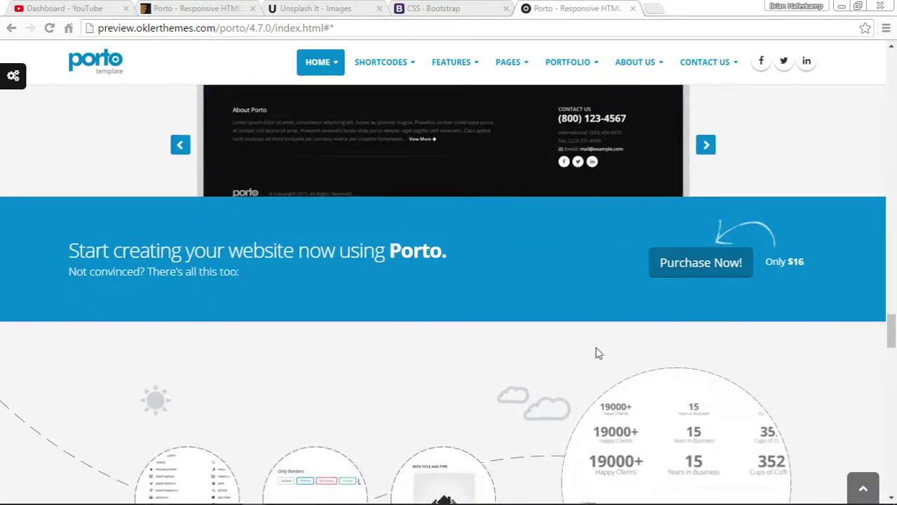
scroll(814, 357, up, 6)
scroll(817, 362, up, 3)
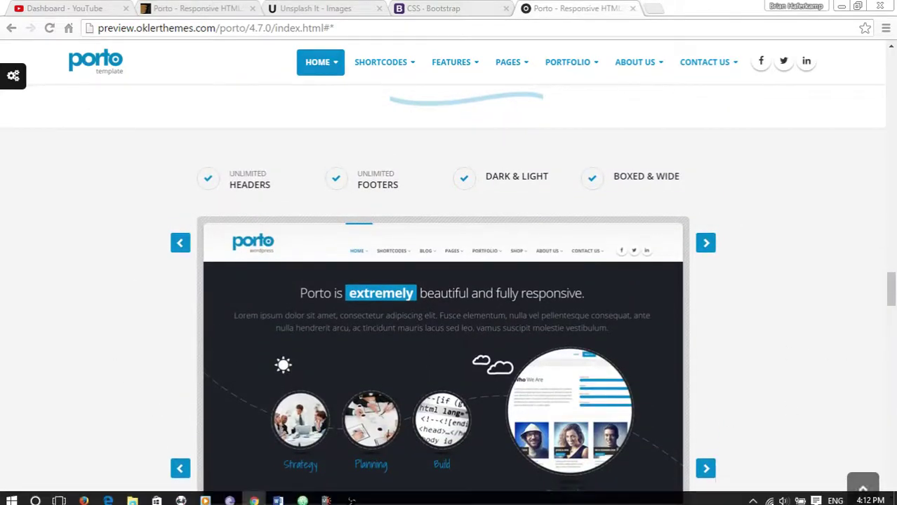
- Switch to Mobirise and add the boxed image slider block with arrows below the Unlimited Options section
click(327, 496)
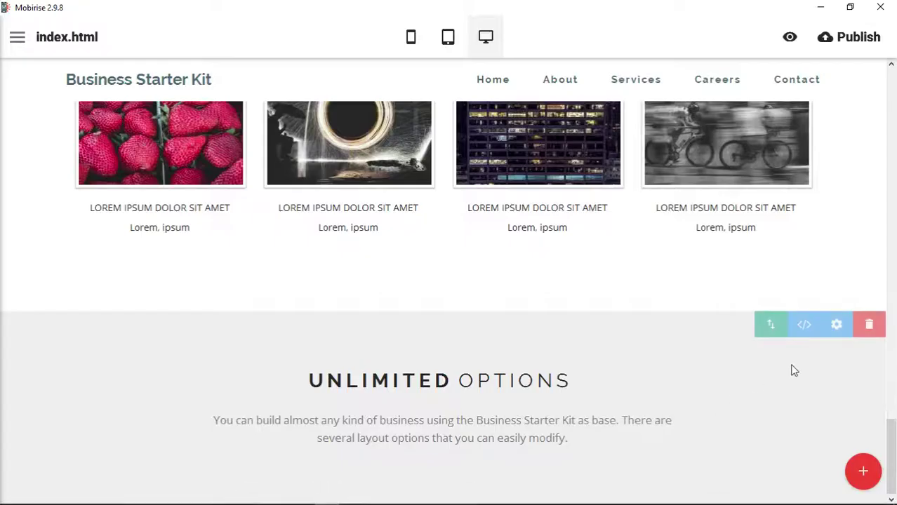
click(846, 485)
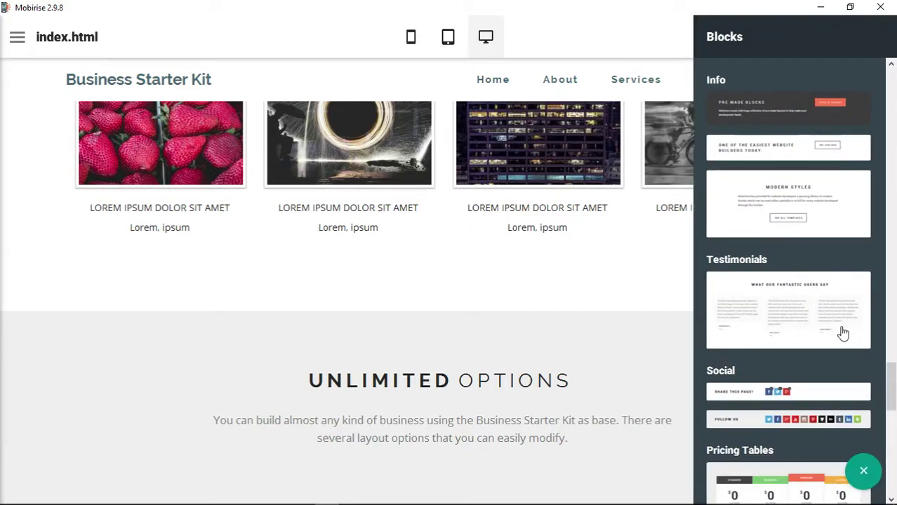
scroll(843, 334, up, 1)
scroll(843, 334, up, 9)
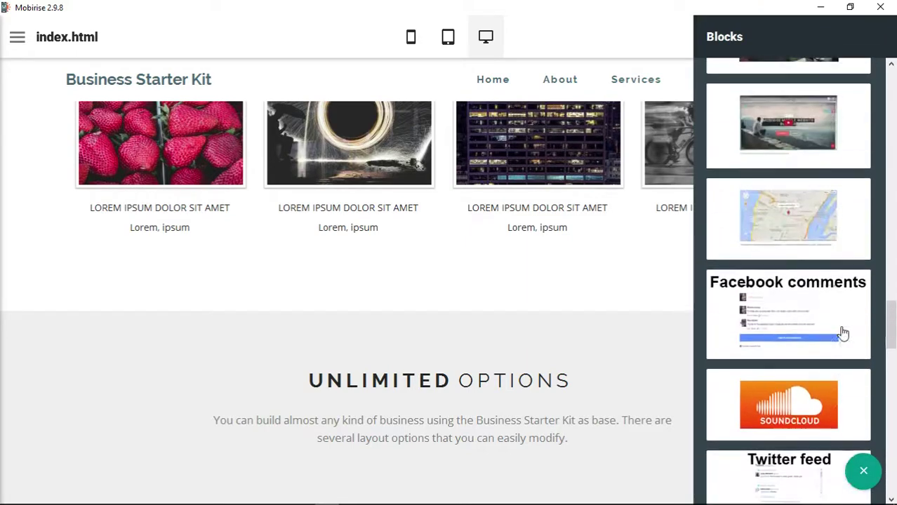
scroll(844, 334, up, 10)
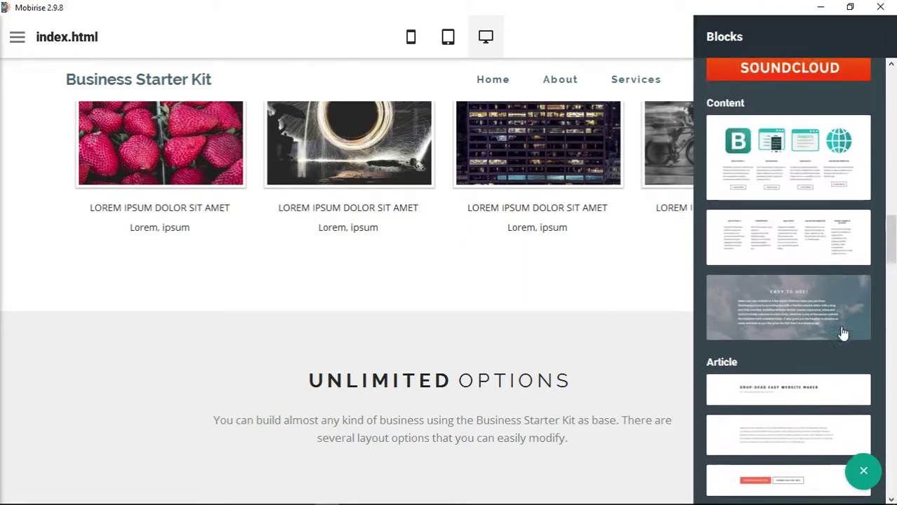
scroll(843, 334, down, 8)
scroll(843, 334, down, 2)
scroll(843, 334, up, 7)
scroll(843, 334, down, 6)
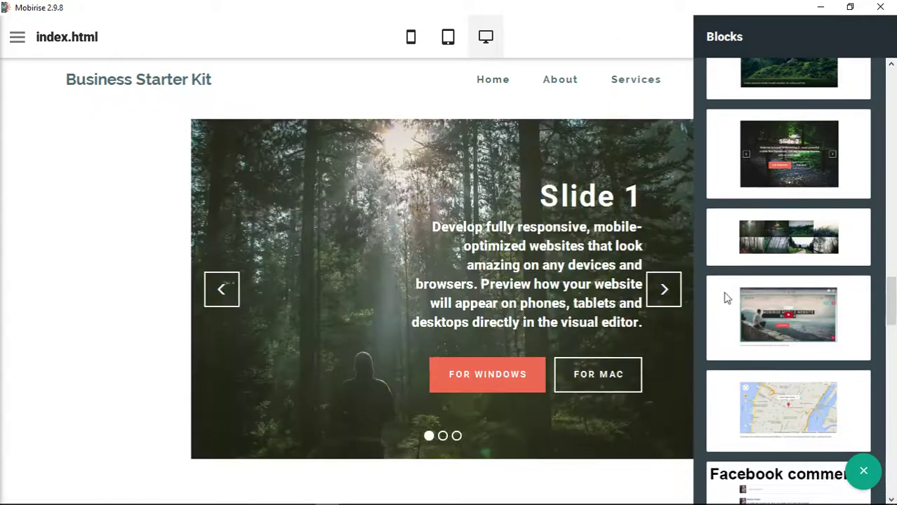
click(612, 51)
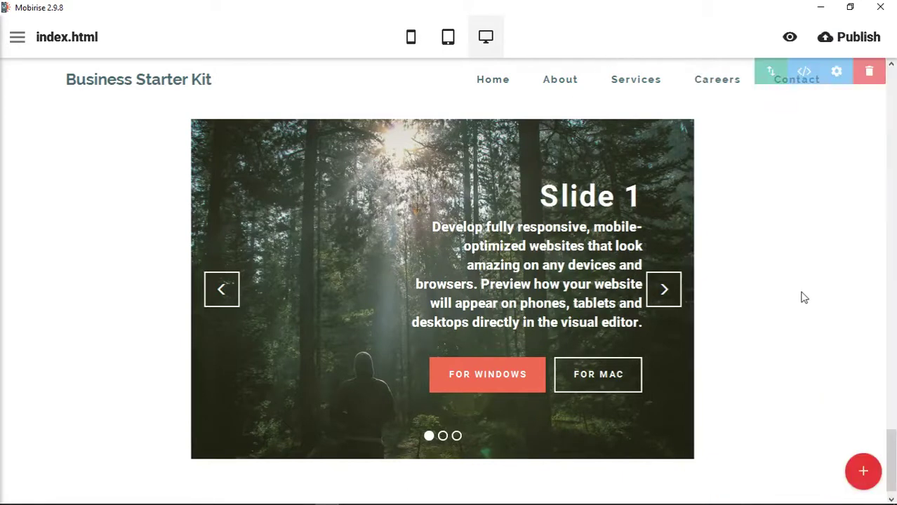
- Compare the new slider block below Unlimited Options with the layout preview slider on the Porto page in Chrome
scroll(808, 298, up, 5)
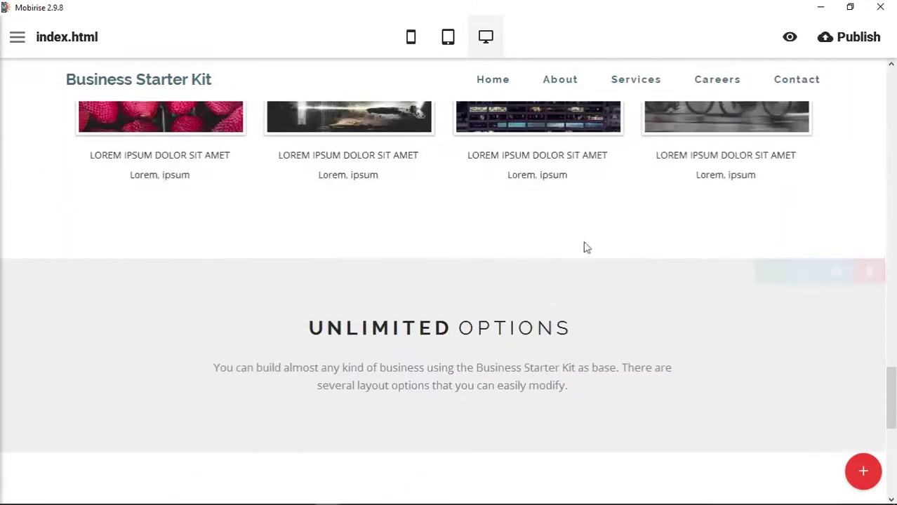
scroll(592, 359, down, 5)
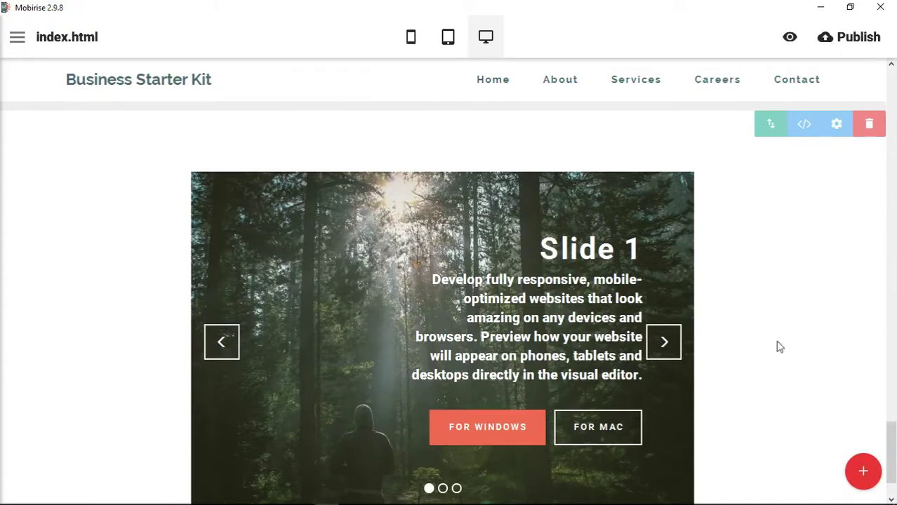
scroll(778, 351, down, 1)
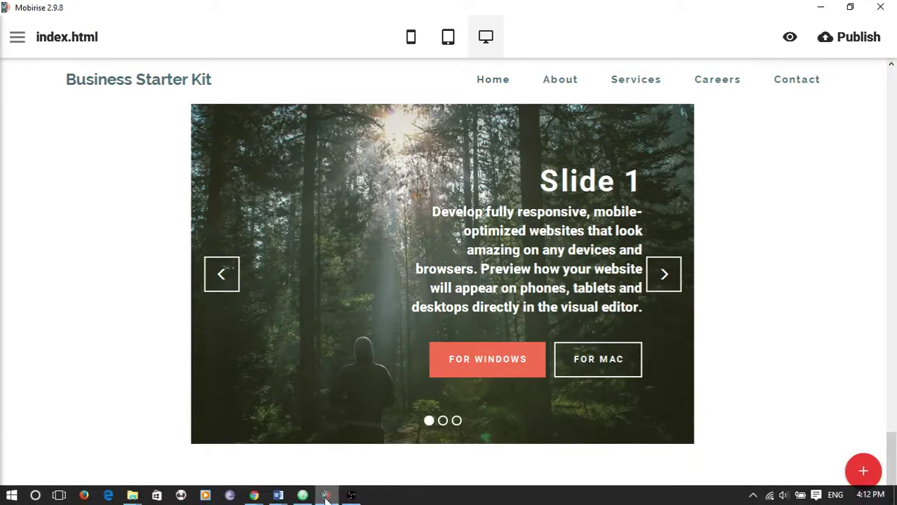
mouse_move(254, 496)
click(254, 443)
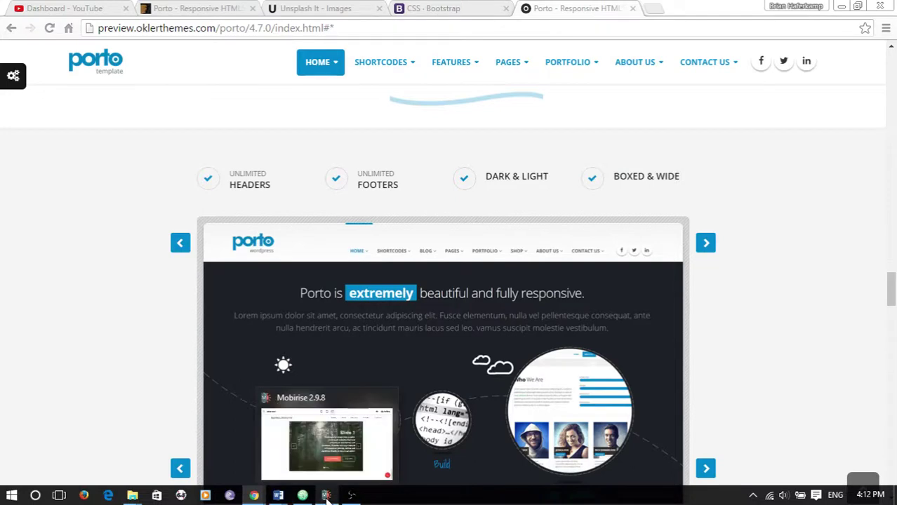
click(327, 497)
- Try the Overlay option on the slider's first slide and turn it off again
scroll(818, 226, up, 3)
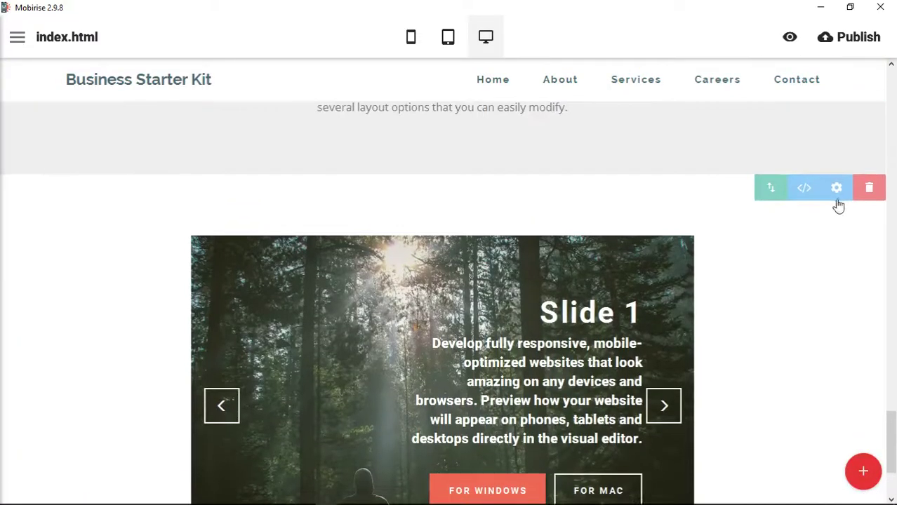
click(837, 188)
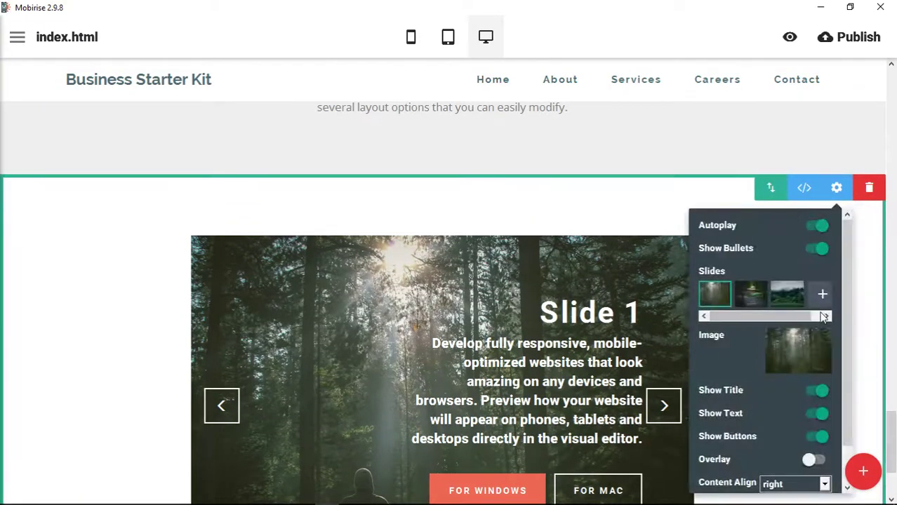
scroll(818, 309, down, 1)
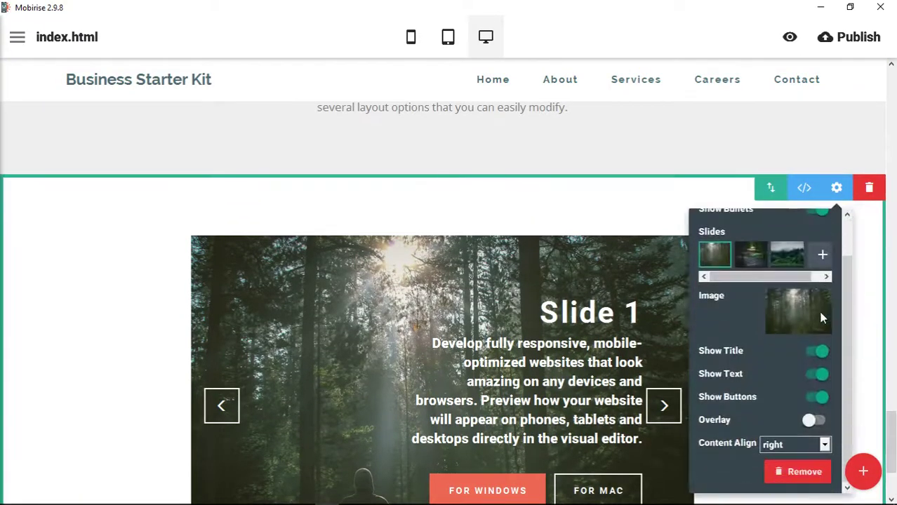
click(813, 422)
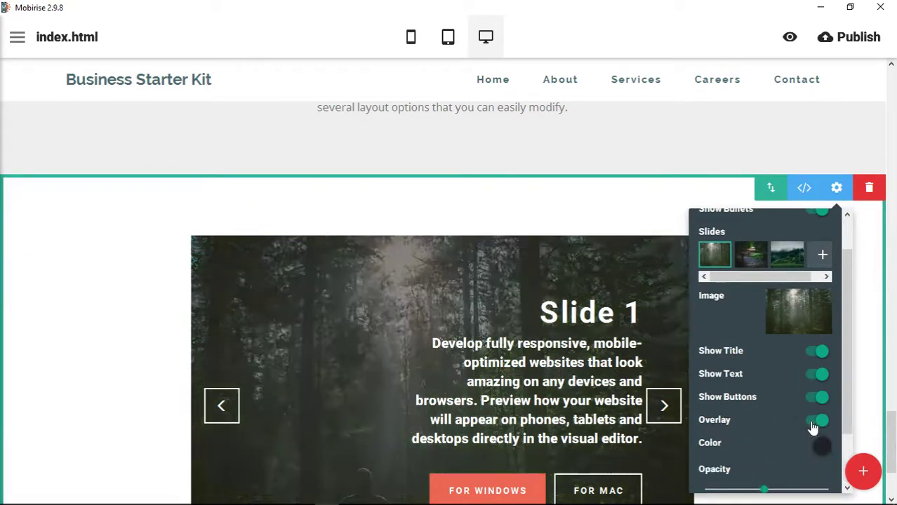
click(821, 423)
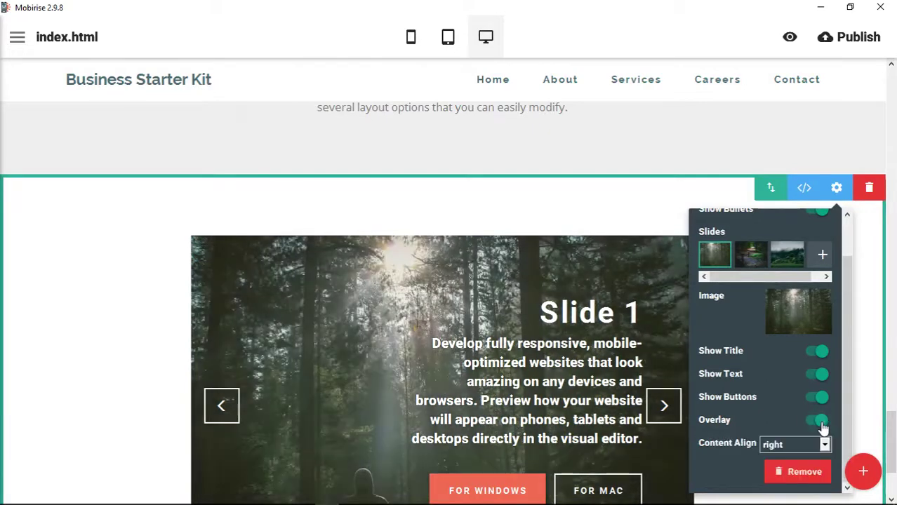
- Review the slider block's parameters, from Autoplay and slide images to Content Align, and close them
scroll(767, 394, up, 1)
scroll(767, 395, down, 1)
scroll(767, 395, up, 2)
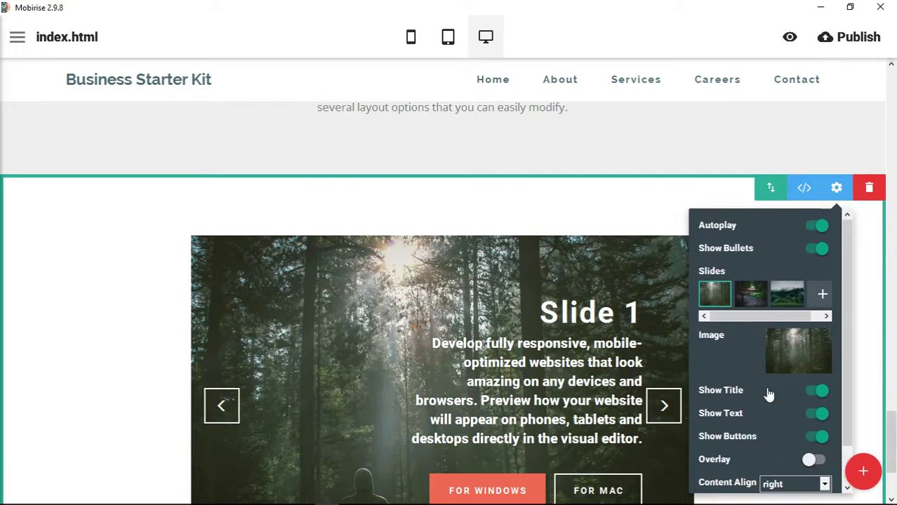
scroll(770, 395, down, 1)
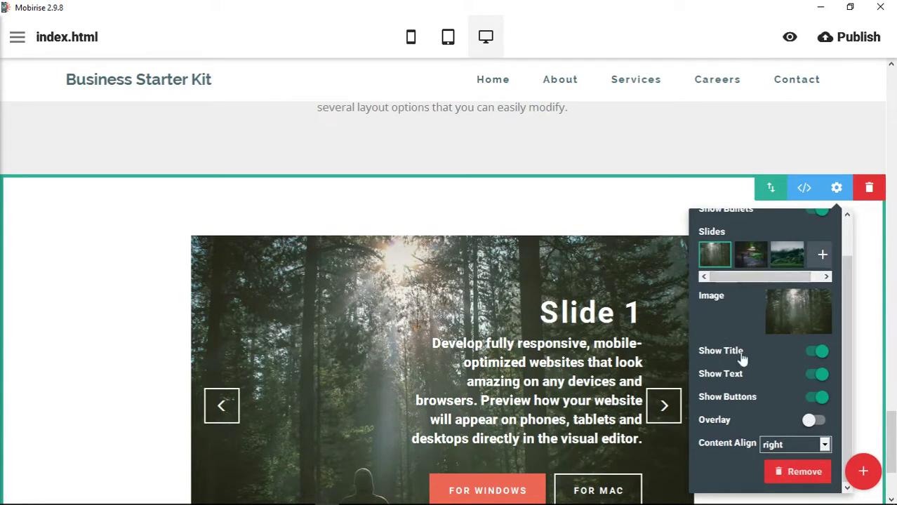
click(733, 126)
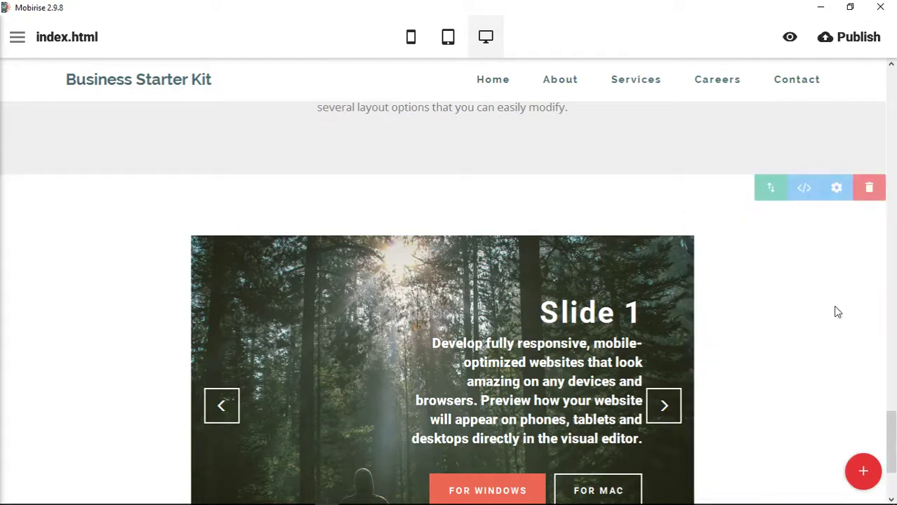
- Turn off Show Buttons for the first slide in the slider block's parameters
click(839, 190)
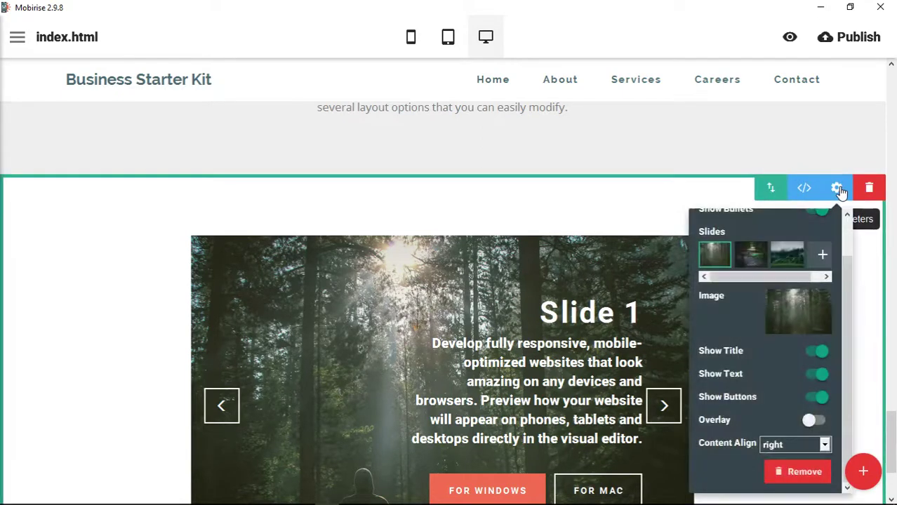
click(820, 398)
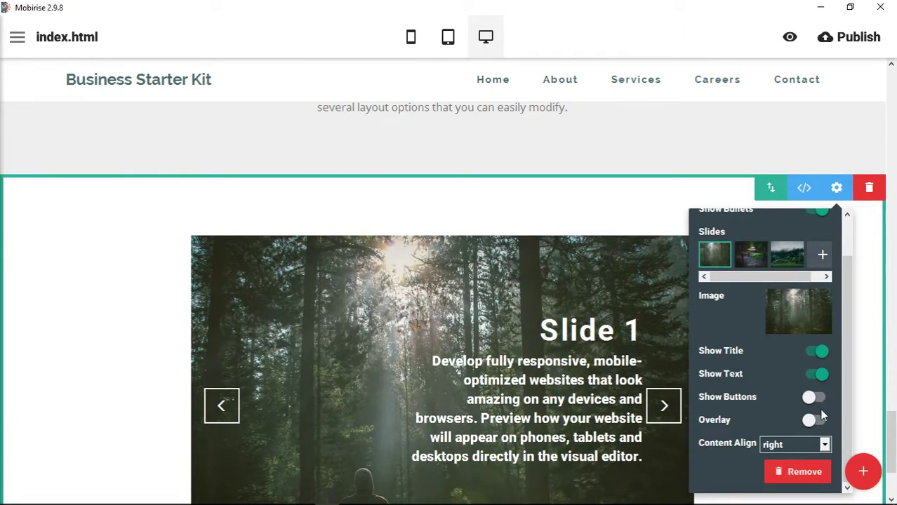
scroll(753, 379, up, 1)
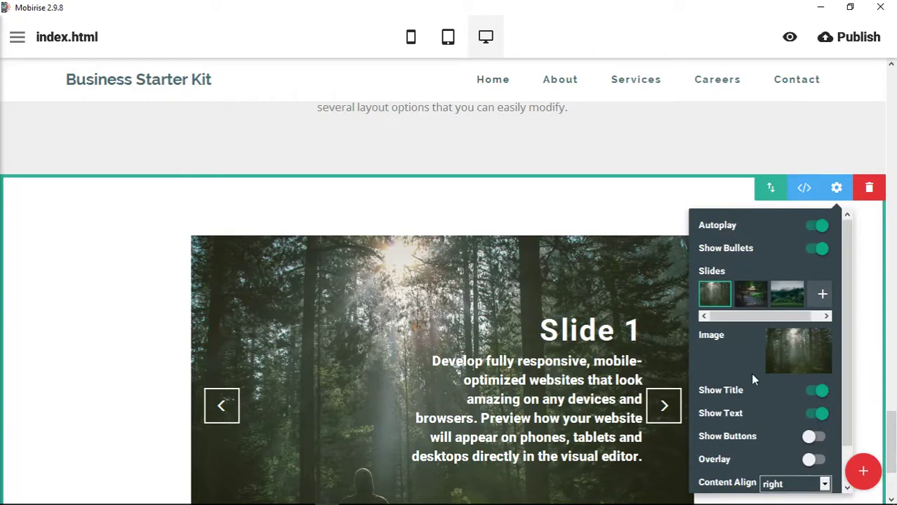
scroll(535, 357, down, 2)
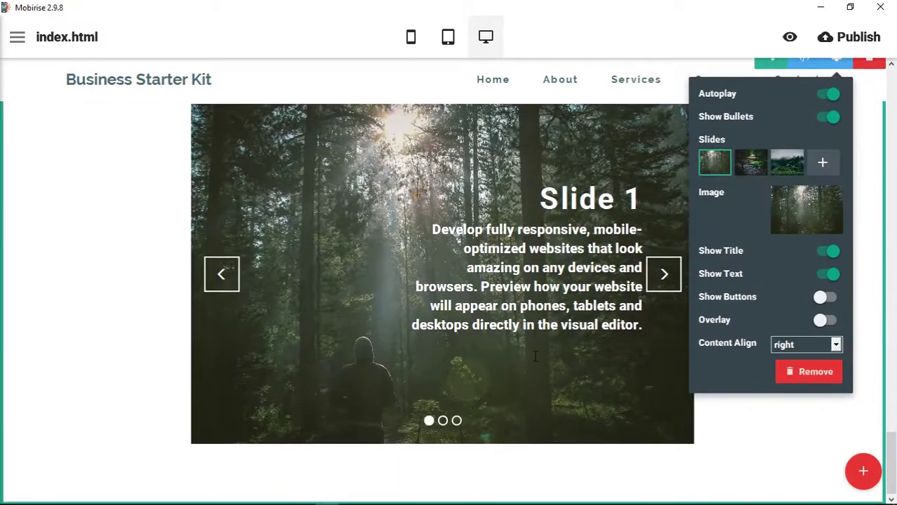
scroll(585, 403, up, 1)
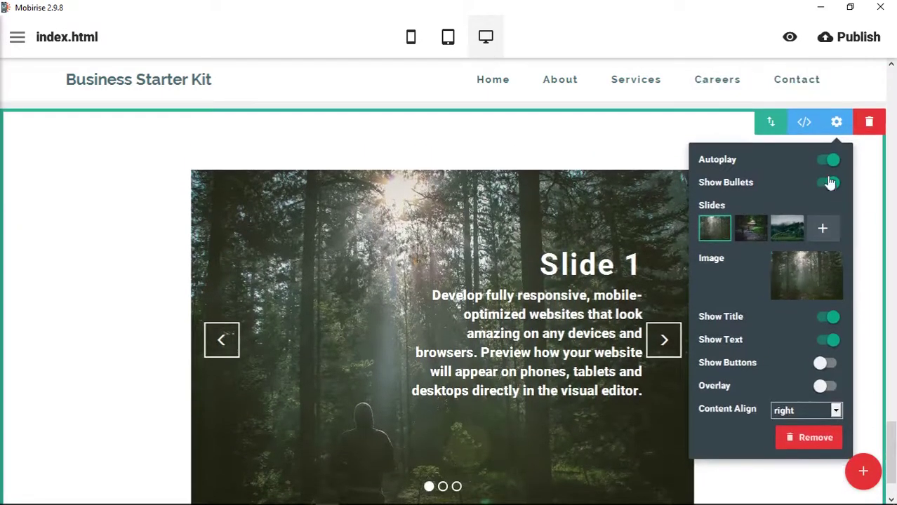
- Turn off Show Bullets and Autoplay for the slider block and close its parameters
click(828, 184)
click(831, 162)
click(676, 37)
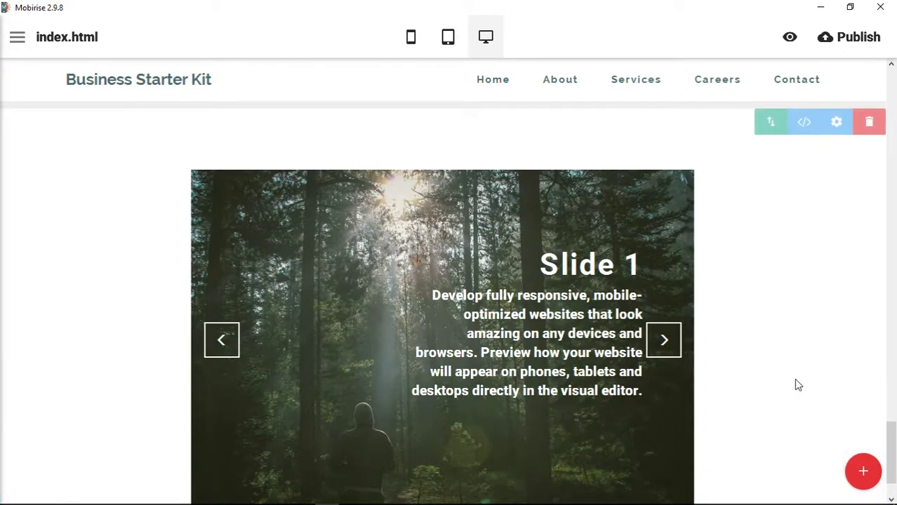
- Try left and centre alignment on the Slide 1 description, and return it to right alignment
scroll(791, 382, down, 1)
click(563, 287)
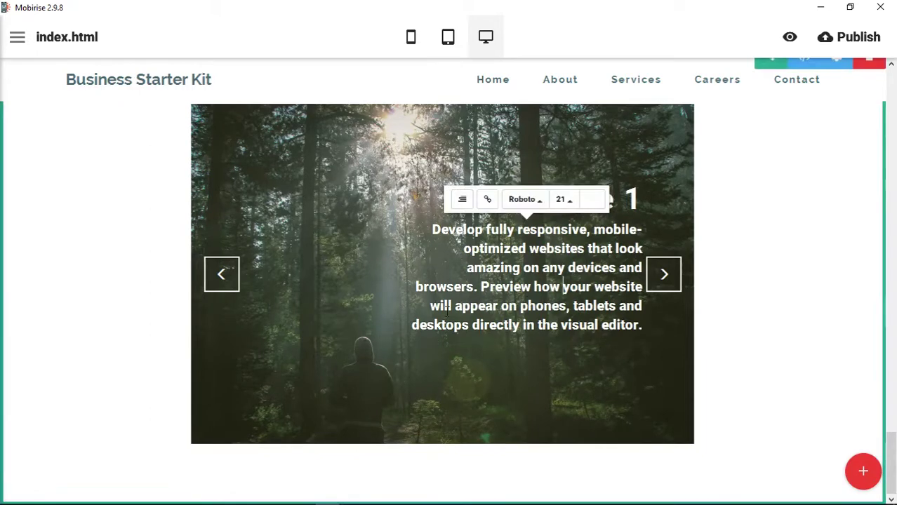
click(463, 200)
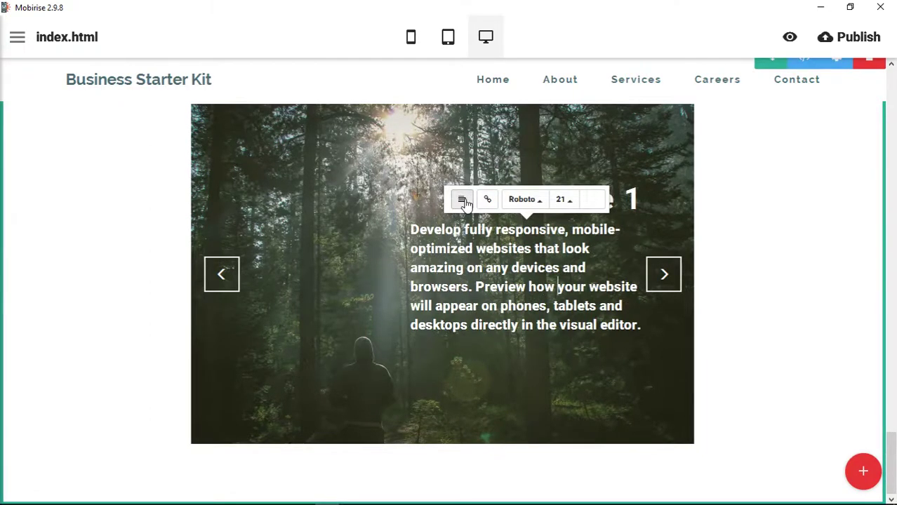
click(463, 201)
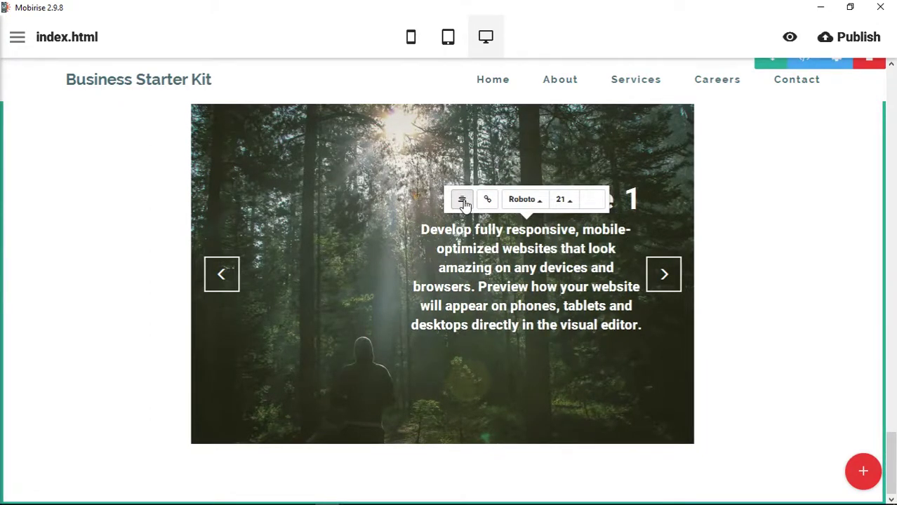
click(463, 201)
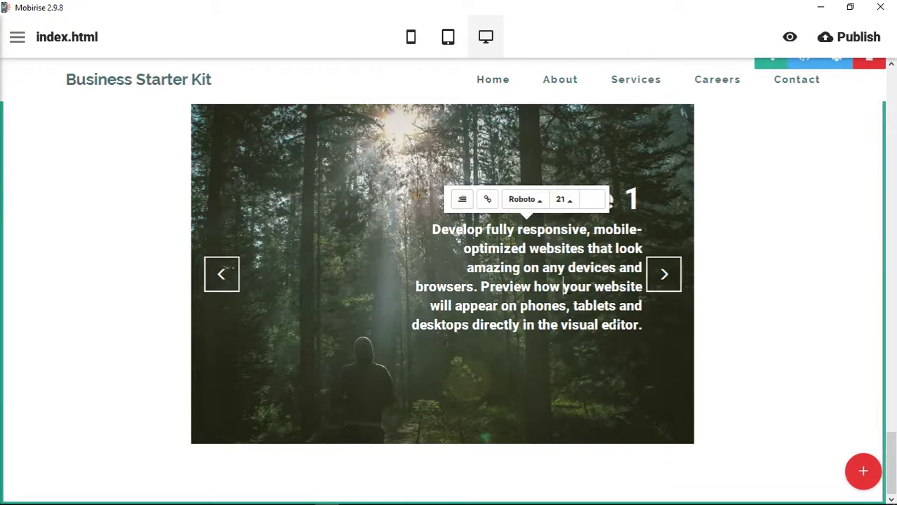
- Check the Content Align choices in the slider block's parameters, keeping the first slide aligned right
click(600, 372)
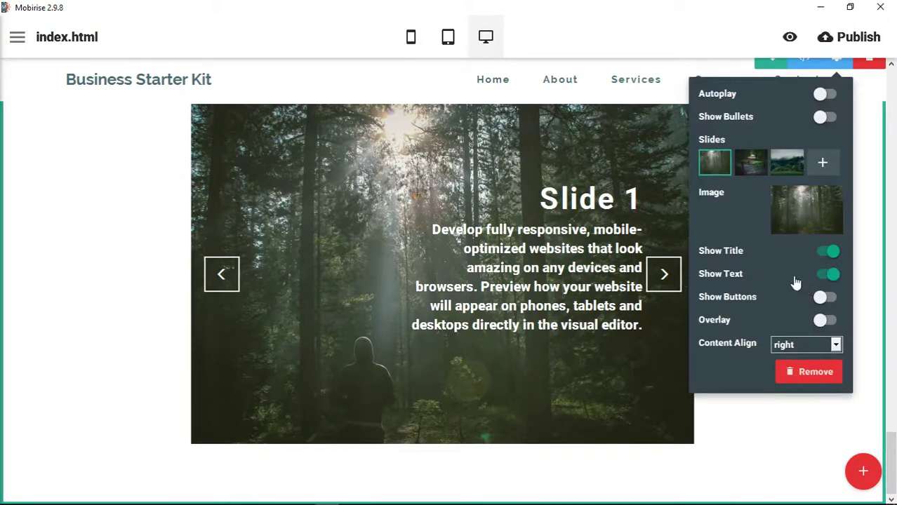
click(789, 348)
click(807, 375)
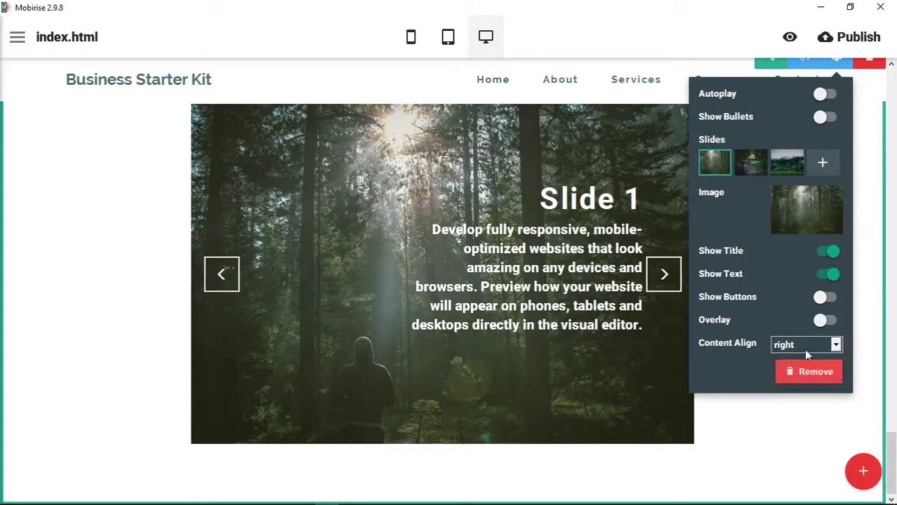
- Try left Content Align for the first slide, and set it to center
click(805, 347)
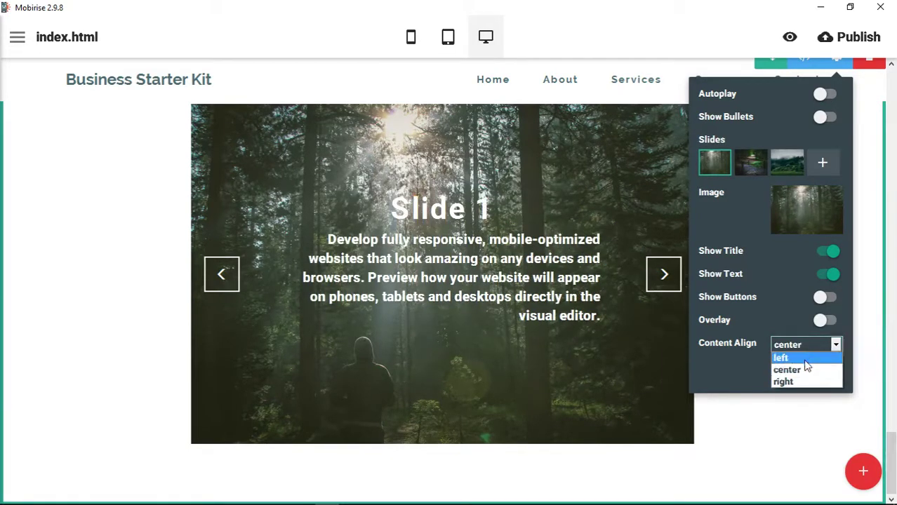
click(805, 358)
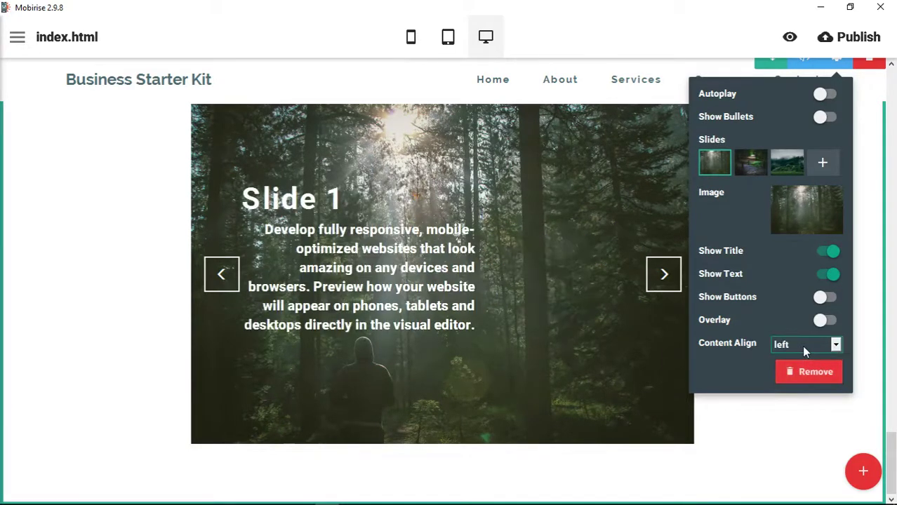
click(804, 348)
click(805, 375)
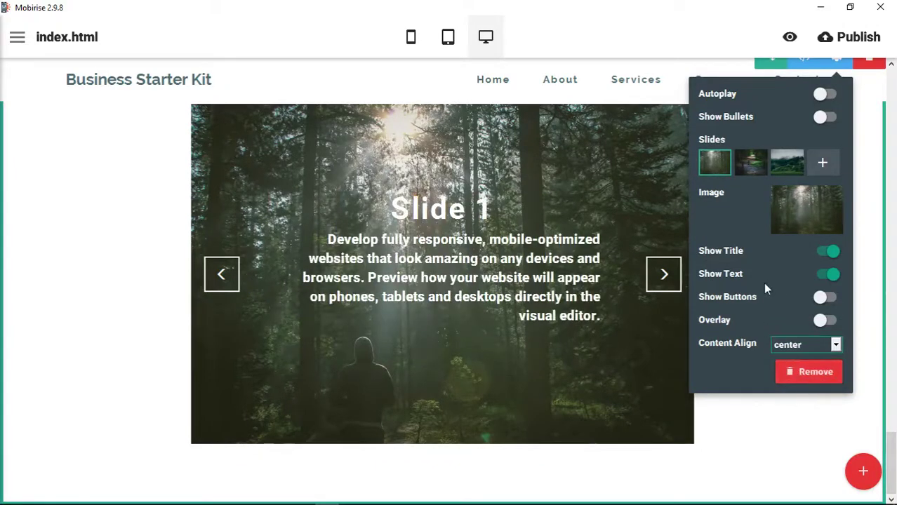
- Check the second slide's settings and set the third slide's Content Align to right
click(748, 172)
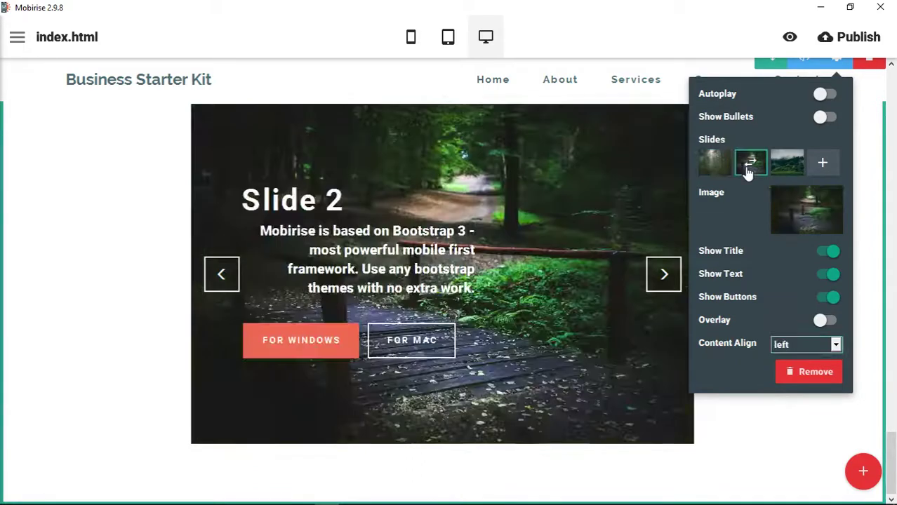
click(791, 172)
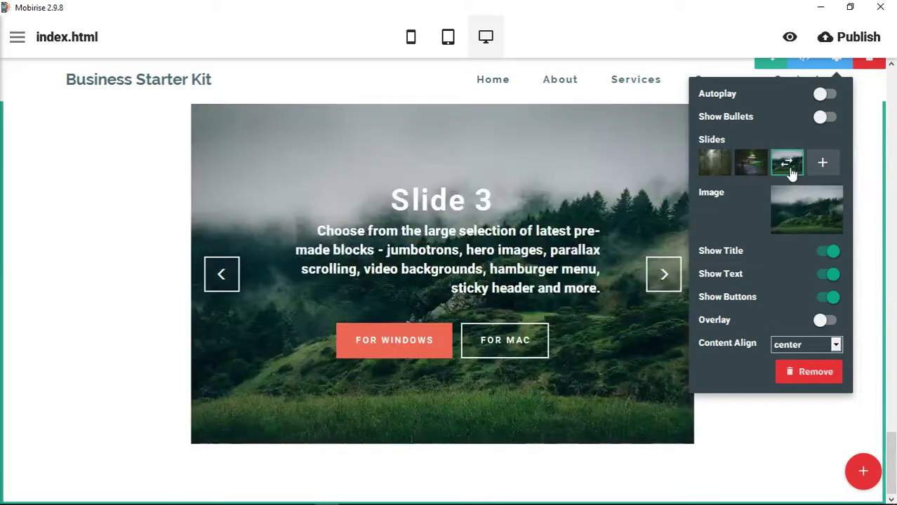
click(811, 345)
click(813, 381)
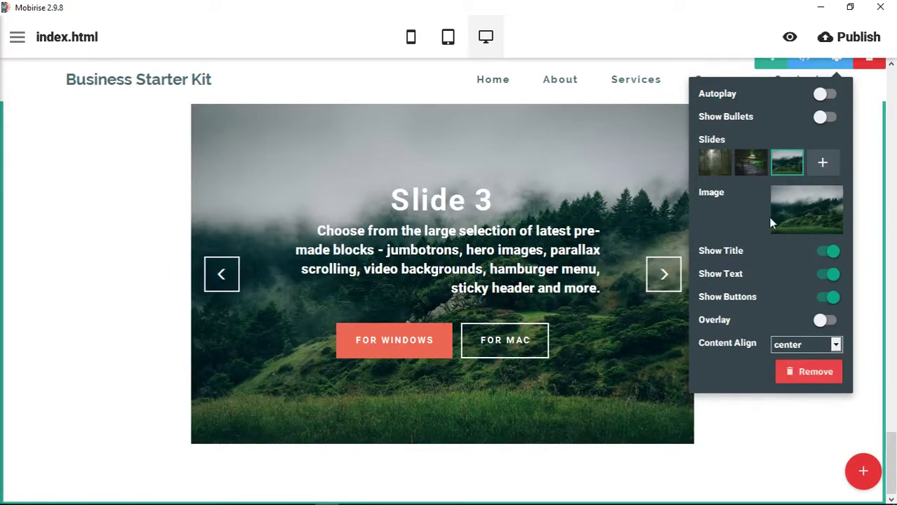
- Turn off Show Buttons for the second and third slides of the slider block
click(722, 174)
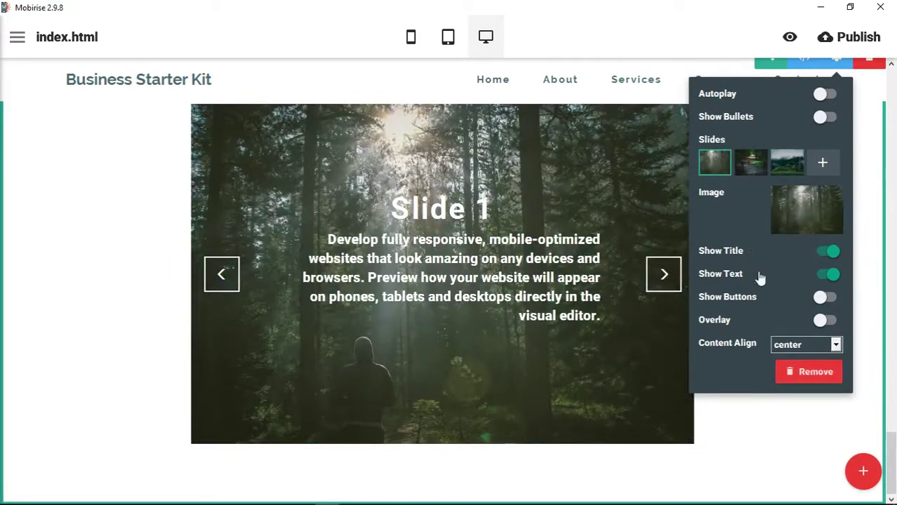
click(752, 170)
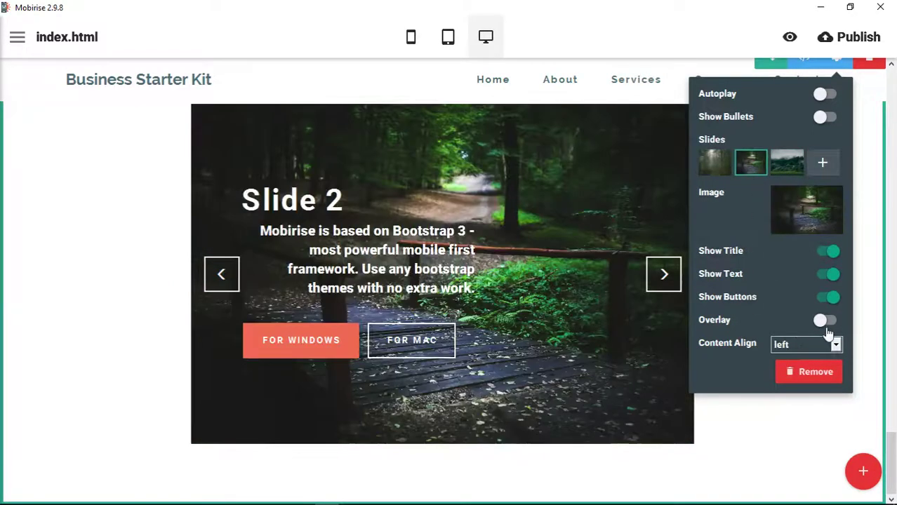
click(792, 163)
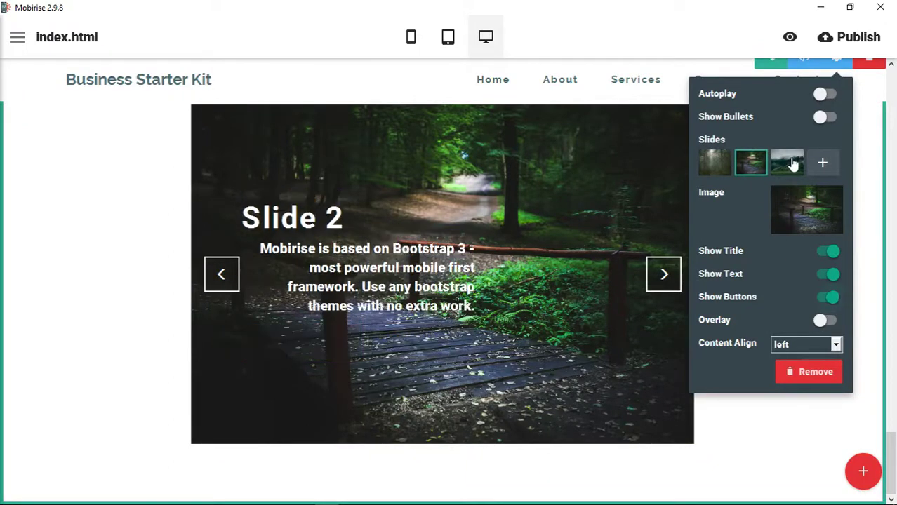
click(830, 298)
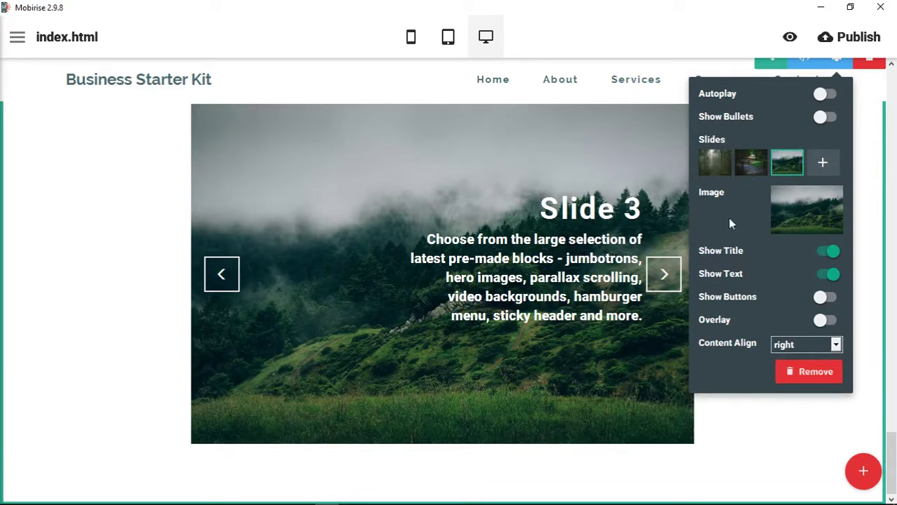
- Change the Slide 1 title font to Raleway
click(714, 164)
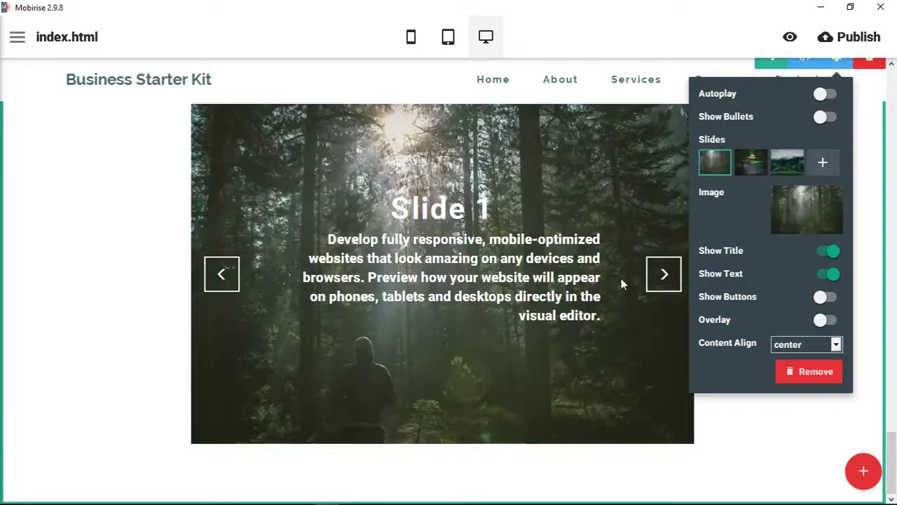
click(463, 214)
click(438, 170)
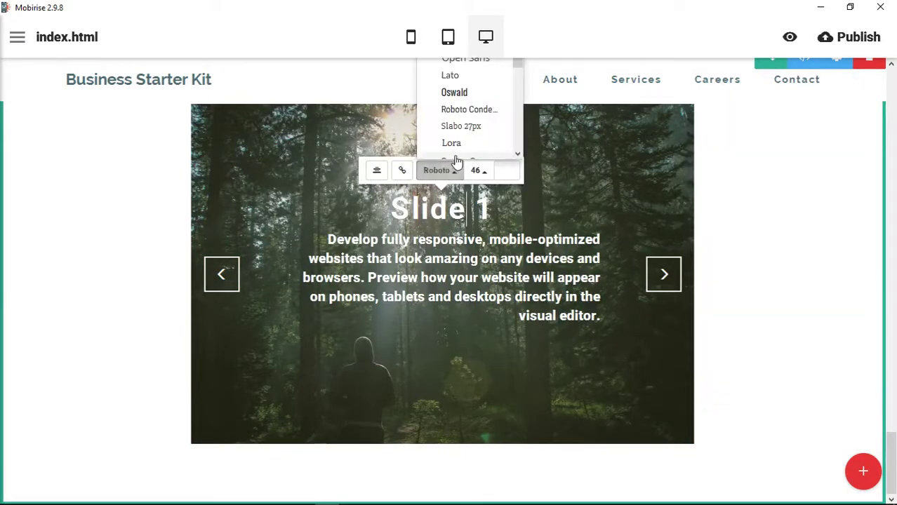
scroll(463, 146, down, 2)
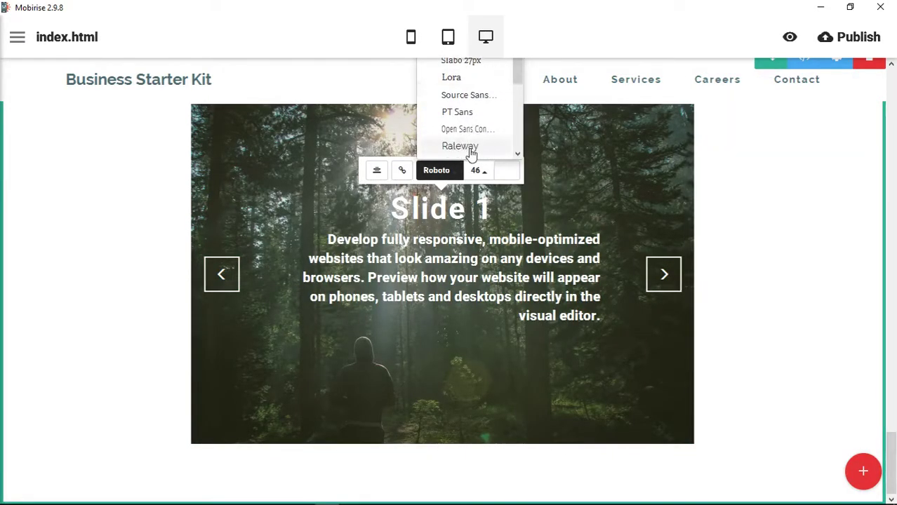
click(464, 147)
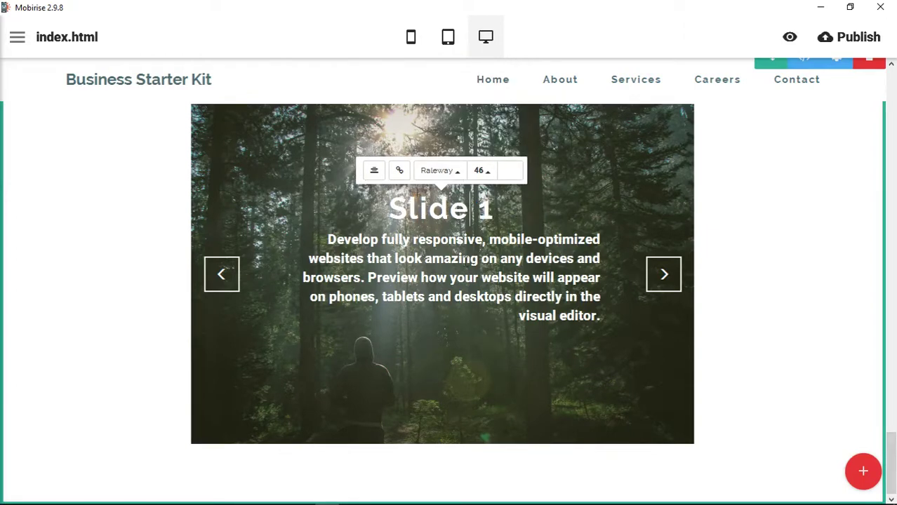
- Set the Slide 1 description font to Open Sans at size 16
click(469, 282)
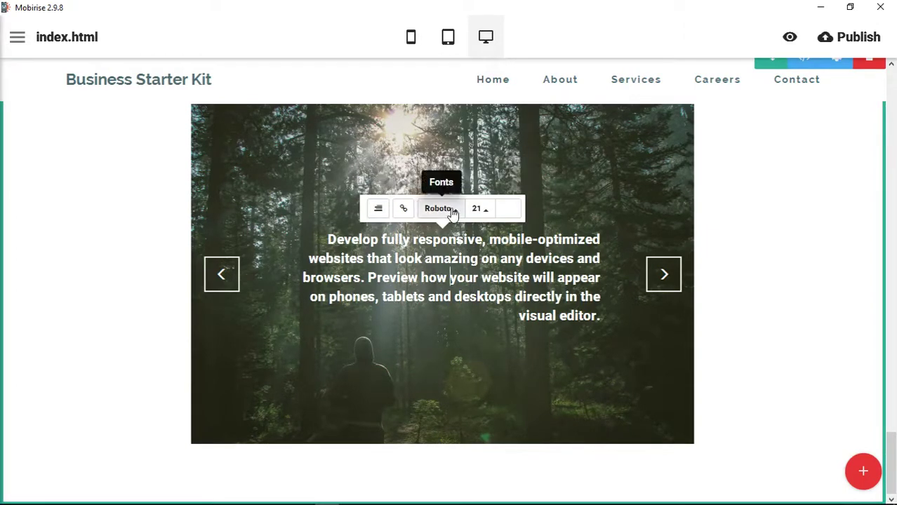
click(449, 209)
click(467, 96)
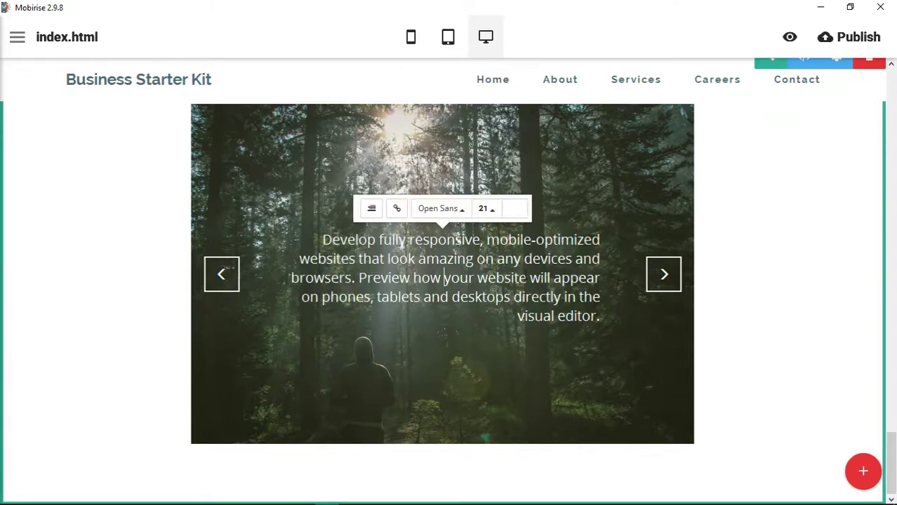
click(483, 210)
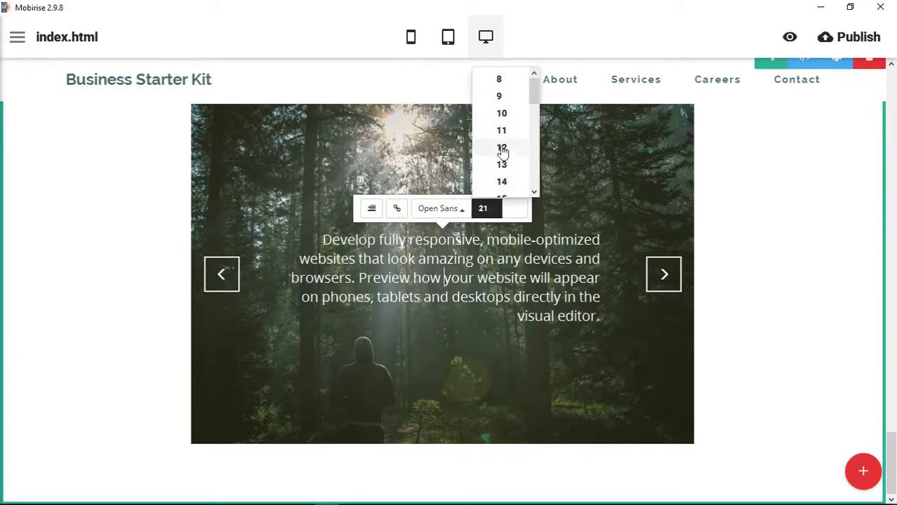
scroll(502, 148, down, 2)
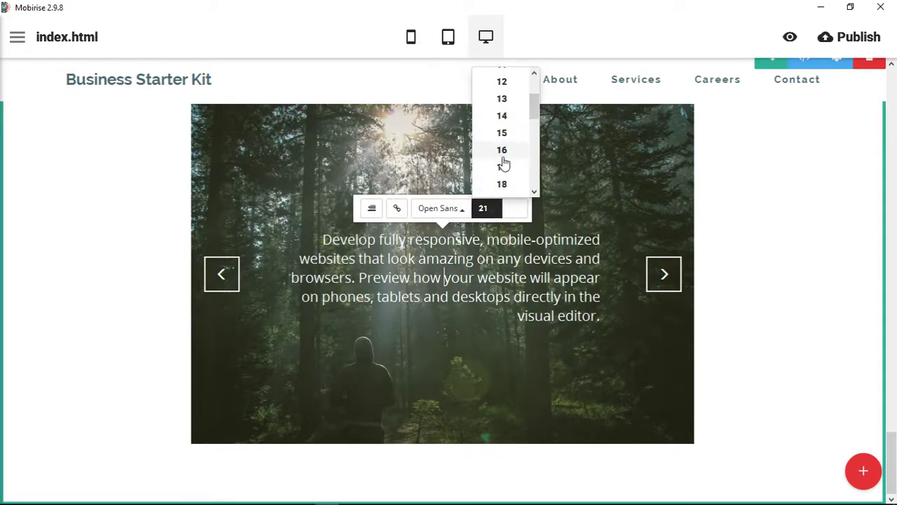
click(502, 149)
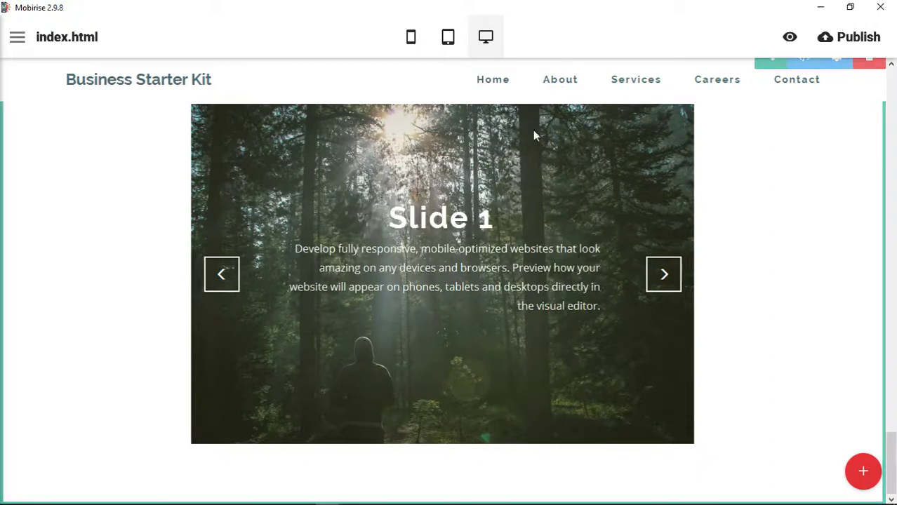
- Set the Slide 1 title's font size to 30
click(533, 168)
click(469, 222)
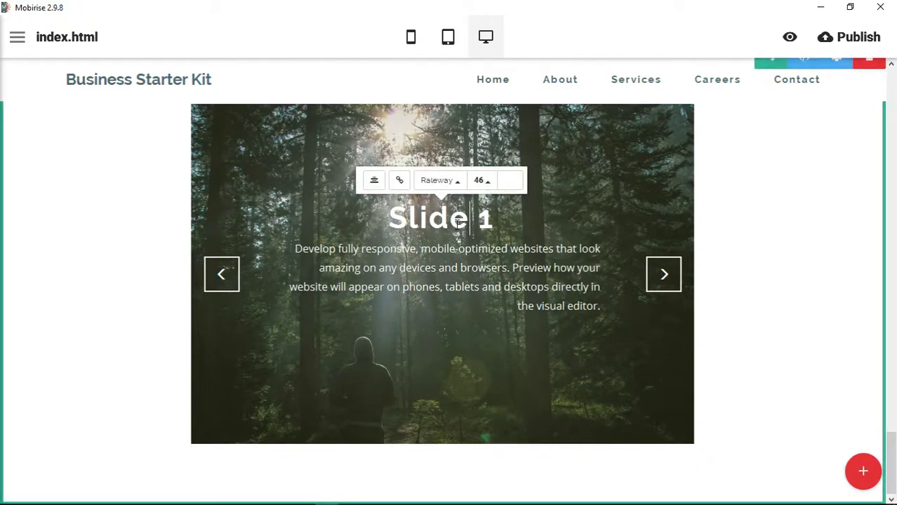
click(481, 180)
scroll(499, 141, down, 10)
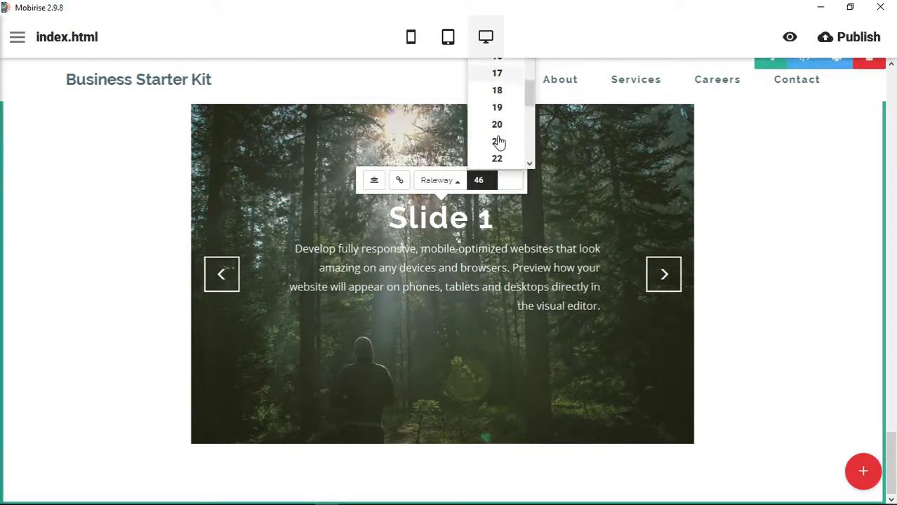
scroll(500, 140, up, 3)
click(500, 98)
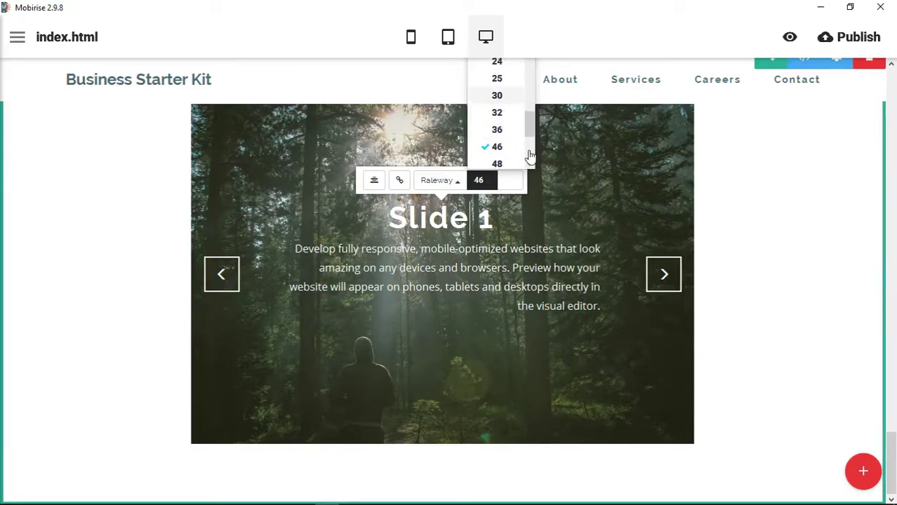
click(587, 52)
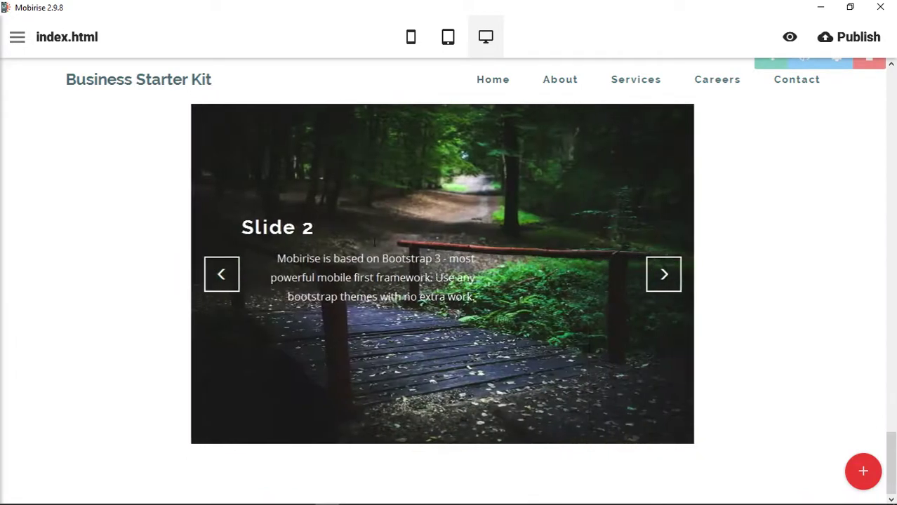
- Cycle through the alignments of the Slide 2 description and try it left-aligned
click(399, 274)
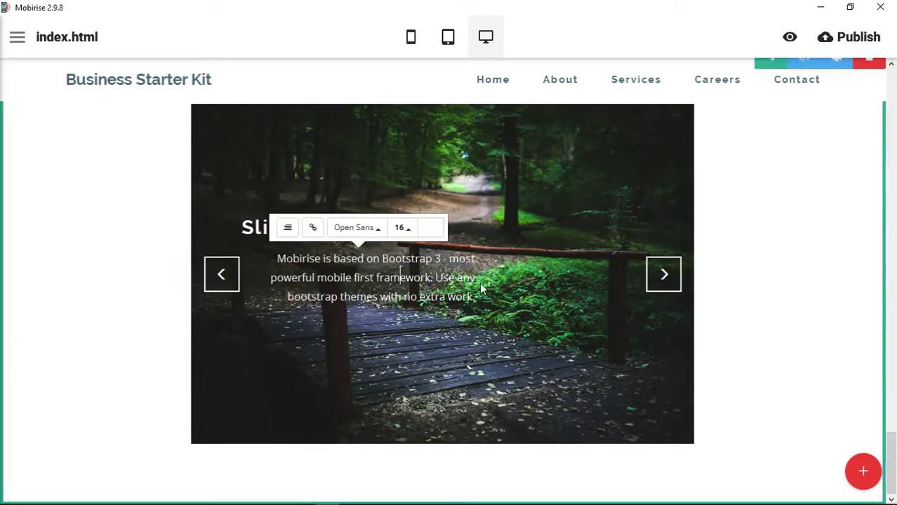
click(287, 230)
click(287, 231)
click(288, 230)
click(288, 230)
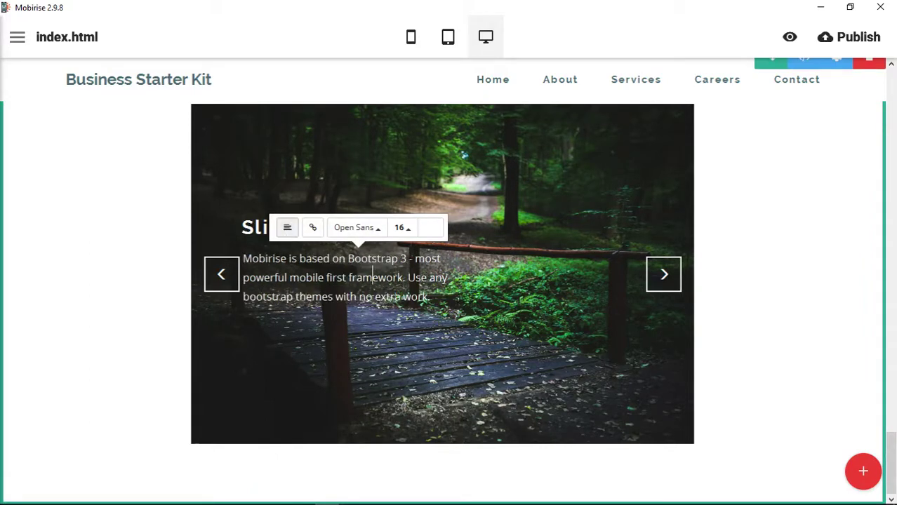
- Try right alignment on the Slide 3 description text
click(666, 285)
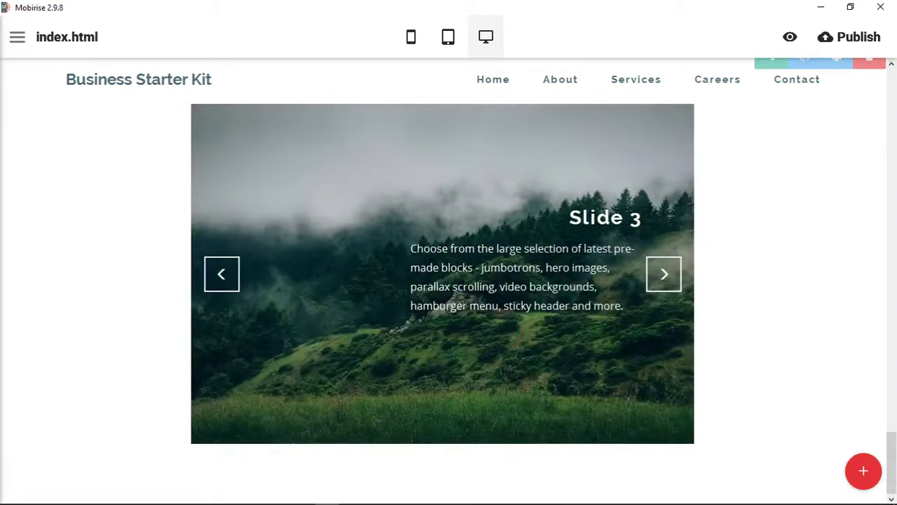
click(558, 286)
click(456, 220)
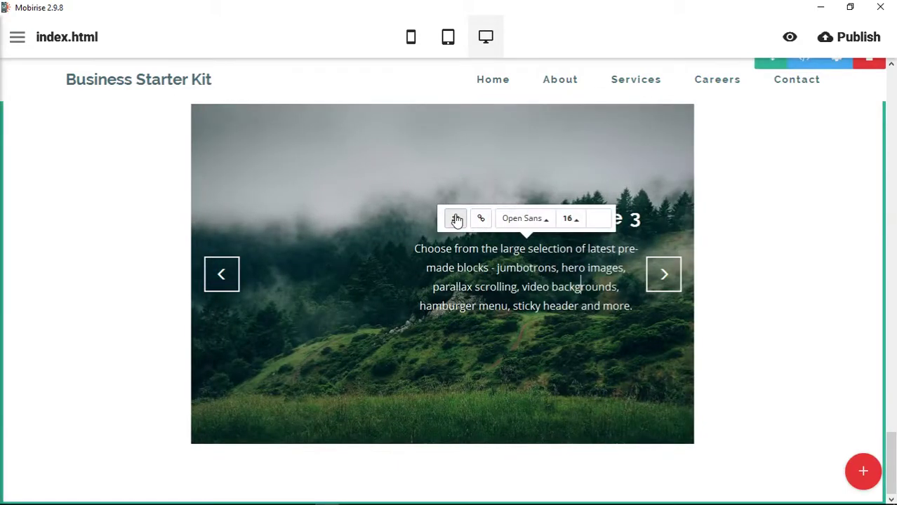
click(456, 220)
click(597, 23)
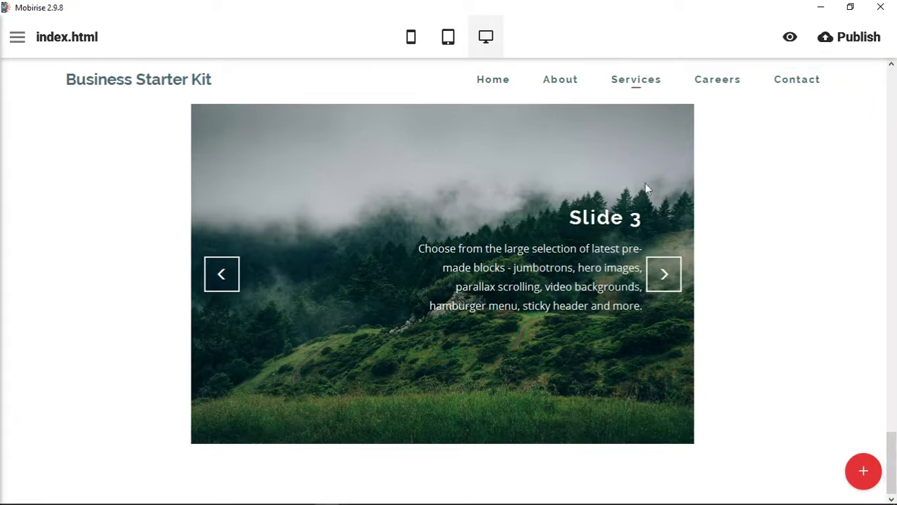
- Review the slides, return to Slide 2 and align its description to the left
click(664, 274)
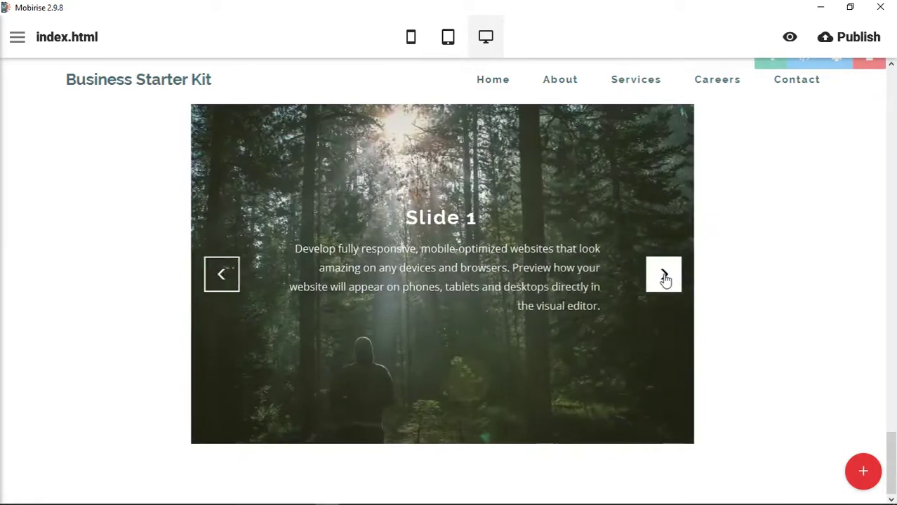
click(665, 276)
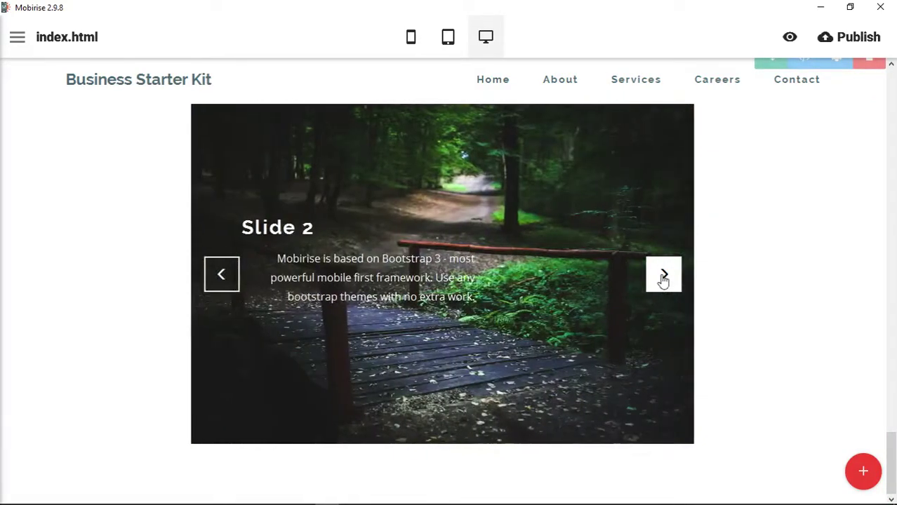
click(664, 278)
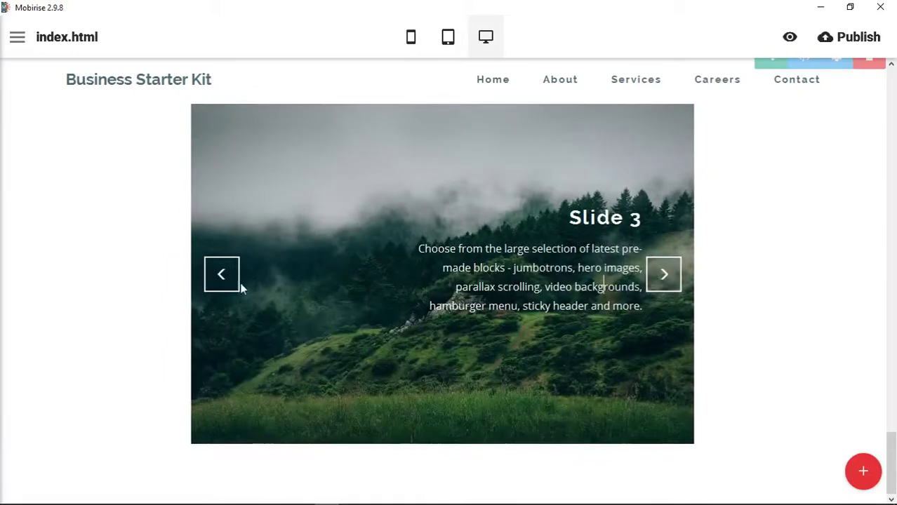
click(236, 285)
click(330, 293)
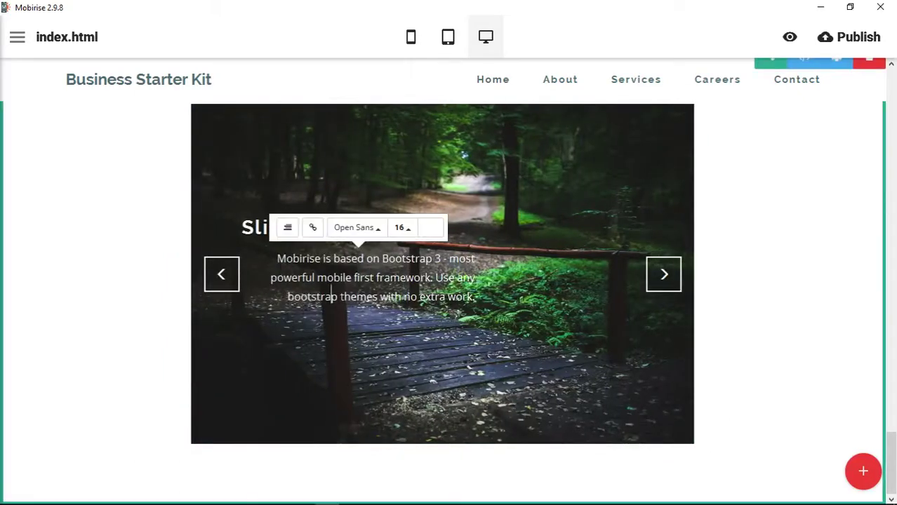
click(287, 229)
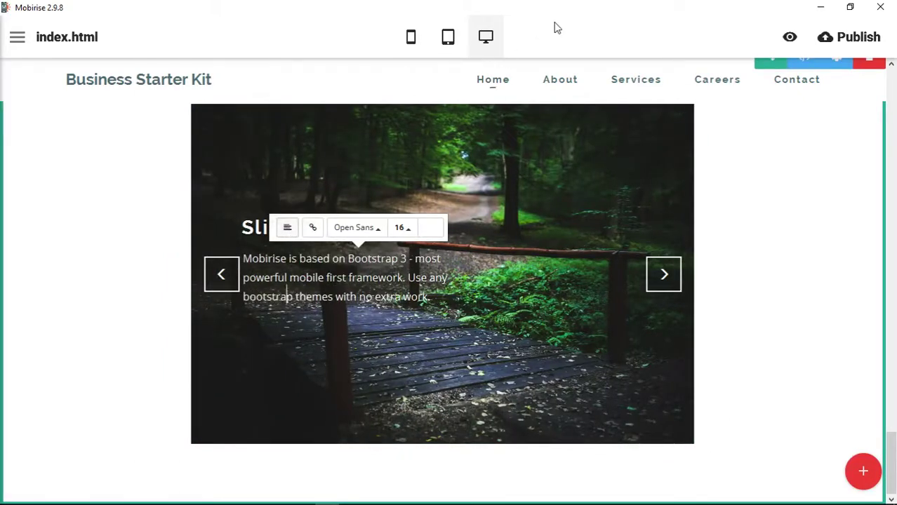
- Page through the slider to examine the description alignment on each slide
click(664, 275)
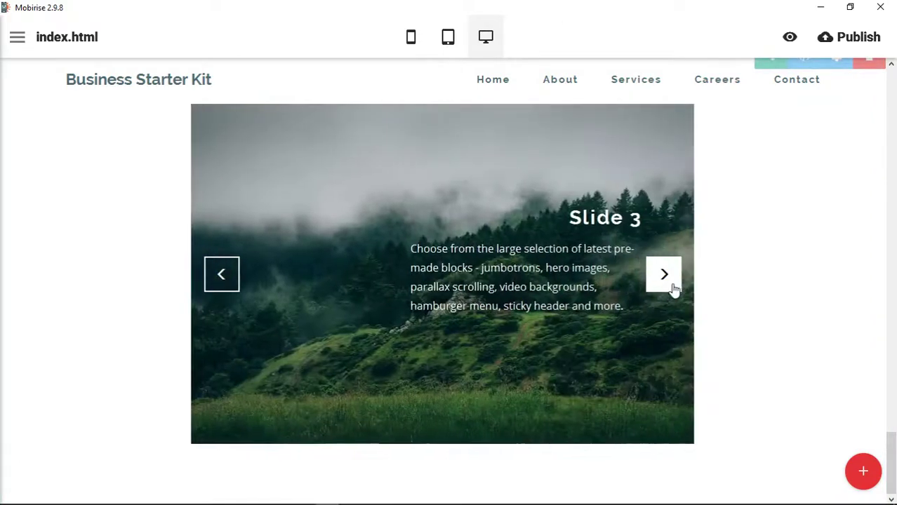
click(672, 286)
click(672, 286)
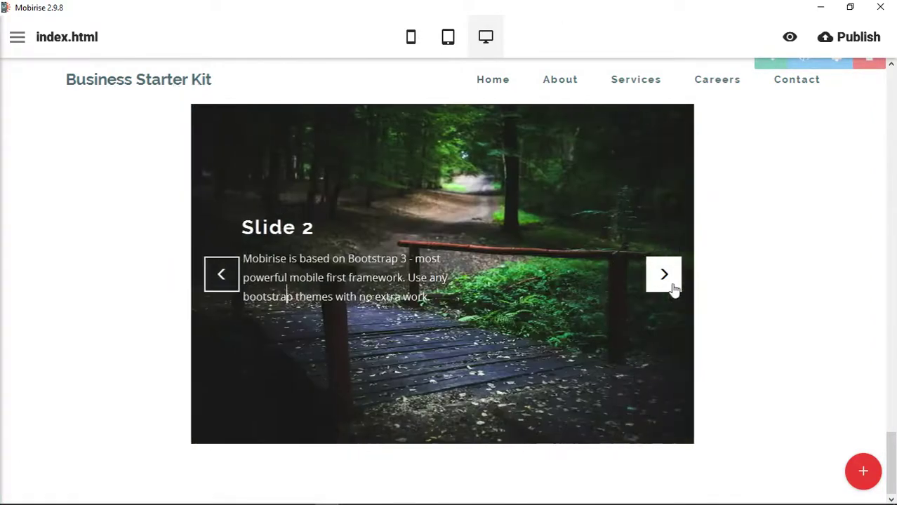
- Advance the slider from Slide 2 through Slide 3 to Slide 1 to check the text alignment
click(672, 286)
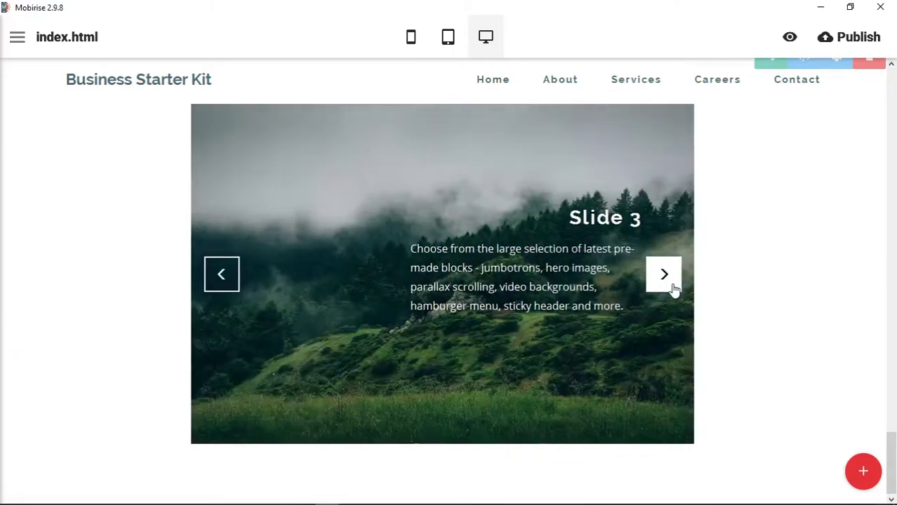
click(672, 287)
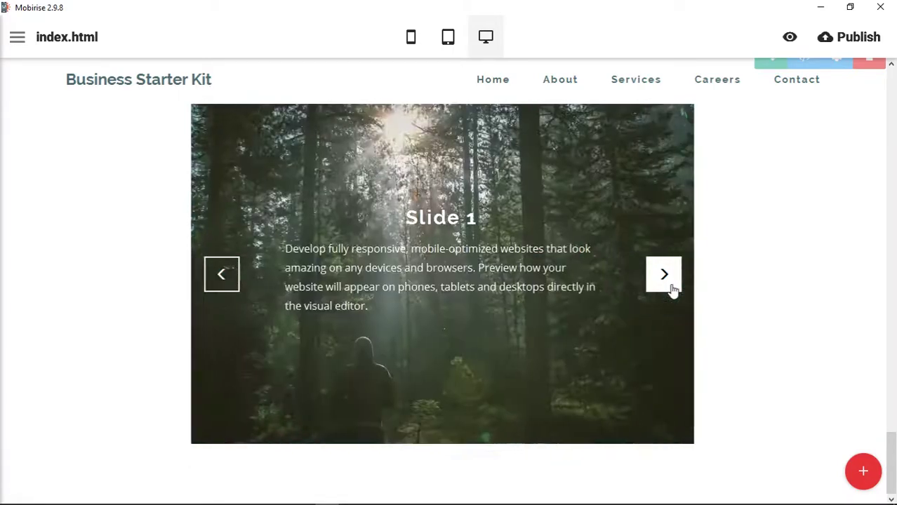
scroll(839, 339, up, 2)
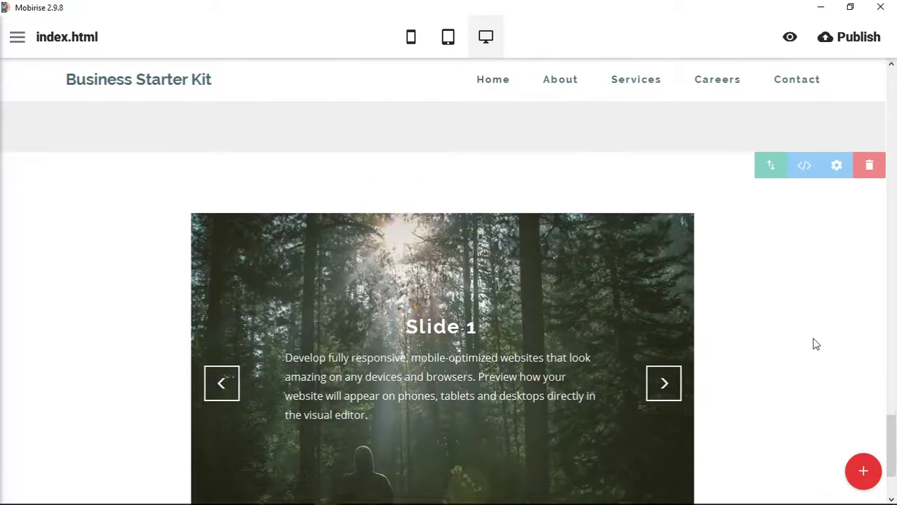
scroll(804, 346, down, 1)
- Switch to the Porto template page in Chrome and examine the layout around its slider and feature row
mouse_move(254, 496)
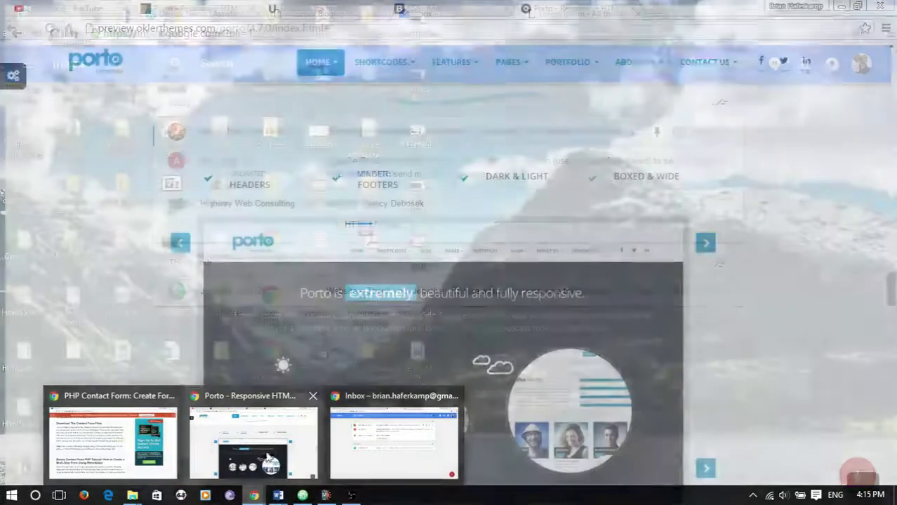
click(267, 458)
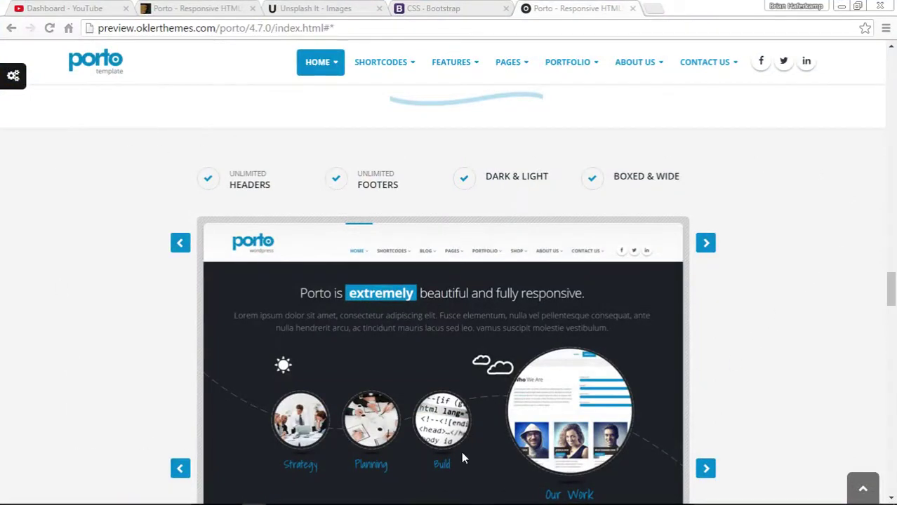
scroll(794, 407, down, 6)
scroll(794, 287, up, 7)
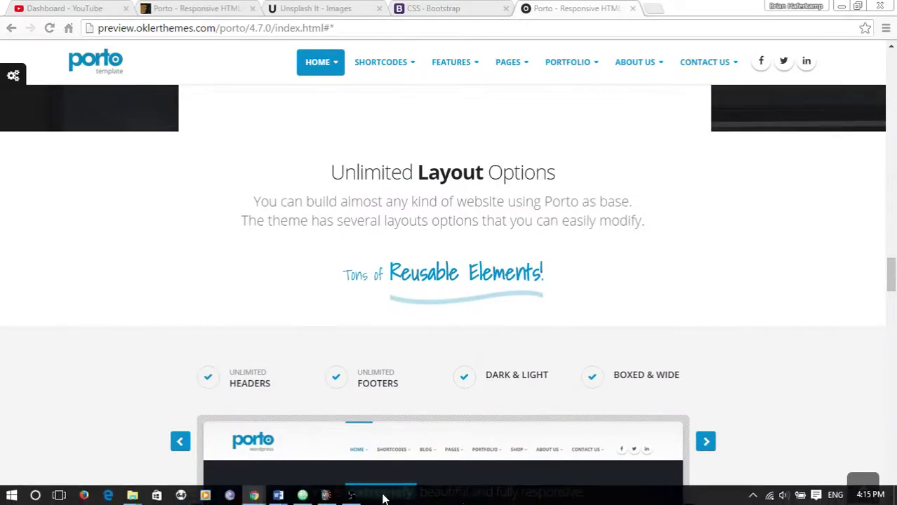
- Return to Mobirise and compare the Unlimited Options section and the image slider with the Porto layout
click(329, 496)
scroll(779, 246, up, 1)
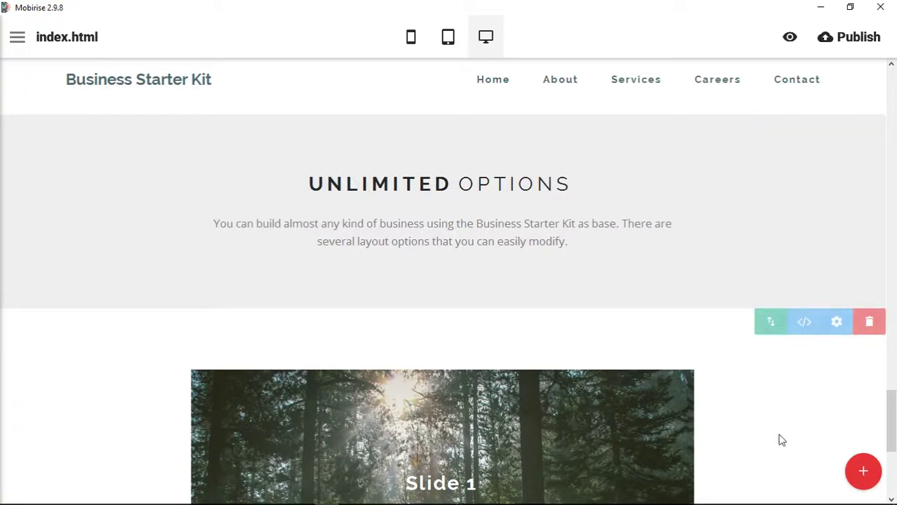
scroll(767, 353, down, 1)
scroll(808, 389, down, 2)
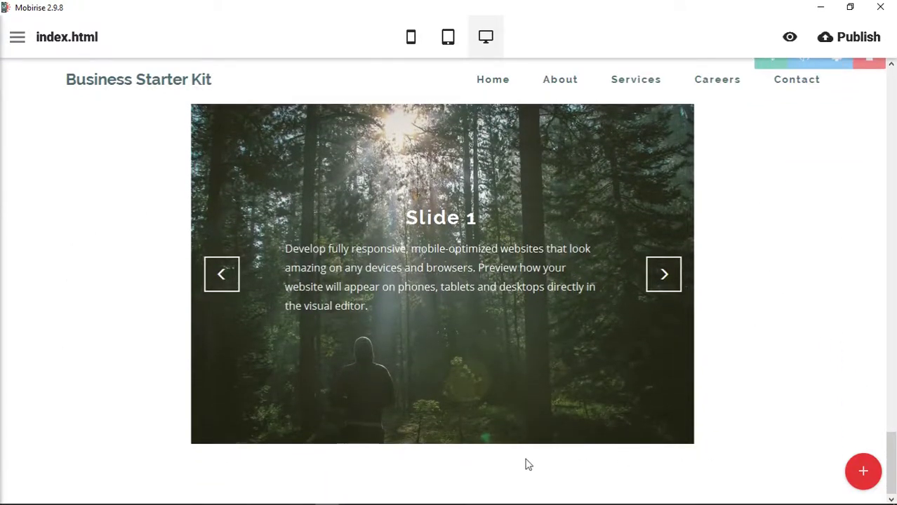
scroll(800, 339, up, 1)
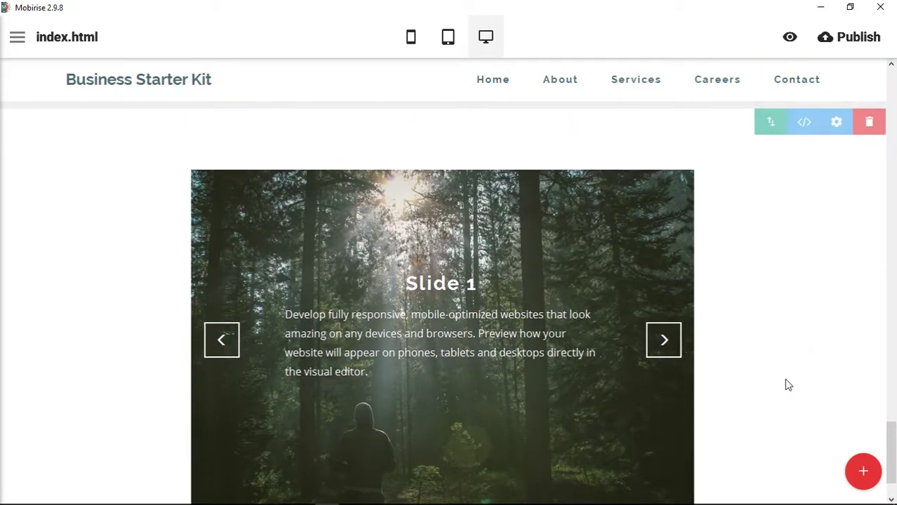
- Open the code editor of the image slider block and unlock its HTML for editing
click(809, 131)
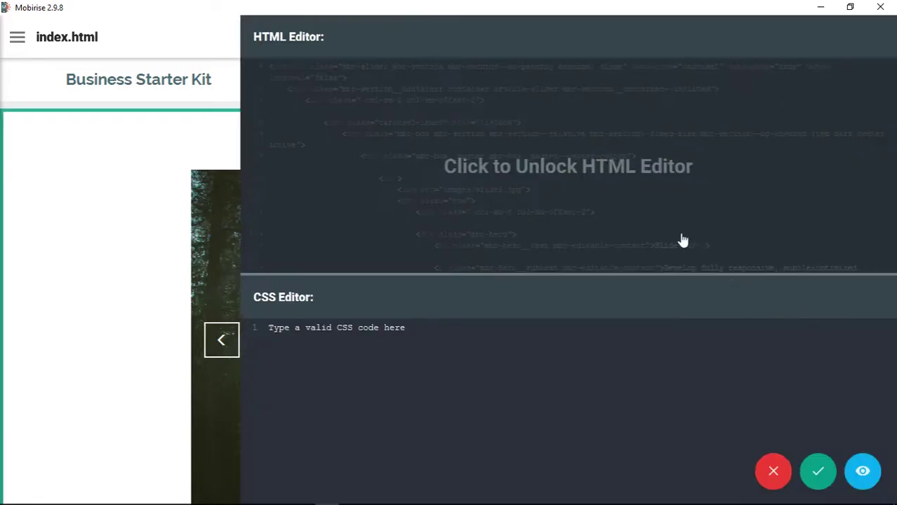
click(643, 257)
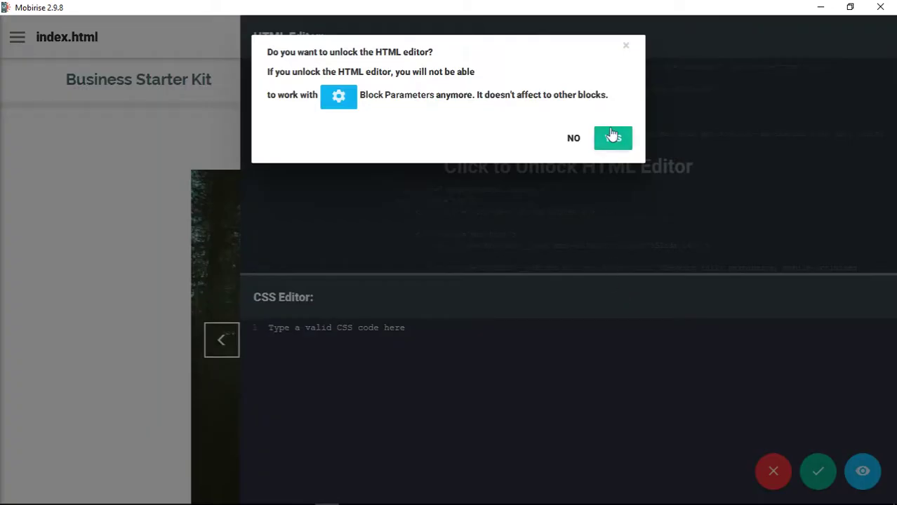
click(612, 137)
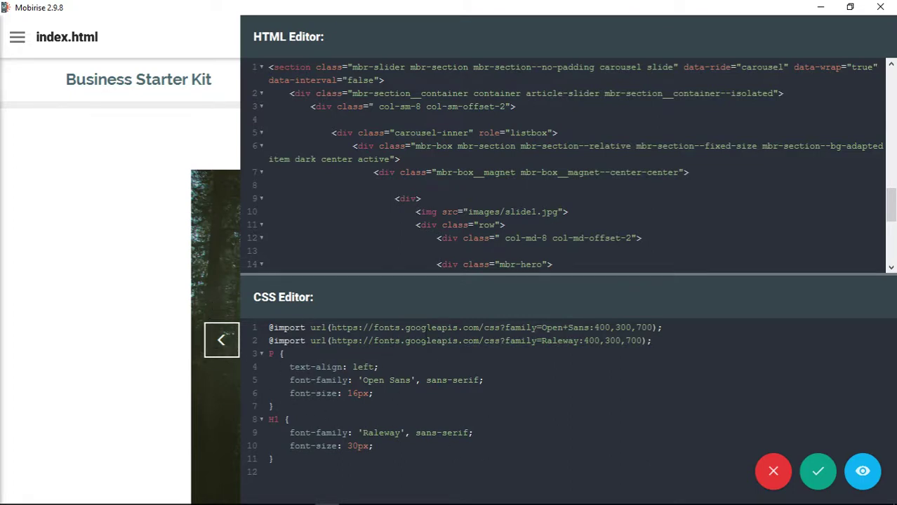
- Examine the Open Sans and Raleway font imports in the slider's CSS, and enlarge the HTML editing area
drag(448, 328, 670, 329)
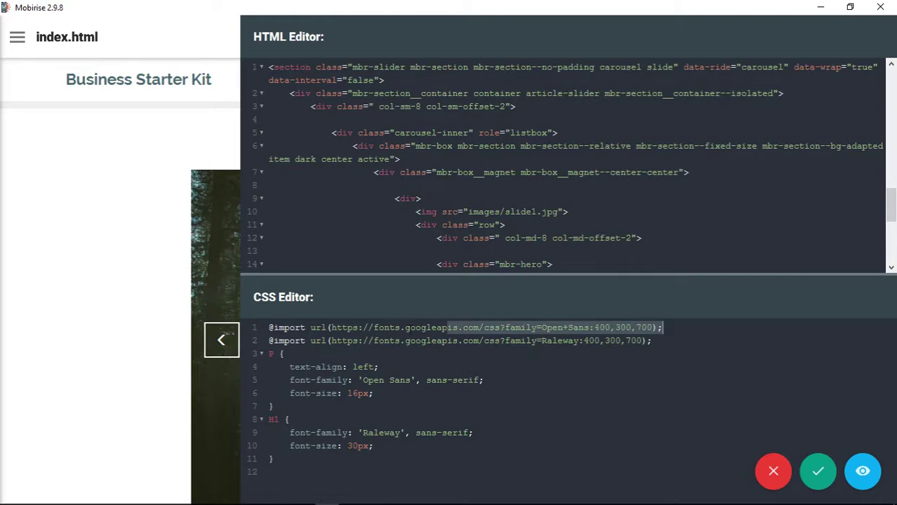
drag(390, 341, 700, 344)
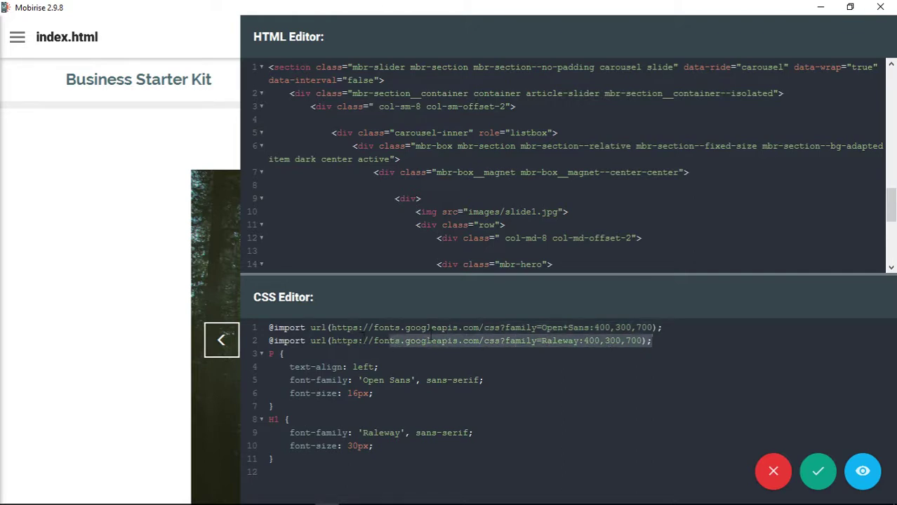
drag(483, 328, 620, 328)
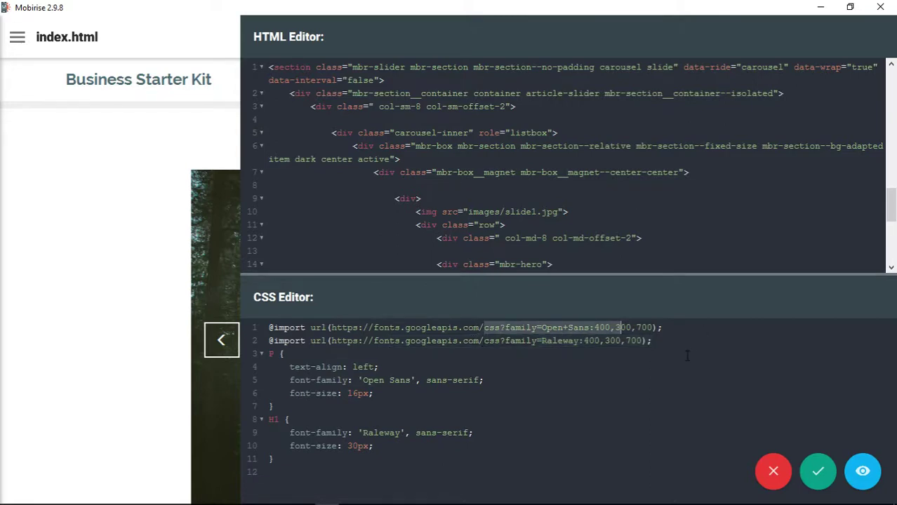
click(449, 328)
drag(460, 341, 629, 342)
click(512, 372)
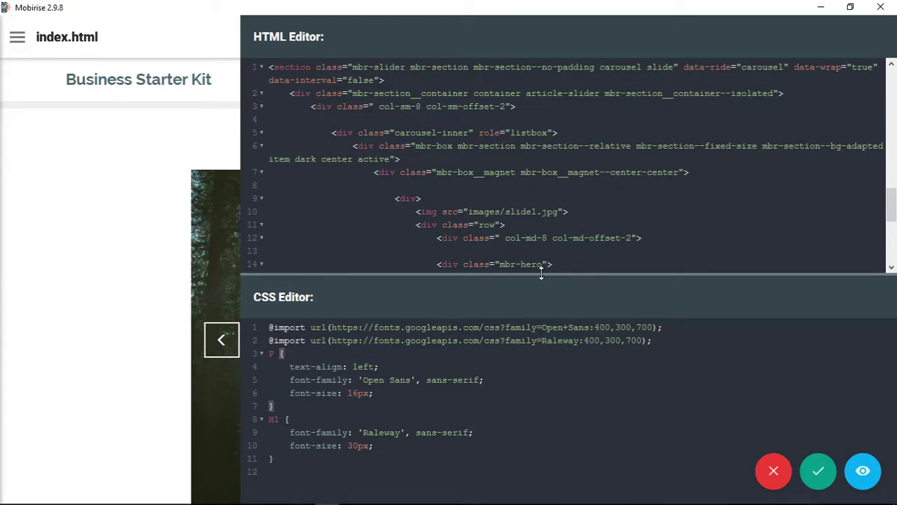
drag(541, 275, 541, 396)
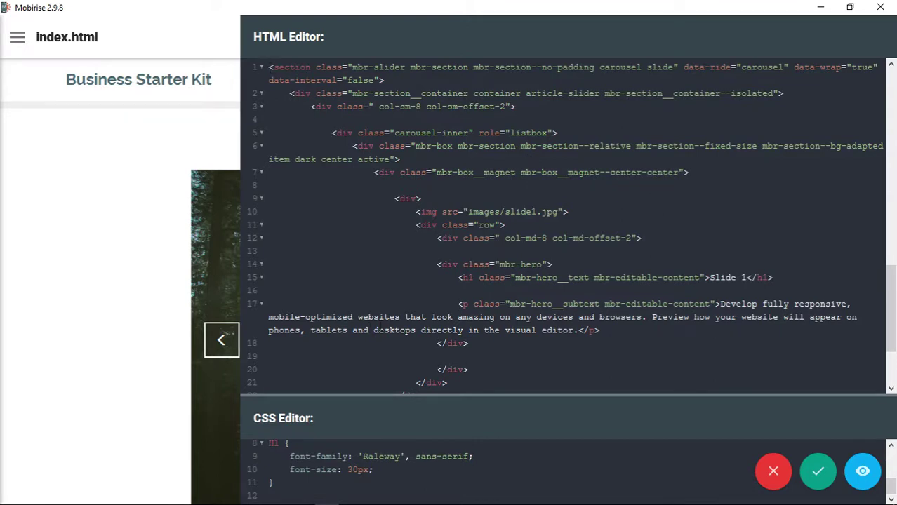
- Review the check-marked feature row on the Porto page in Chrome, glance at the Atom code, and return to Mobirise
mouse_move(254, 496)
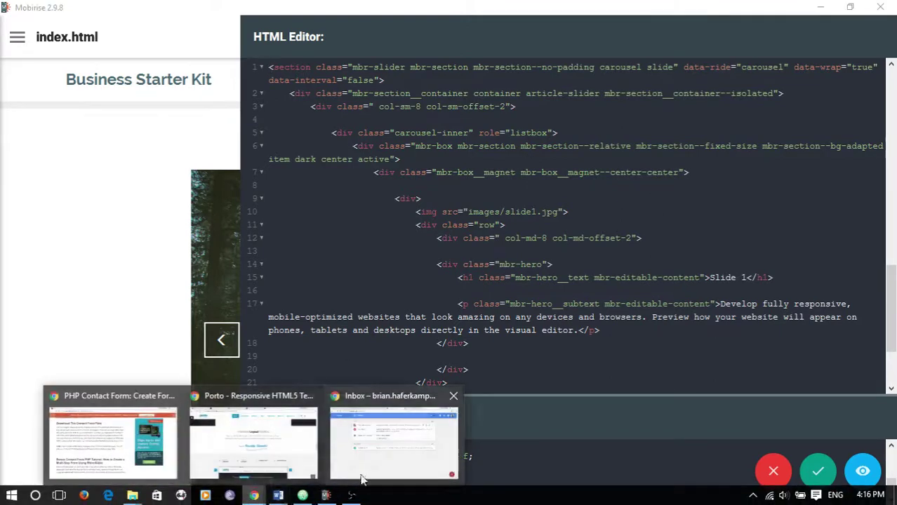
click(295, 456)
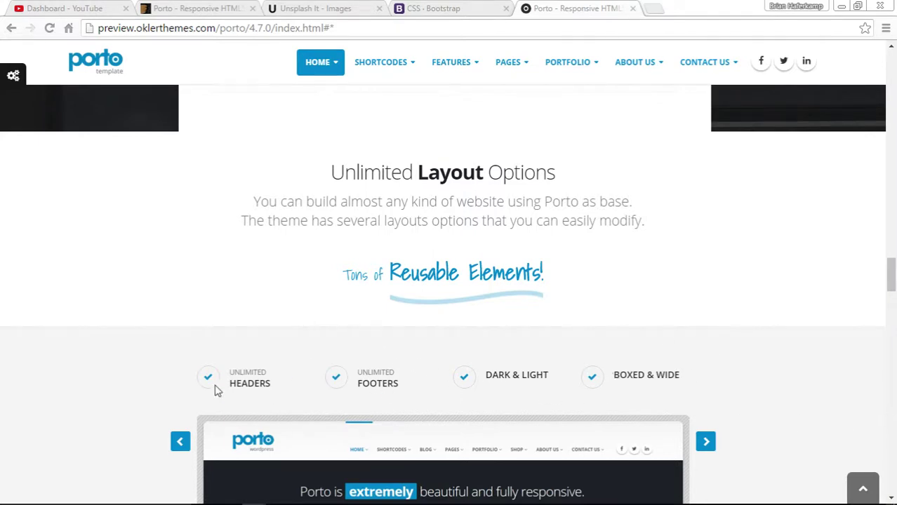
mouse_move(309, 499)
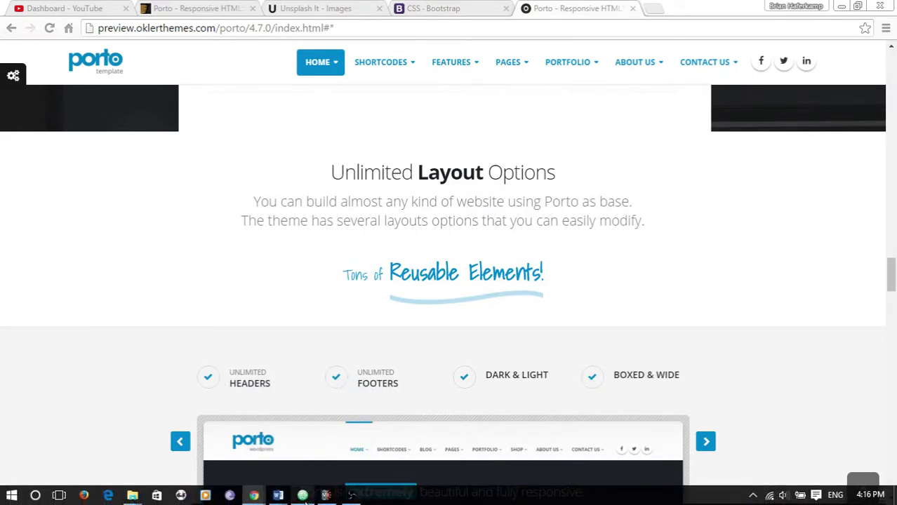
click(302, 496)
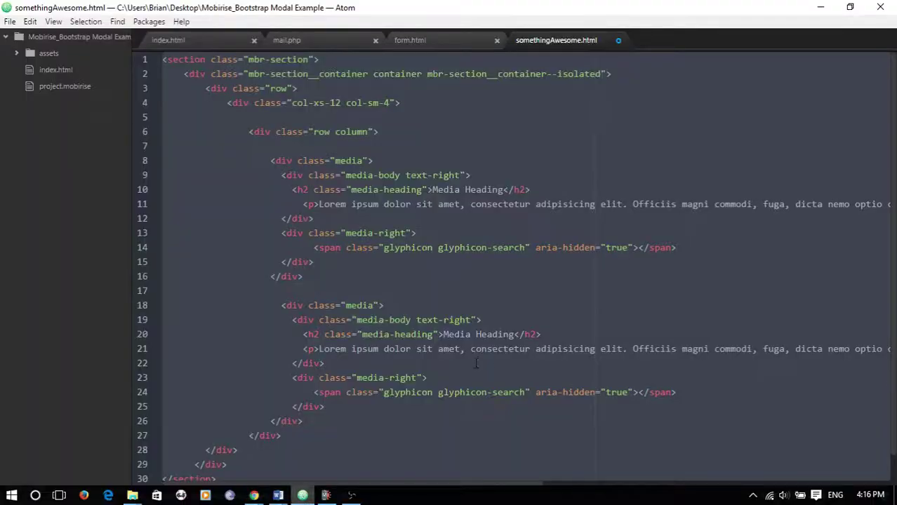
click(325, 496)
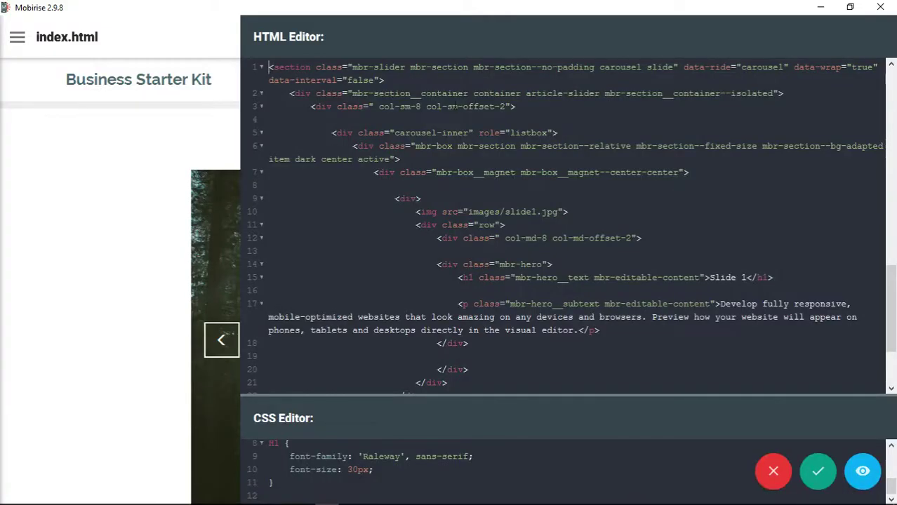
key(Return)
key(Return)
key(Up)
key(Up)
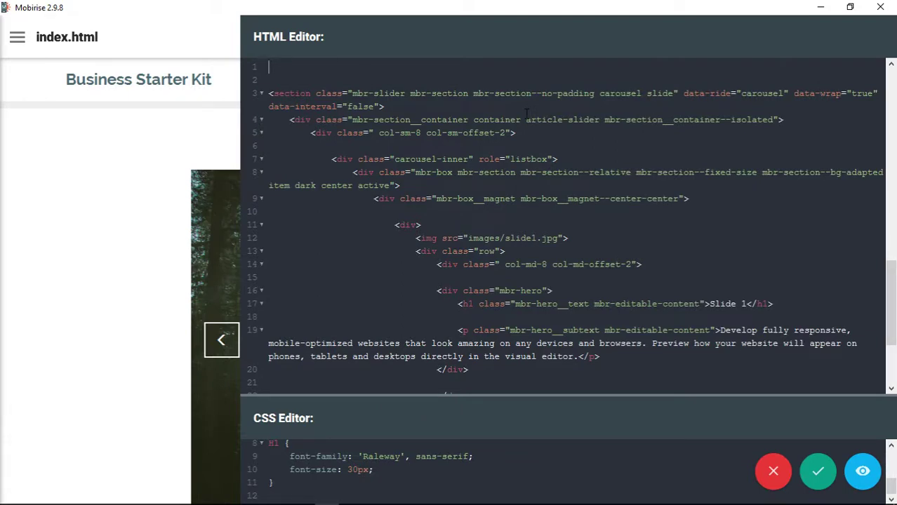
key(Delete)
key(Delete)
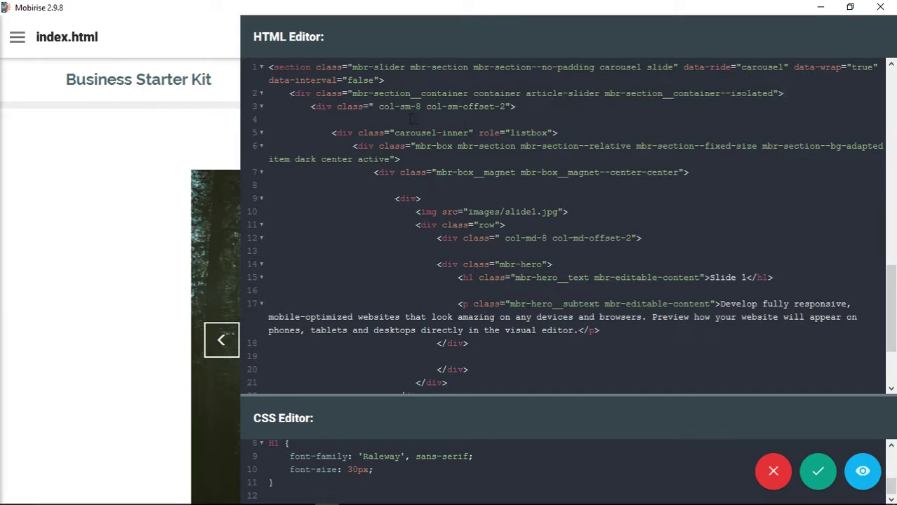
- Insert an empty div with class "row" above the carousel-inner div in the slider's HTML, with a blank line inside
click(533, 120)
text(<div)
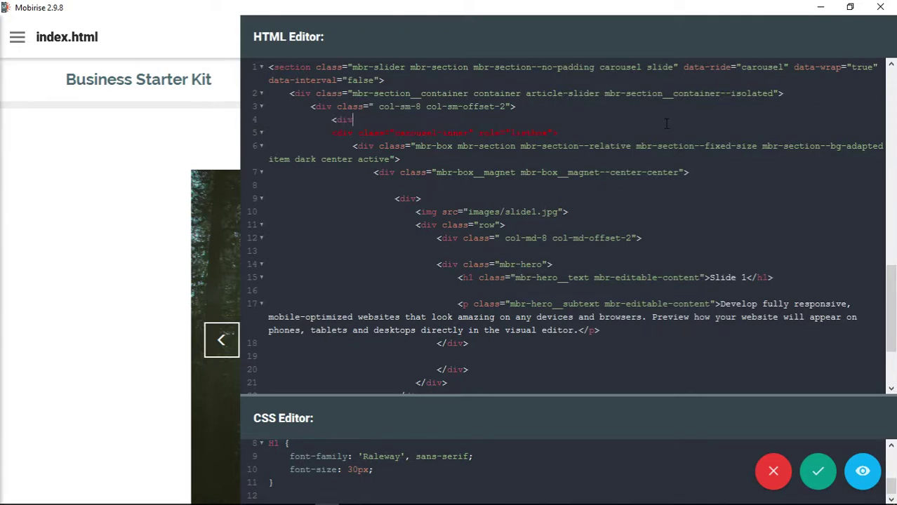
text( class="row">)
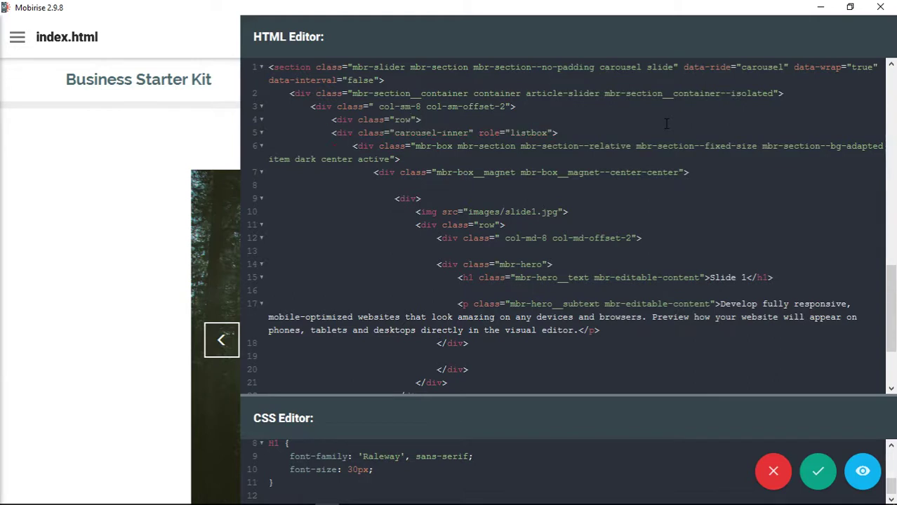
text(</div>)
key(Left)
key(Left)
key(Return)
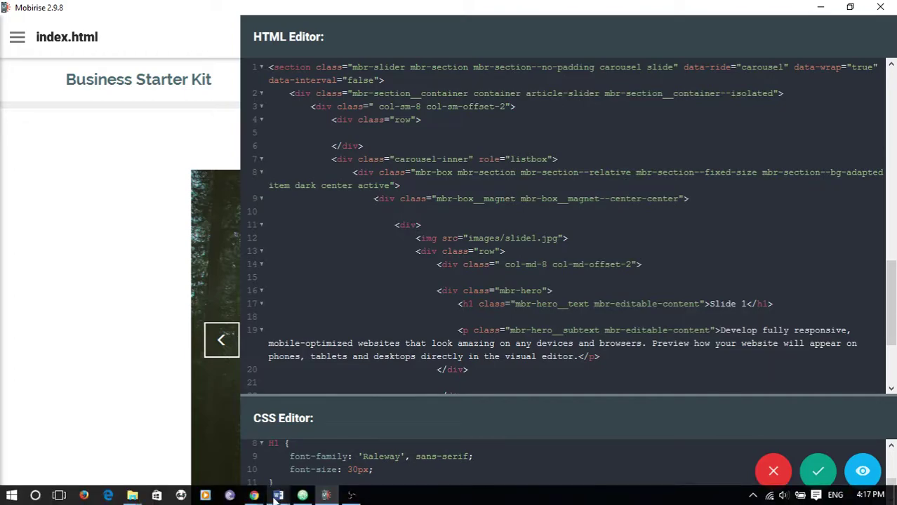
- Switch to Atom, examine the row column and media markup in somethingAwesome.html, and return to Mobirise
click(302, 496)
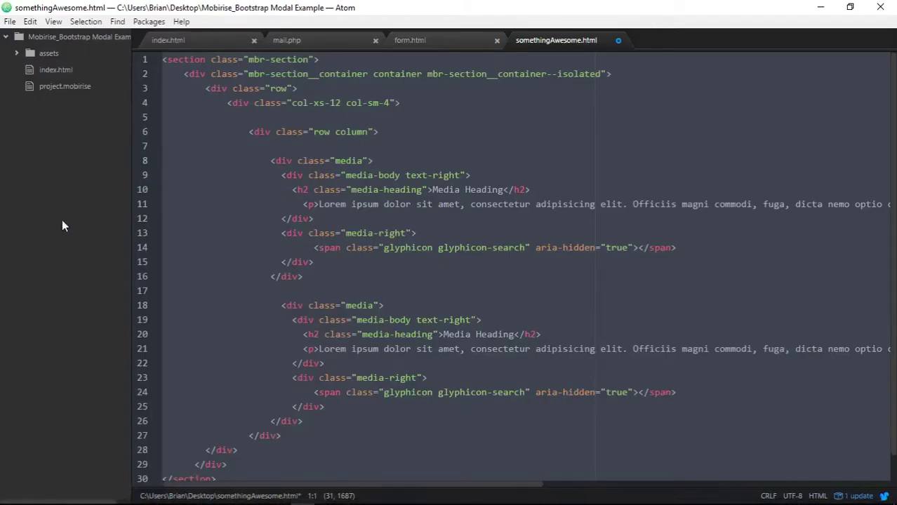
click(751, 188)
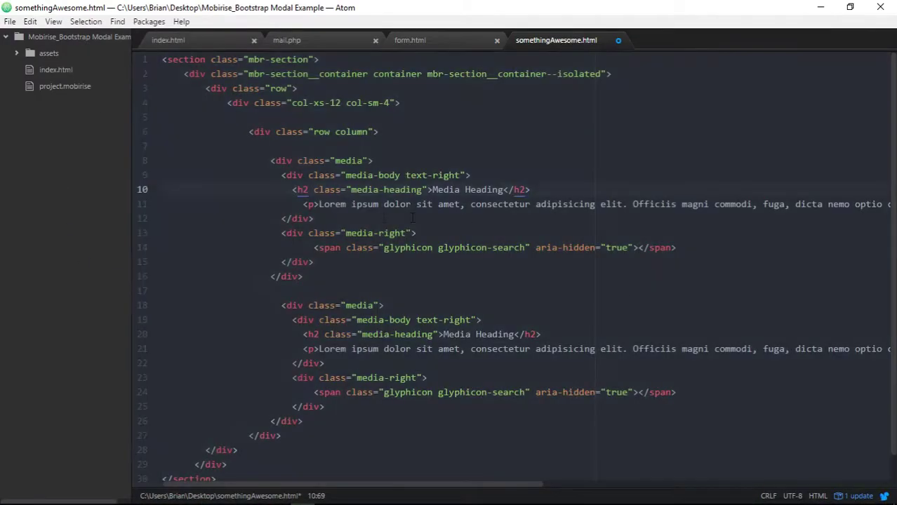
scroll(260, 273, down, 1)
scroll(267, 253, up, 1)
mouse_move(326, 496)
click(379, 444)
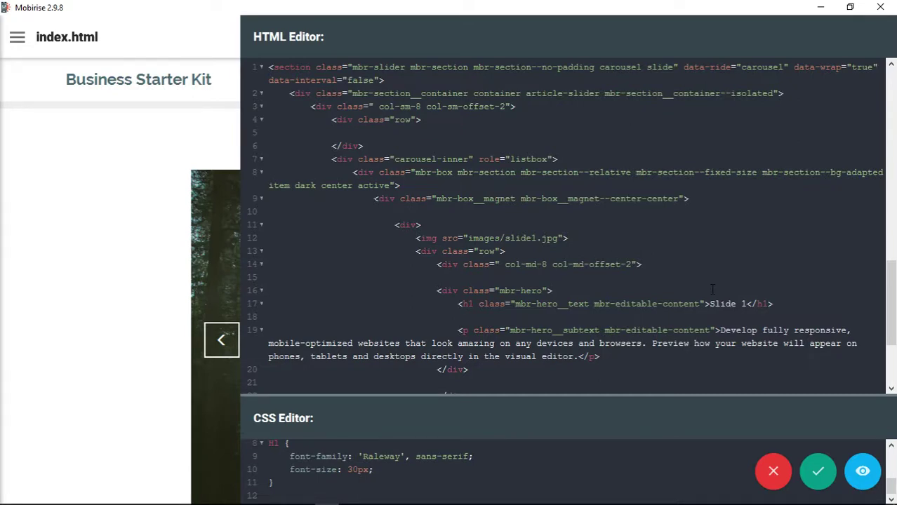
click(388, 133)
text(<p></p>)
key(ctrl+z)
key(ctrl+z)
text(h1)
key(Tab)
key(ctrl+z)
key(BackSpace)
key(BackSpace)
text(div.row)
key(Tab)
key(Return)
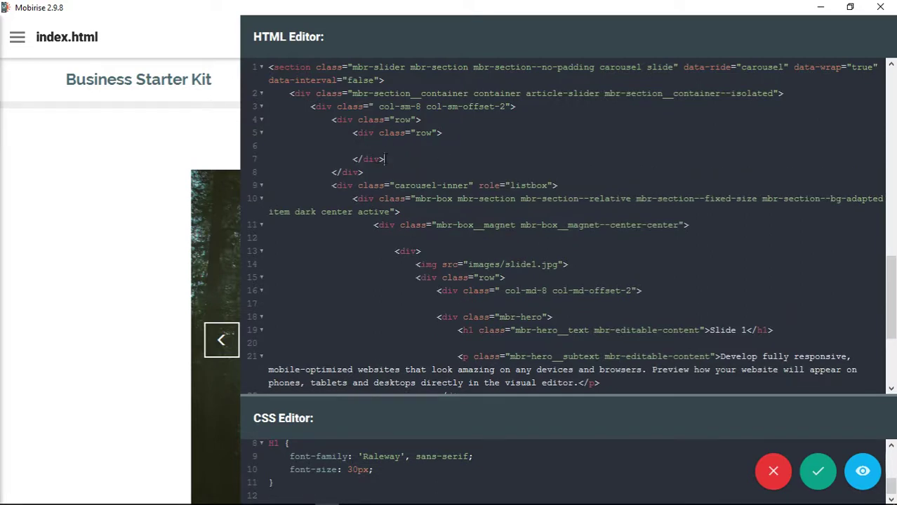
drag(384, 159, 353, 133)
key(BackSpace)
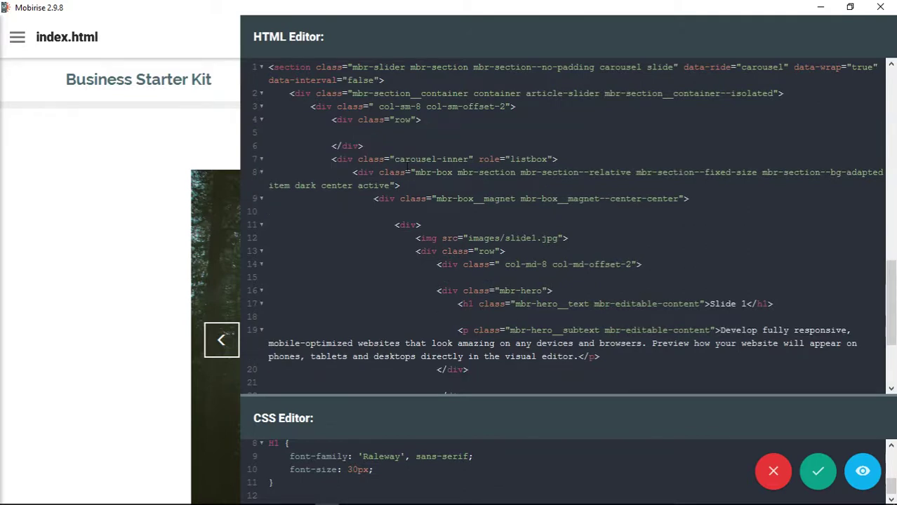
text(div.)
text(col)
key(BackSpace)
key(BackSpace)
key(BackSpace)
key(BackSpace)
key(BackSpace)
key(BackSpace)
key(BackSpace)
- Extend the new div's class to "row column" and place an empty paragraph element inside it
click(411, 119)
text(column)
click(441, 133)
text(<p></p>)
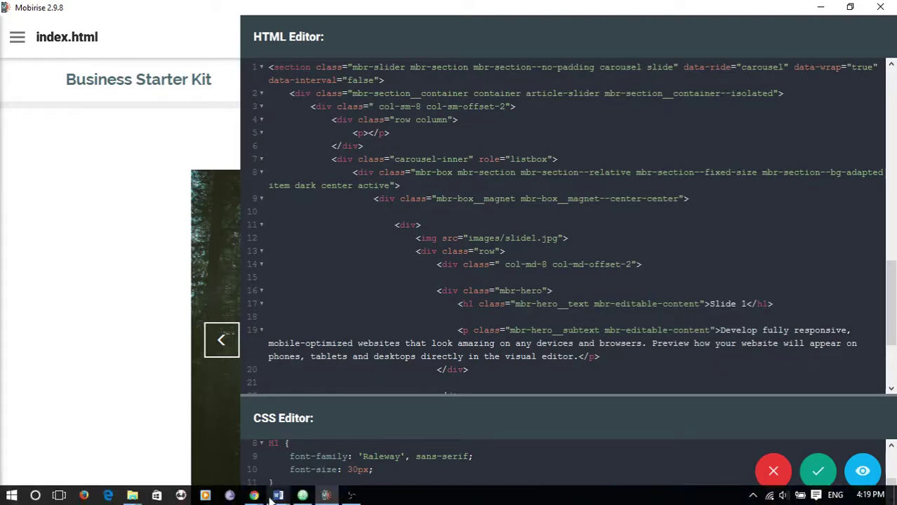
- Switch to the Porto page in Chrome to consult the feature row above its slider
mouse_move(264, 498)
click(358, 440)
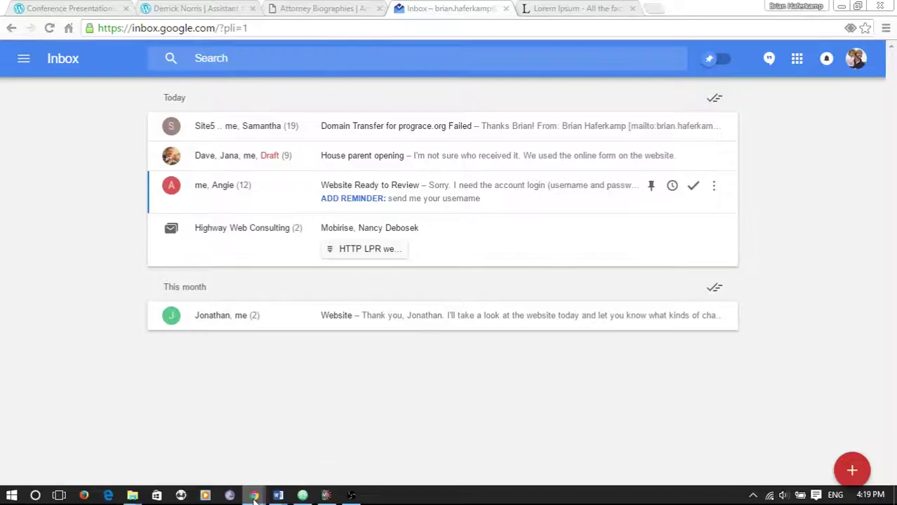
click(296, 461)
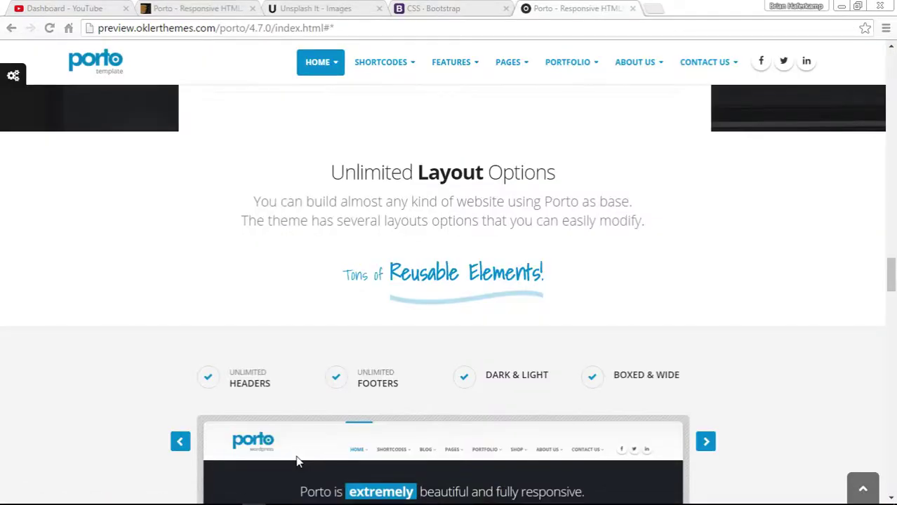
- Return to Mobirise and fill the empty paragraph with "Unlimited Headers Unlimited Footers Dark & Light Boxed & Wide"
mouse_move(302, 495)
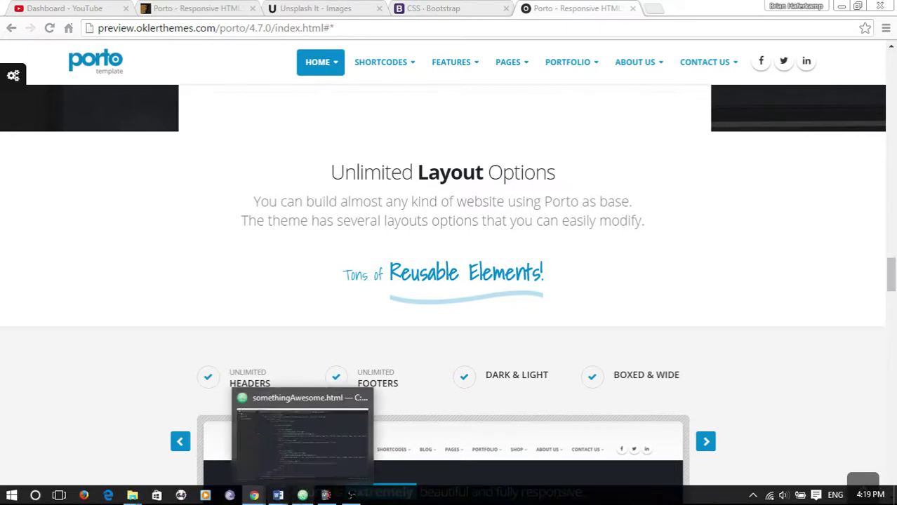
click(303, 496)
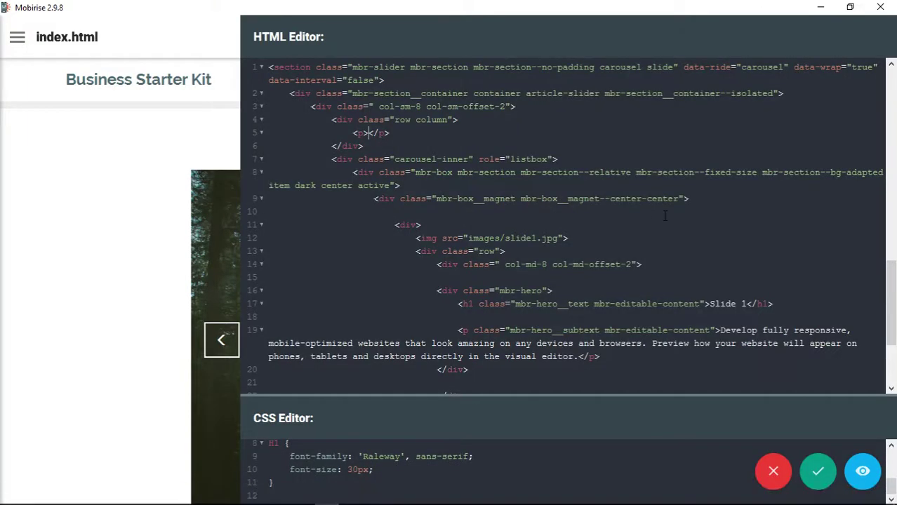
key(BackSpace)
text(imin)
text(d Headers U)
text(nlimited Footers Dark &)
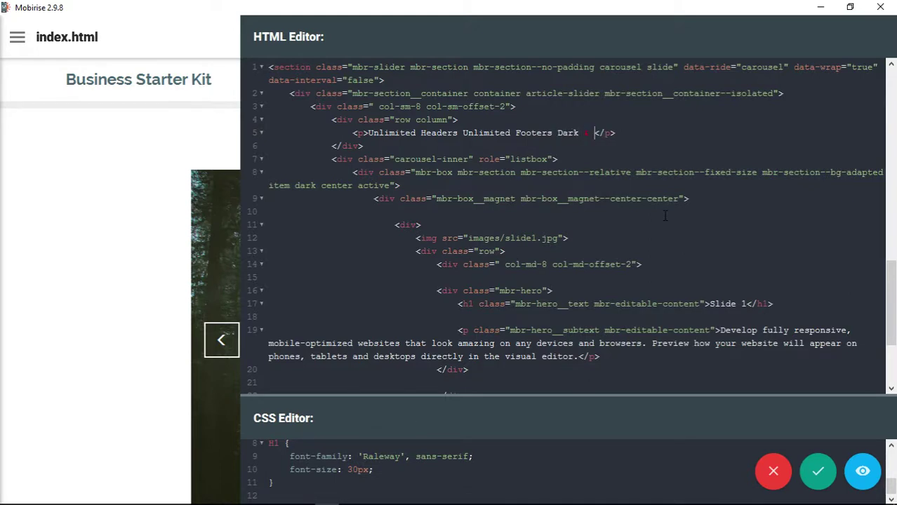
text(Lig)
text(ht Boxed and)
key(BackSpace)
key(BackSpace)
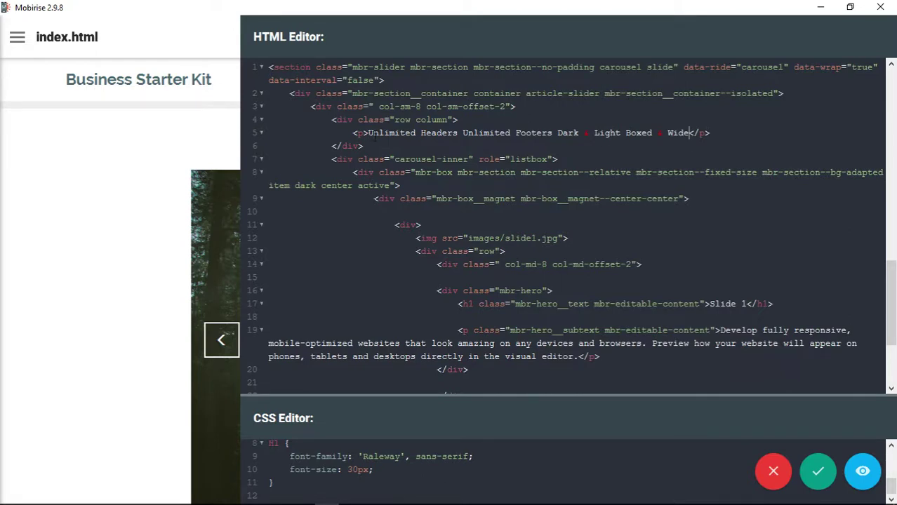
- Switch to the Bootstrap CSS documentation in Chrome and examine the list styles, from unordered through inline, in the Typography section
mouse_move(281, 499)
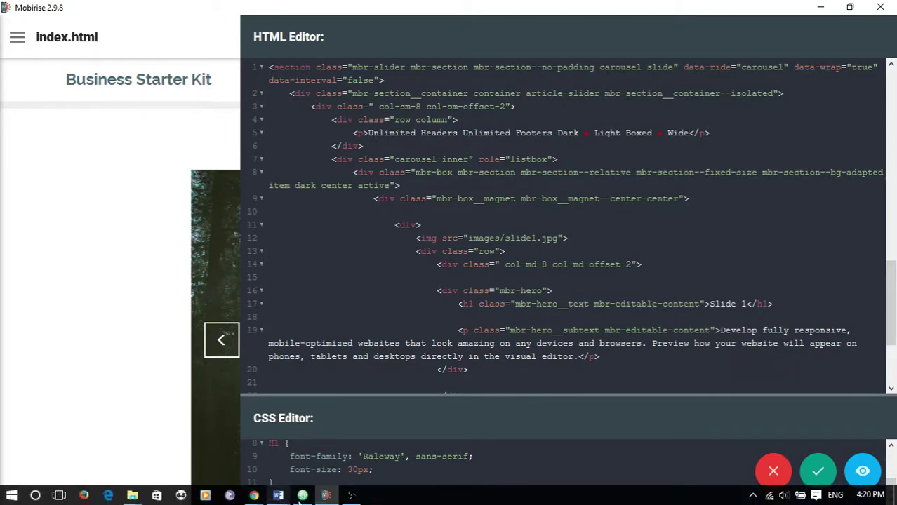
mouse_move(254, 497)
click(282, 466)
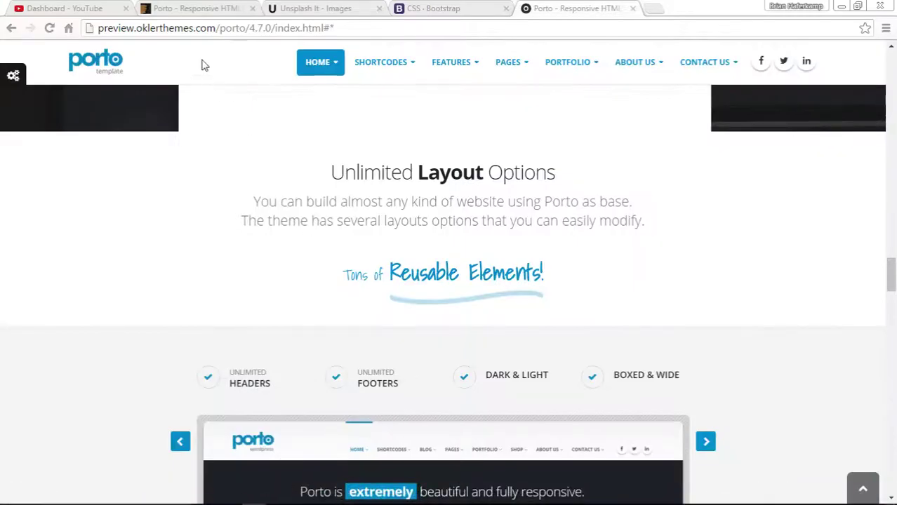
click(458, 11)
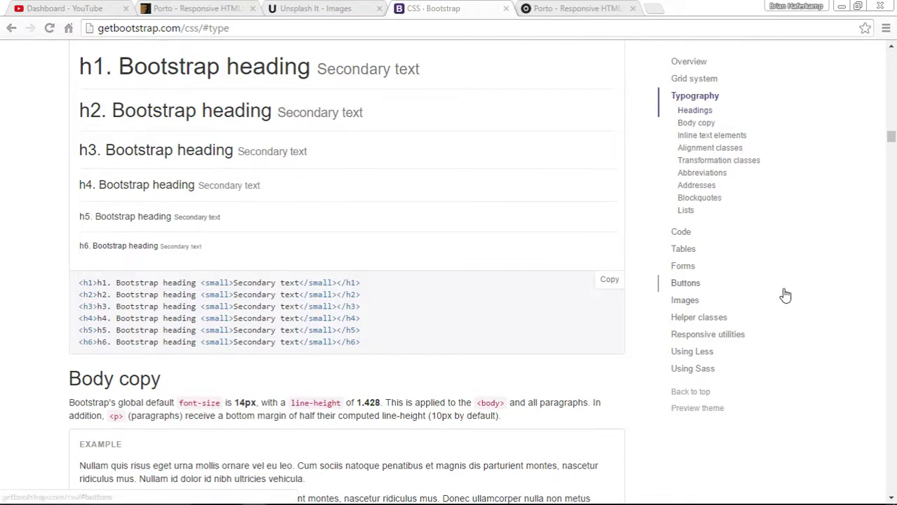
scroll(706, 273, up, 2)
click(688, 211)
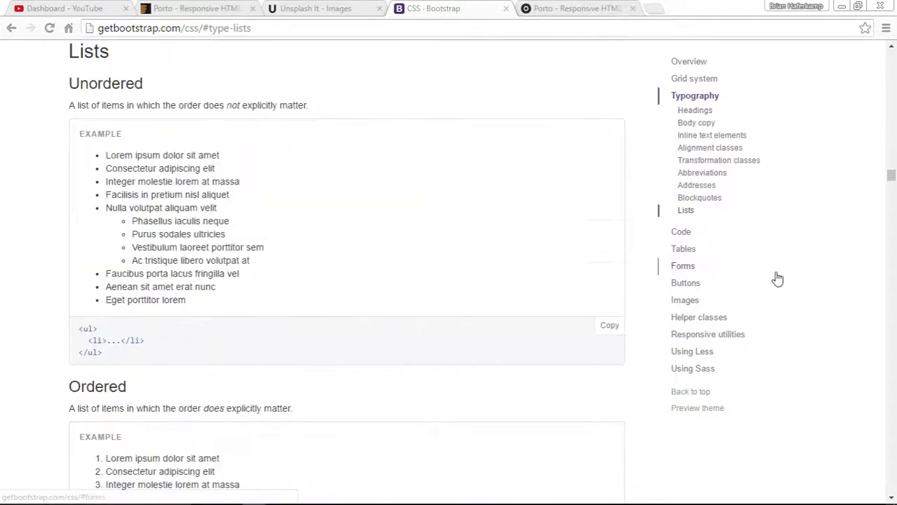
scroll(655, 333, down, 7)
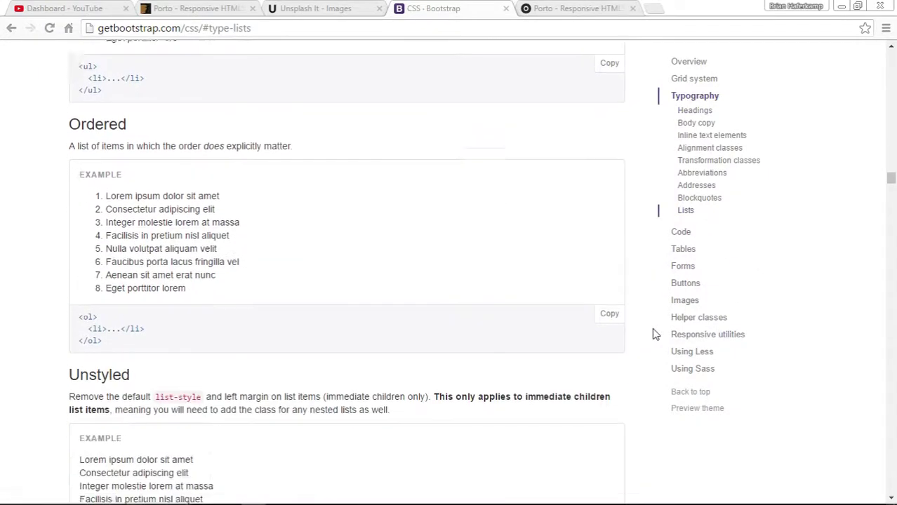
scroll(655, 334, down, 5)
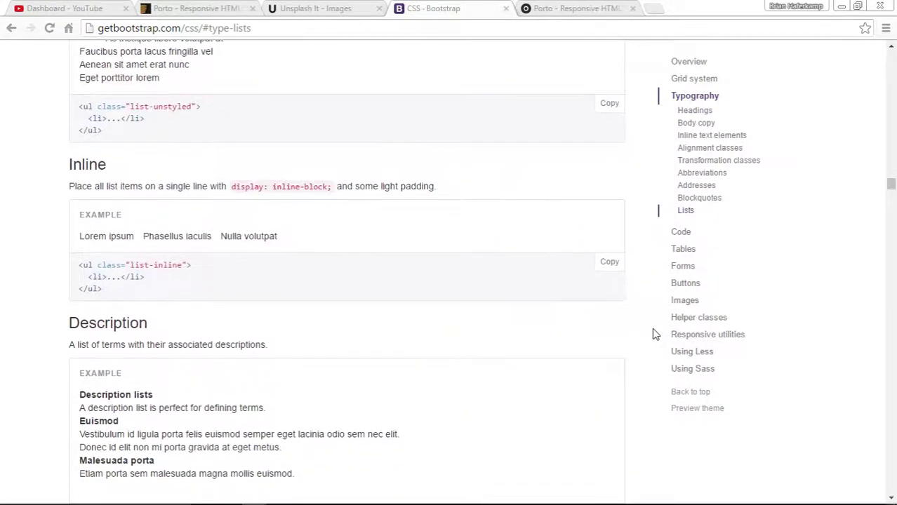
- Open Bootstrap's Components documentation and examine the Navs section, including pills, justified navs, disabled links and dropdowns
drag(891, 184, 891, 46)
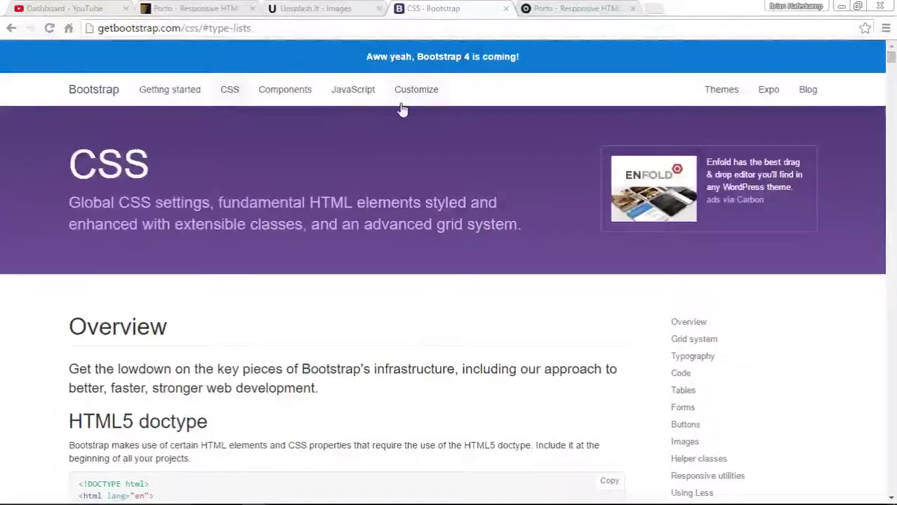
click(300, 94)
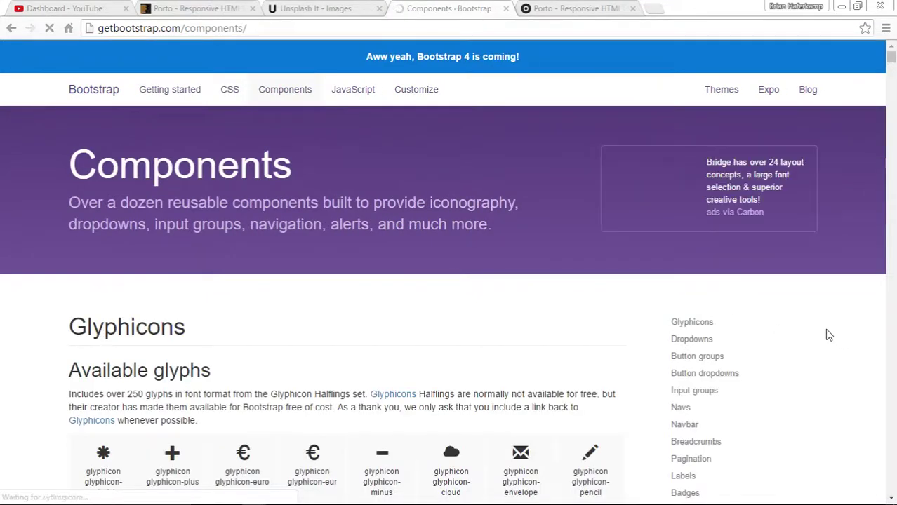
scroll(825, 330, down, 1)
click(680, 343)
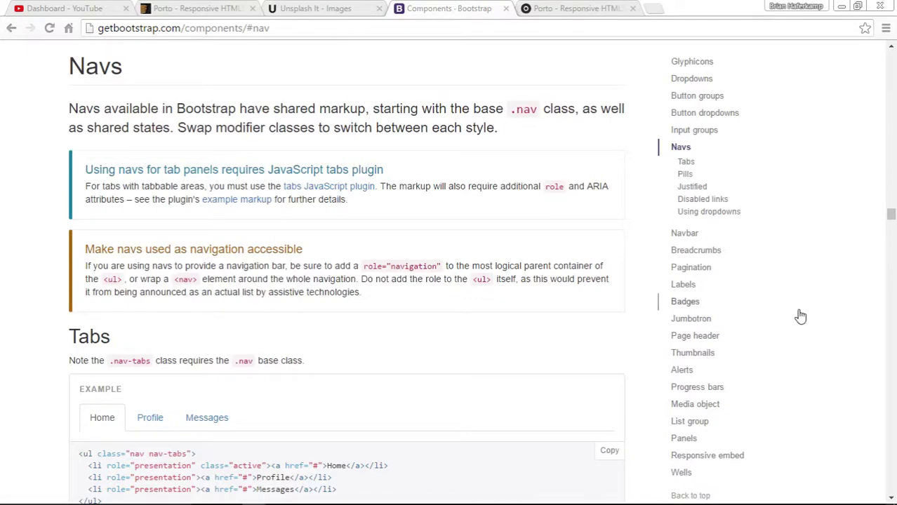
scroll(670, 361, down, 3)
scroll(668, 358, down, 10)
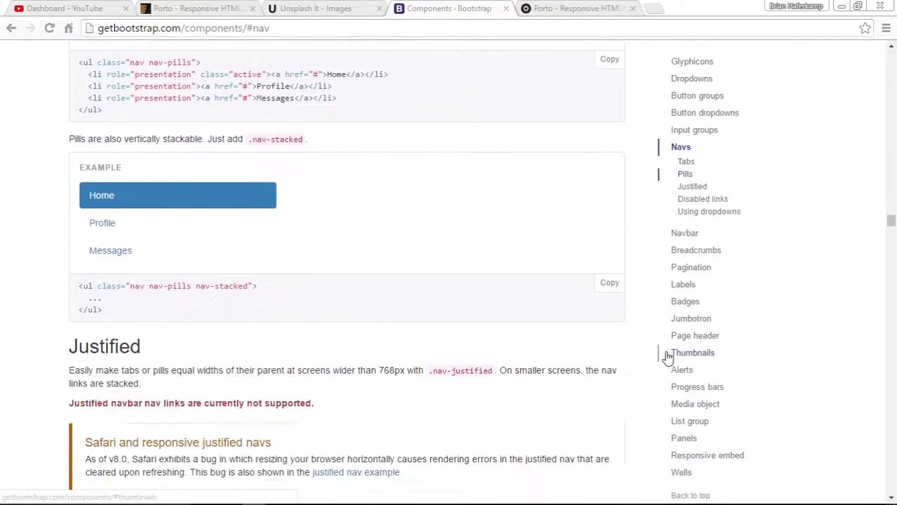
scroll(668, 356, down, 8)
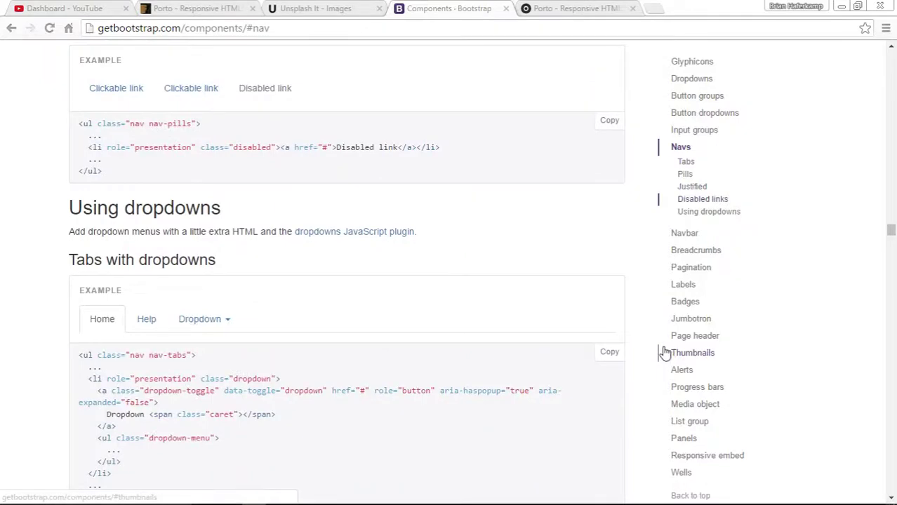
scroll(663, 354, down, 10)
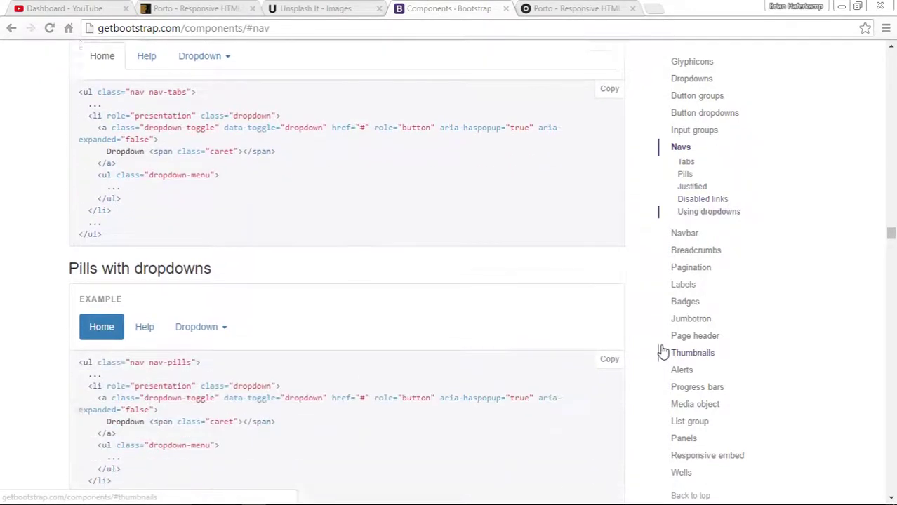
- Look through the Navbar documentation from the default navbar to the static top and inverted variants
scroll(664, 354, down, 9)
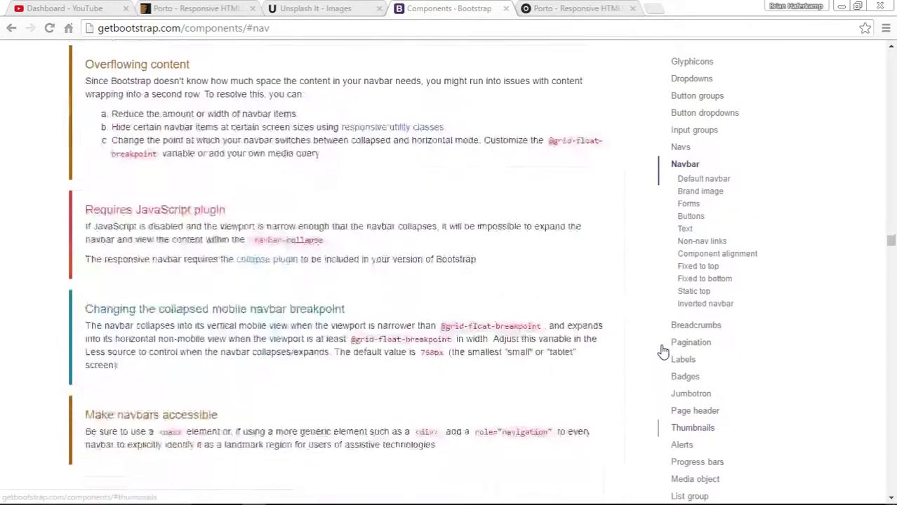
scroll(663, 351, down, 2)
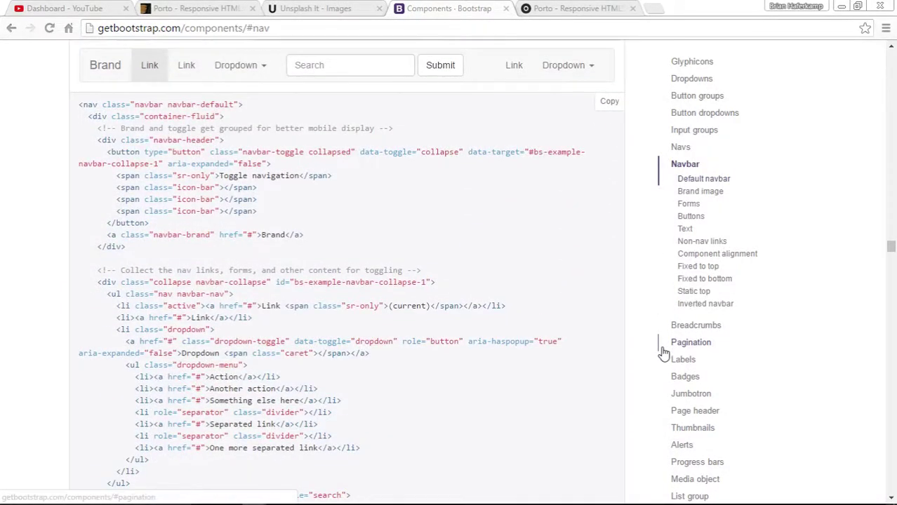
scroll(664, 353, down, 7)
scroll(664, 353, down, 12)
scroll(664, 353, down, 7)
scroll(664, 353, down, 7)
scroll(663, 353, down, 6)
scroll(808, 355, down, 2)
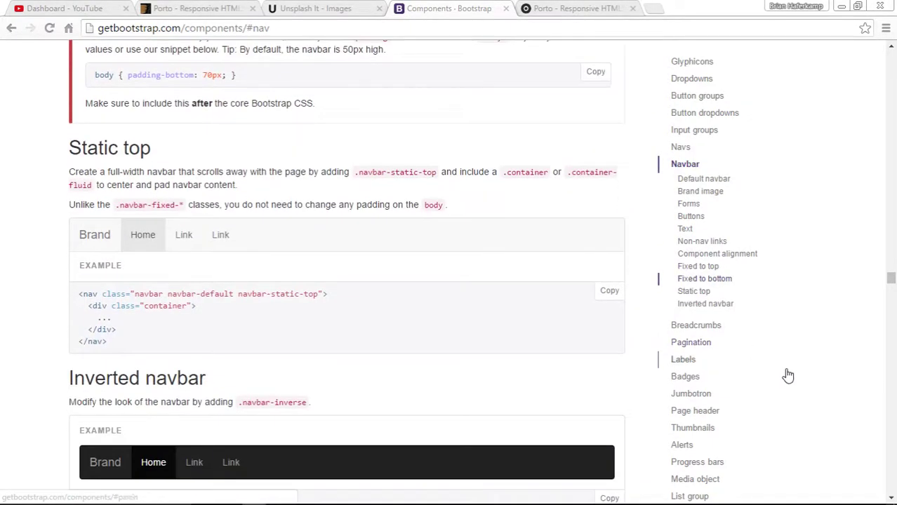
- Jump to the List group documentation and read on through the Panels examples to the contextual alternatives
click(695, 497)
scroll(646, 288, down, 10)
scroll(646, 289, down, 10)
scroll(646, 288, down, 10)
scroll(646, 288, down, 9)
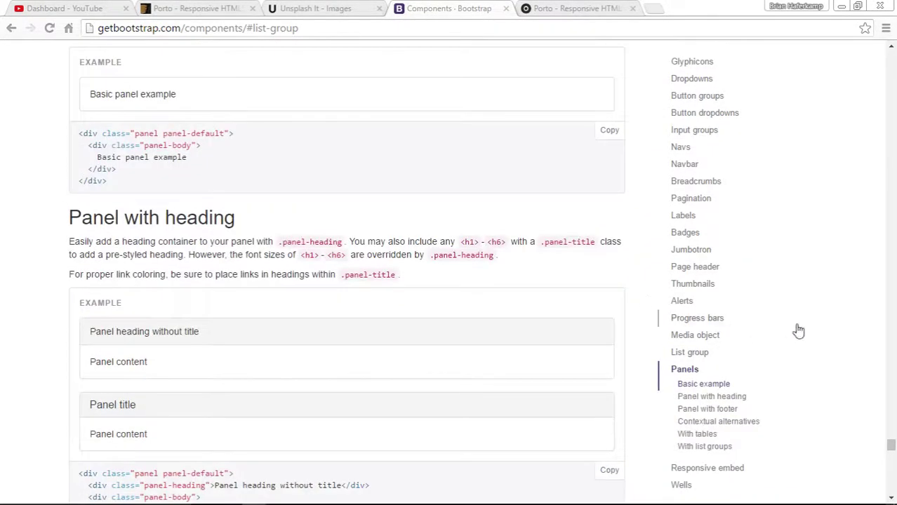
scroll(893, 449, down, 8)
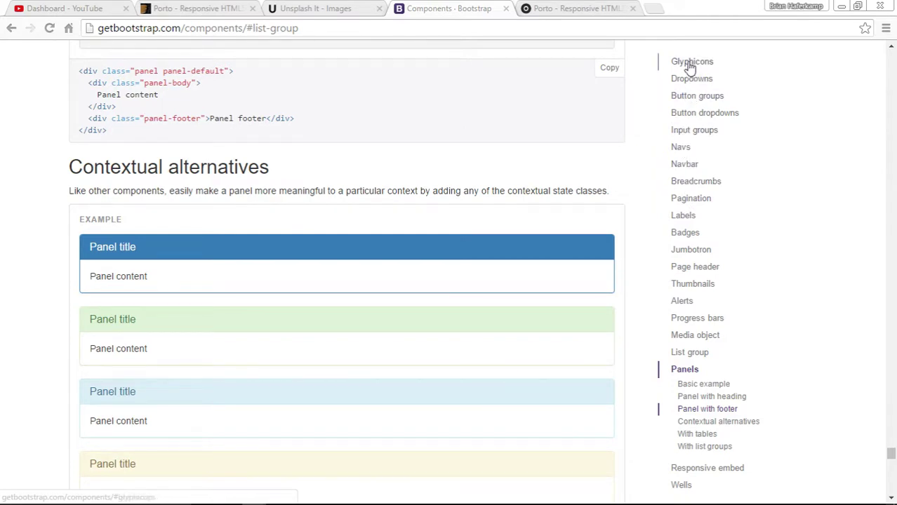
- Review the Input groups documentation, from the basic example through checkbox and button addons to segmented buttons
click(696, 136)
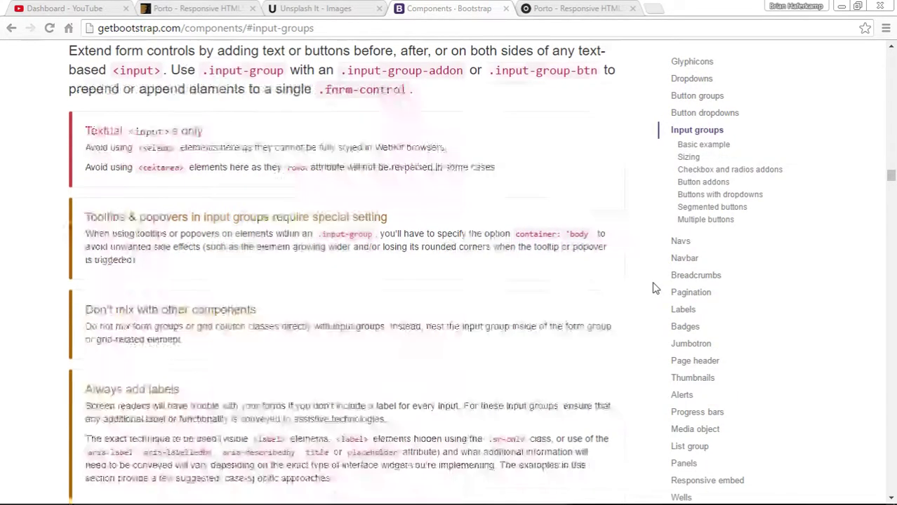
scroll(653, 288, down, 5)
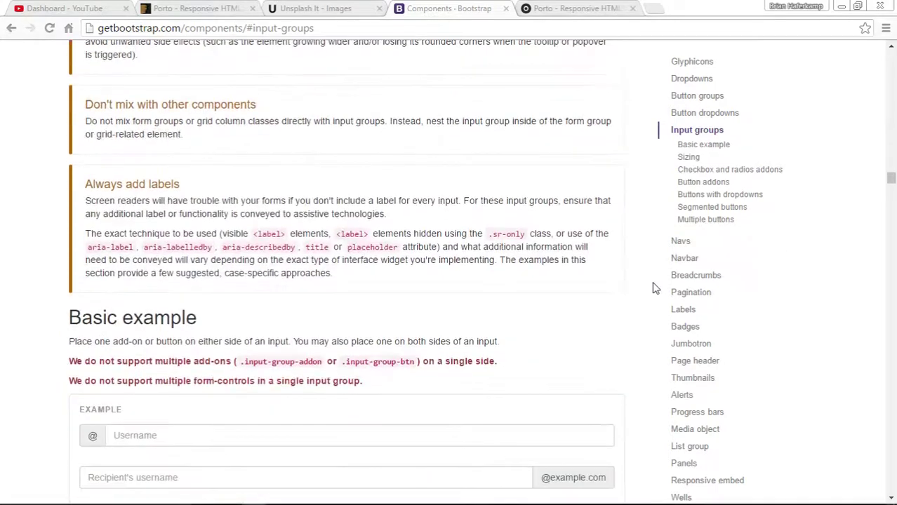
scroll(653, 288, down, 10)
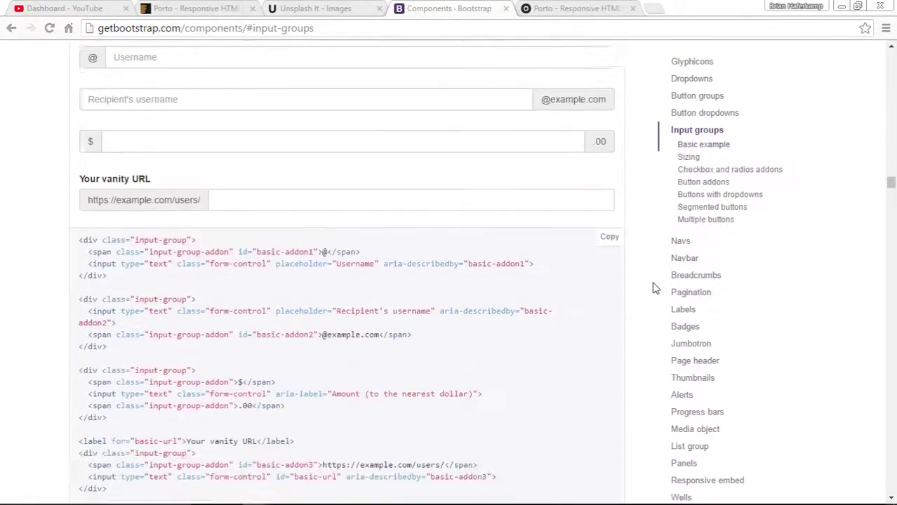
scroll(655, 287, down, 15)
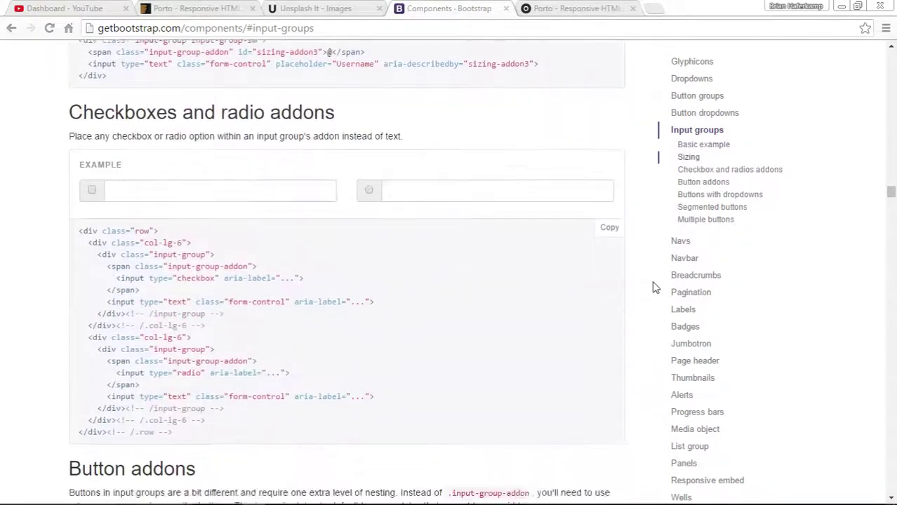
scroll(653, 288, down, 12)
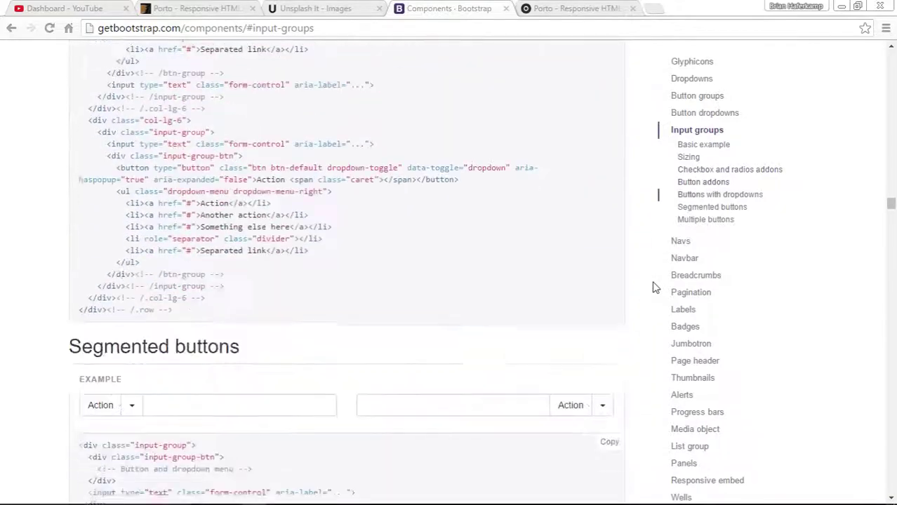
scroll(653, 287, down, 10)
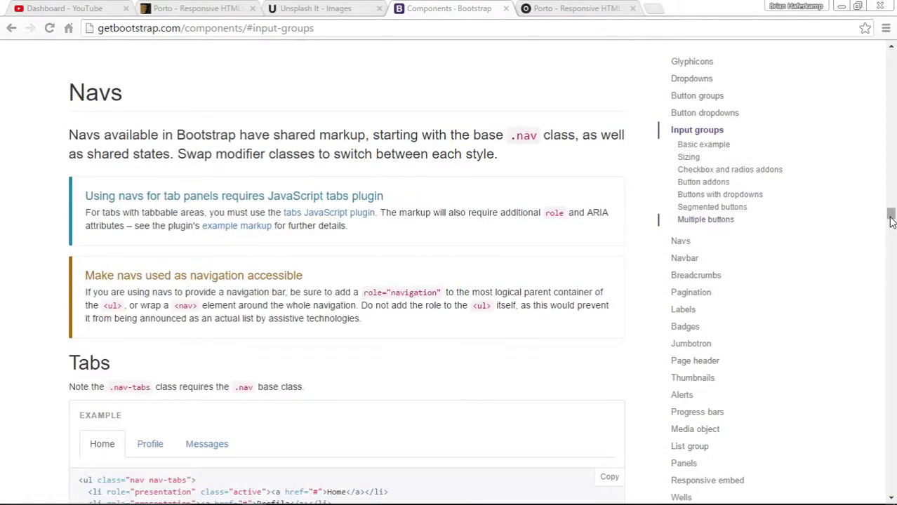
- Go back to Bootstrap's CSS documentation and examine the Responsive utilities section, including its print classes and test cases
drag(891, 222, 893, 64)
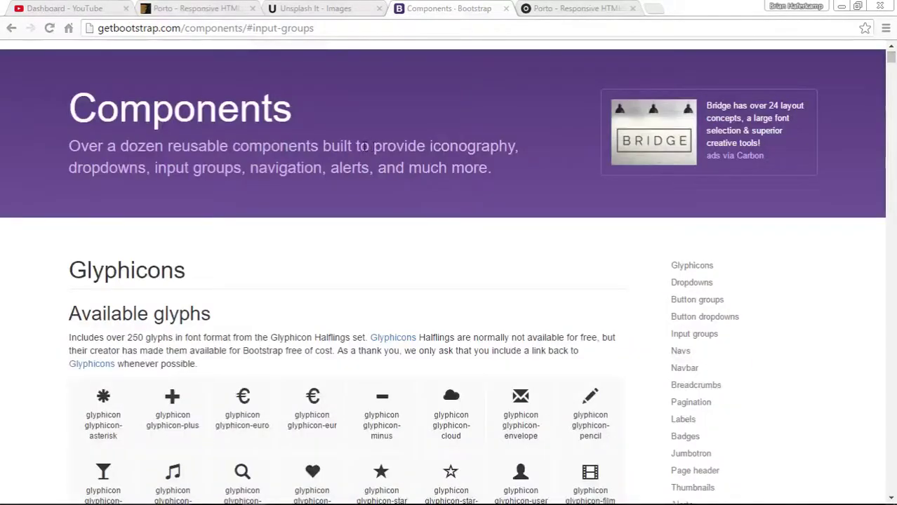
scroll(365, 147, up, 2)
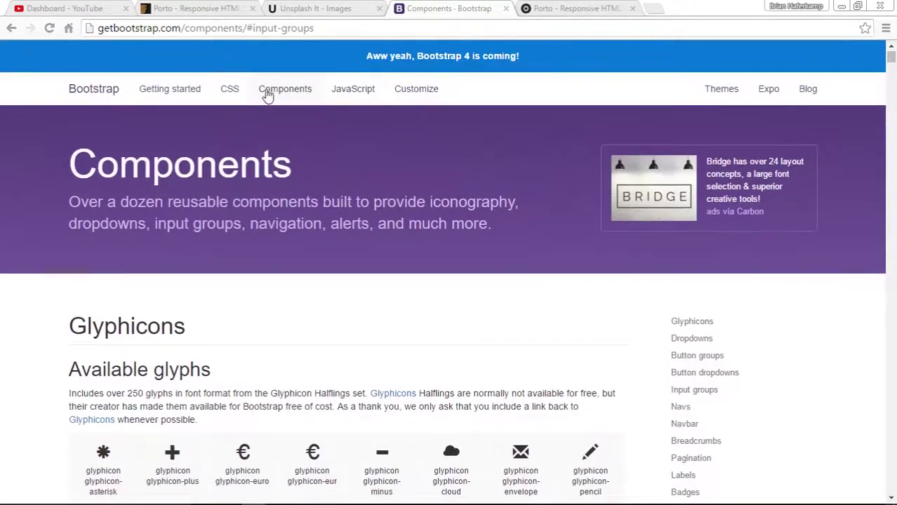
click(231, 89)
scroll(777, 272, down, 4)
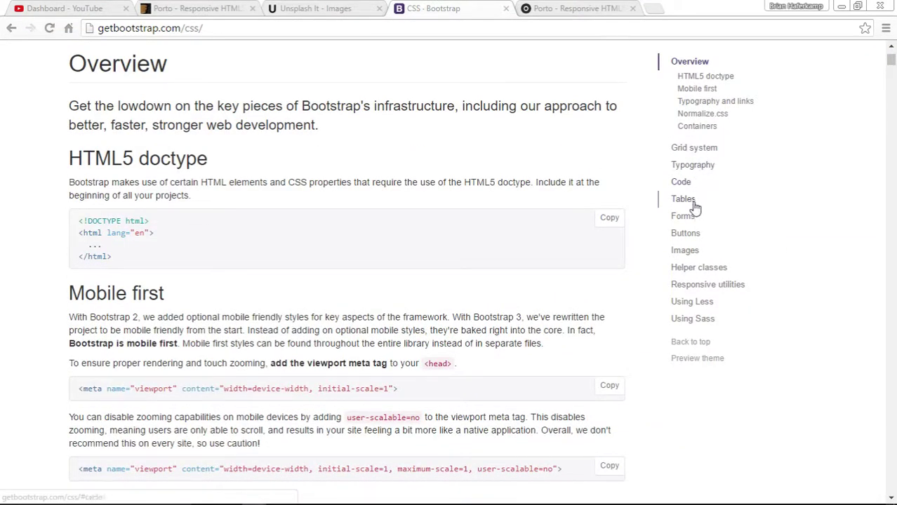
click(707, 285)
scroll(673, 291, down, 5)
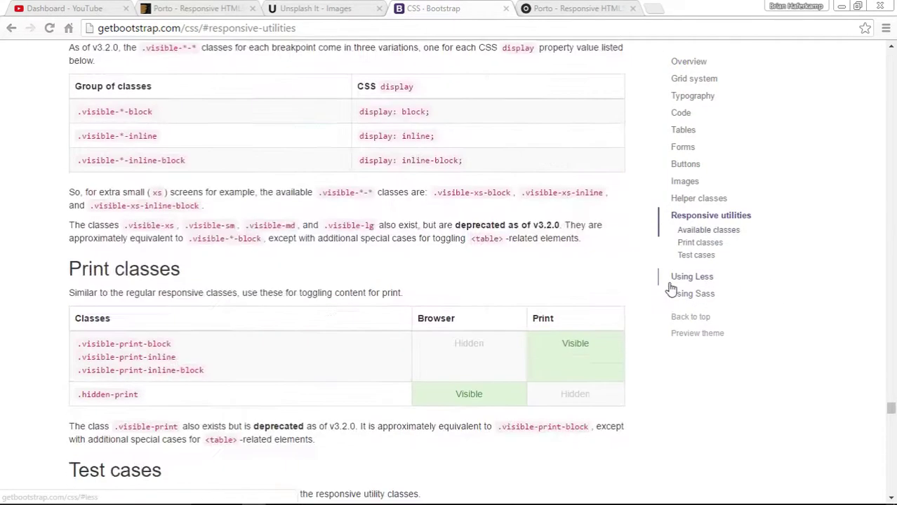
scroll(671, 288, down, 10)
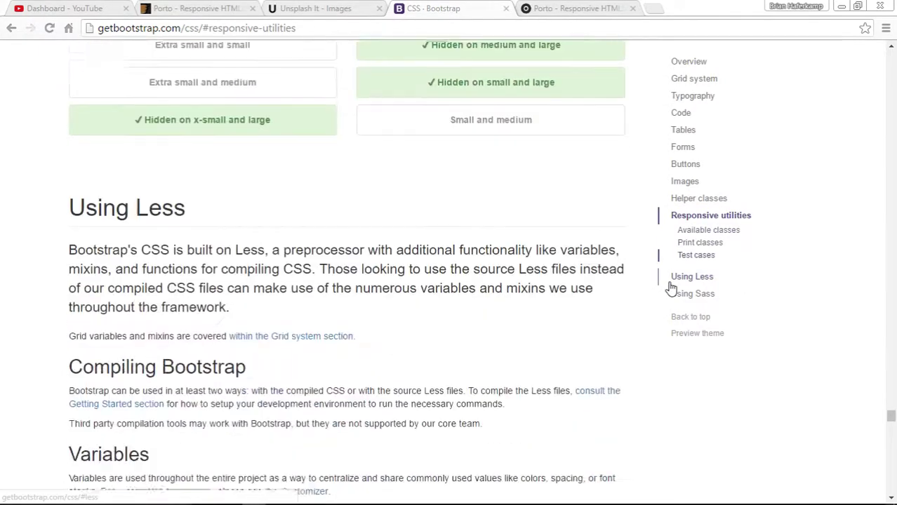
scroll(670, 288, up, 1)
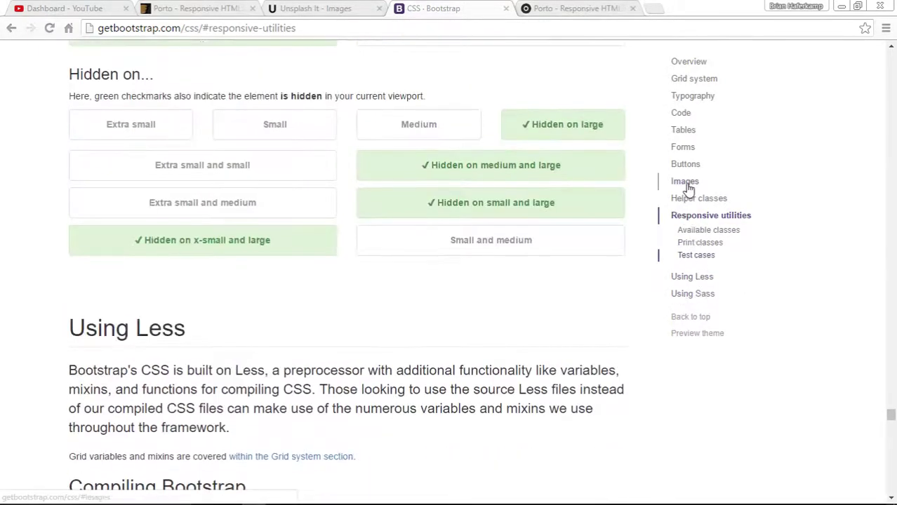
- Read through the Helper classes documentation, from contextual colors and quick floats through clearfix to image replacement
click(688, 201)
scroll(662, 281, down, 7)
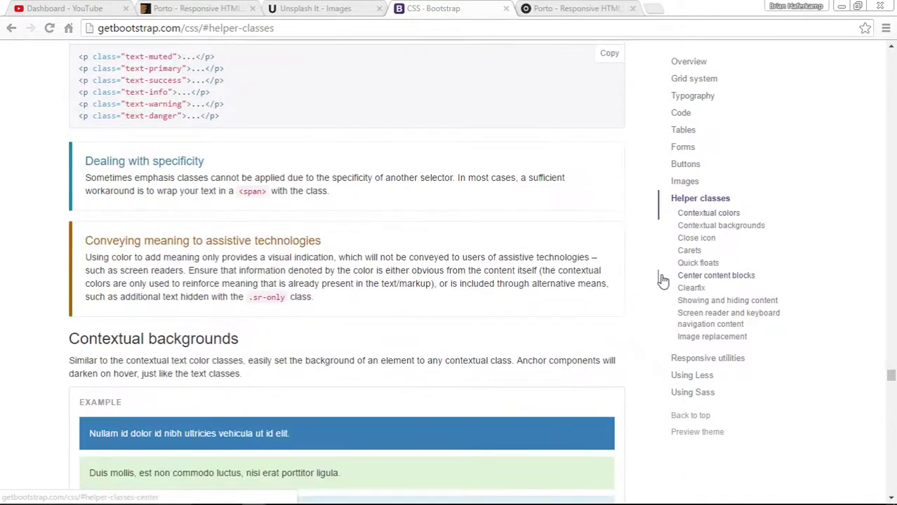
scroll(663, 281, down, 10)
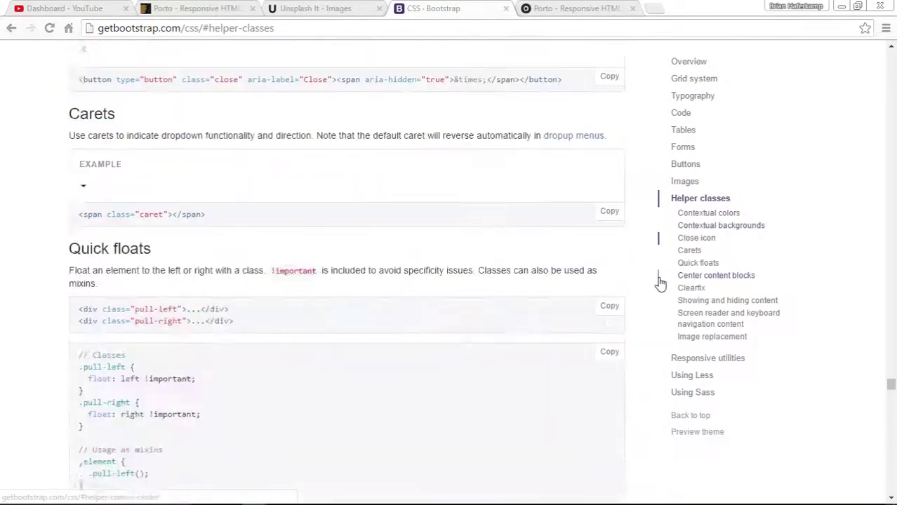
scroll(660, 282, down, 6)
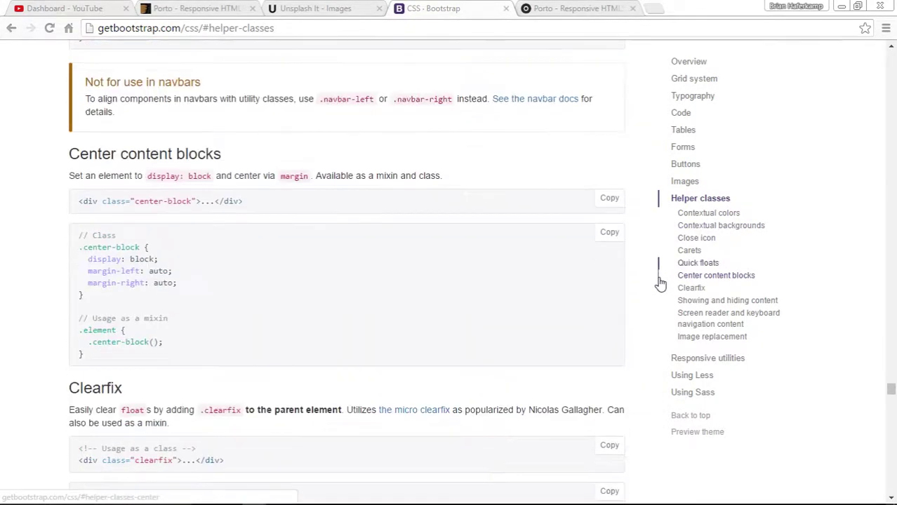
scroll(660, 282, down, 3)
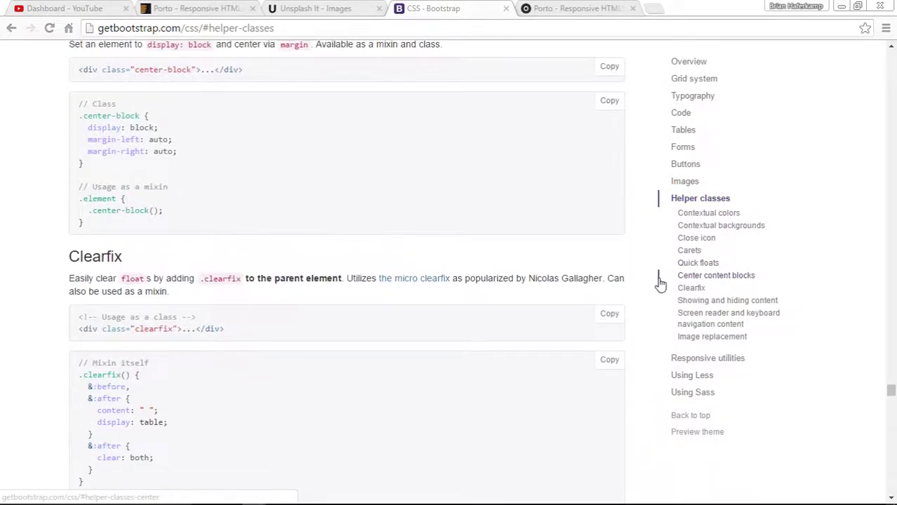
scroll(660, 282, down, 13)
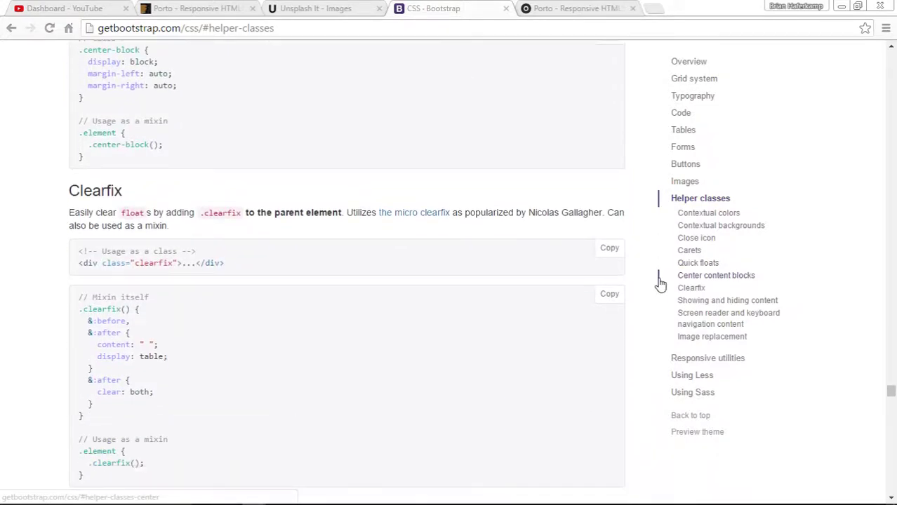
scroll(660, 284, down, 10)
scroll(660, 284, down, 3)
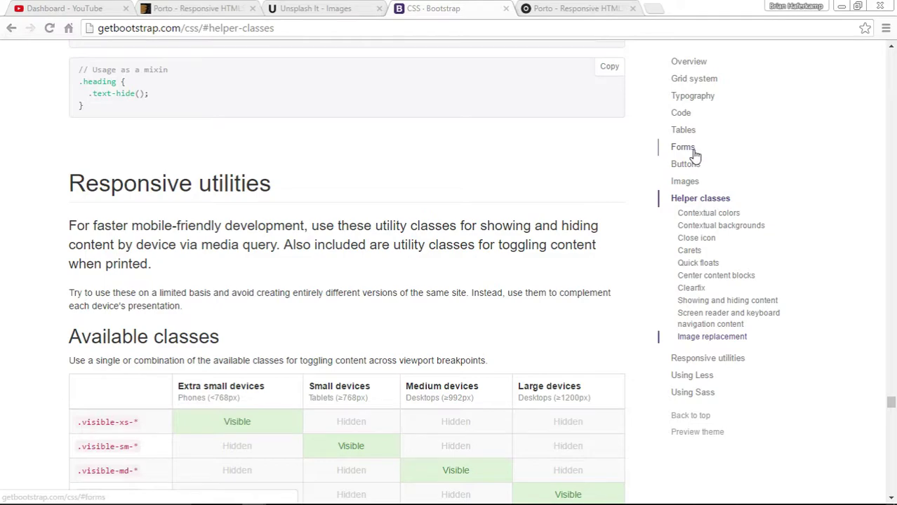
- Open Bootstrap's Components documentation and examine the Navs section, including the markup for tabs and pills
scroll(801, 246, up, 4)
scroll(800, 246, up, 2)
drag(891, 395, 892, 52)
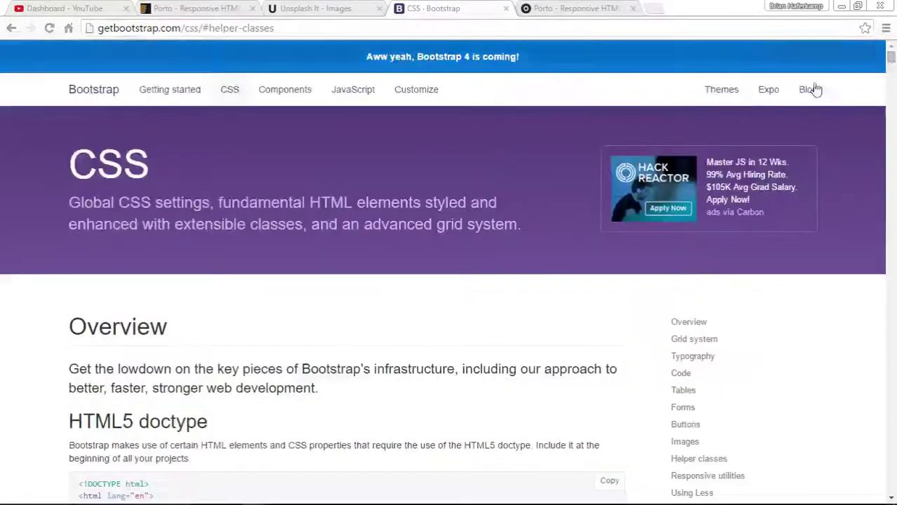
click(295, 91)
scroll(807, 329, down, 2)
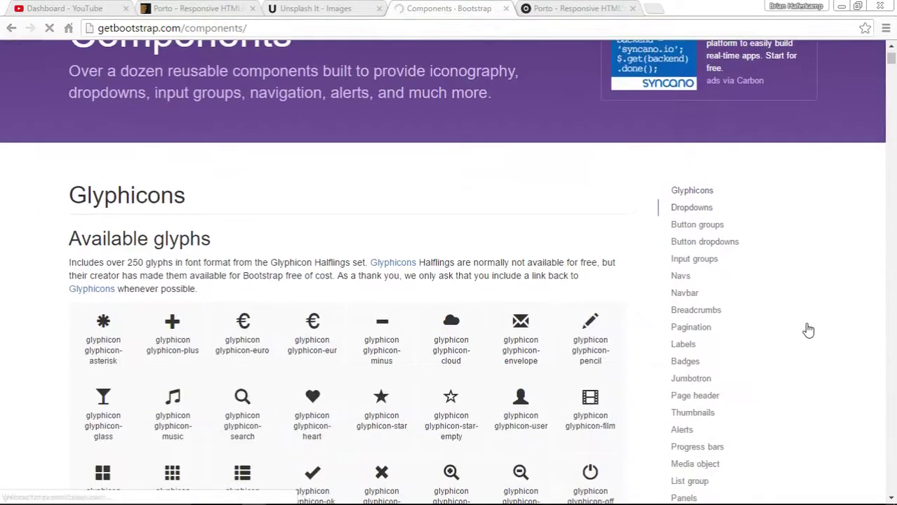
scroll(808, 329, down, 2)
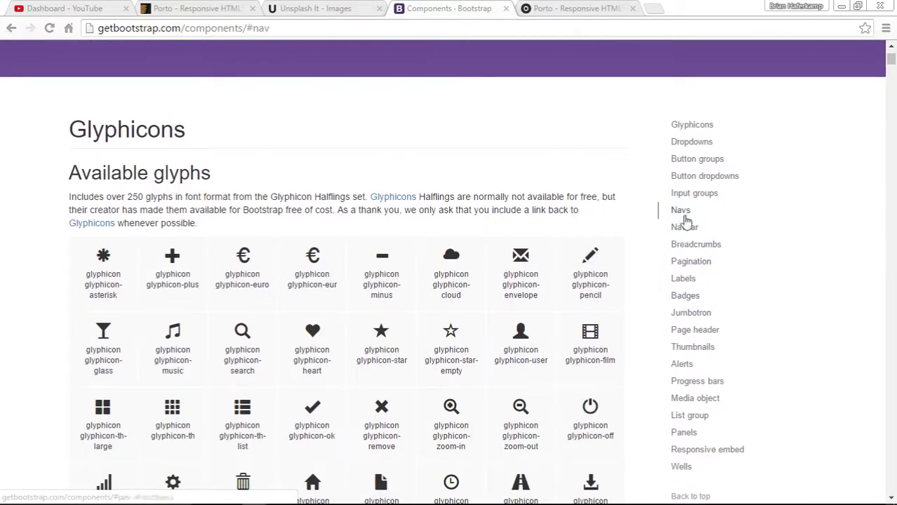
click(681, 211)
scroll(660, 311, down, 4)
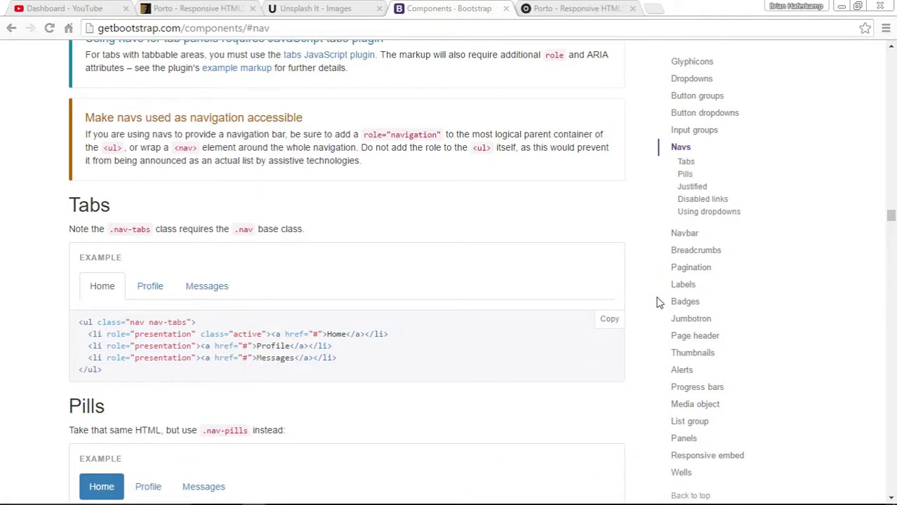
scroll(660, 303, down, 4)
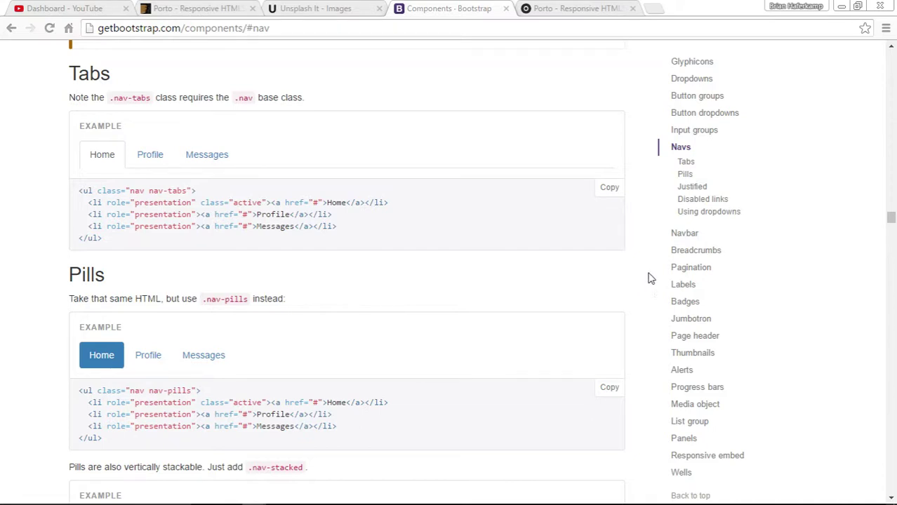
scroll(651, 279, down, 3)
scroll(650, 279, up, 8)
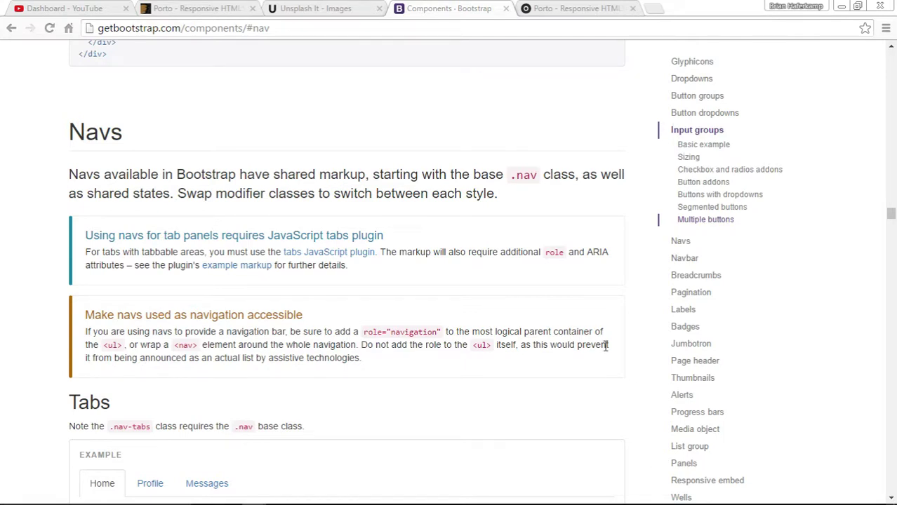
- Switch to Mobirise and insert an empty unordered list above the paragraph inside the slider's row column div
mouse_move(353, 503)
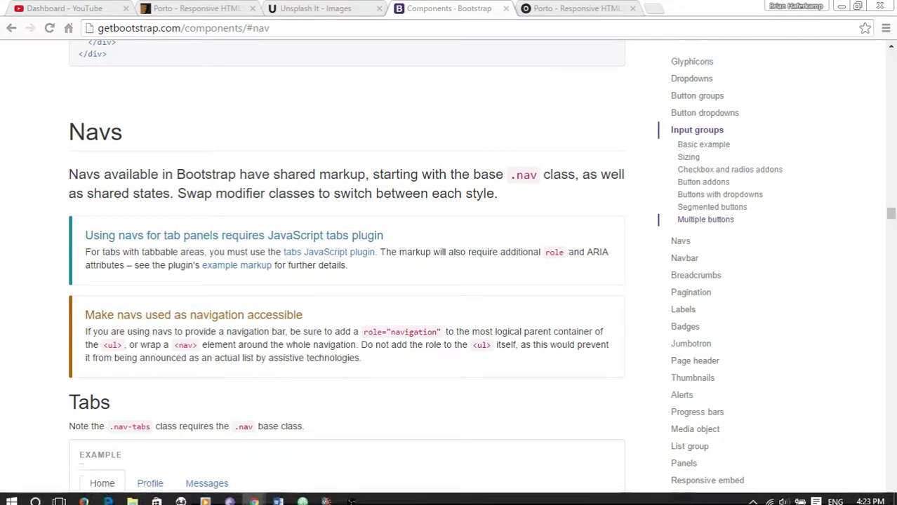
click(328, 497)
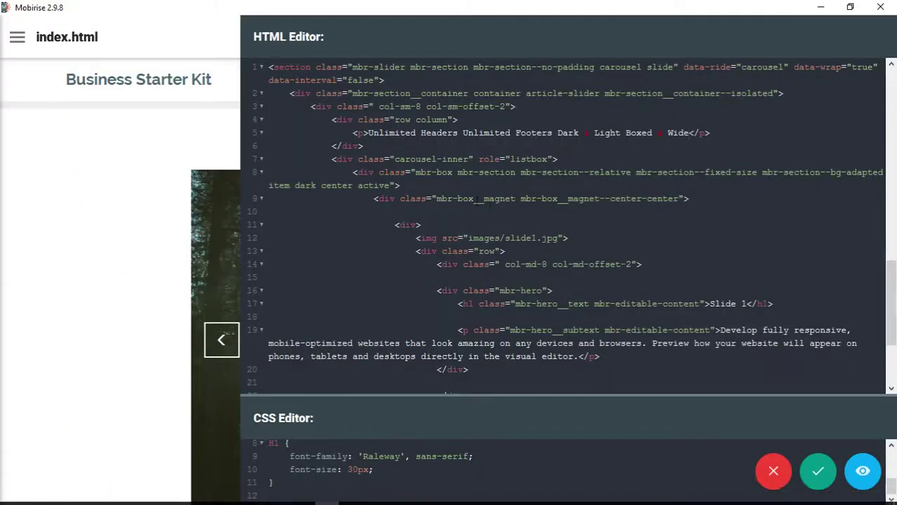
click(473, 125)
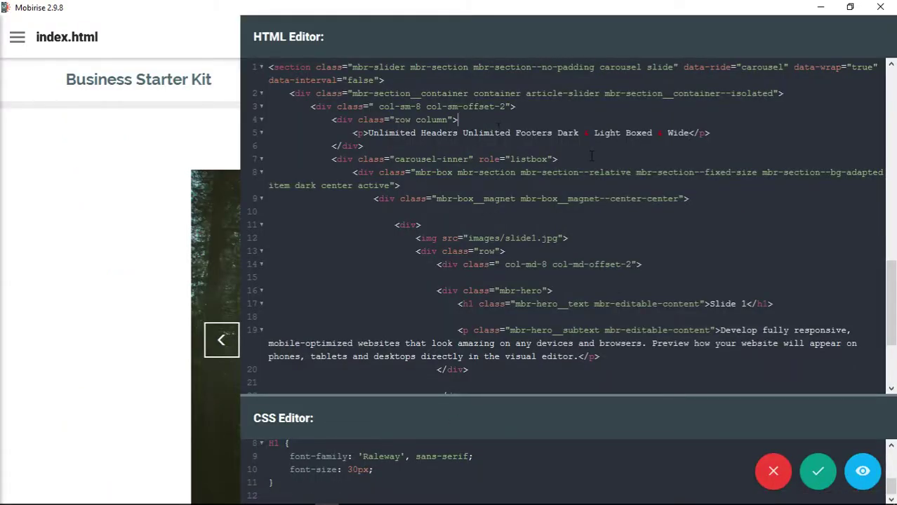
key(Return)
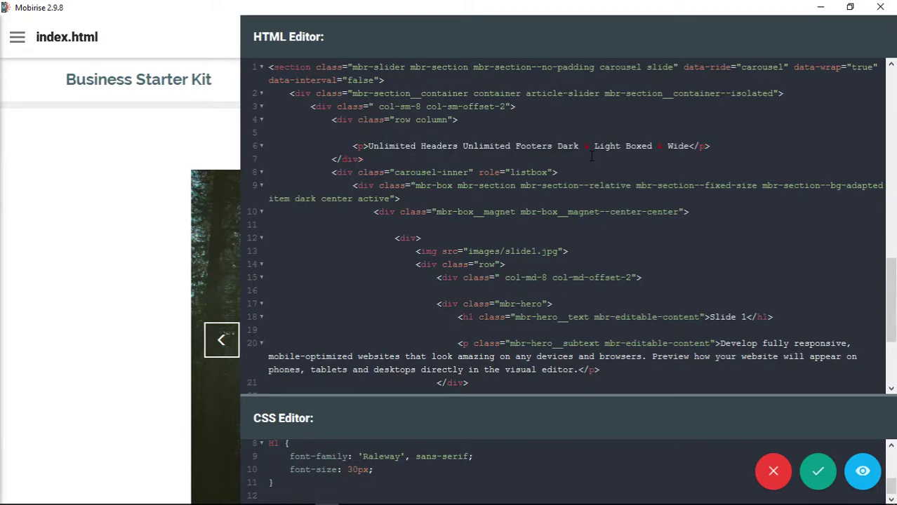
text(ul)
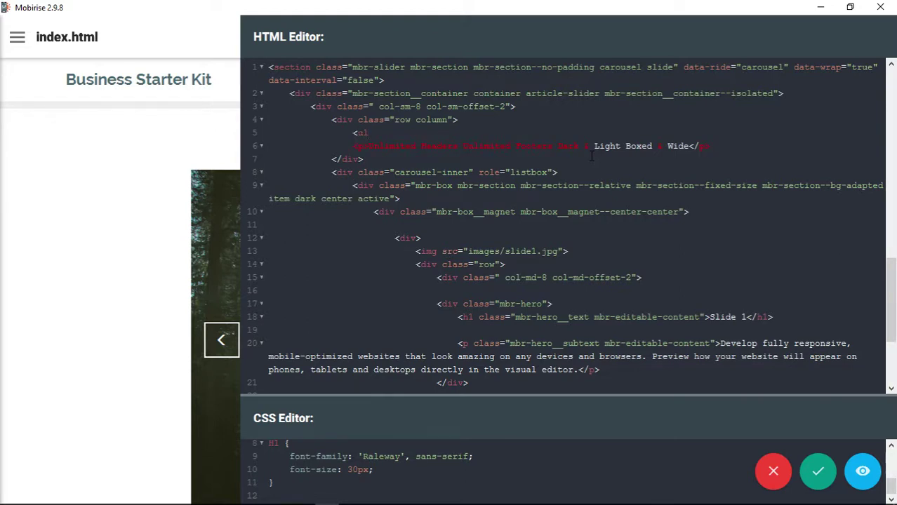
key(BackSpace)
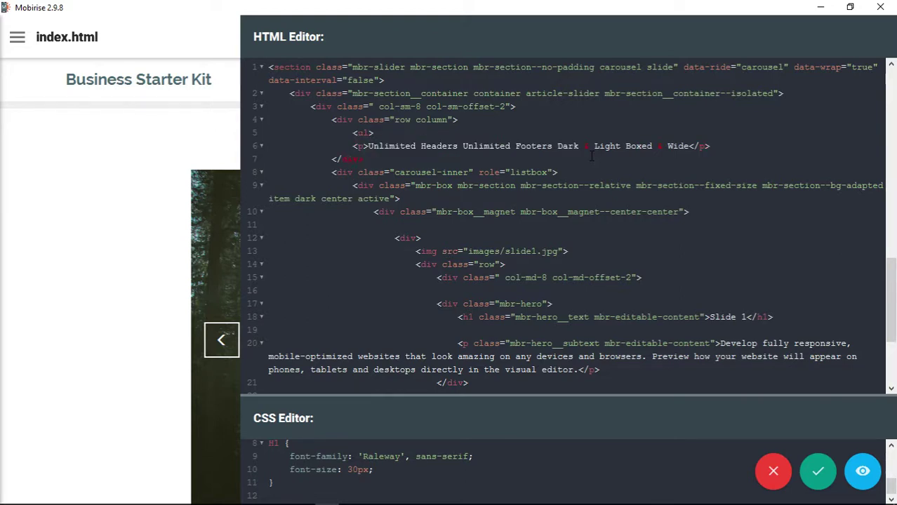
text(</ul>)
key(Return)
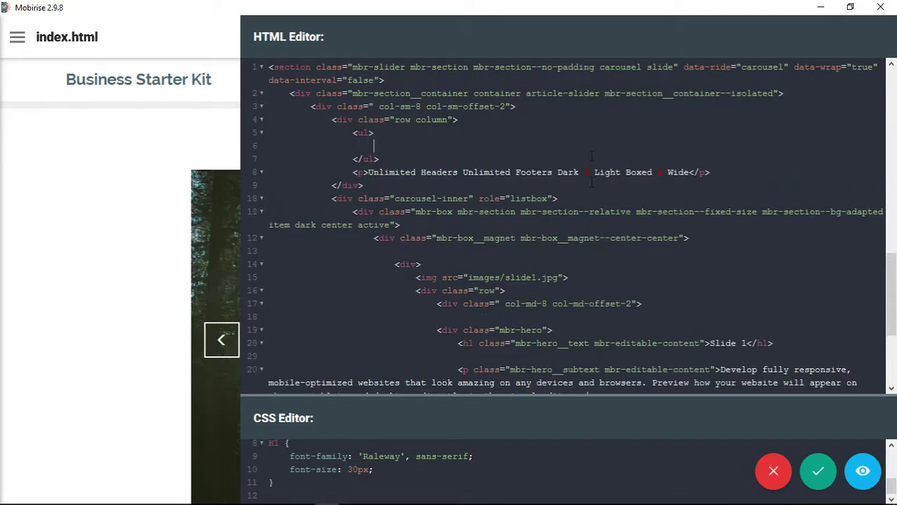
- Add a list item to the unordered list and move the text "Unlimited Headers" from the paragraph into it
text(<li>)
key(BackSpace)
text(</li>)
drag(368, 172, 459, 172)
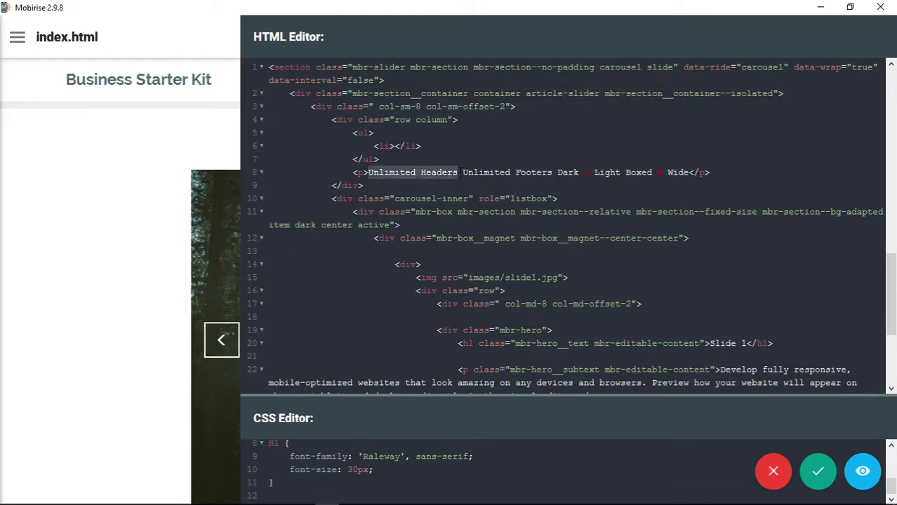
key(ctrl+x)
key(ctrl+v)
- Copy the "Unlimited Headers" list item and paste it three times below to make four items
drag(512, 146, 374, 146)
key(ctrl+c)
click(518, 148)
key(Return)
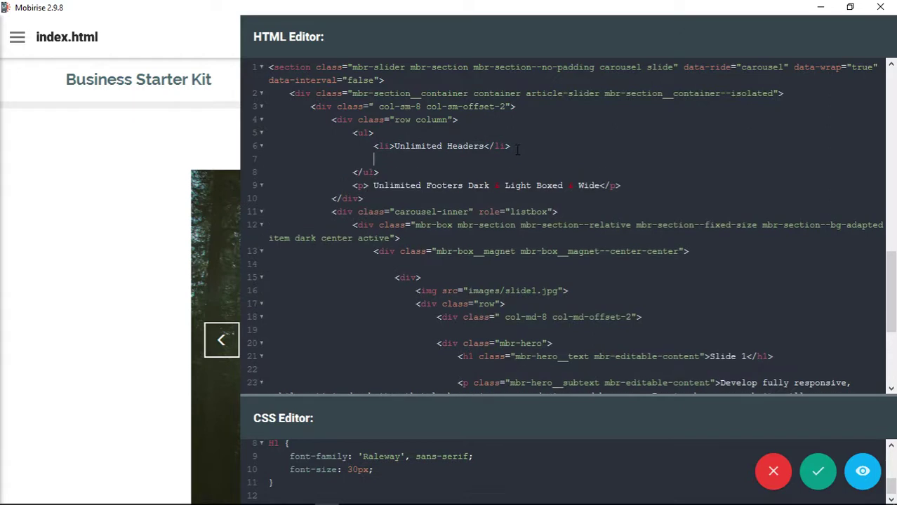
key(ctrl+v)
key(Return)
key(ctrl+v)
key(Return)
key(ctrl+v)
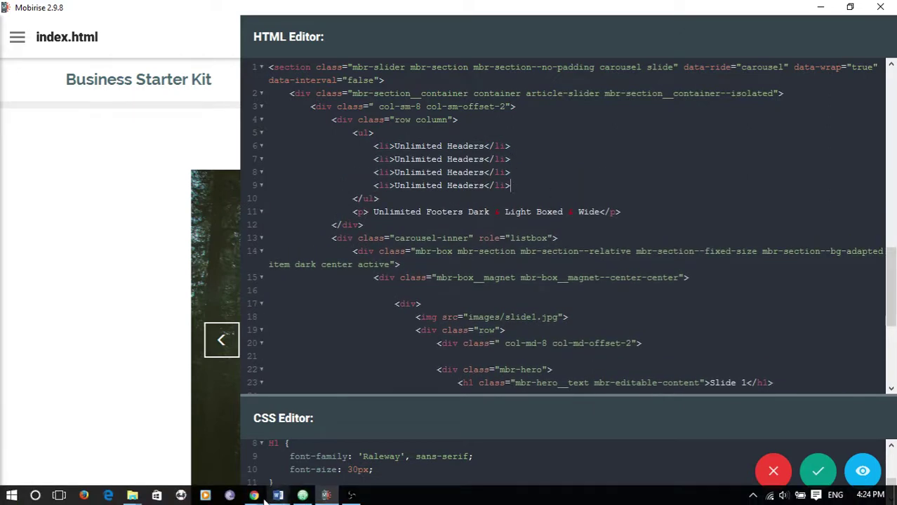
- Switch to Chrome to check the feature row in the Porto template preview, and return to Mobirise's HTML editor
mouse_move(254, 496)
click(298, 447)
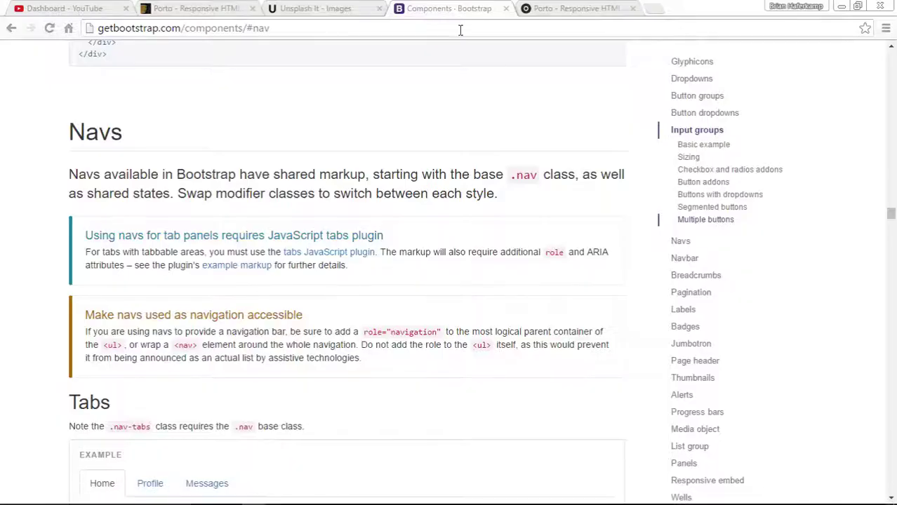
click(561, 9)
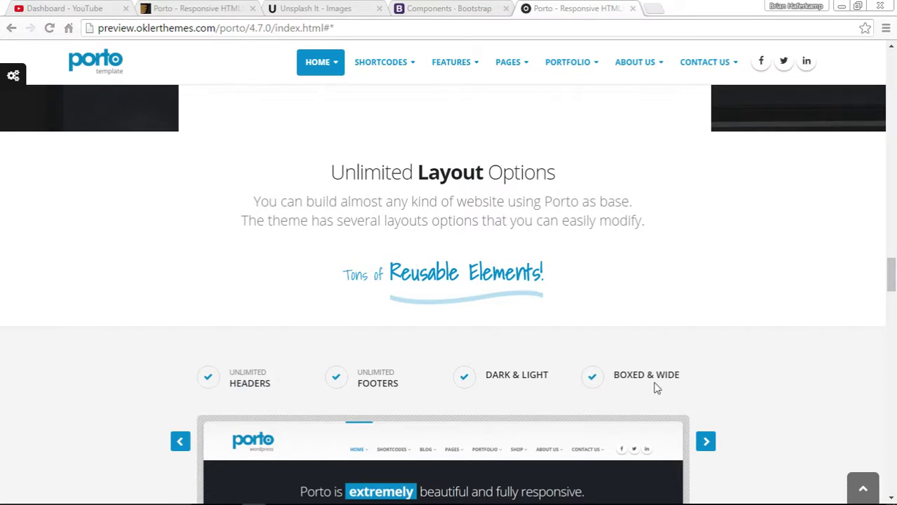
mouse_move(269, 500)
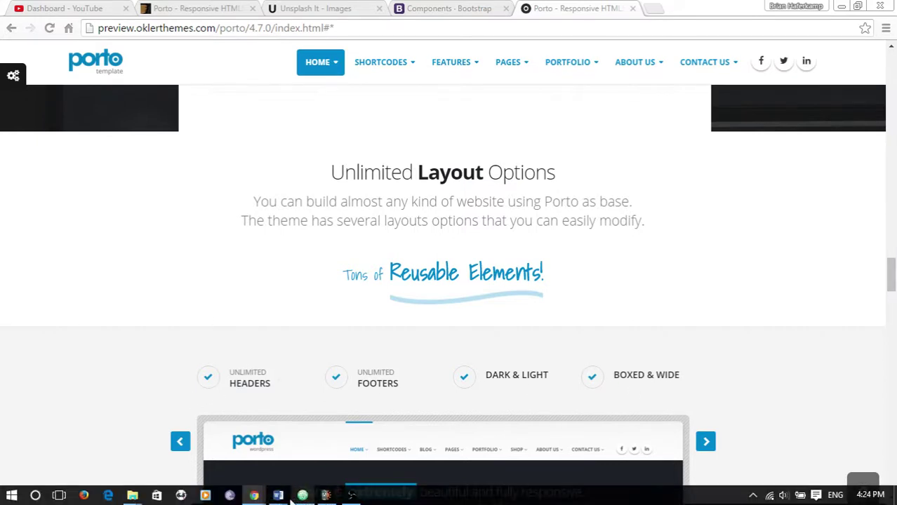
click(326, 496)
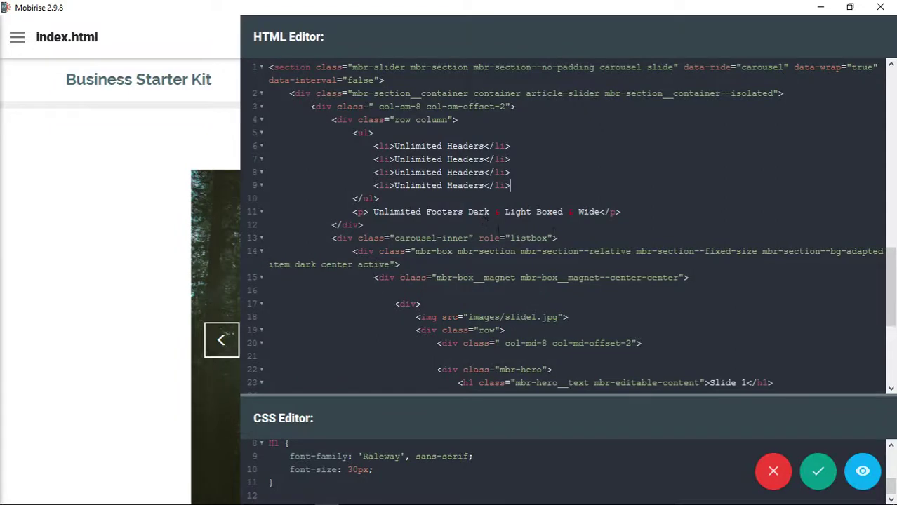
- Move "Unlimited Footers" and "Dark & Light" from the paragraph into the second and third list items, replacing their text
drag(372, 211, 465, 211)
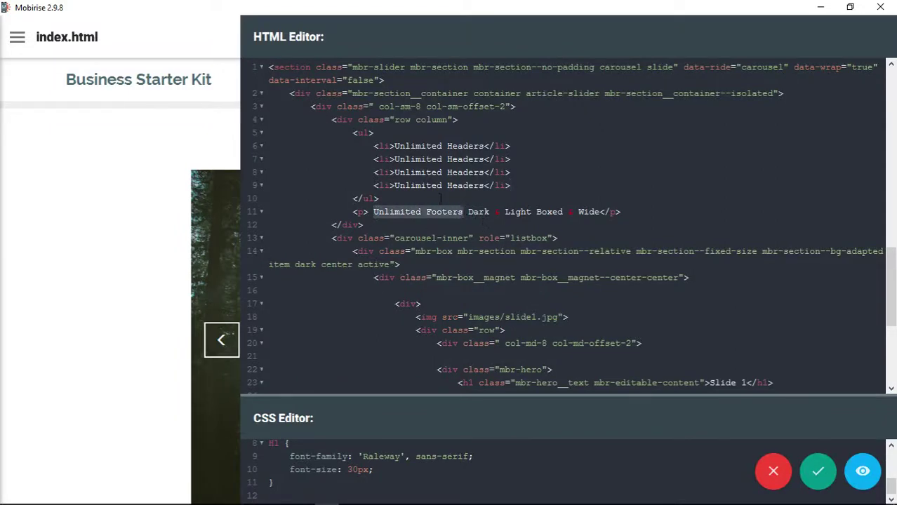
key(BackSpace)
drag(394, 160, 486, 159)
key(ctrl+v)
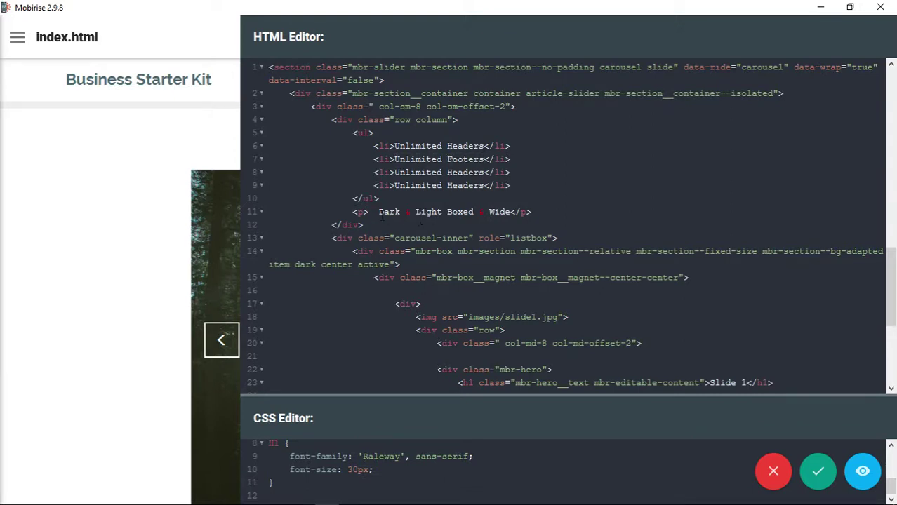
drag(380, 214, 443, 212)
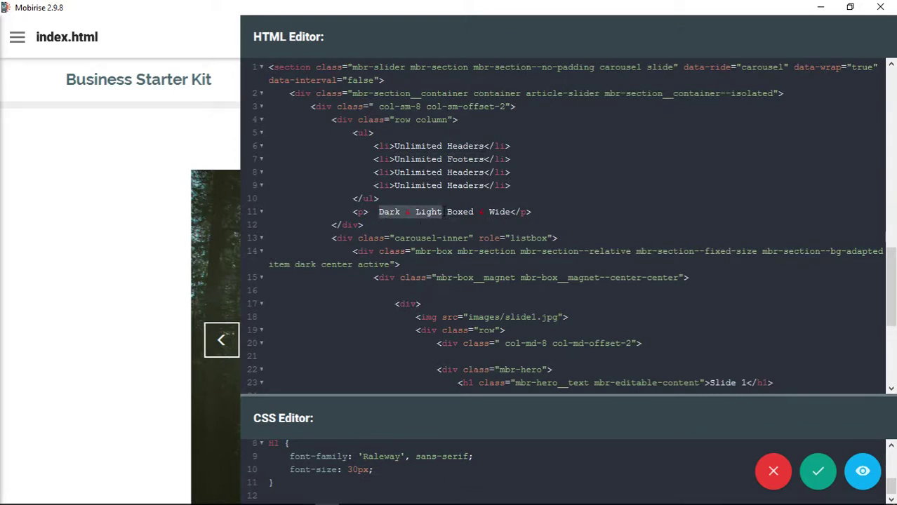
key(BackSpace)
drag(394, 172, 485, 172)
key(ctrl+v)
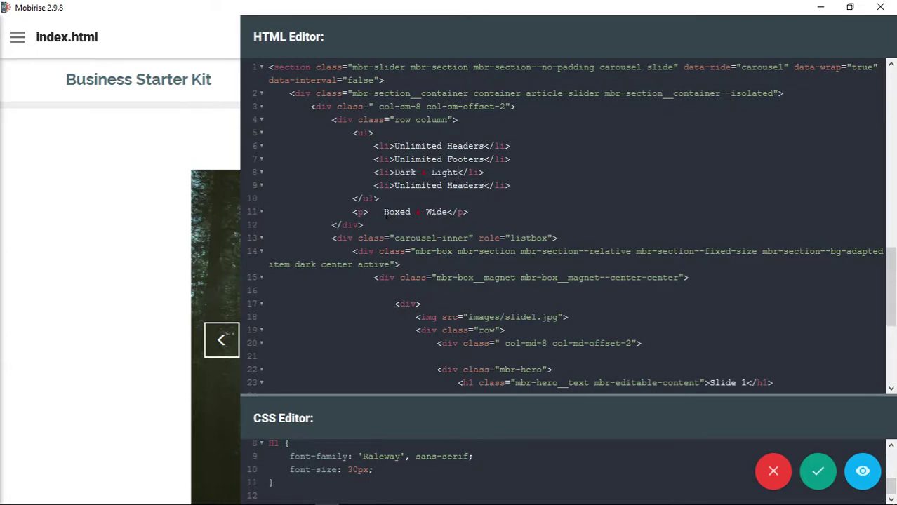
- Move "Boxed & Wide" from the paragraph into the fourth list item and delete the emptied paragraph line
drag(384, 211, 453, 212)
key(BackSpace)
drag(395, 185, 485, 184)
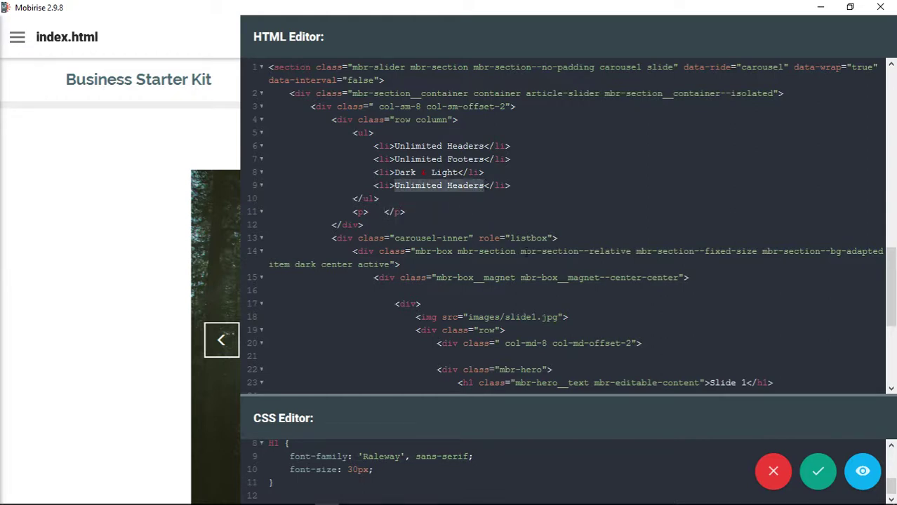
key(ctrl+v)
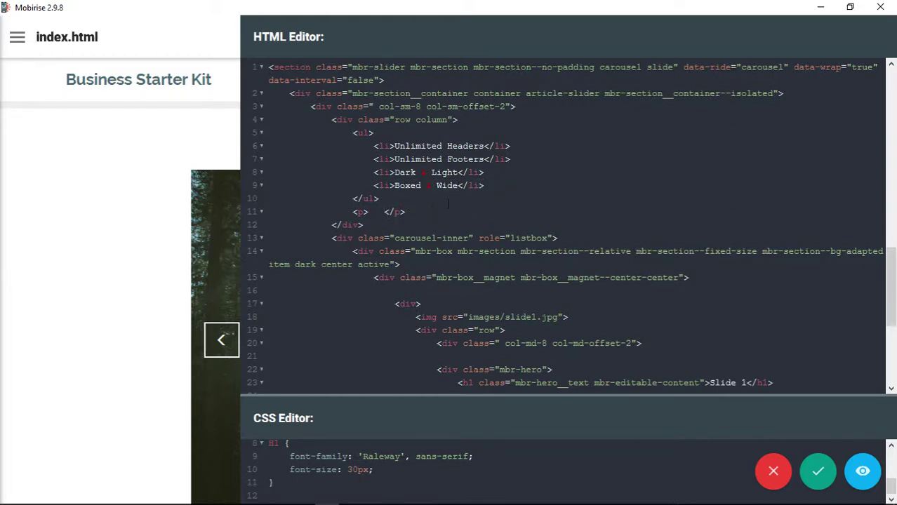
drag(412, 211, 248, 214)
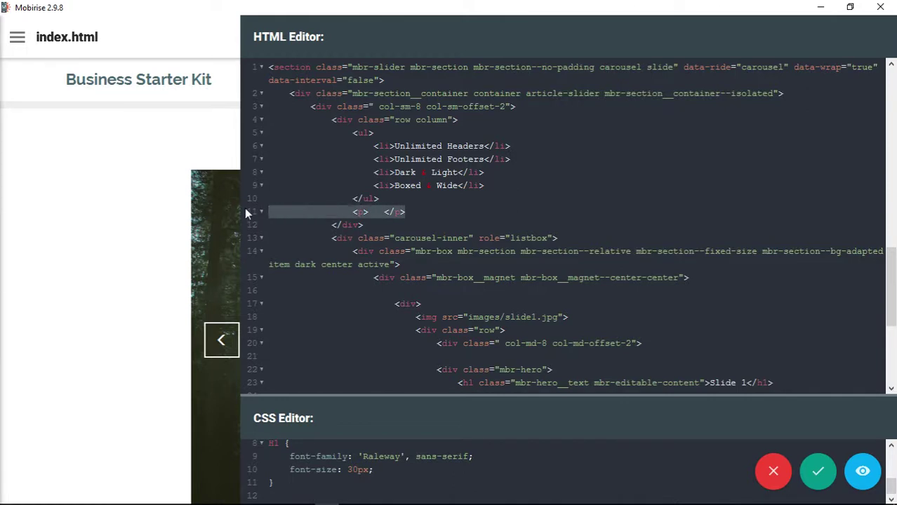
key(BackSpace)
key(BackSpace)
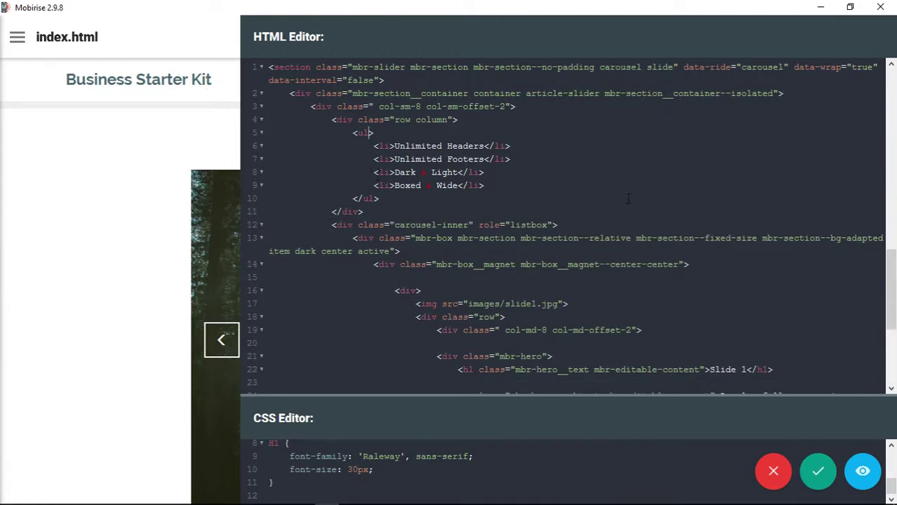
- Give the unordered list the class "nav" and apply the code changes to the slider block
text(class="nav)
click(818, 471)
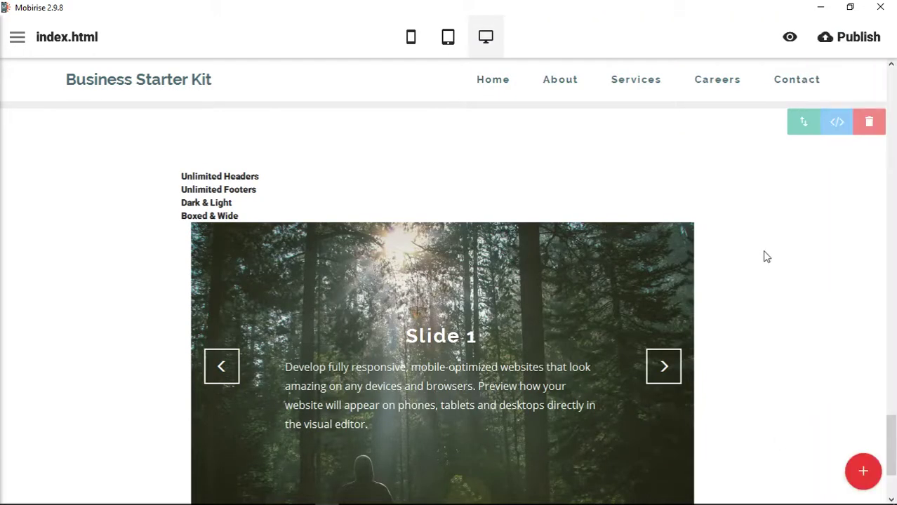
- Add the class "nav-bar" to the slider block's unordered list, apply the code changes, and reopen the block's code editor
mouse_move(358, 500)
click(837, 122)
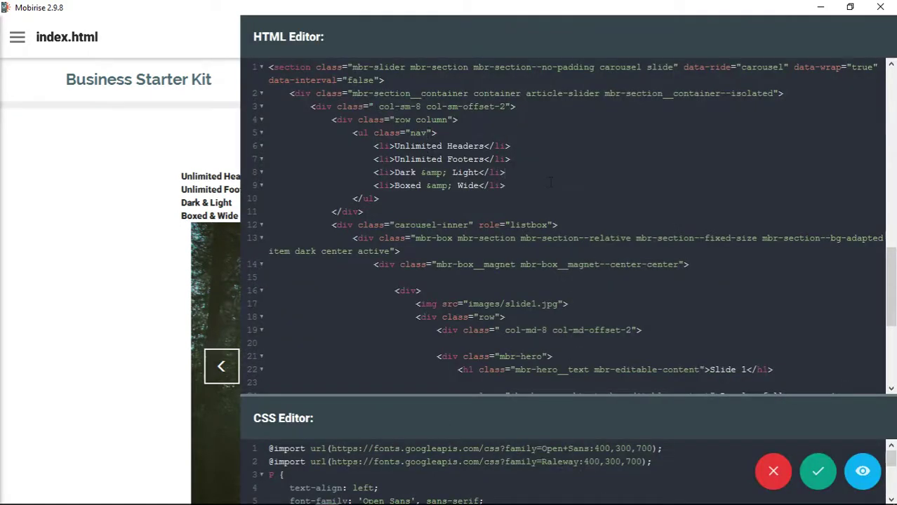
text(nav-bar)
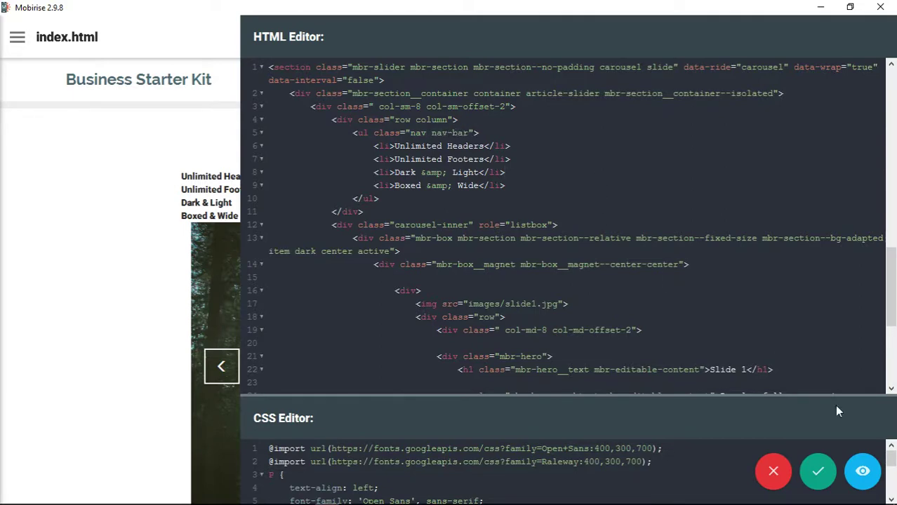
click(822, 482)
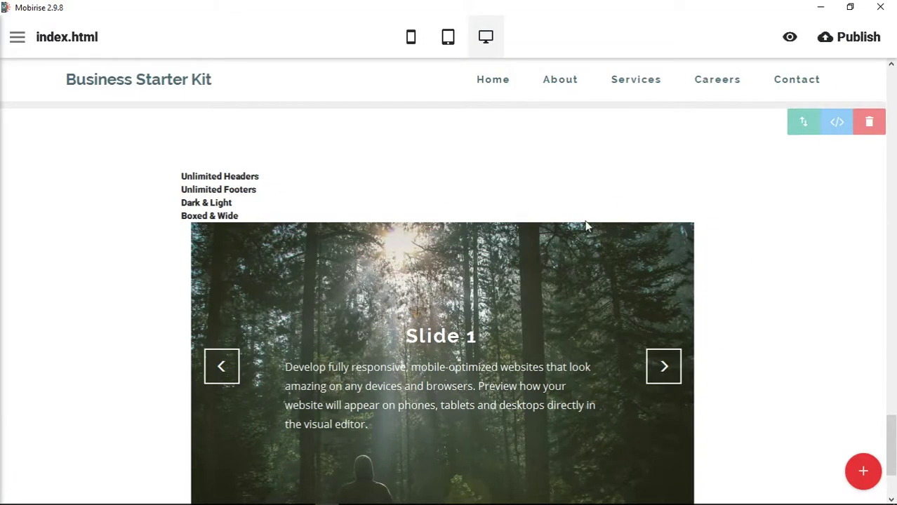
click(837, 122)
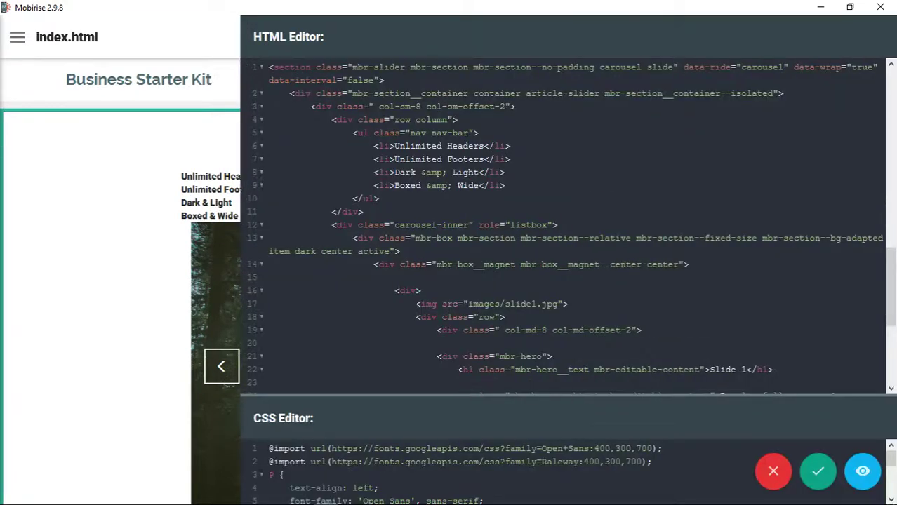
- Switch to Chrome, search Google for "horizontal navigation in bootstrap" in a new tab, and look through the results
mouse_move(254, 495)
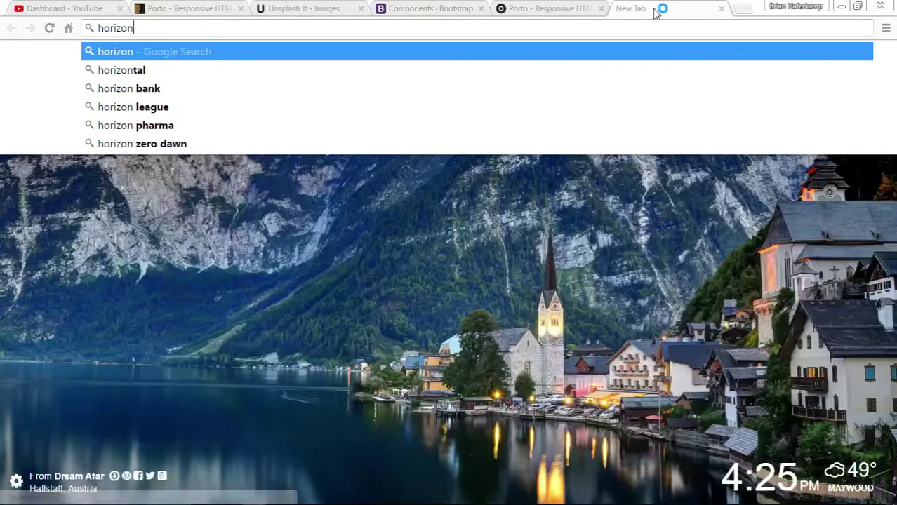
text(vigatio)
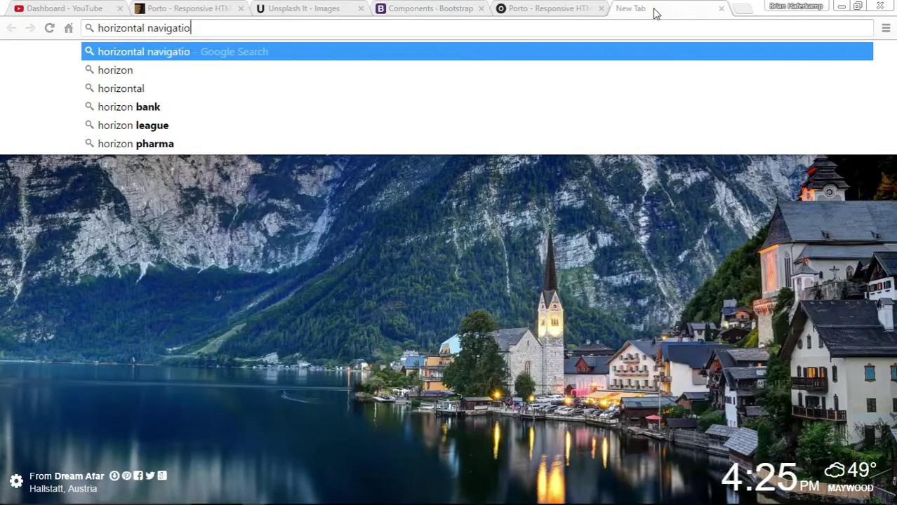
text(n in boot)
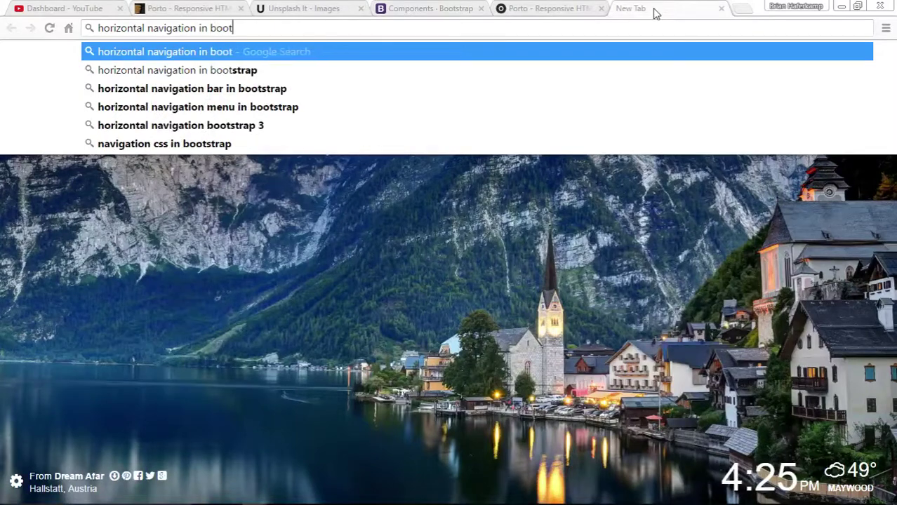
text(strap)
key(Return)
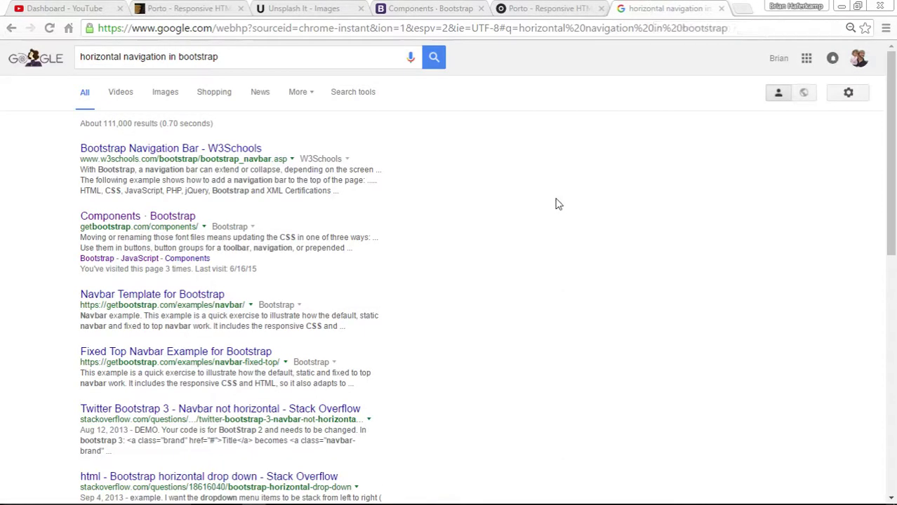
scroll(528, 266, down, 1)
scroll(525, 267, down, 1)
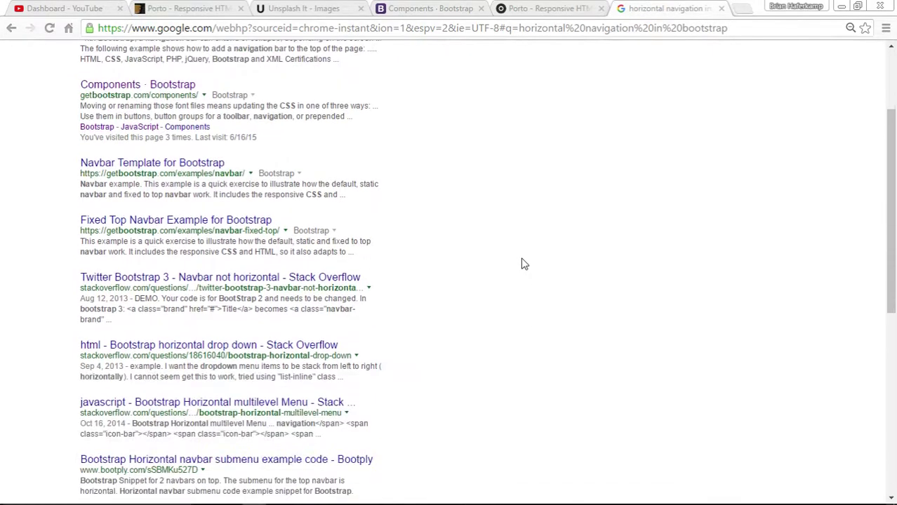
scroll(523, 260, down, 1)
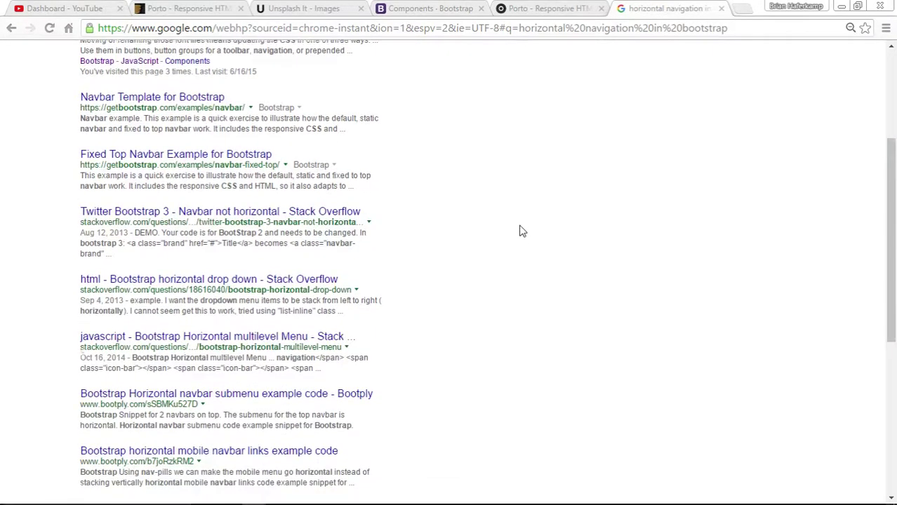
scroll(521, 230, down, 1)
scroll(512, 212, down, 1)
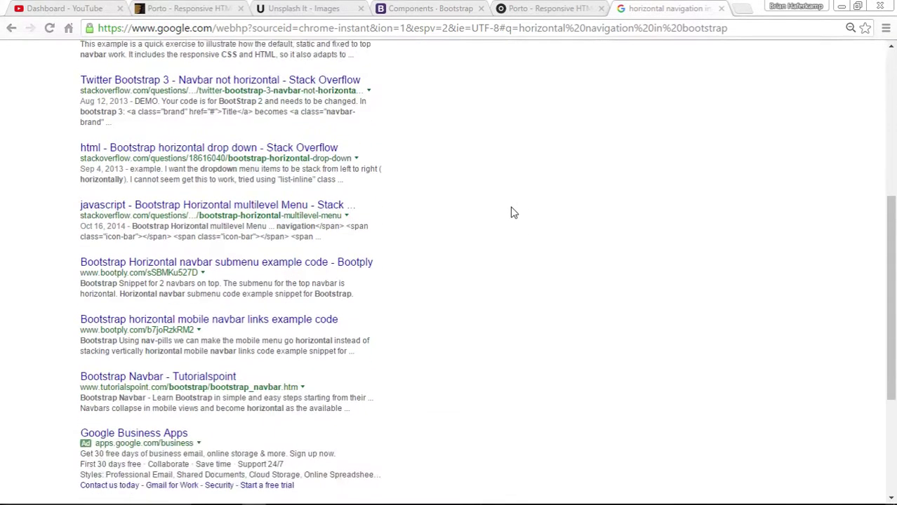
scroll(511, 214, down, 1)
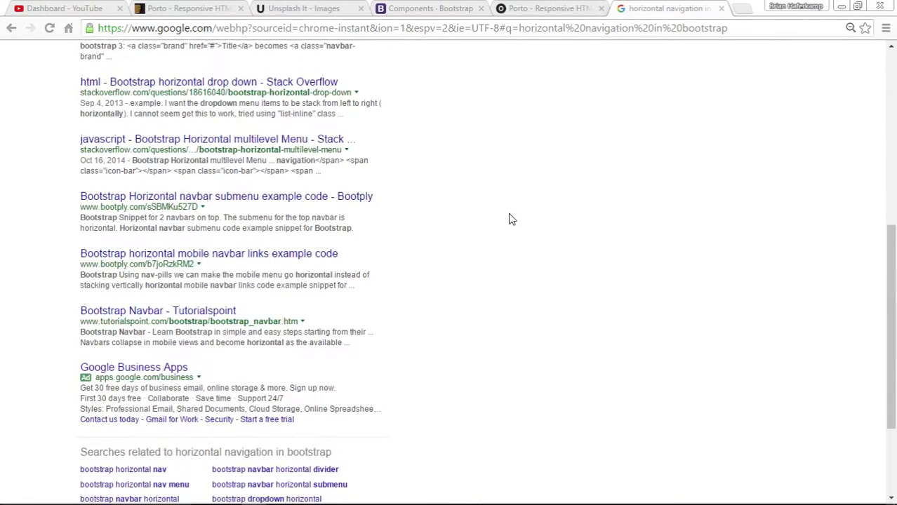
scroll(510, 219, up, 6)
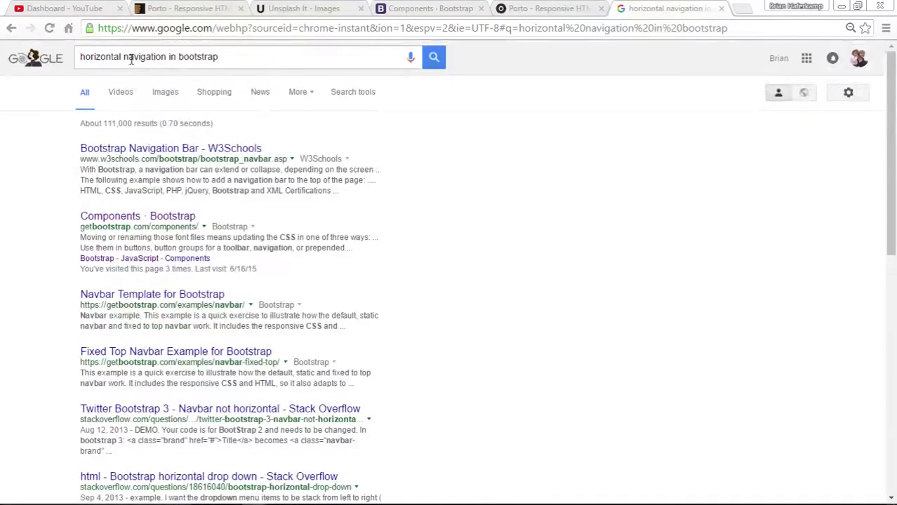
- Search Google for "ul horizontal navigation in bootstrap"
click(96, 59)
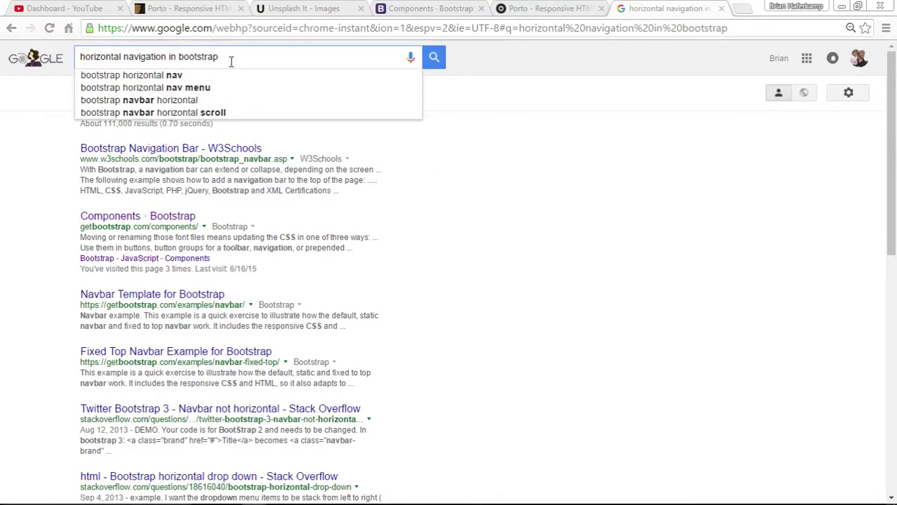
text(ul)
key(Return)
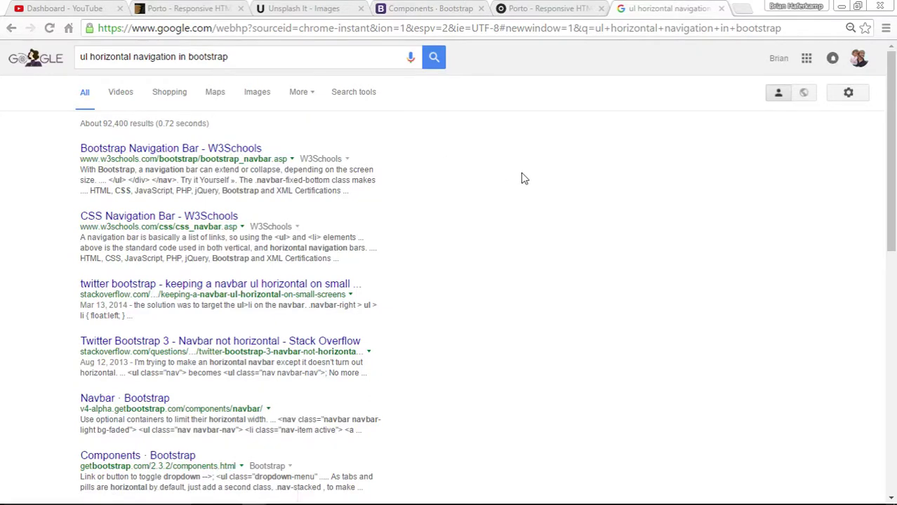
- Open the W3Schools "CSS Navigation Bar" search result in a new tab and switch to it
scroll(523, 176, down, 1)
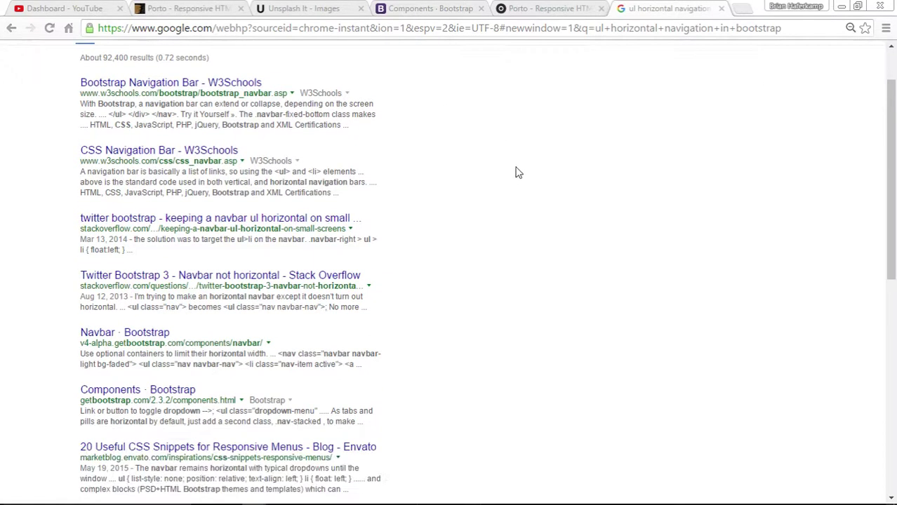
right_click(198, 153)
click(251, 162)
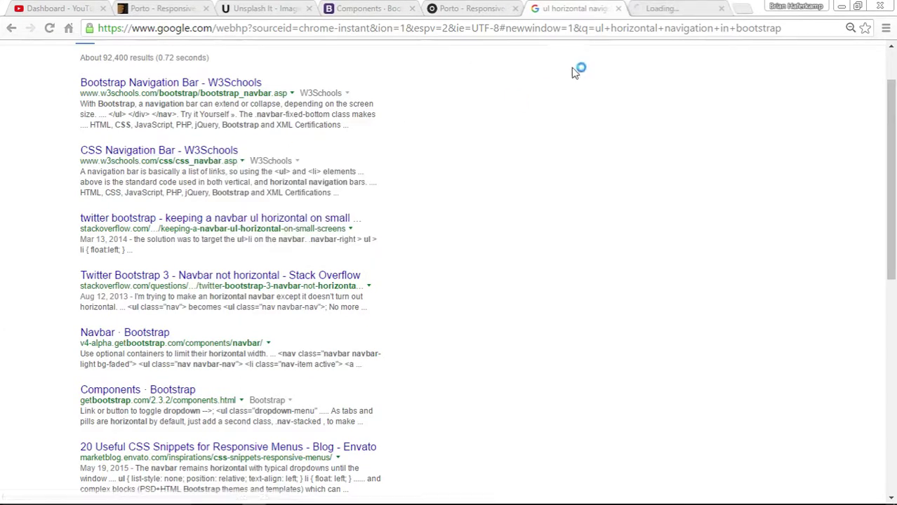
click(667, 9)
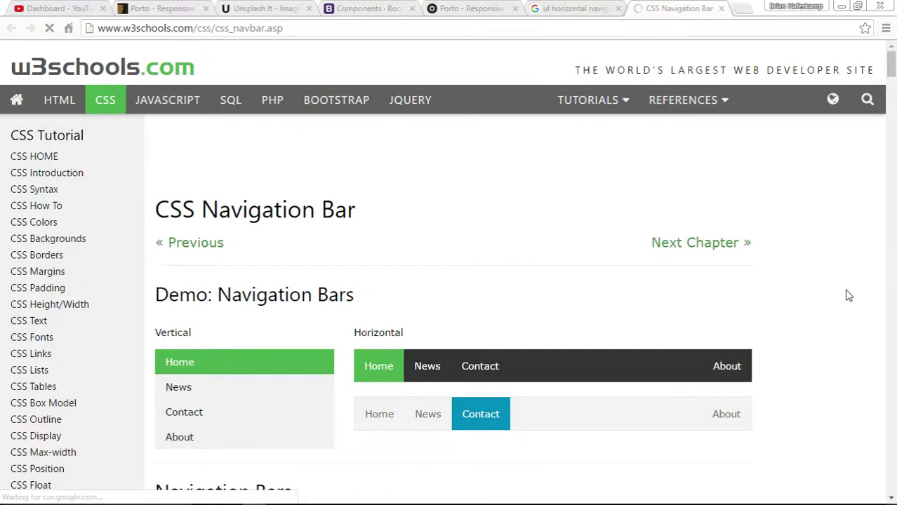
- Examine the CSS Navigation Bar page for its demo bars, list-of-links markup and vertical navigation bar examples
scroll(845, 295, down, 2)
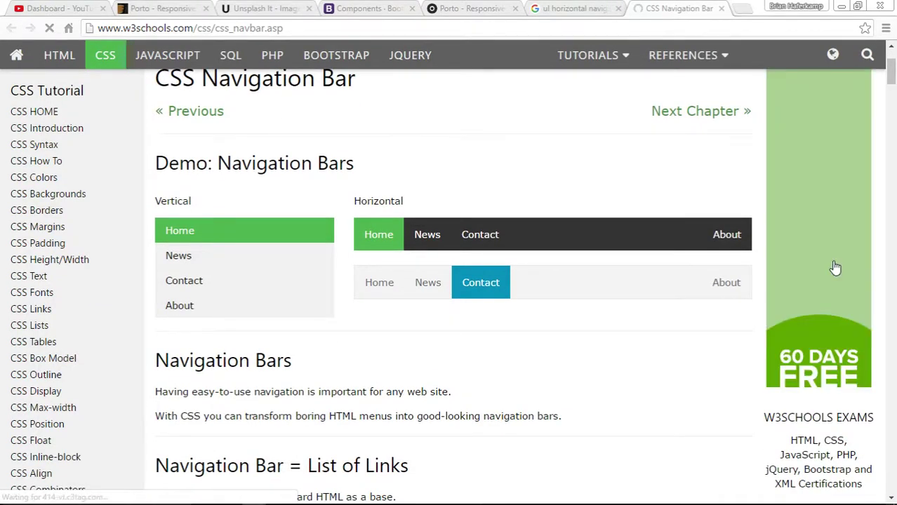
scroll(836, 268, down, 5)
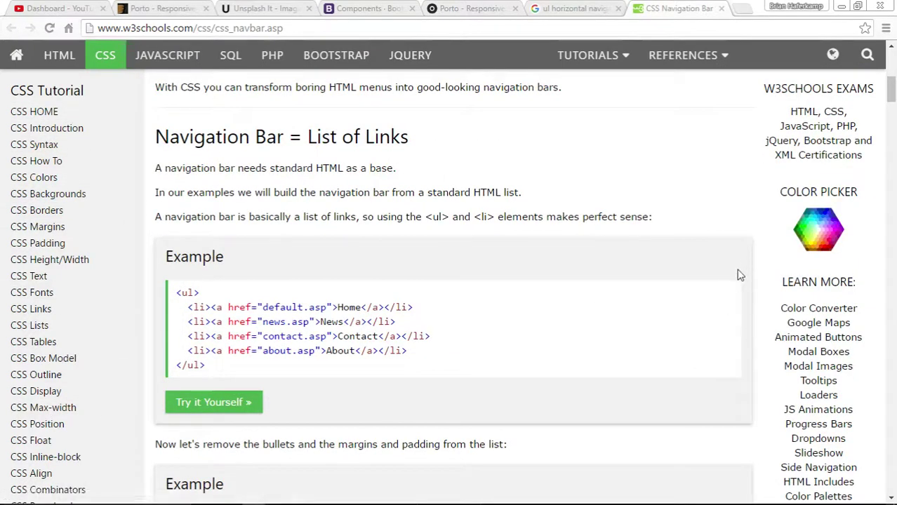
scroll(735, 276, up, 2)
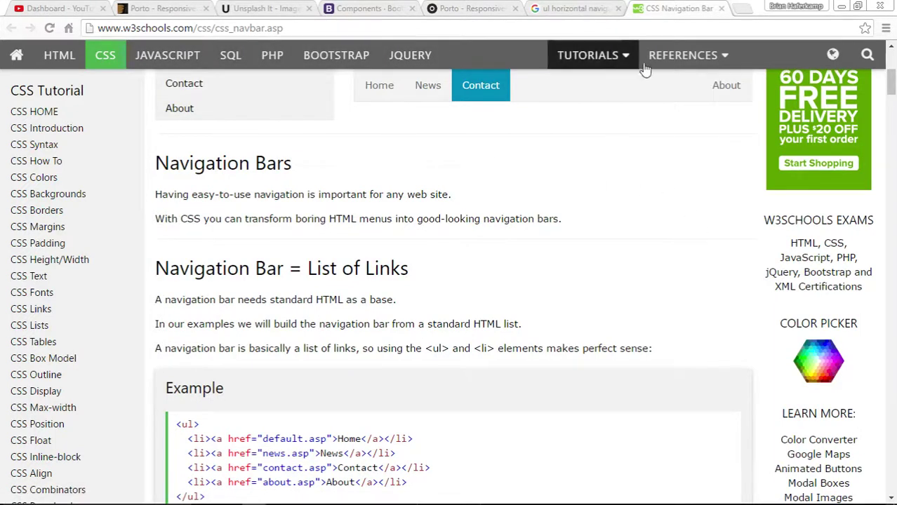
scroll(723, 240, down, 2)
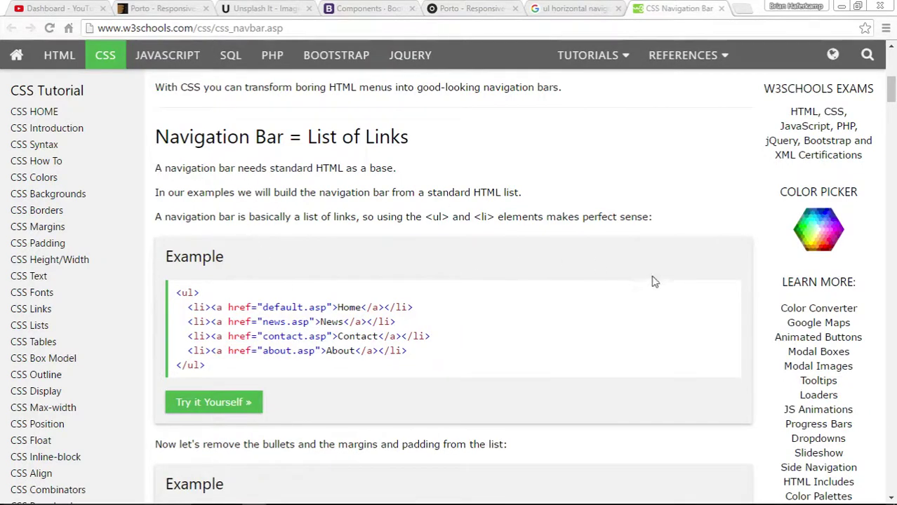
scroll(657, 283, down, 2)
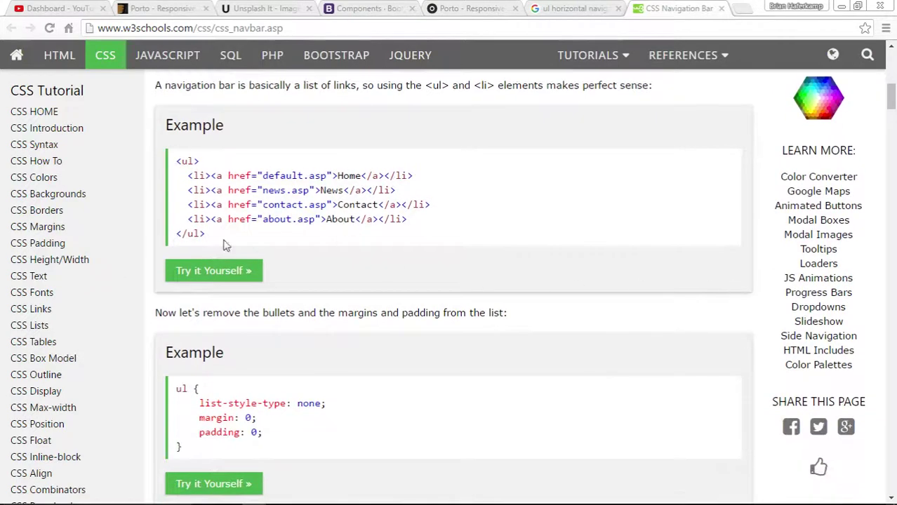
scroll(776, 298, down, 3)
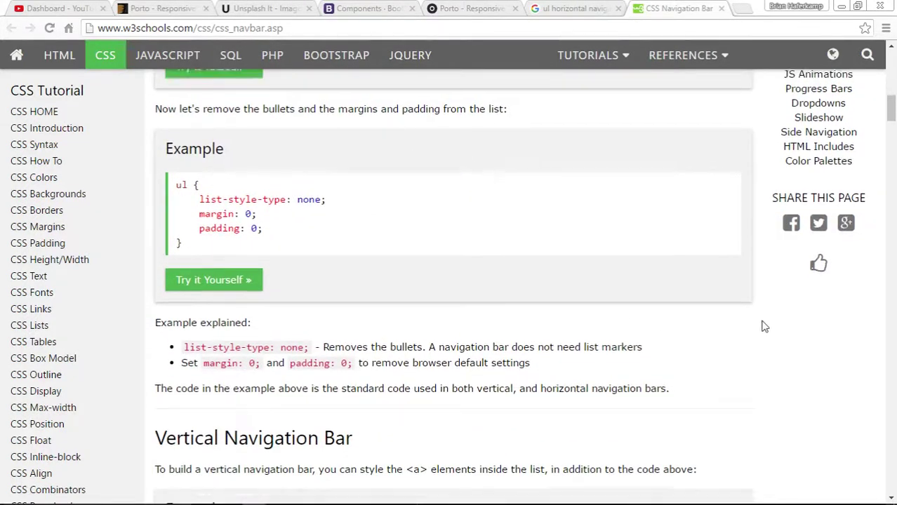
scroll(766, 323, down, 2)
scroll(776, 270, down, 1)
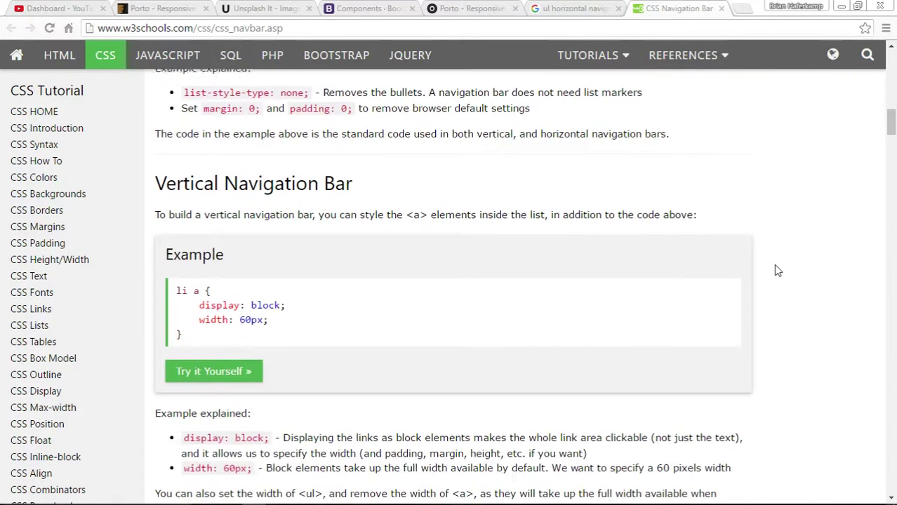
scroll(778, 271, down, 1)
scroll(778, 271, down, 3)
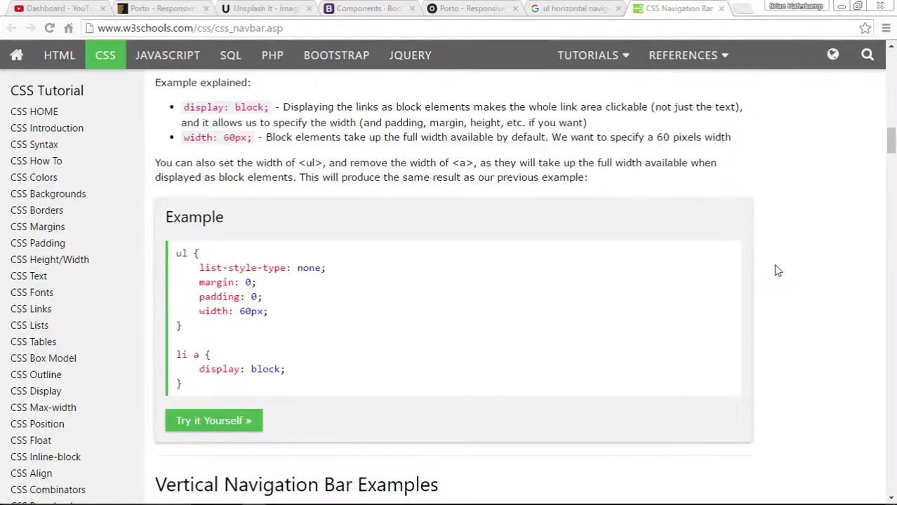
scroll(778, 271, up, 10)
scroll(778, 271, up, 10)
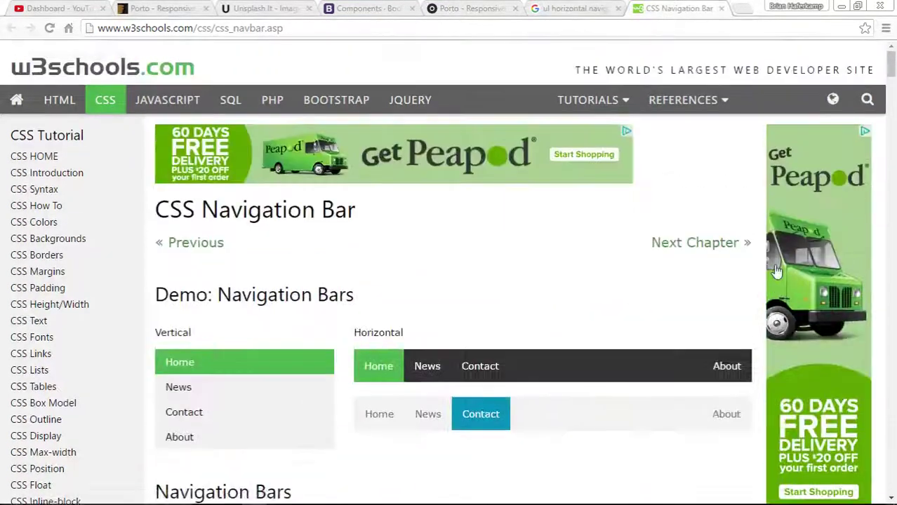
scroll(735, 274, down, 5)
- Go to the W3Schools Bootstrap tutorial and open its BS Navbar chapter
click(575, 8)
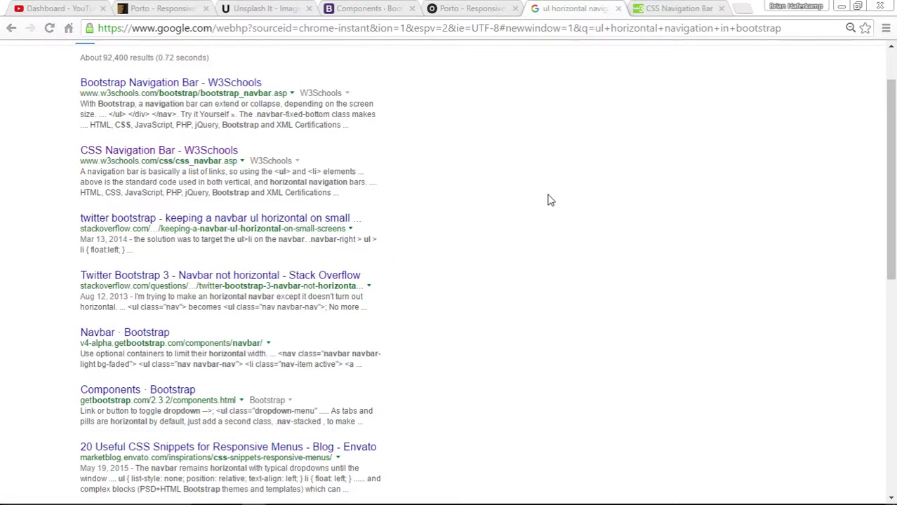
click(664, 9)
click(336, 55)
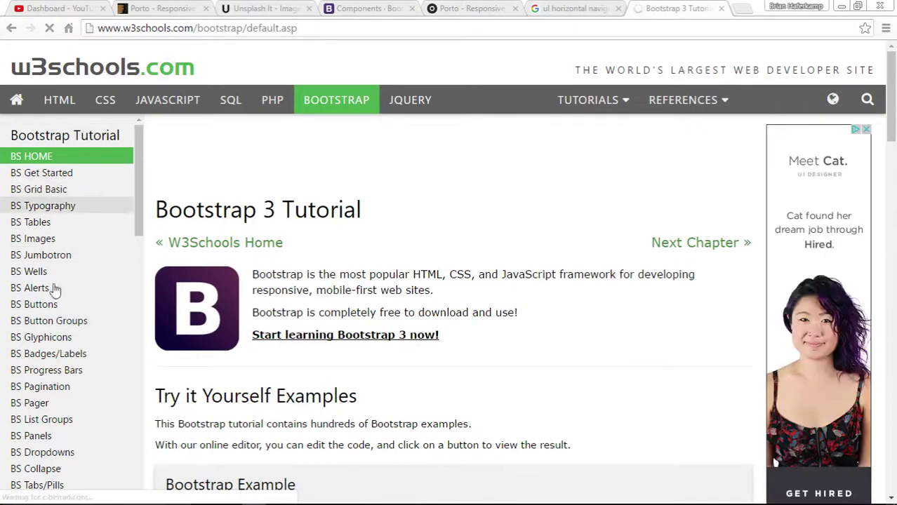
scroll(55, 358, down, 4)
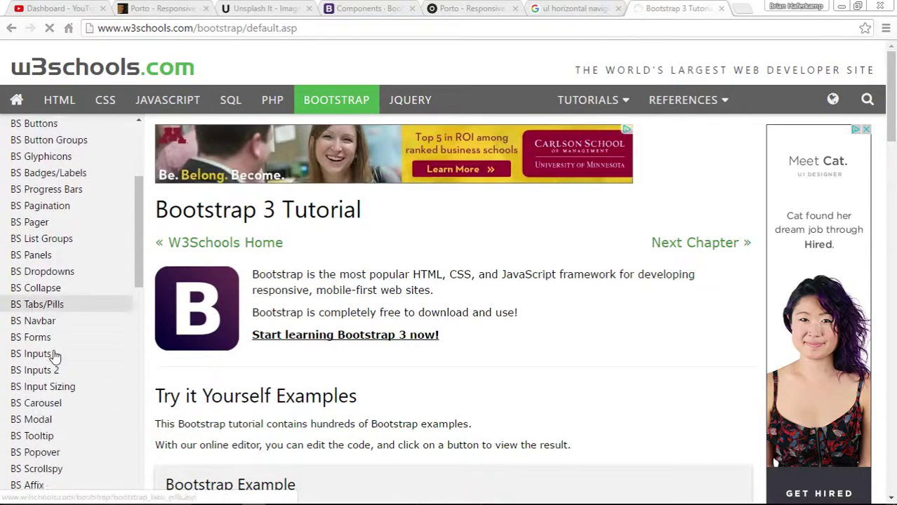
click(40, 240)
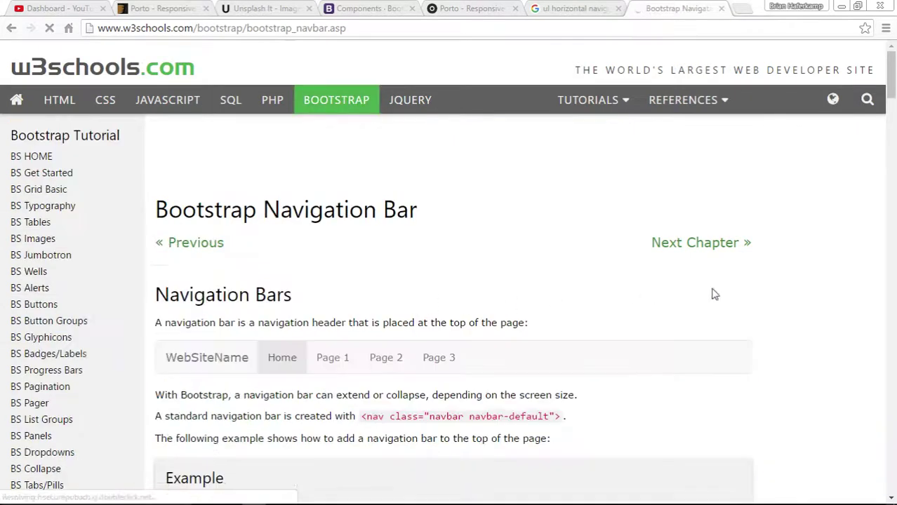
- Read through the Bootstrap Navigation Bar examples, from the basic navbar to the right-aligned and collapsing versions
scroll(660, 288, down, 2)
scroll(685, 283, down, 1)
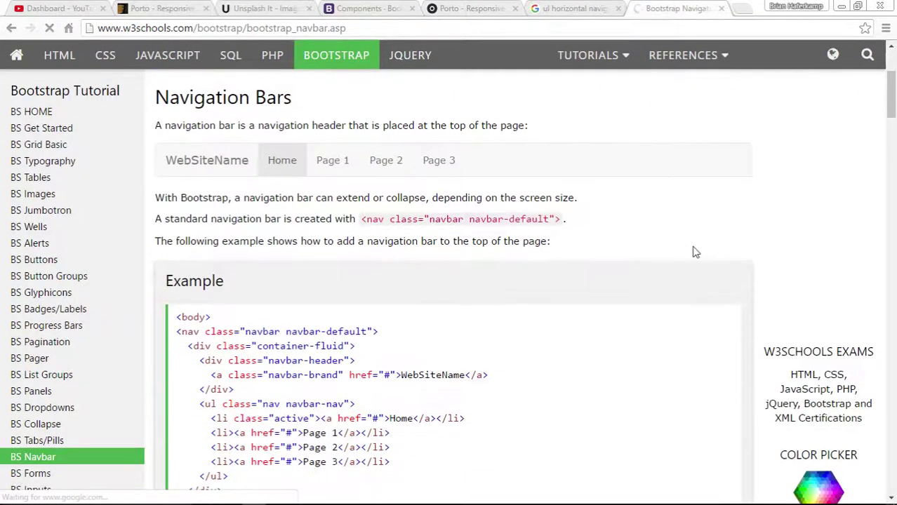
scroll(716, 259, down, 1)
scroll(720, 270, down, 1)
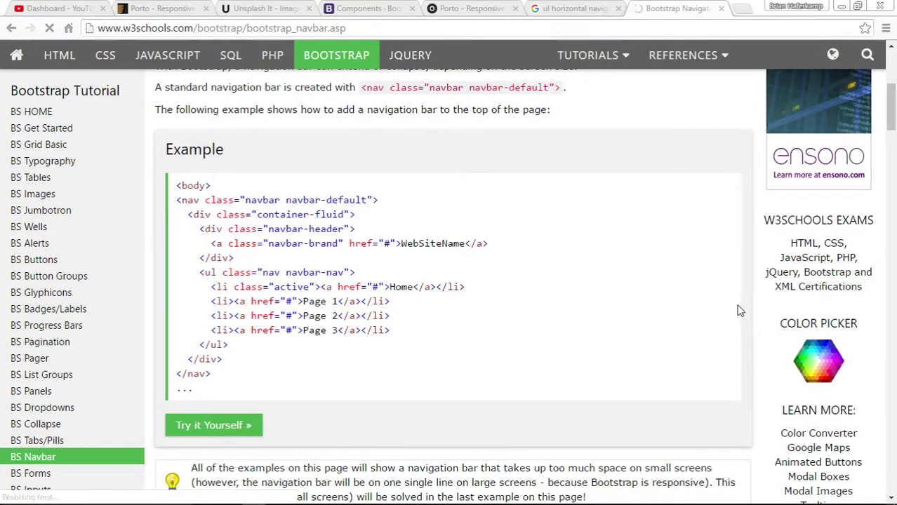
scroll(737, 306, down, 1)
scroll(750, 300, up, 5)
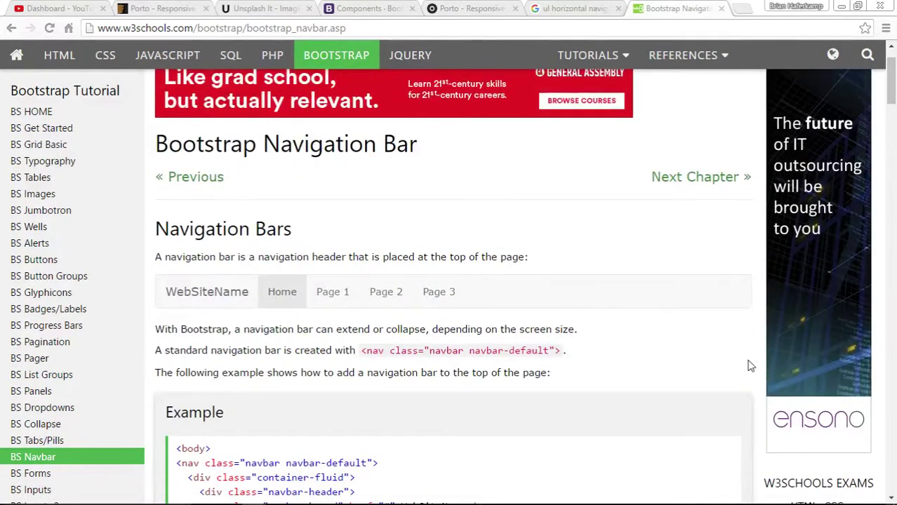
scroll(749, 358, down, 8)
scroll(750, 356, down, 9)
scroll(750, 356, down, 10)
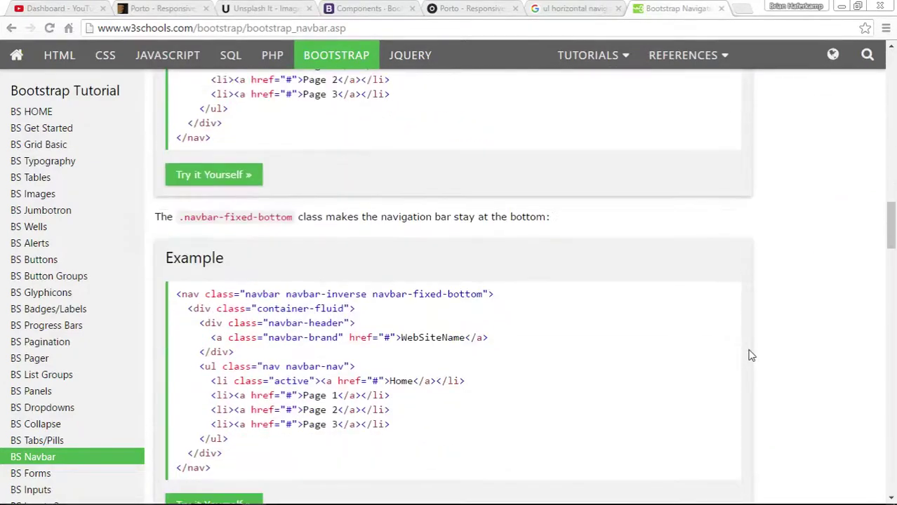
scroll(750, 355, down, 6)
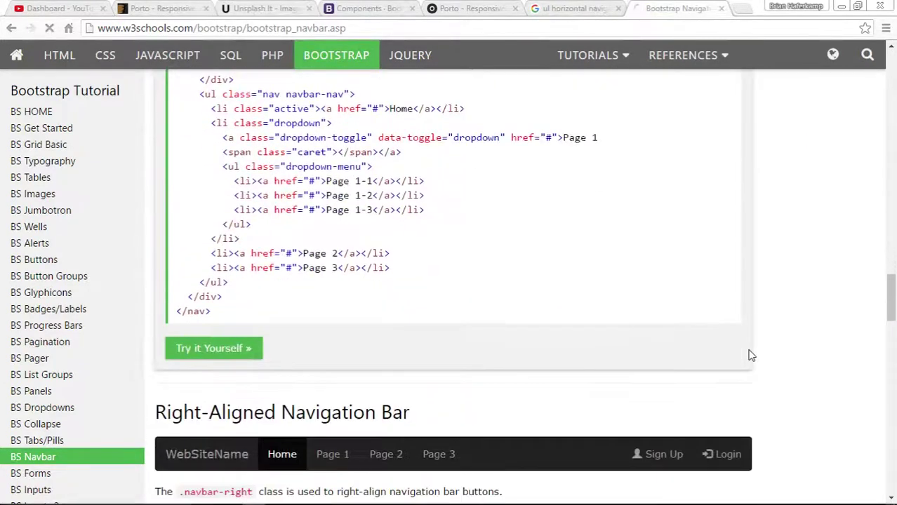
scroll(750, 356, down, 2)
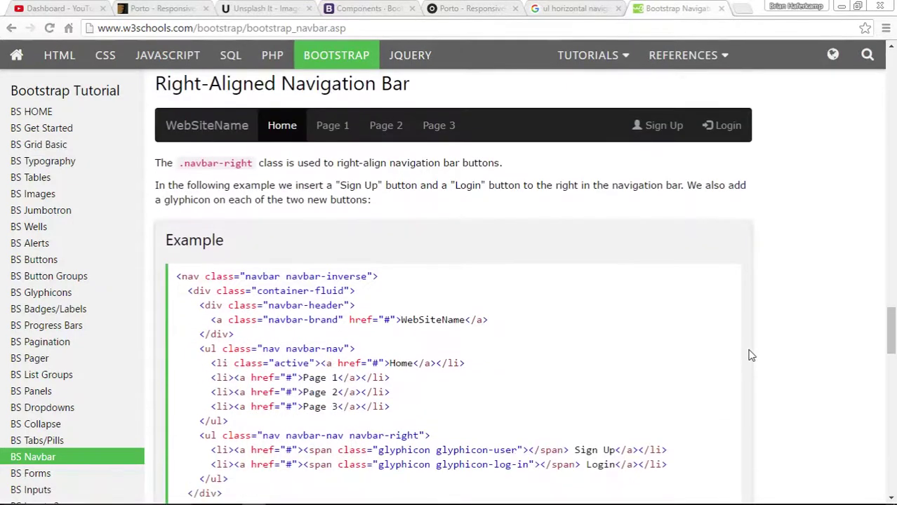
scroll(750, 357, down, 7)
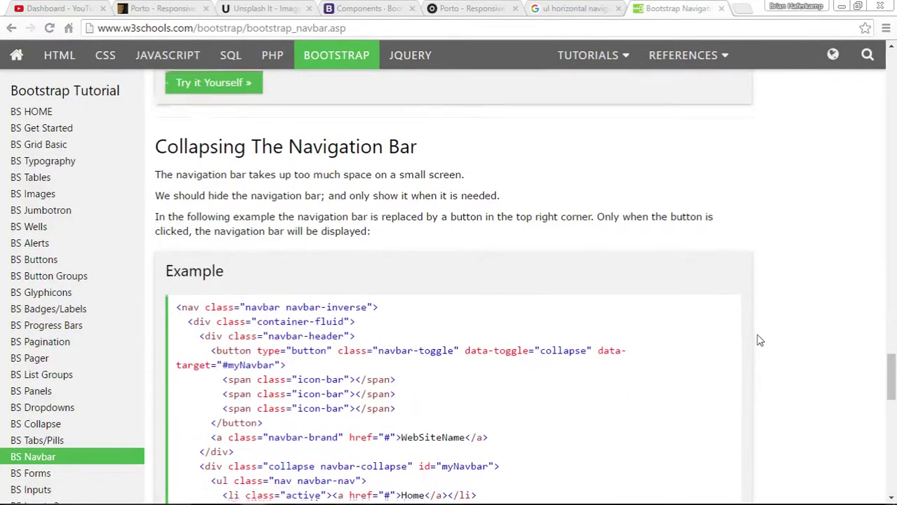
scroll(760, 341, down, 9)
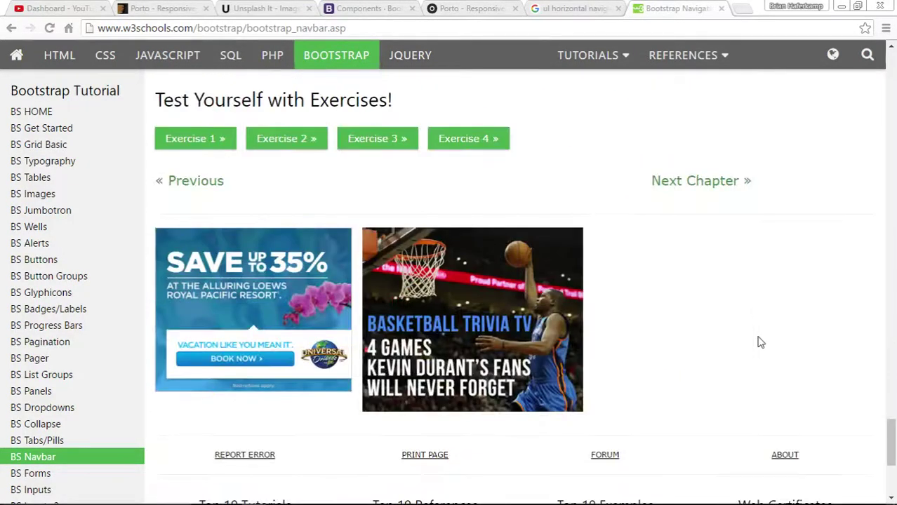
- Look through the Bootstrap tutorial's chapter list for other navigation topics
scroll(85, 351, down, 2)
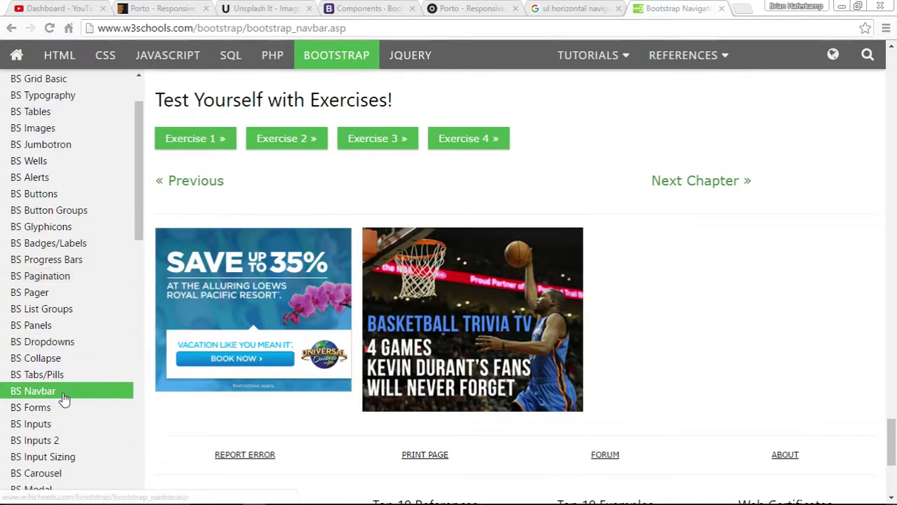
scroll(63, 398, down, 2)
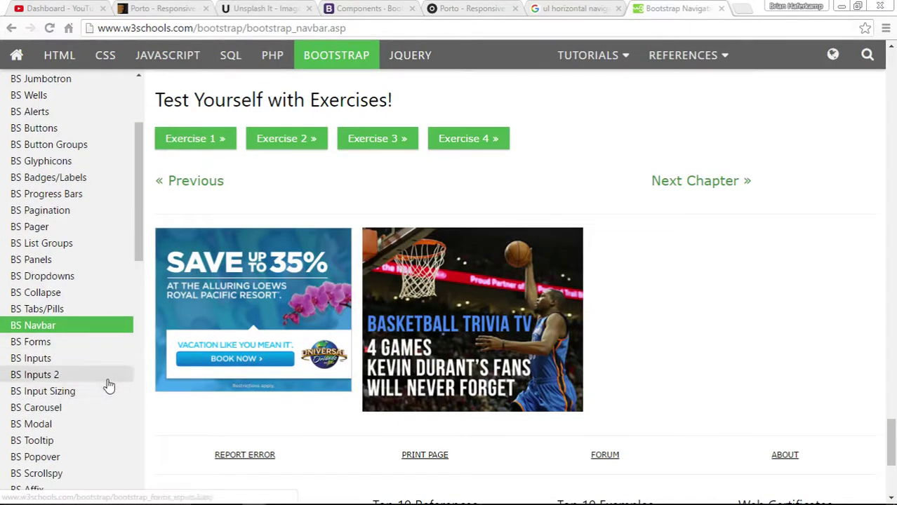
scroll(110, 387, down, 2)
scroll(111, 387, down, 2)
scroll(110, 385, down, 2)
scroll(107, 385, up, 6)
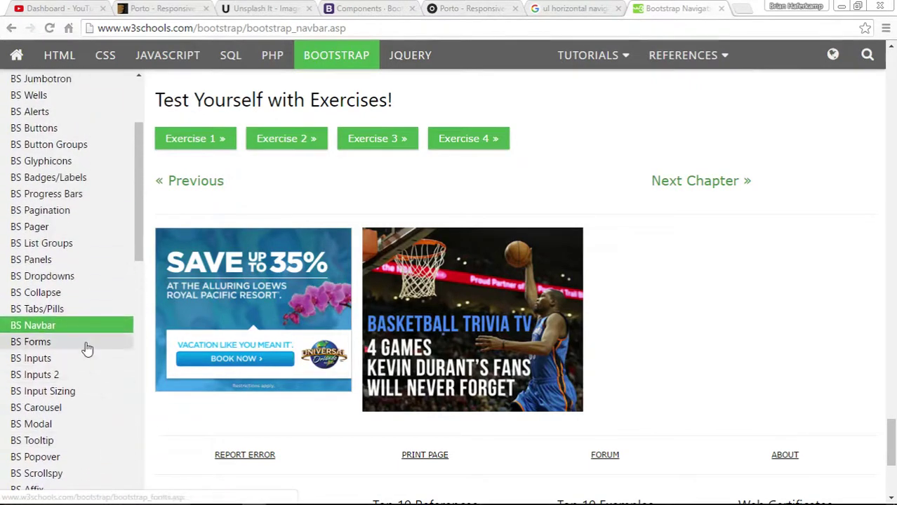
scroll(66, 263, up, 2)
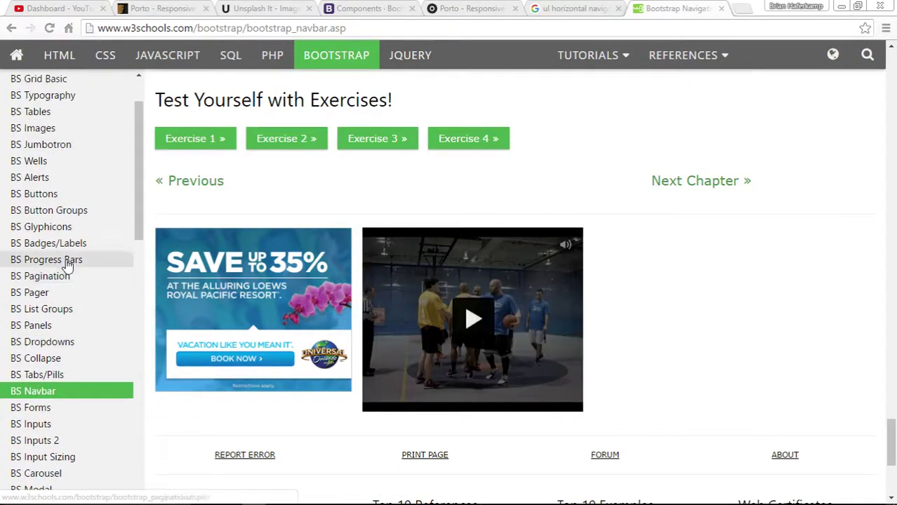
scroll(66, 257, up, 4)
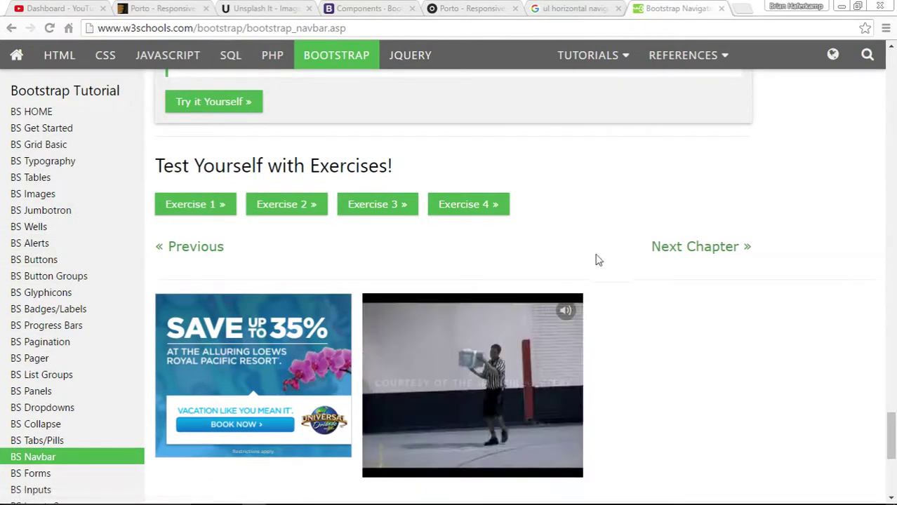
- Find and open the Bootstrap Navigation Components reference from the tutorial's reference topics
scroll(678, 294, down, 4)
scroll(100, 312, down, 8)
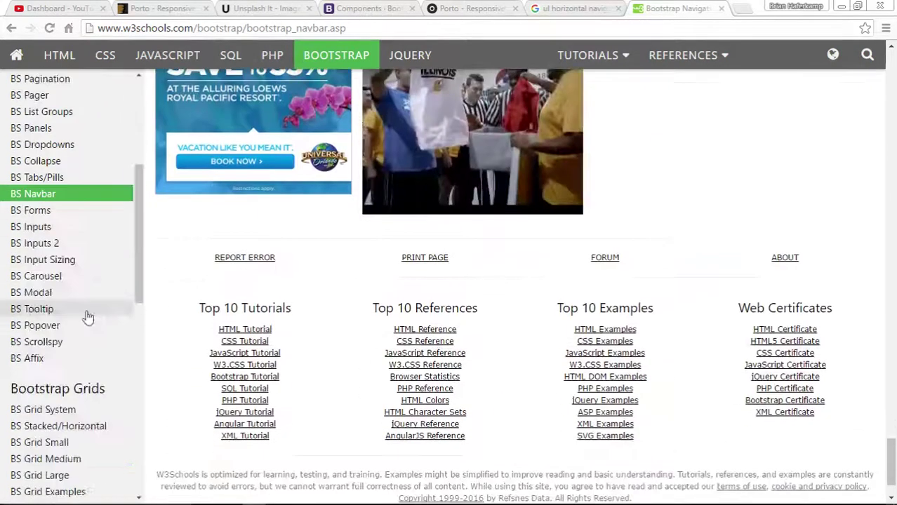
scroll(102, 305, down, 3)
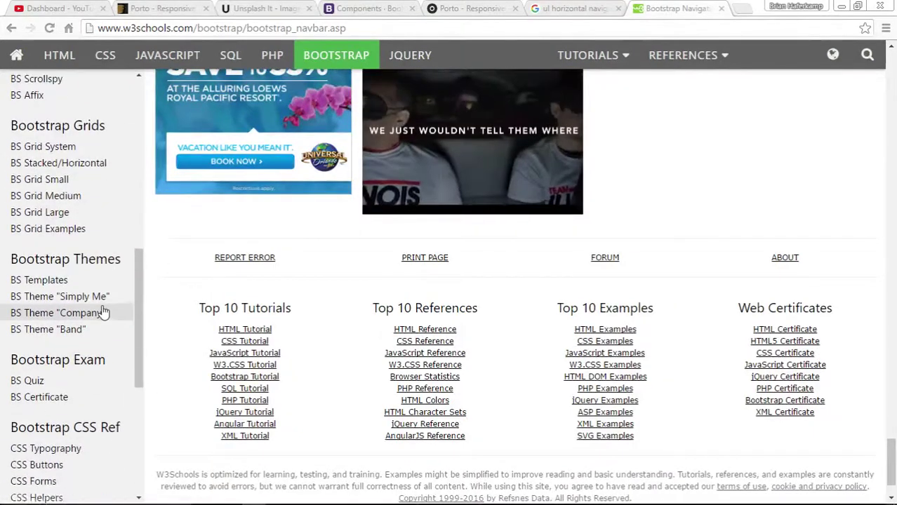
scroll(102, 305, down, 3)
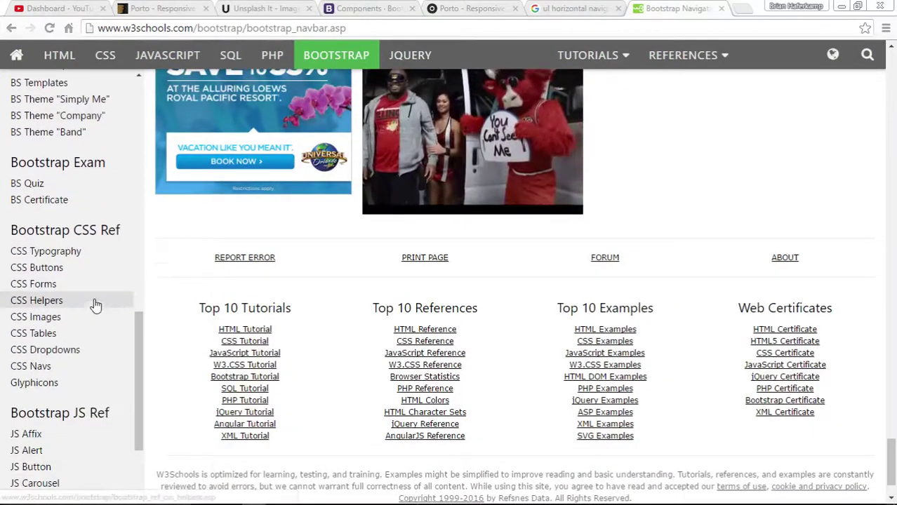
scroll(84, 344, down, 3)
click(78, 254)
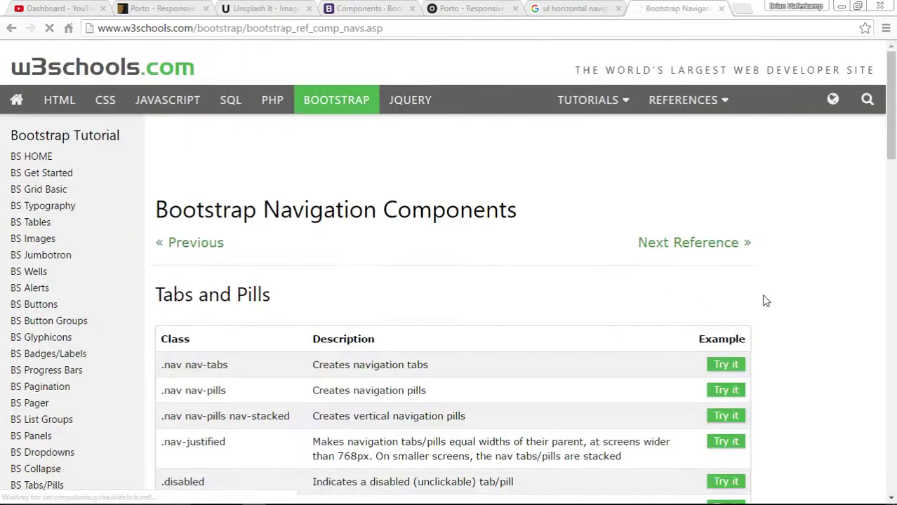
- Look through the Navigation Components class tables, from tabs and pills through breadcrumb, pagination and labels, for a horizontal list class
scroll(772, 309, down, 3)
scroll(772, 314, down, 3)
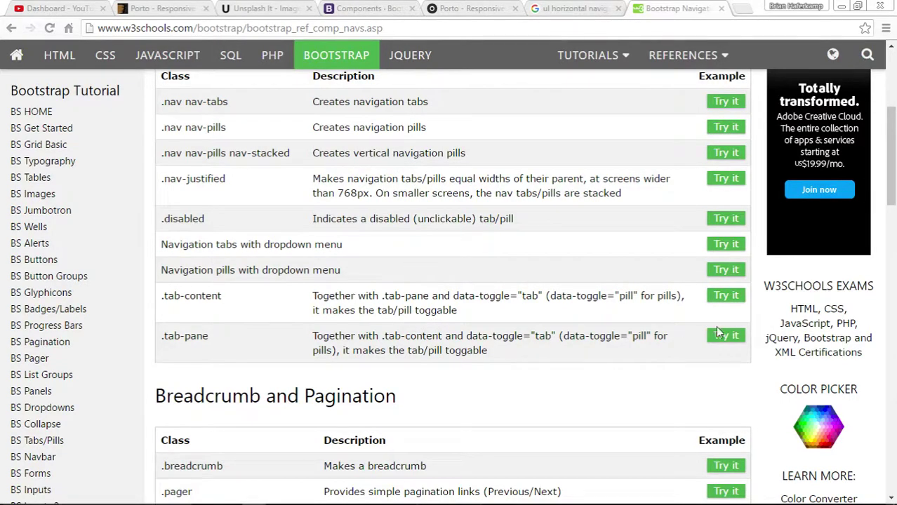
scroll(702, 327, down, 5)
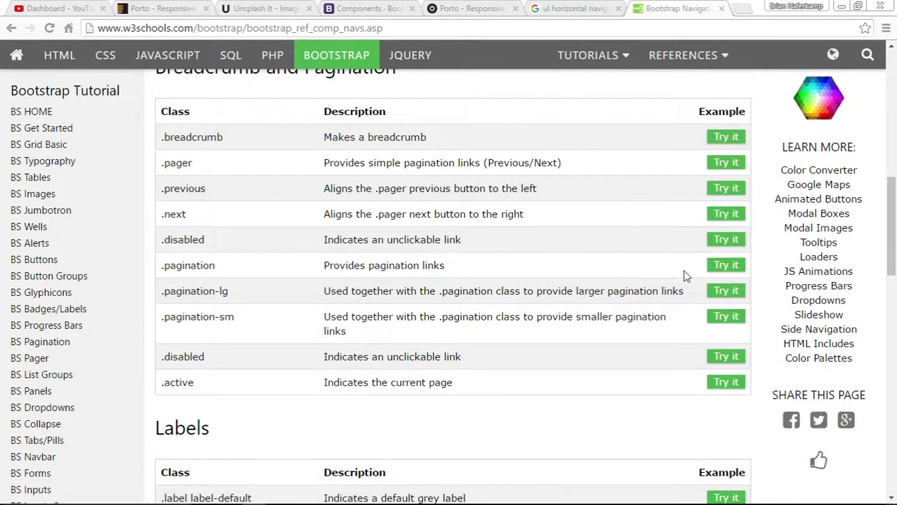
scroll(684, 275, down, 2)
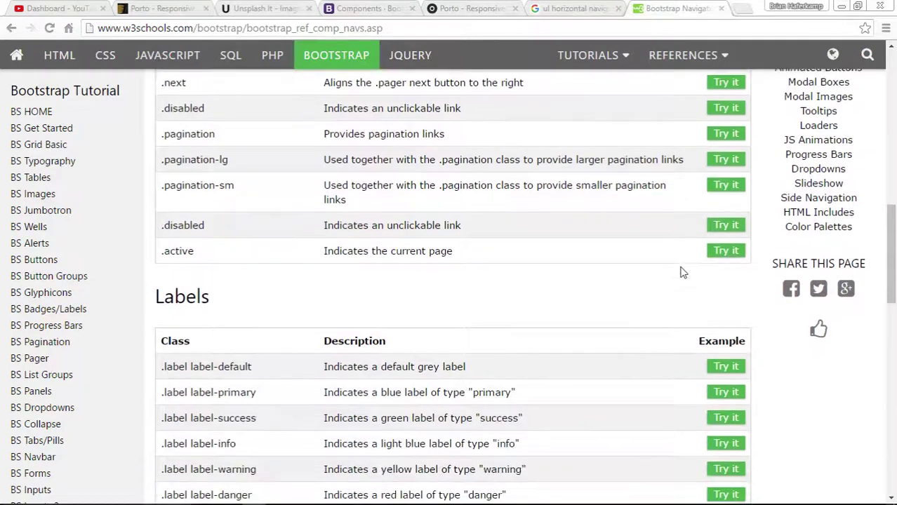
scroll(672, 264, down, 4)
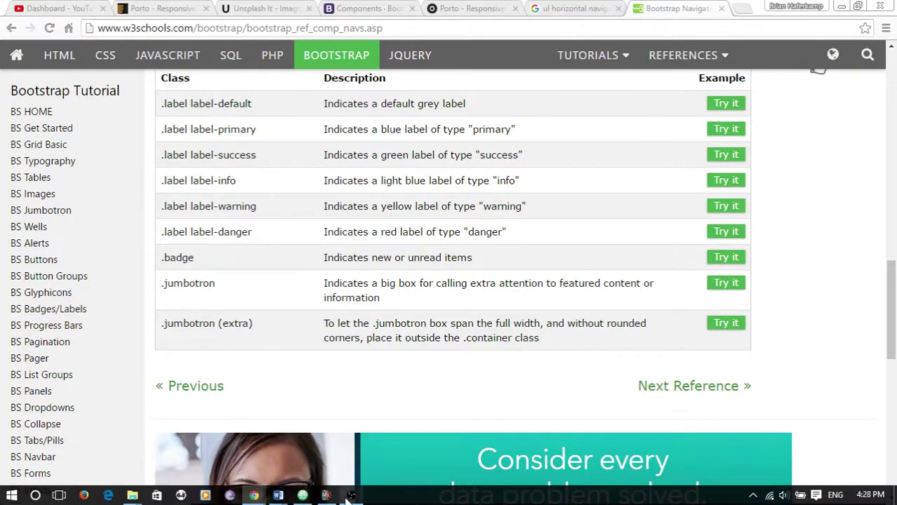
- Switch to Mobirise, try replacing the nav-bar class on the slider's ul with breadcrumb, and save the block
click(327, 495)
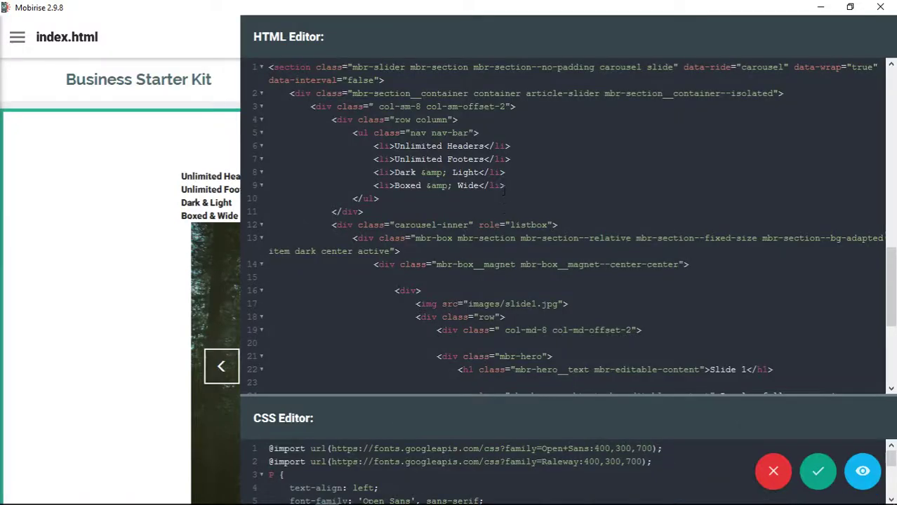
drag(431, 134, 470, 133)
text(breadcrumb)
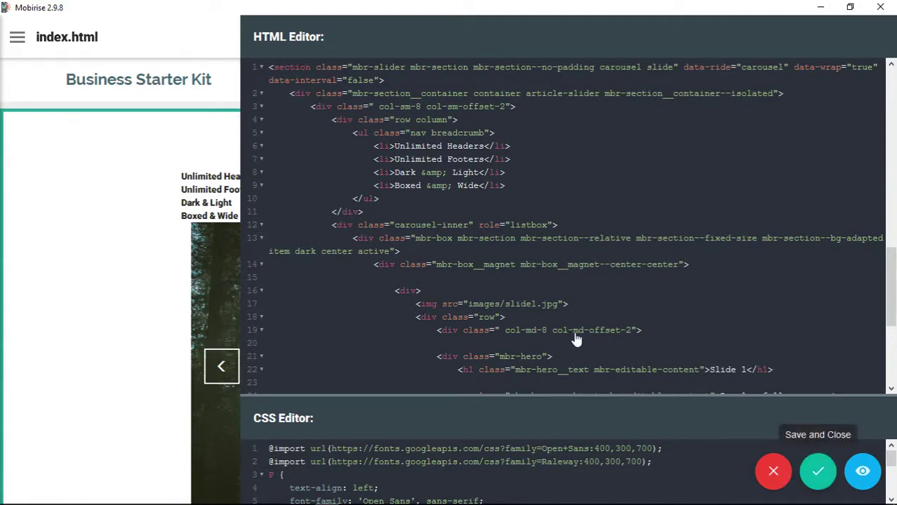
click(818, 471)
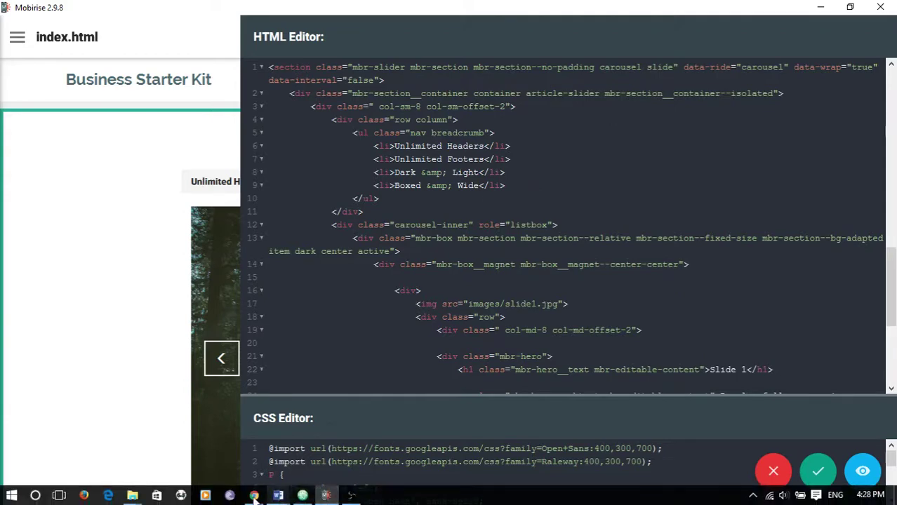
- Switch back to Chrome and return to the W3Schools CSS Navigation Bar tutorial visited earlier
mouse_move(253, 496)
click(253, 443)
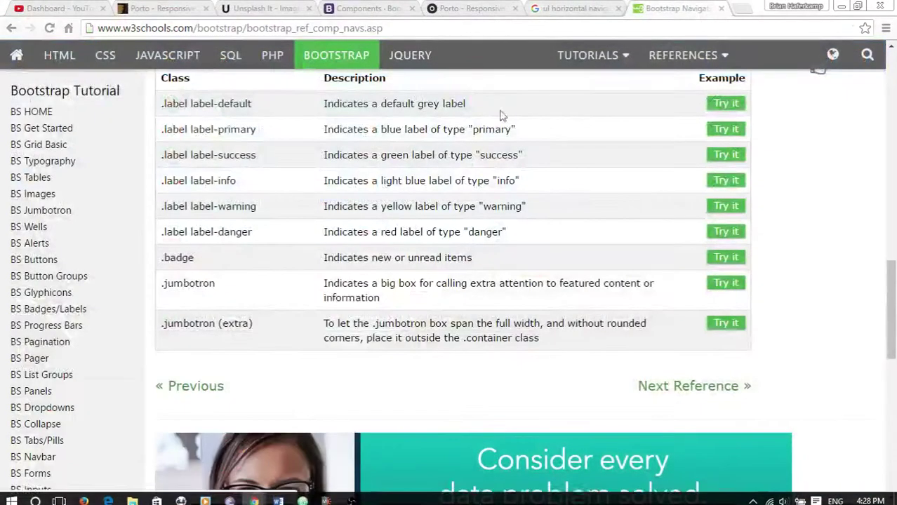
click(11, 30)
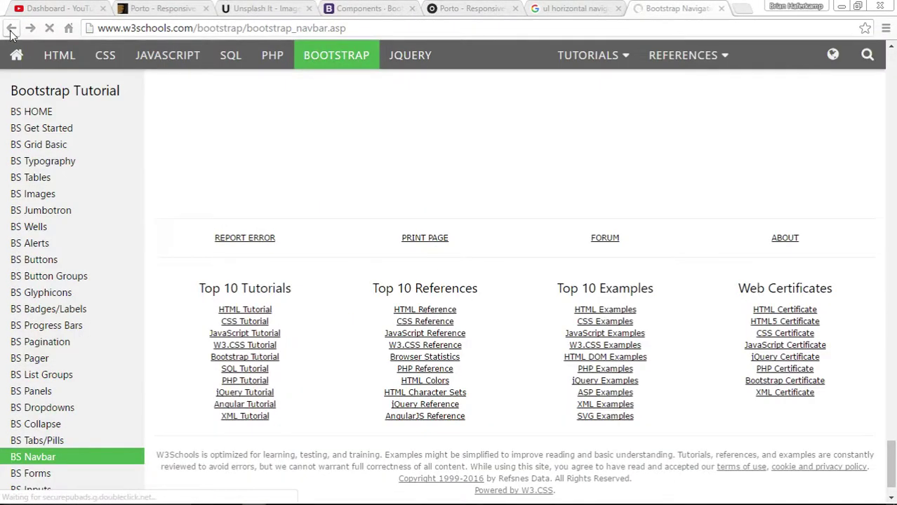
click(11, 31)
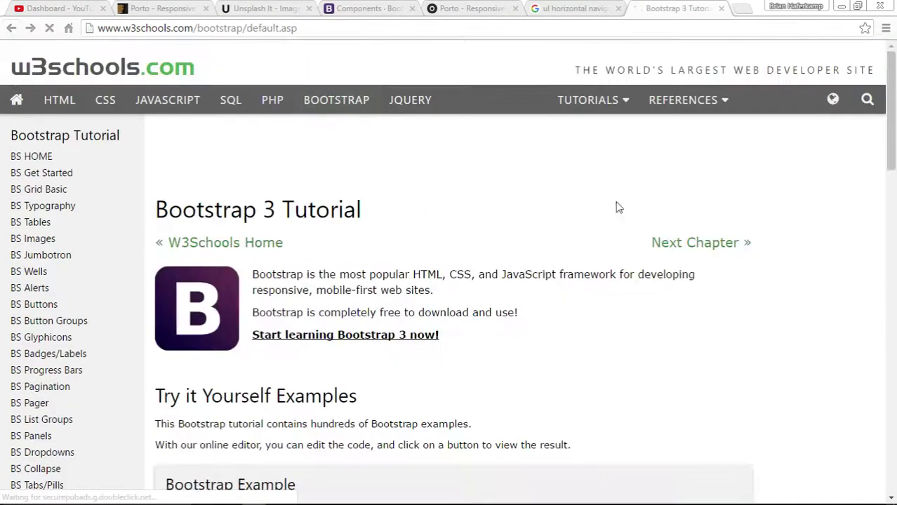
click(12, 28)
- Copy the example ul rule that sets list-style-type to none and both margin and padding to 0
scroll(702, 288, down, 6)
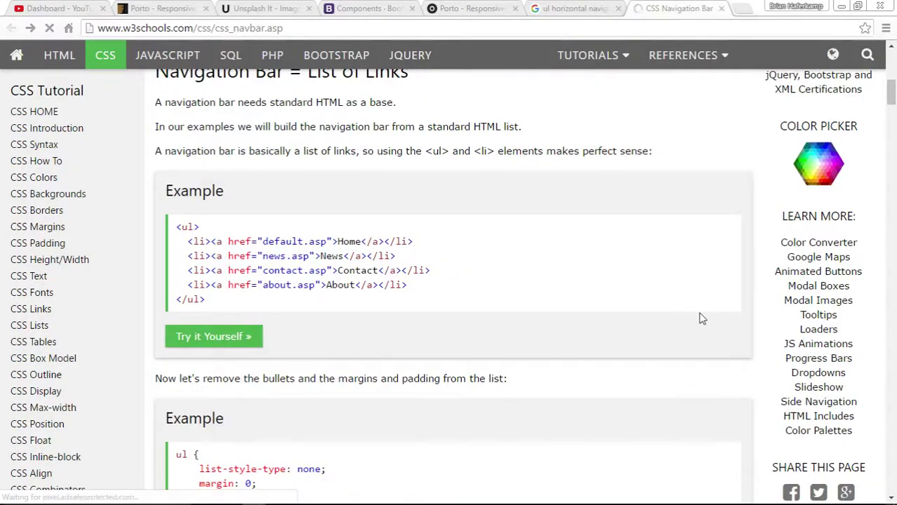
scroll(704, 315, down, 3)
scroll(708, 316, down, 2)
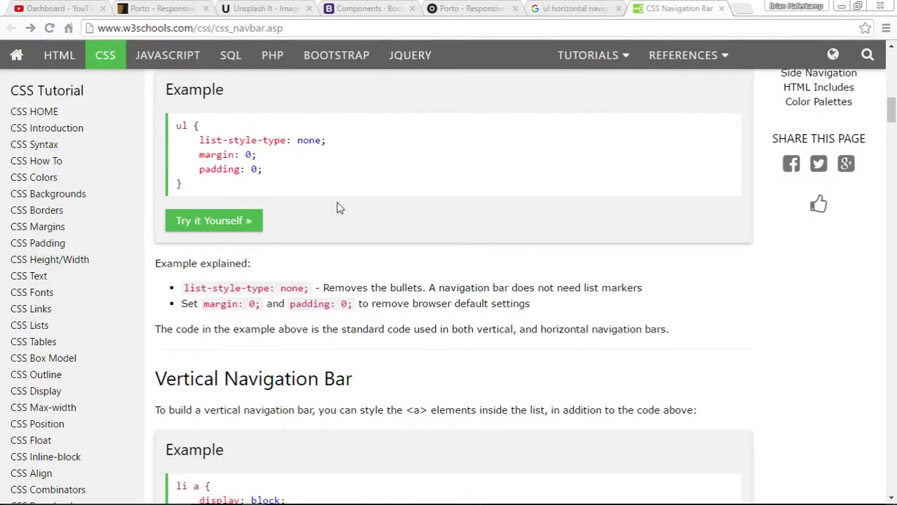
drag(183, 185, 175, 125)
key(ctrl+c)
- Switch to Mobirise and delete the whole class attribute from the ul tag above the carousel
mouse_move(311, 500)
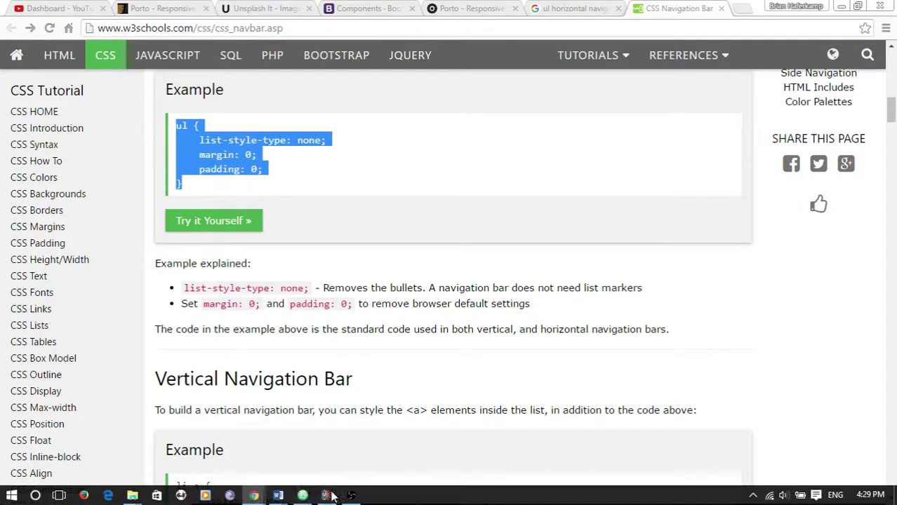
click(309, 497)
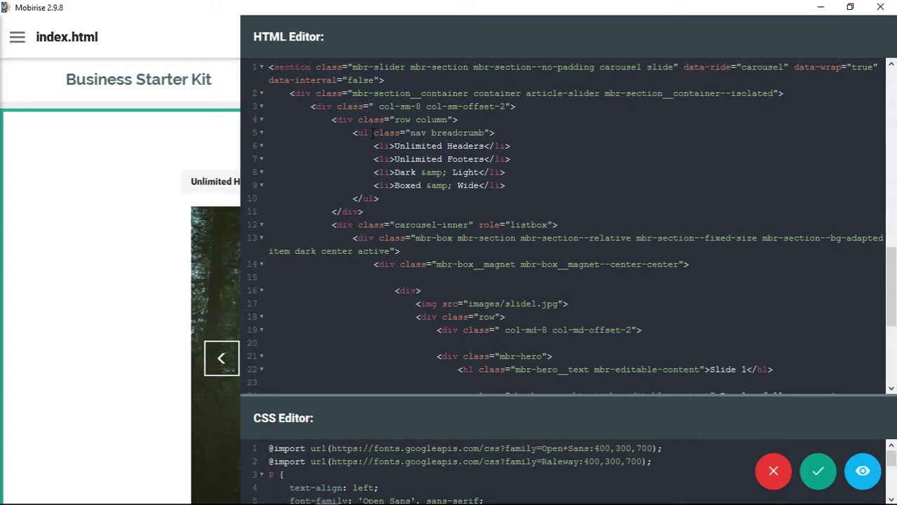
drag(373, 133, 485, 133)
key(BackSpace)
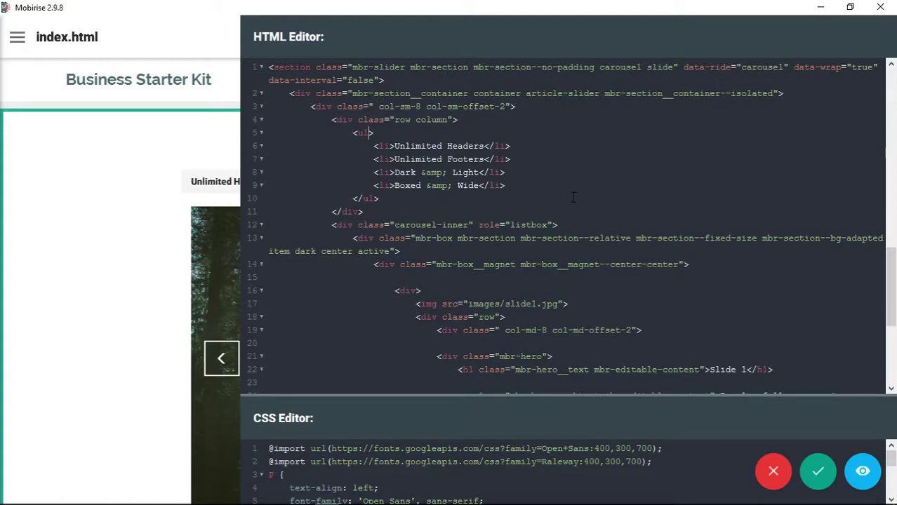
scroll(440, 194, down, 4)
scroll(494, 447, down, 2)
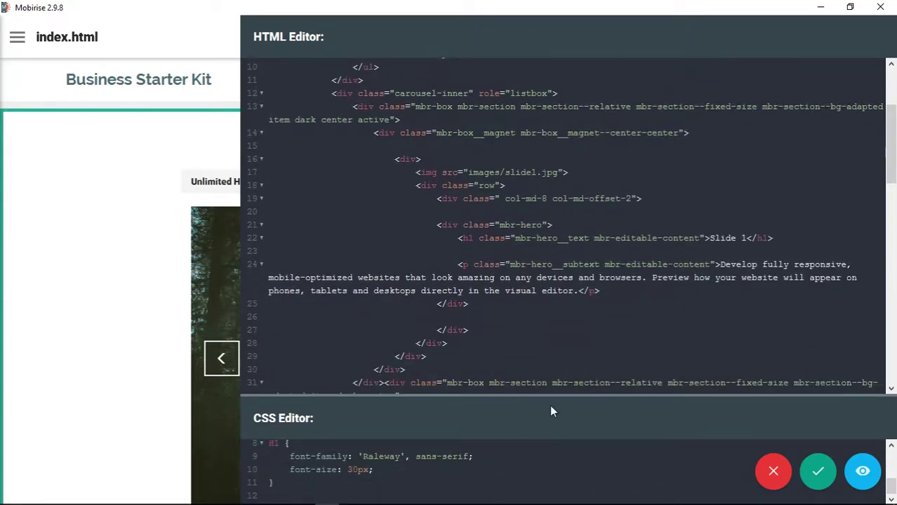
drag(558, 395, 560, 146)
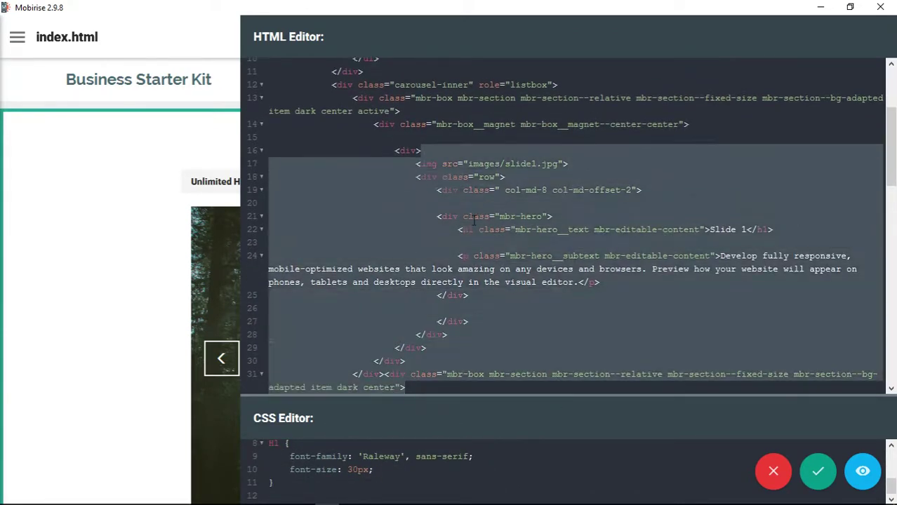
scroll(470, 222, up, 4)
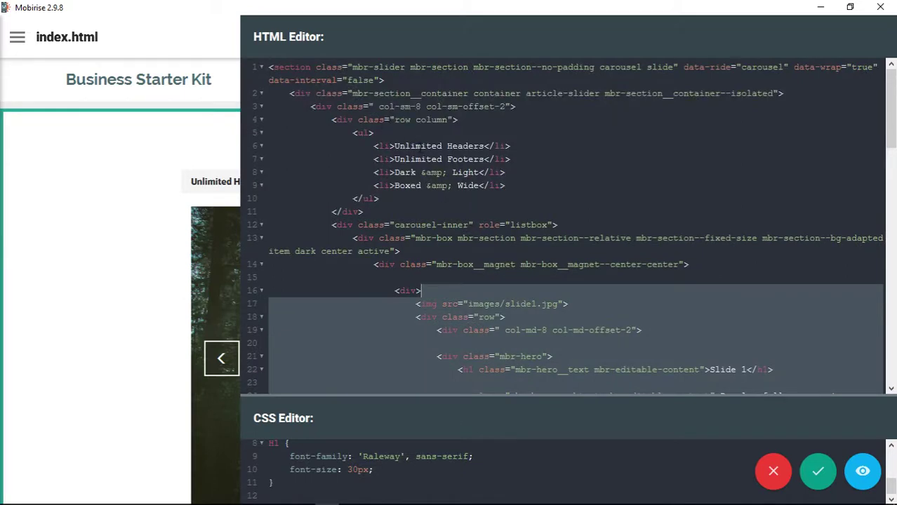
- Add id="words-over-slider" to the "row column" div that wraps the ul list
click(597, 184)
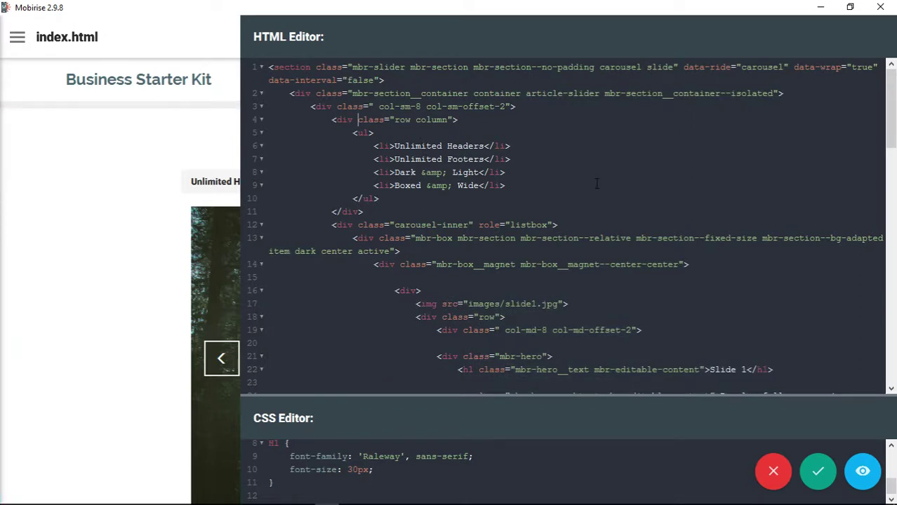
text(id =)
key(BackSpace)
key(BackSpace)
key(BackSpace)
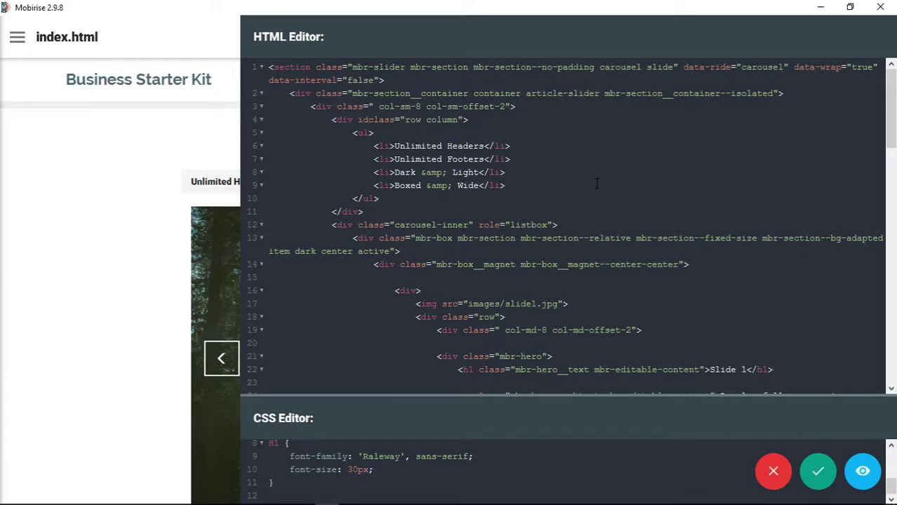
text(="")
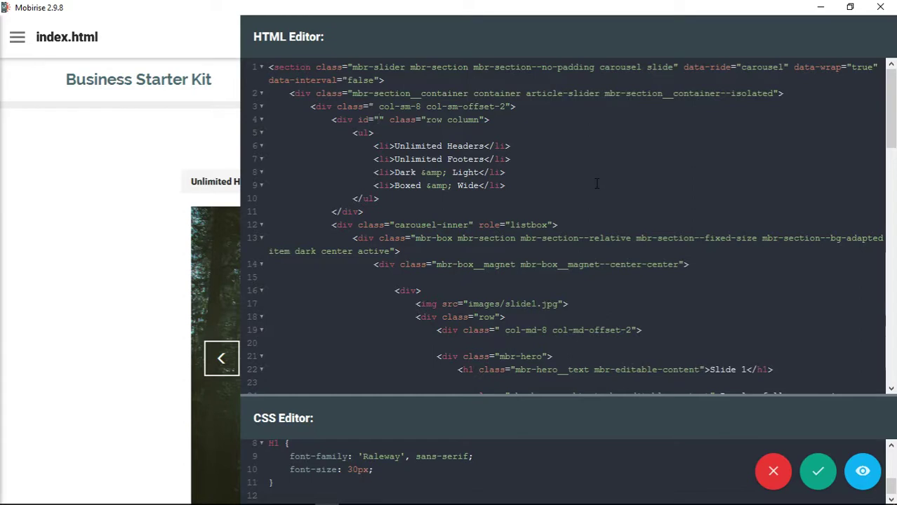
text(words-over-)
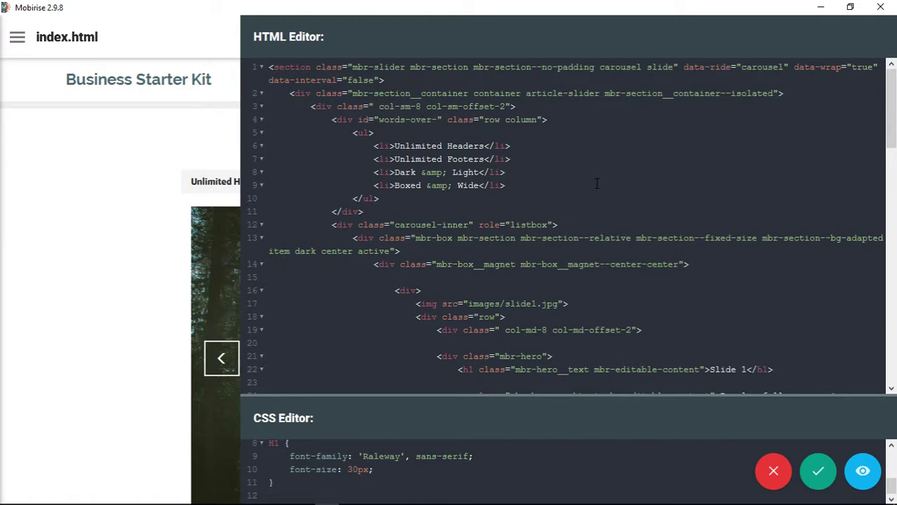
text(slider)
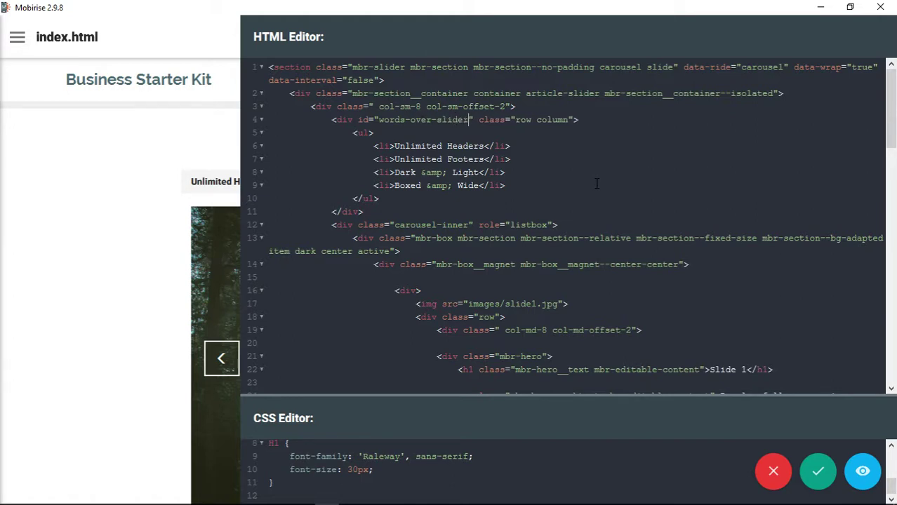
- Enlarge the CSS editor and add a #words-over-slider rule below the H1 rule, with the copied ul rule pasted inside it
scroll(581, 169, down, 3)
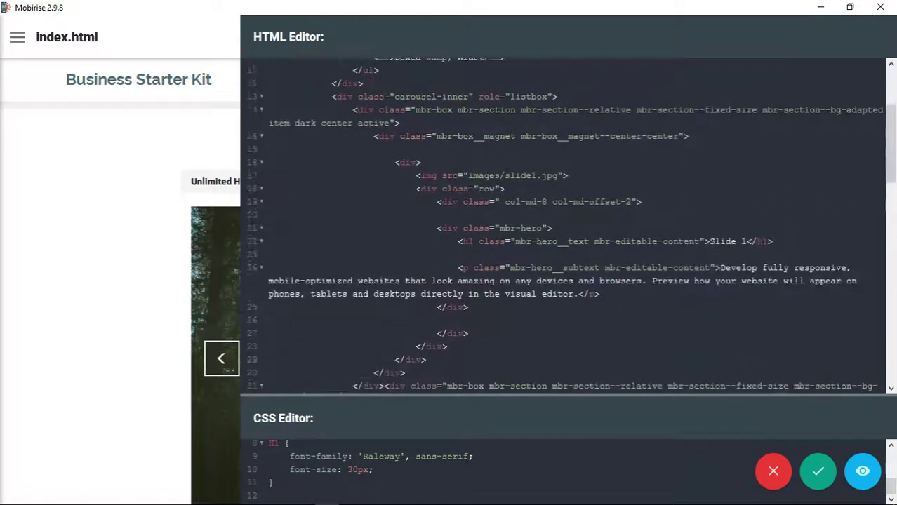
drag(609, 398, 609, 167)
click(384, 355)
key(Return)
key(Return)
text(#words-ov)
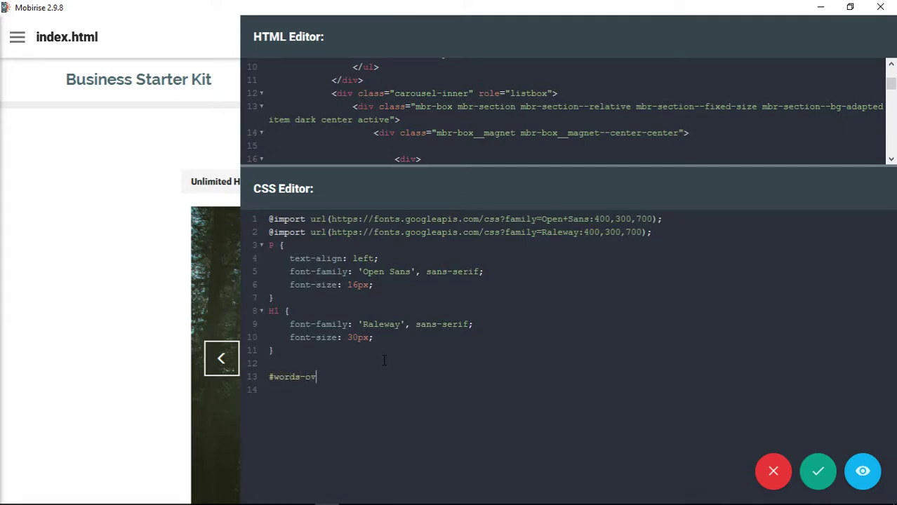
text(er-slider {)
key(Return)
key(ctrl+v)
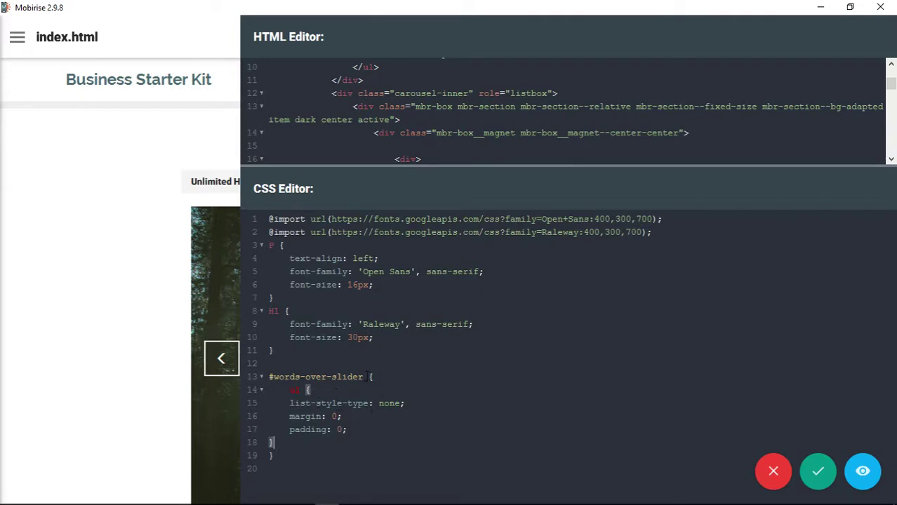
- Change the selector to #words-over-slider ul, remove the nested ul line and the extra closing brace, and save the block
click(364, 377)
text(ul)
drag(316, 390, 254, 389)
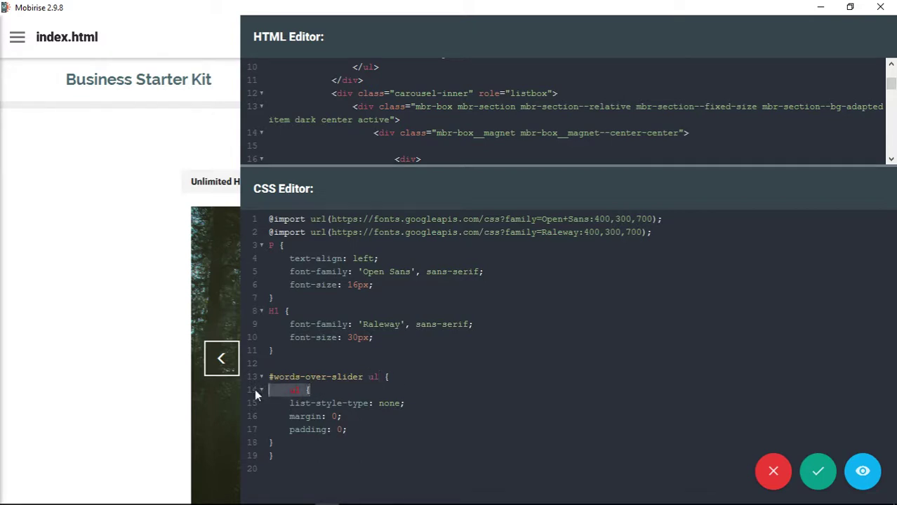
key(BackSpace)
key(BackSpace)
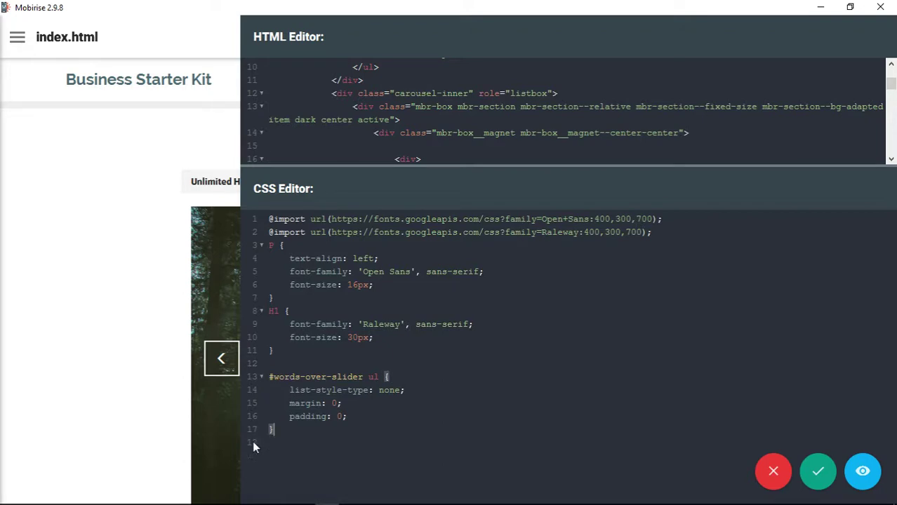
click(818, 472)
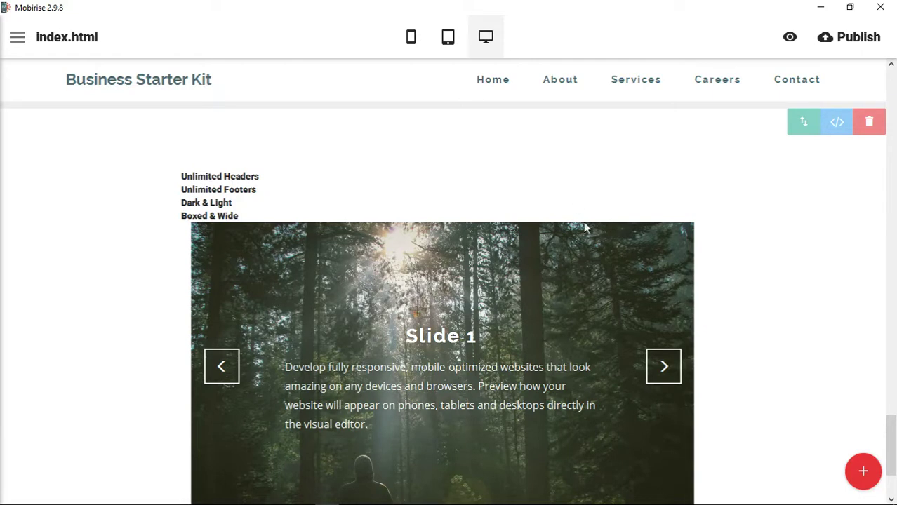
- Reopen the slider block's code editor, then switch to the Chrome window with the CSS Navigation Bar tutorial
click(837, 121)
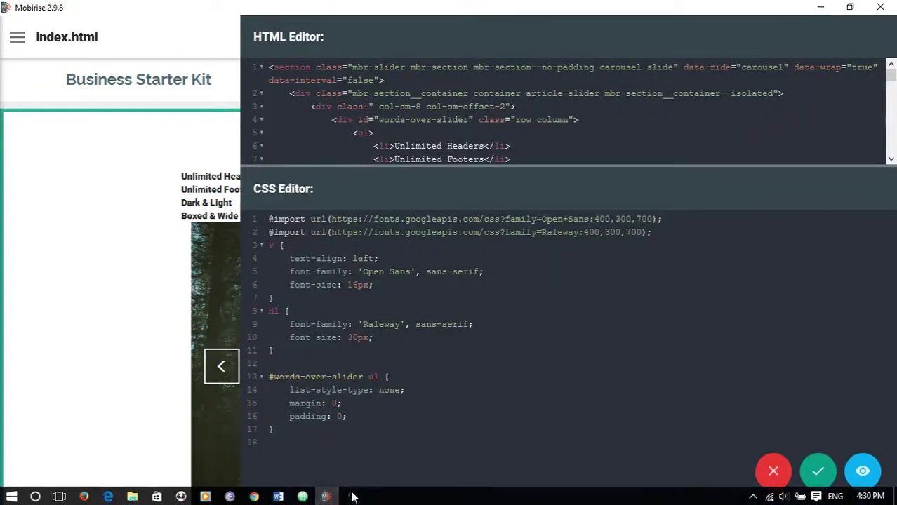
mouse_move(253, 495)
click(385, 450)
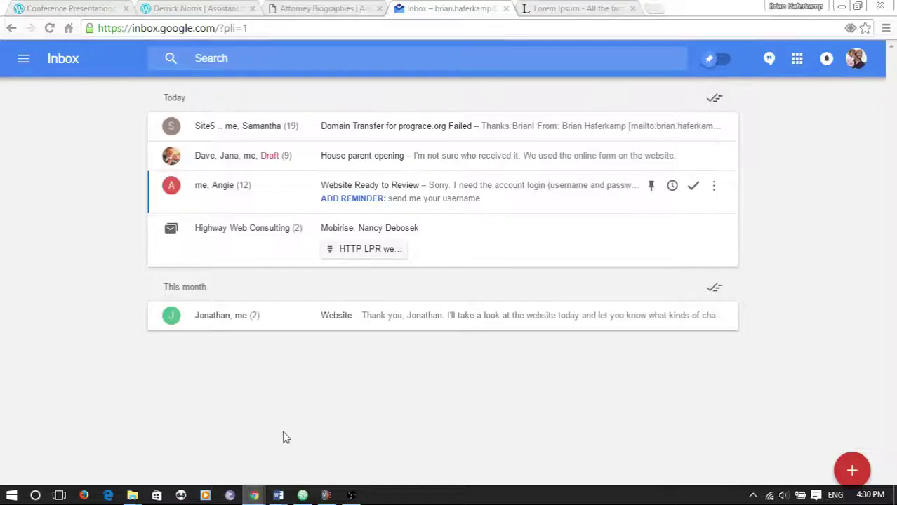
click(295, 450)
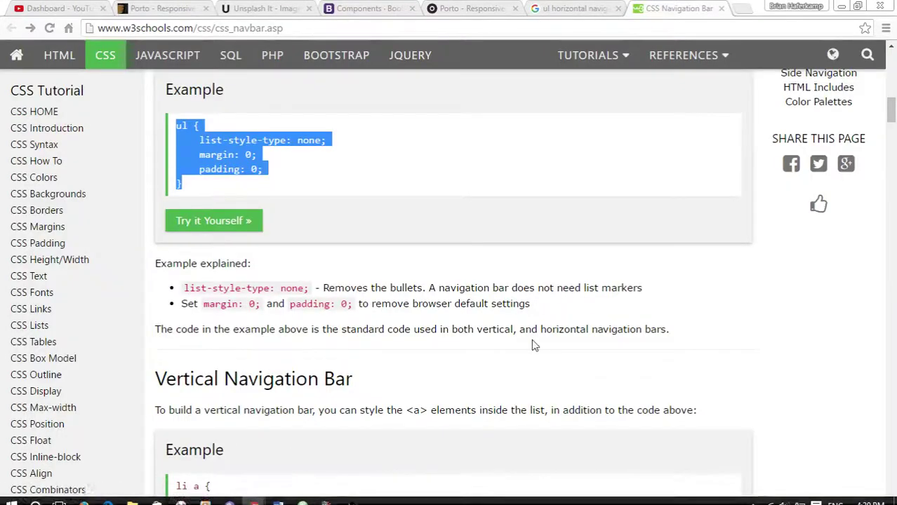
- Look through the CSS Navigation Bar tutorial, past the vertical examples, for the Horizontal Navigation Bar section
scroll(723, 327, down, 3)
scroll(766, 332, down, 1)
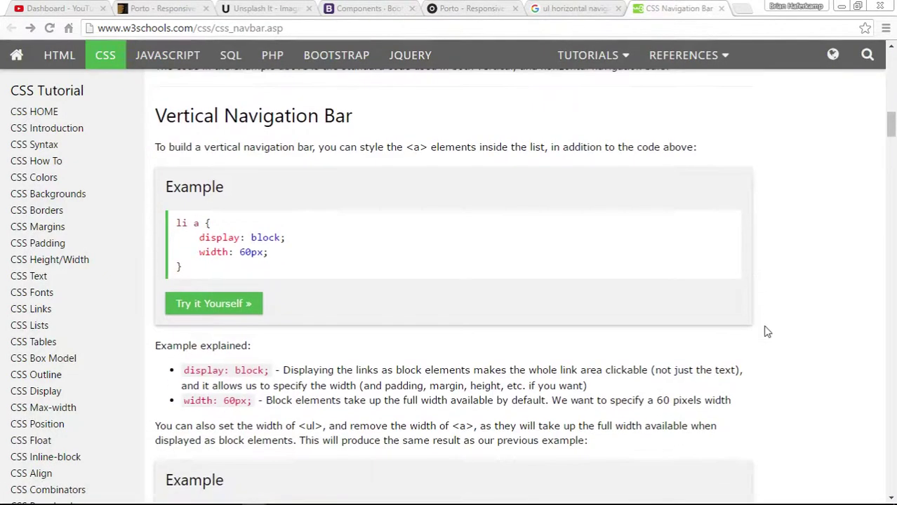
scroll(748, 364, down, 3)
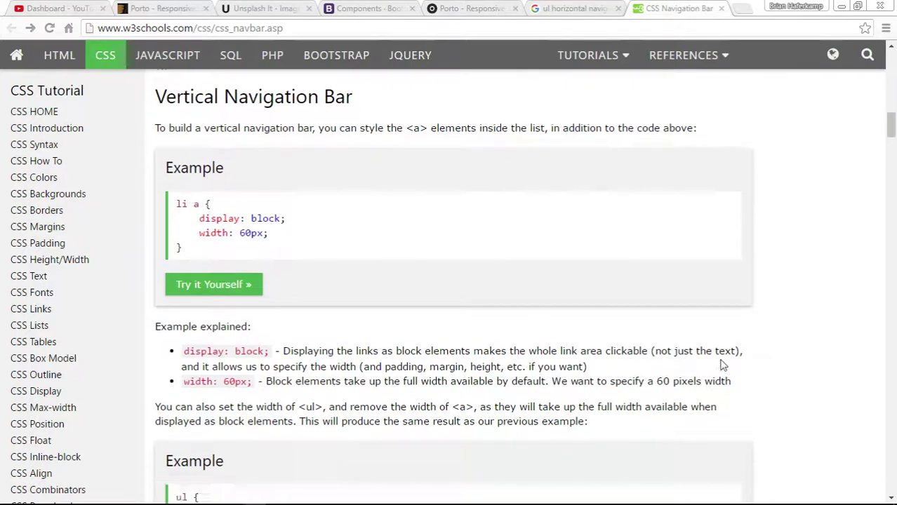
scroll(748, 364, down, 7)
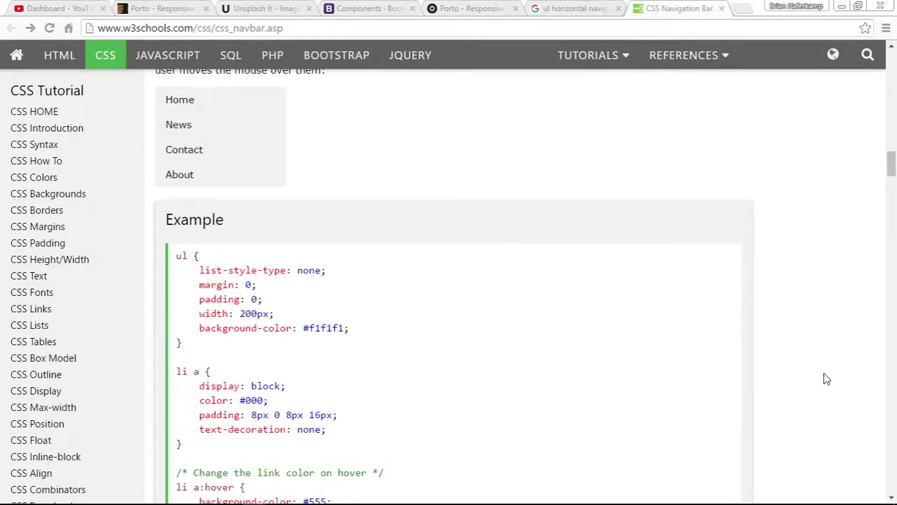
scroll(807, 365, down, 5)
scroll(807, 365, down, 6)
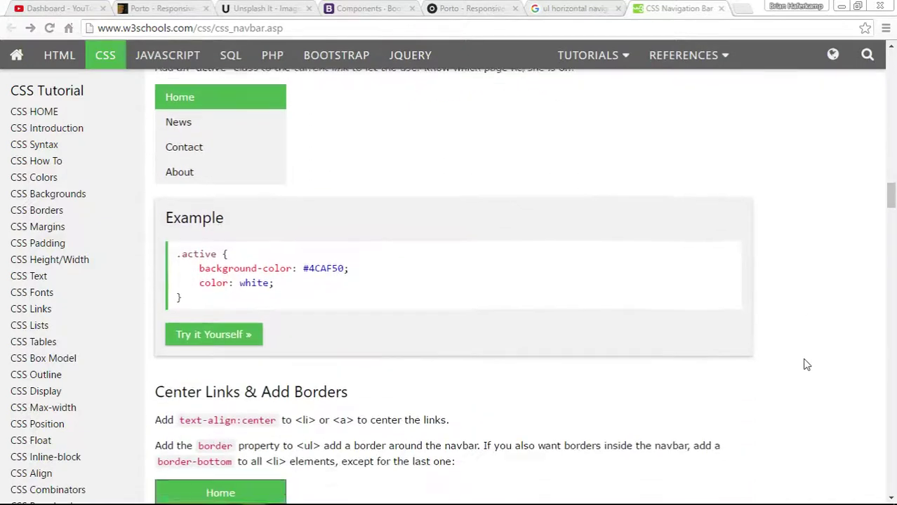
scroll(807, 365, down, 7)
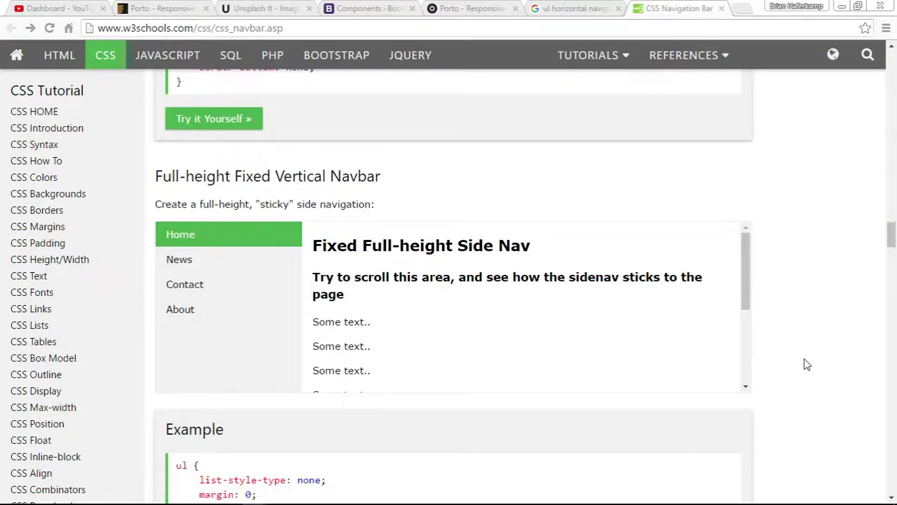
scroll(807, 365, down, 6)
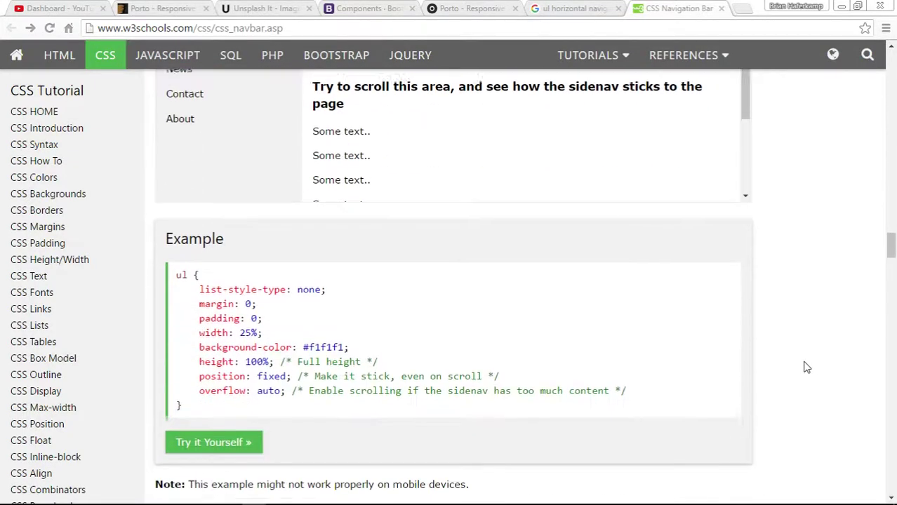
scroll(807, 368, down, 2)
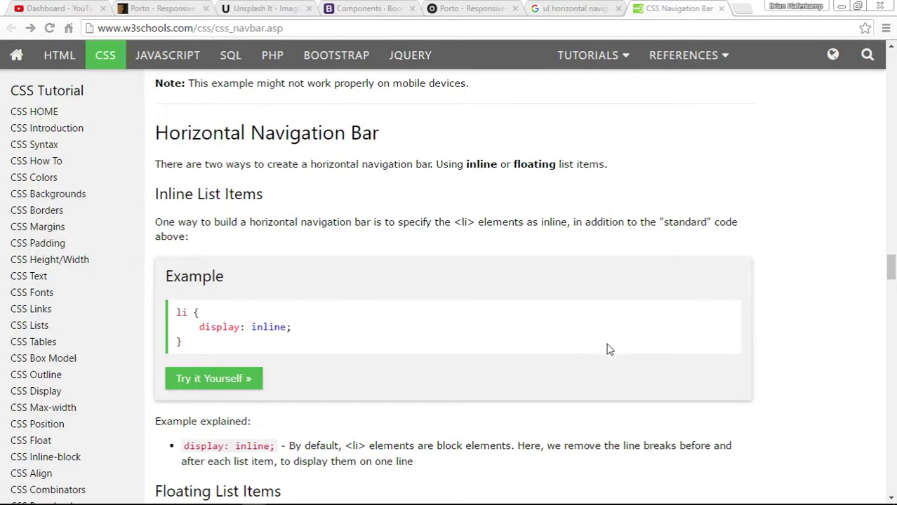
- Compare the Inline List Items and Floating List Items examples for building a horizontal navigation bar
scroll(492, 400, down, 3)
scroll(842, 393, down, 3)
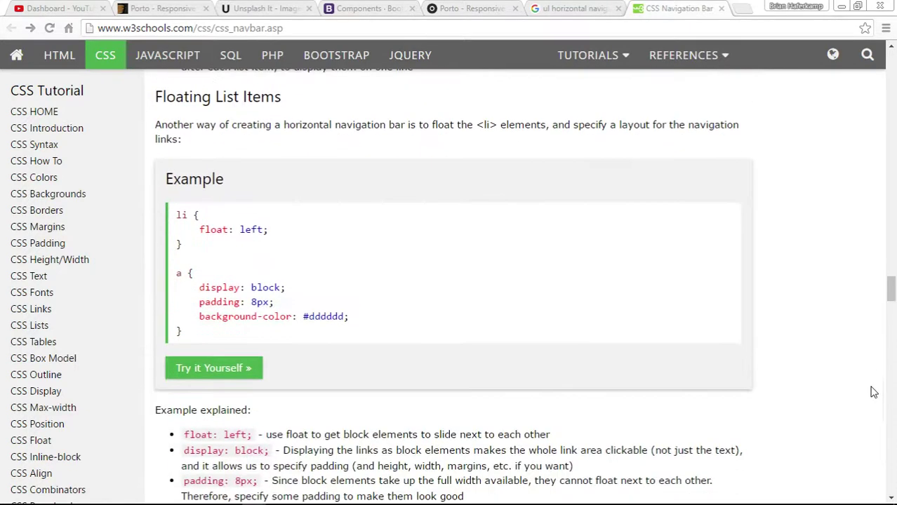
scroll(792, 400, up, 1)
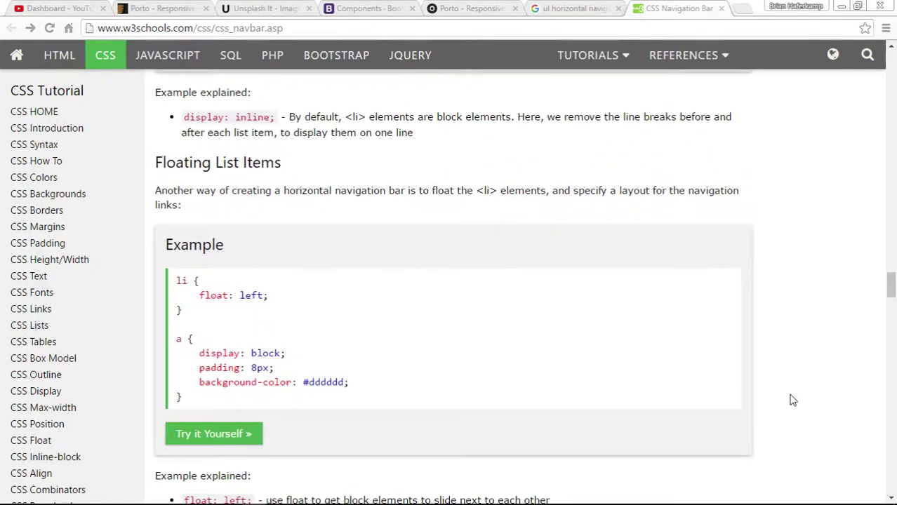
scroll(792, 400, up, 3)
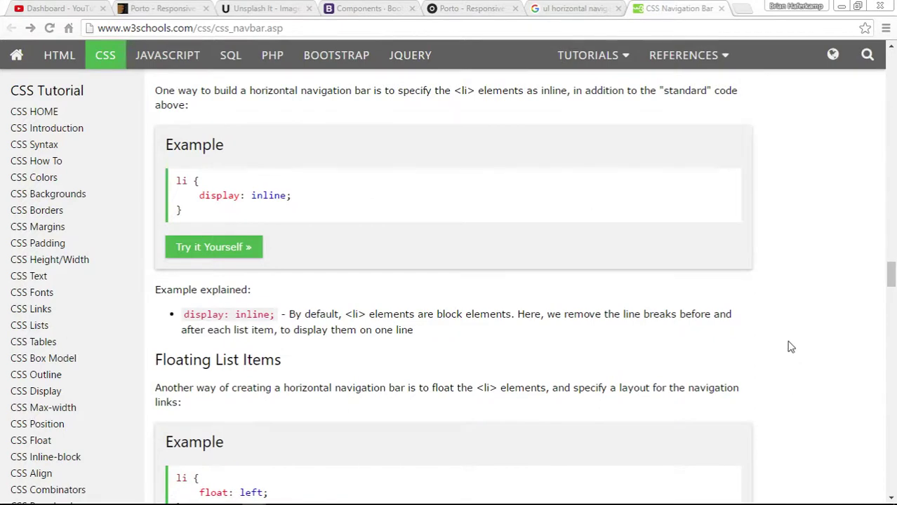
scroll(790, 349, down, 6)
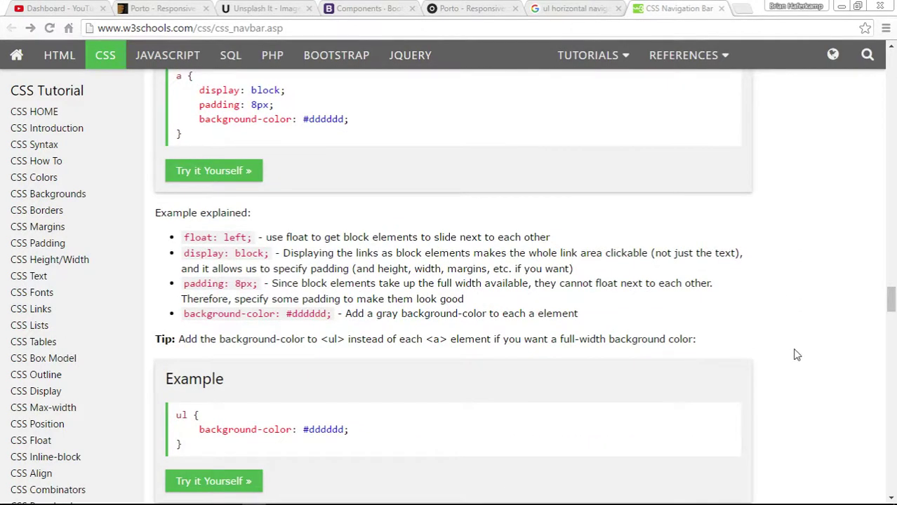
scroll(792, 377, up, 3)
scroll(792, 377, up, 1)
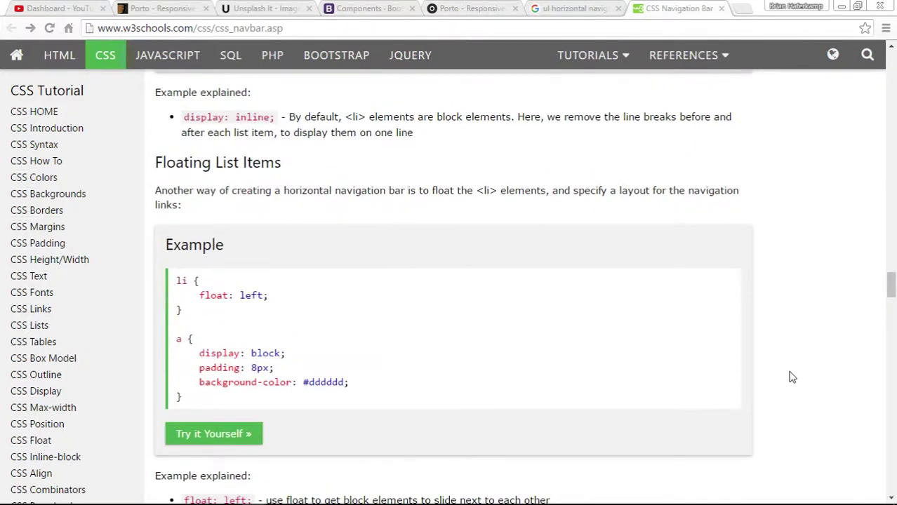
scroll(792, 378, up, 5)
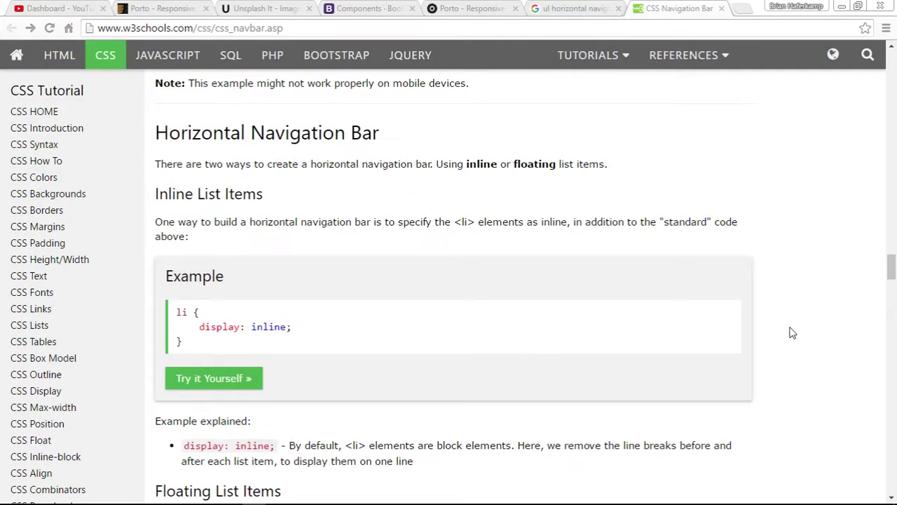
scroll(793, 444, down, 1)
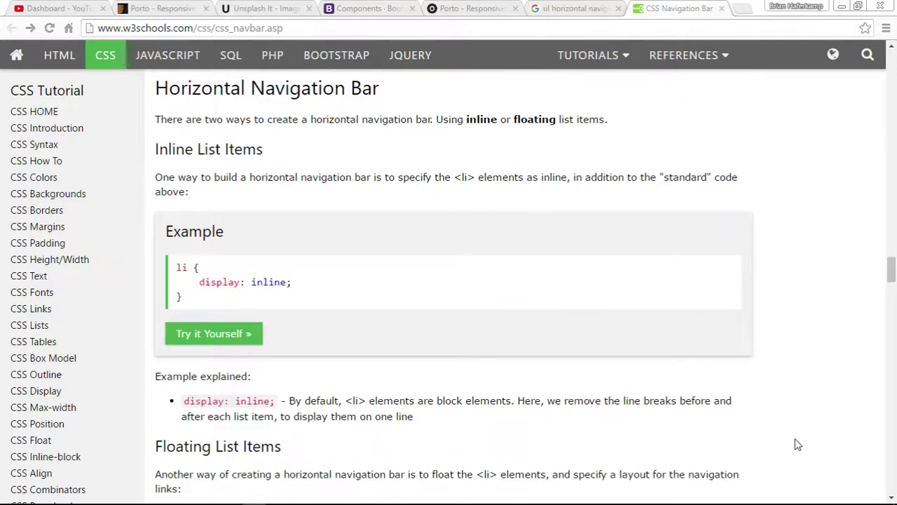
- Copy display: inline; from the inline li example into Mobirise's #words-over-slider ul rule below the padding line, and save the block
scroll(797, 445, down, 2)
drag(291, 129, 192, 129)
key(ctrl+c)
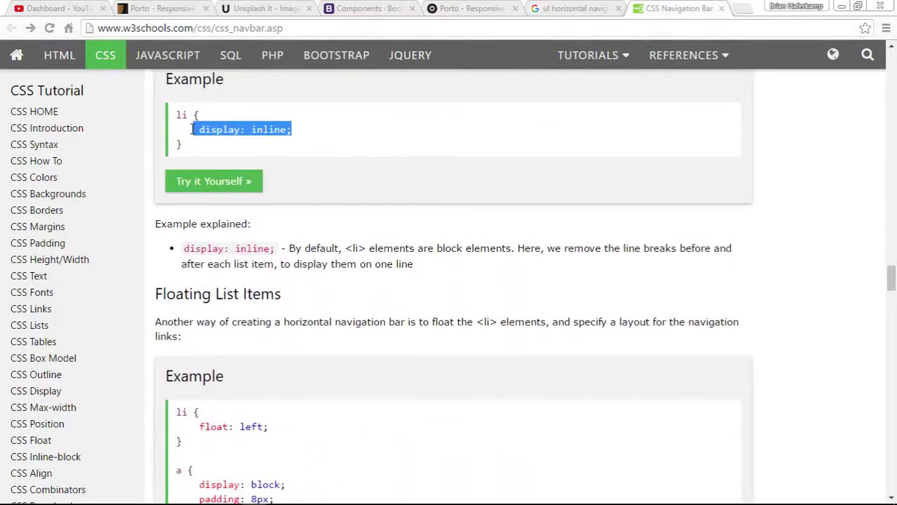
mouse_move(339, 500)
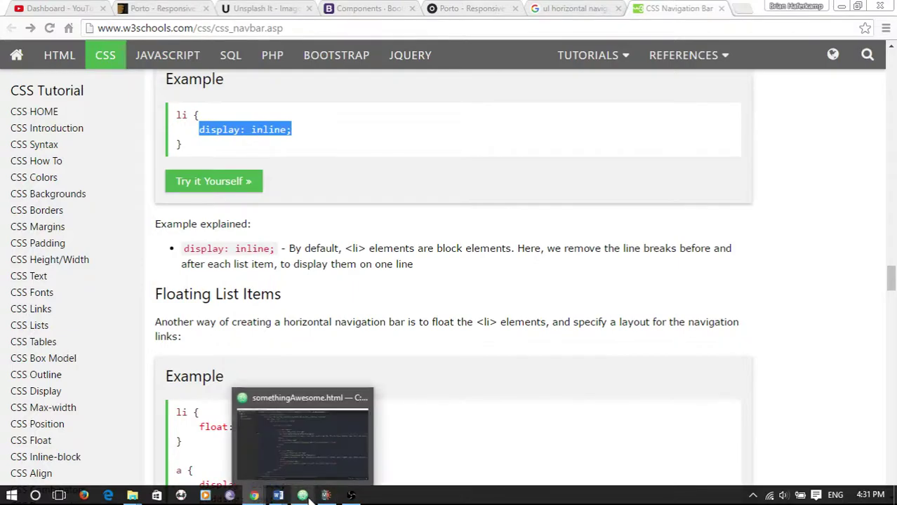
click(327, 496)
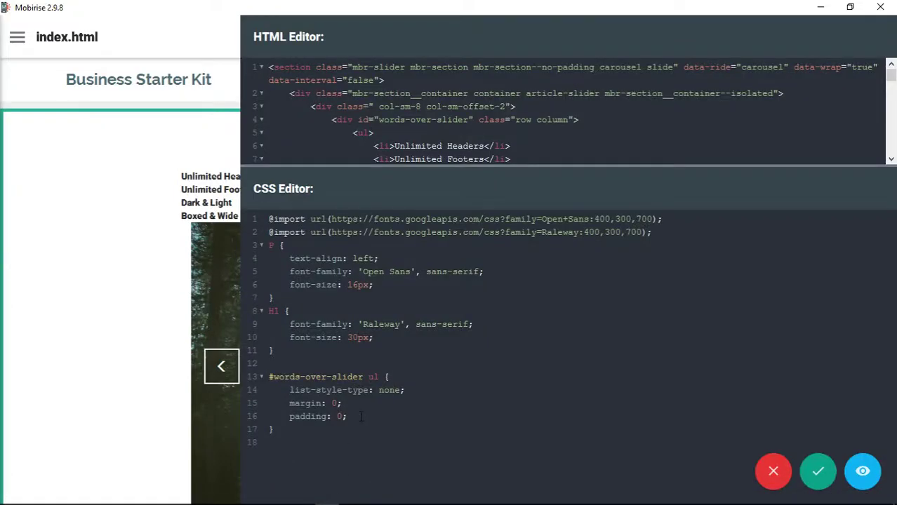
key(Return)
key(ctrl+v)
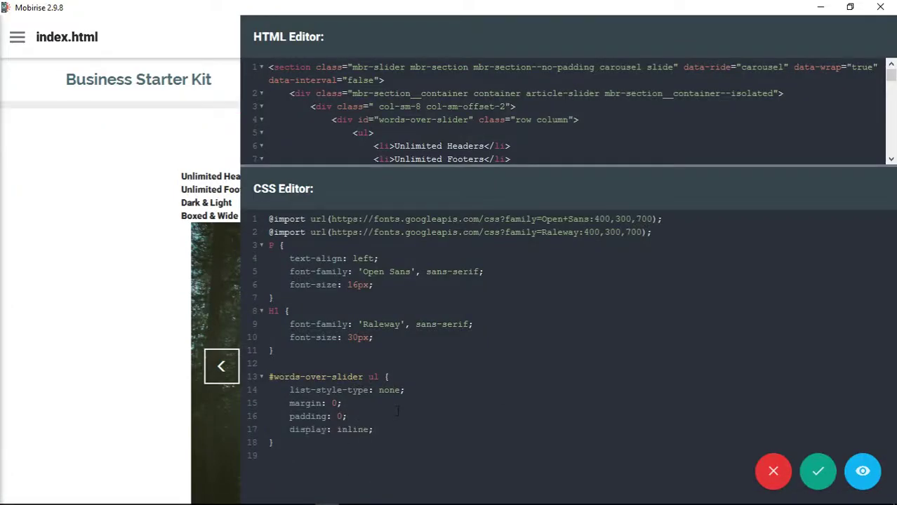
click(819, 471)
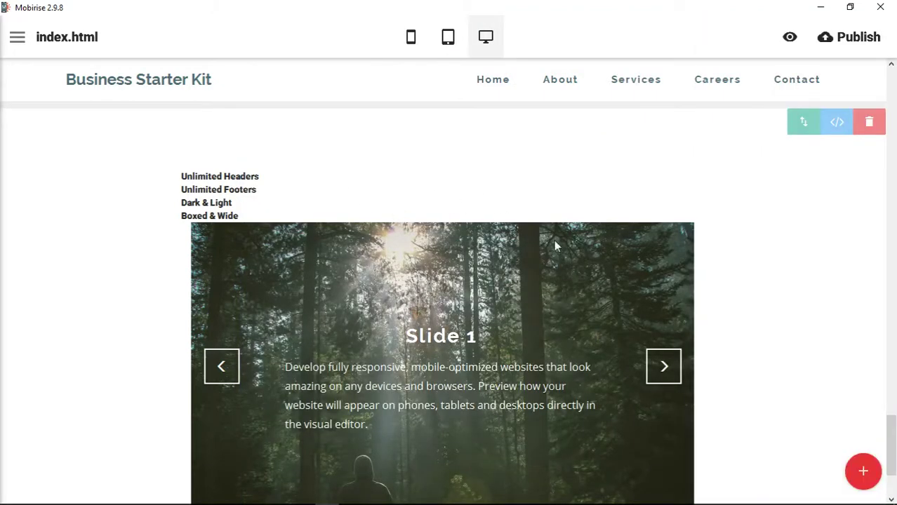
- Reopen the slider block's code, change the ul rule's display value to block, and save the block
click(836, 122)
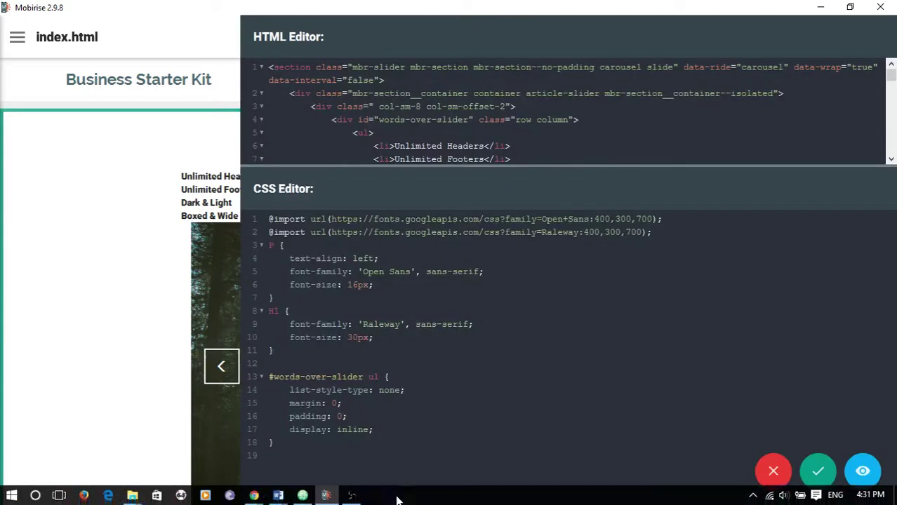
double_click(344, 430)
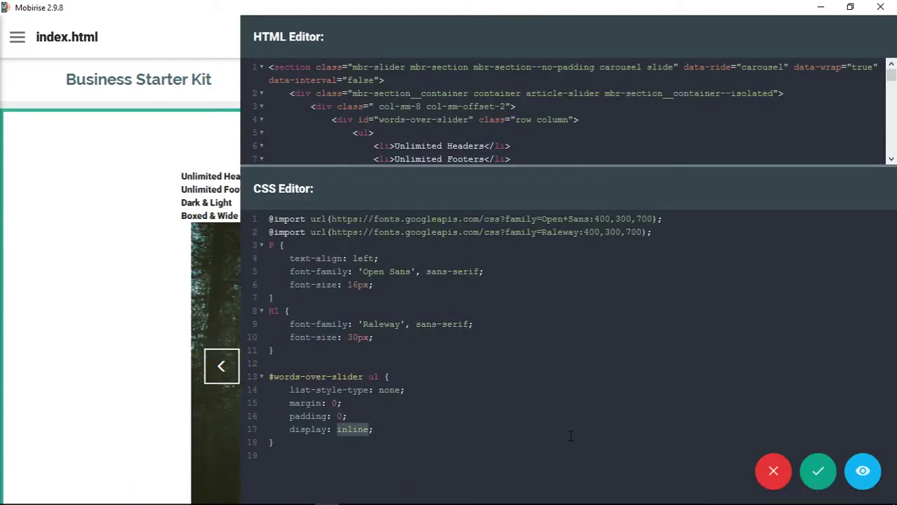
text(block)
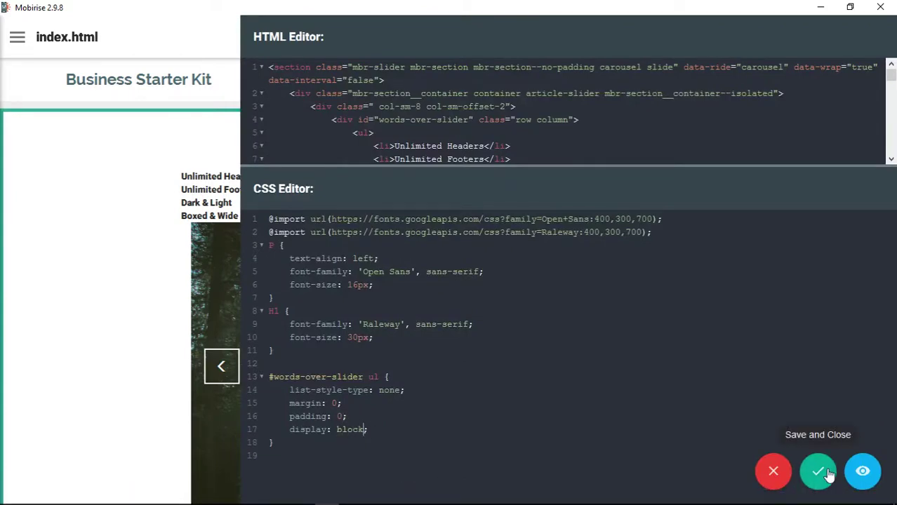
click(819, 472)
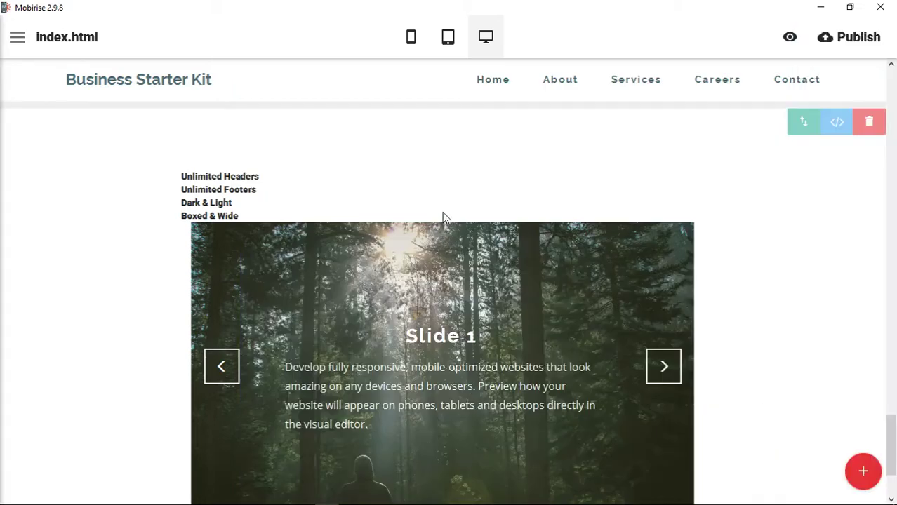
- Reopen the slider block's code and delete the display: block; line from the #words-over-slider ul rule
click(837, 121)
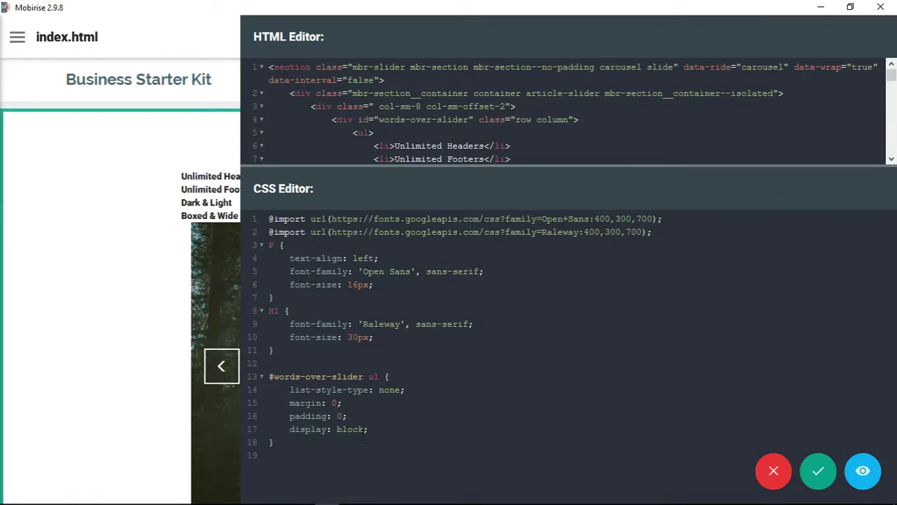
drag(361, 430, 300, 436)
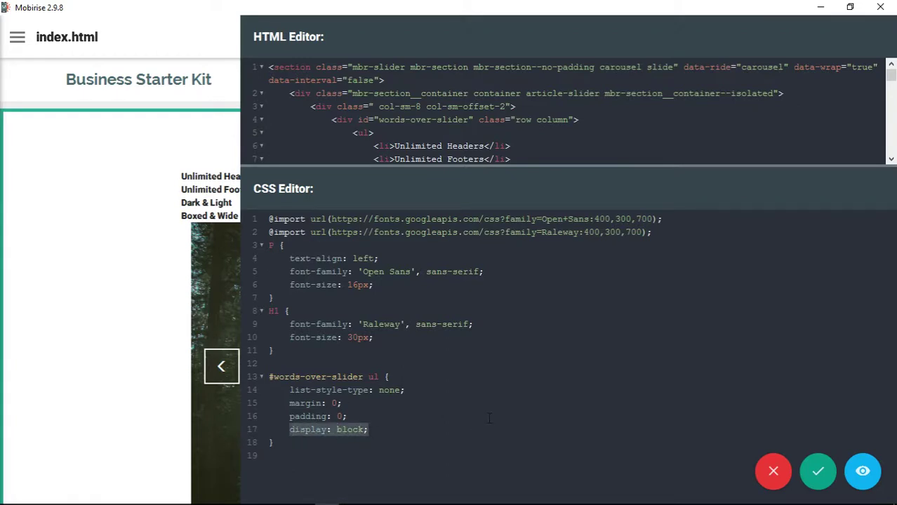
key(BackSpace)
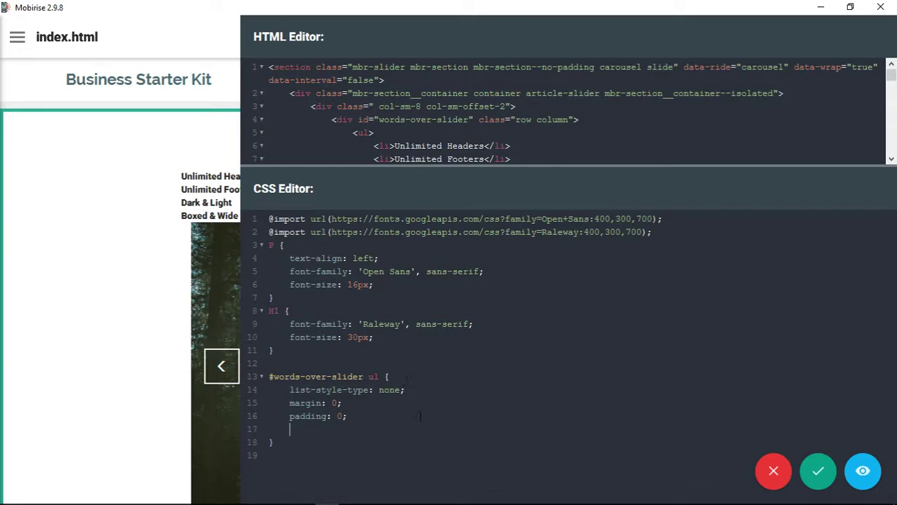
key(BackSpace)
- Duplicate the whole #words-over-slider ul rule below itself, separated by a blank line
drag(270, 378, 328, 435)
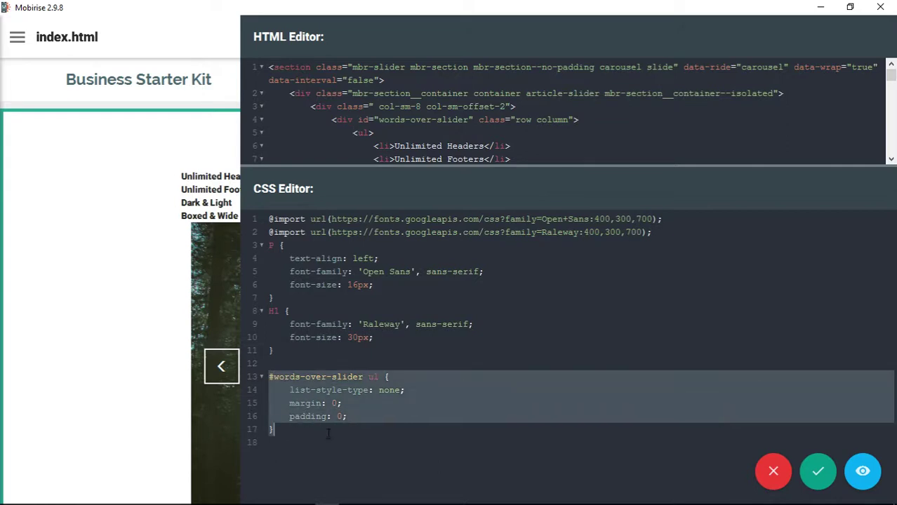
key(ctrl+c)
click(296, 440)
key(Return)
key(ctrl+v)
- Change the duplicated rule's selector to #words-over-slider li, replace its declarations with display: inline; and save the block
drag(369, 443, 378, 443)
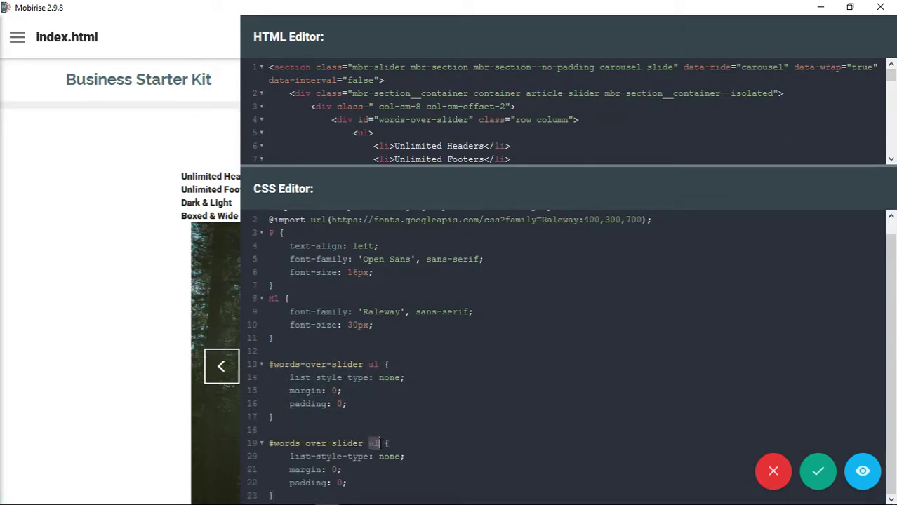
text(li)
drag(356, 488, 290, 456)
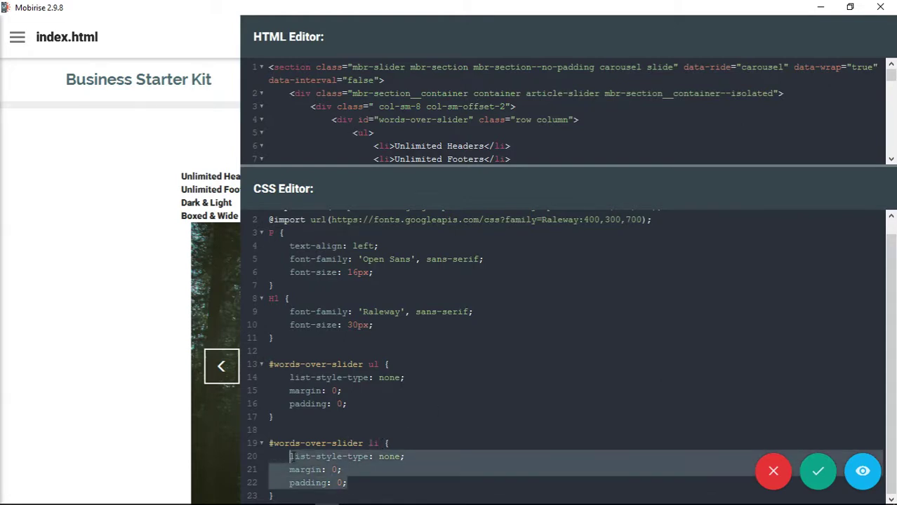
text(display)
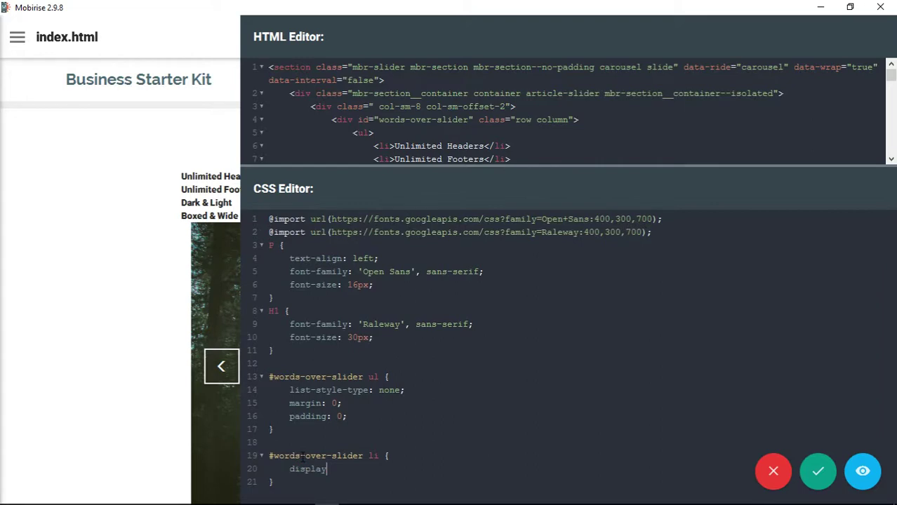
text(: inline;)
click(818, 471)
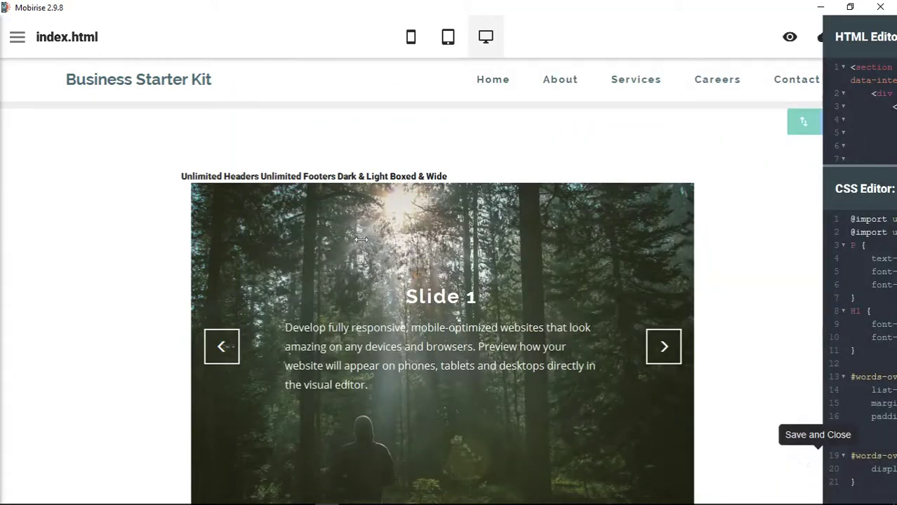
- Switch to Chrome, read the W3Schools floating list items and horizontal navigation bar examples, and return to Mobirise
mouse_move(375, 501)
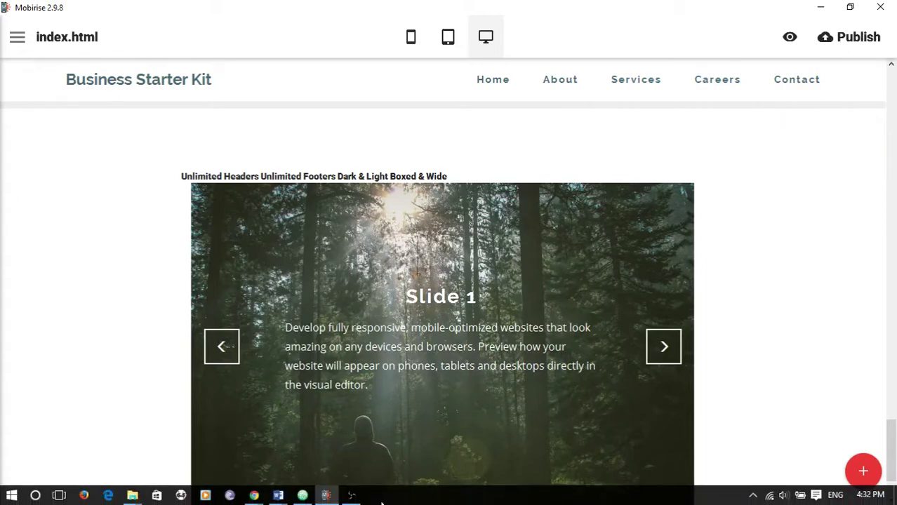
click(302, 496)
mouse_move(279, 499)
click(262, 456)
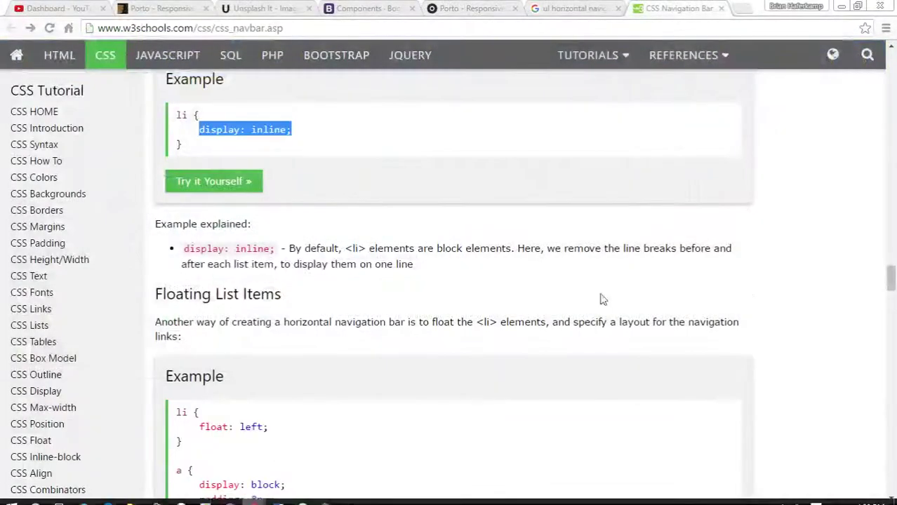
scroll(757, 284, down, 5)
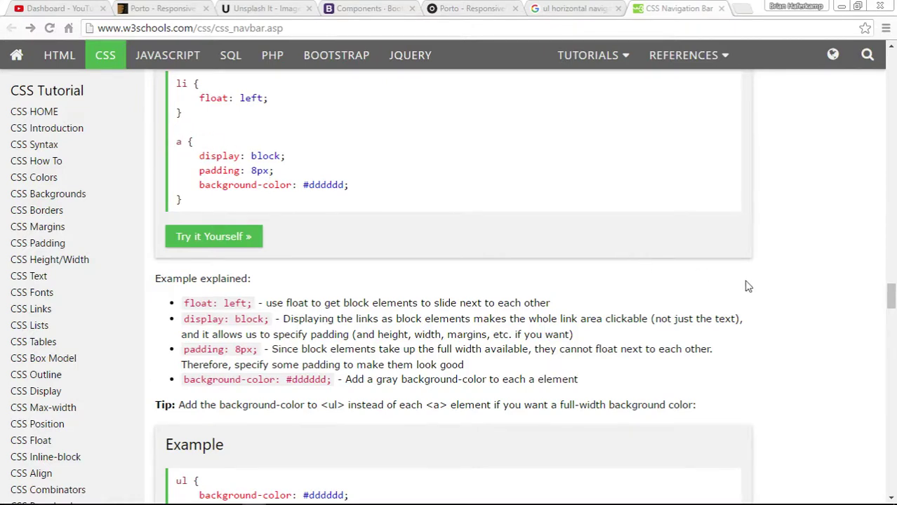
scroll(800, 323, down, 4)
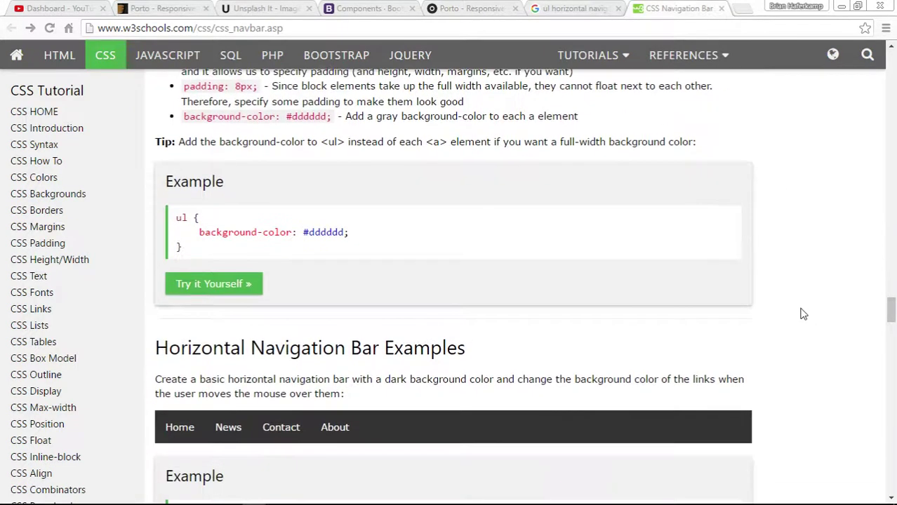
mouse_move(415, 499)
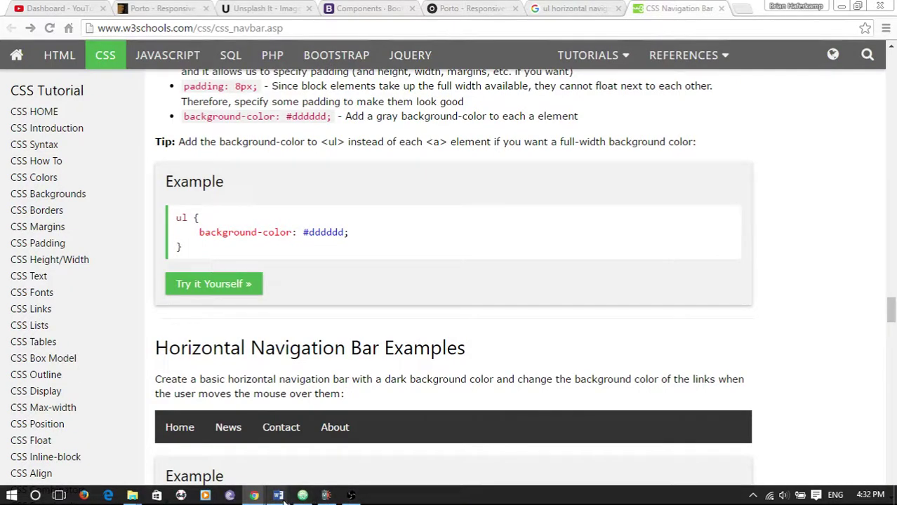
click(326, 496)
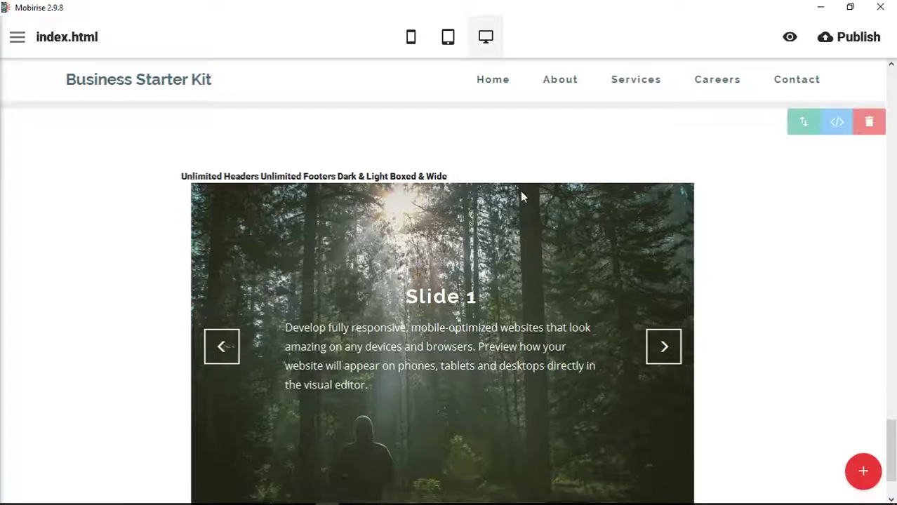
- Reopen the slider block's code, add padding: 1em 2em; to the #words-over-slider li rule, and save the block
click(837, 121)
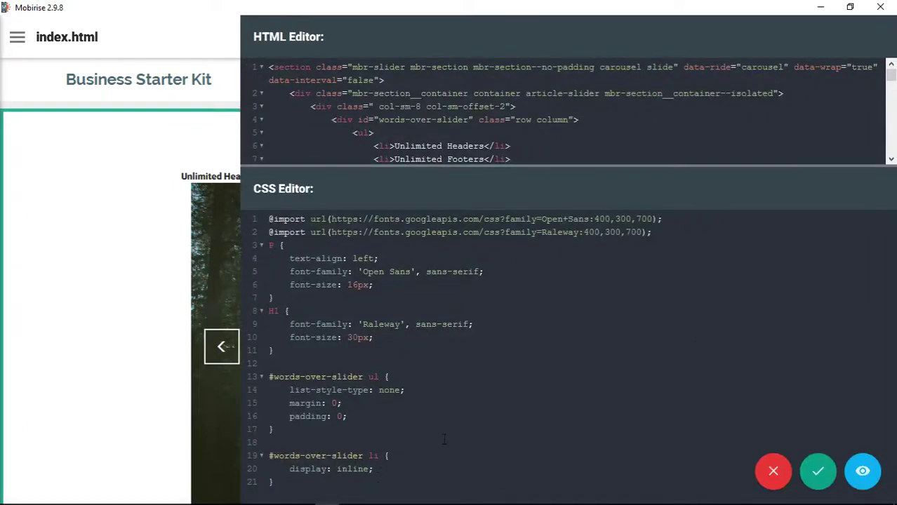
key(Return)
text(padding: 1em 2em;)
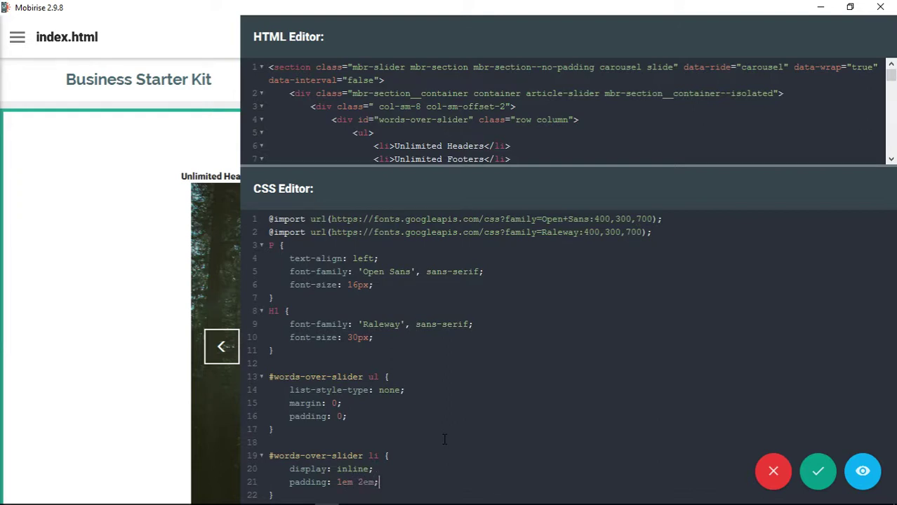
click(818, 471)
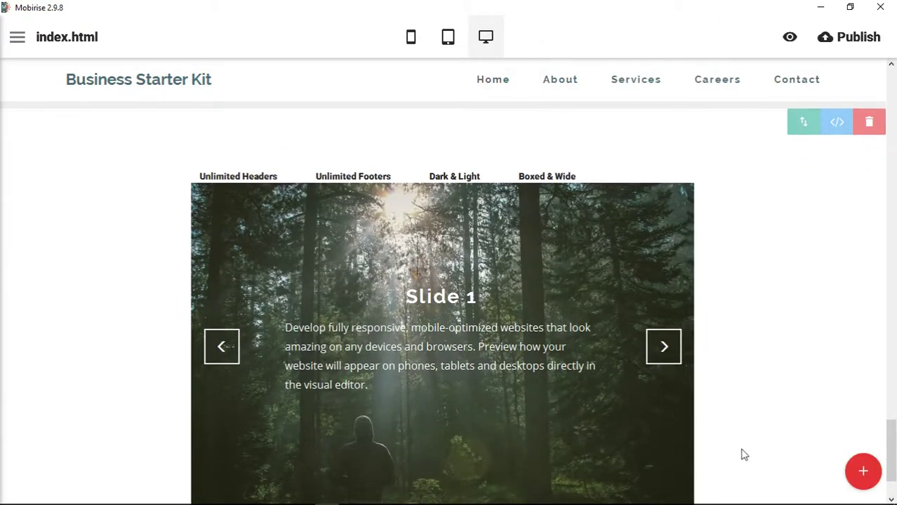
- Try to center the list by adding a center text alignment declaration to the #words-over-slider ul rule and saving the block
click(837, 122)
key(Return)
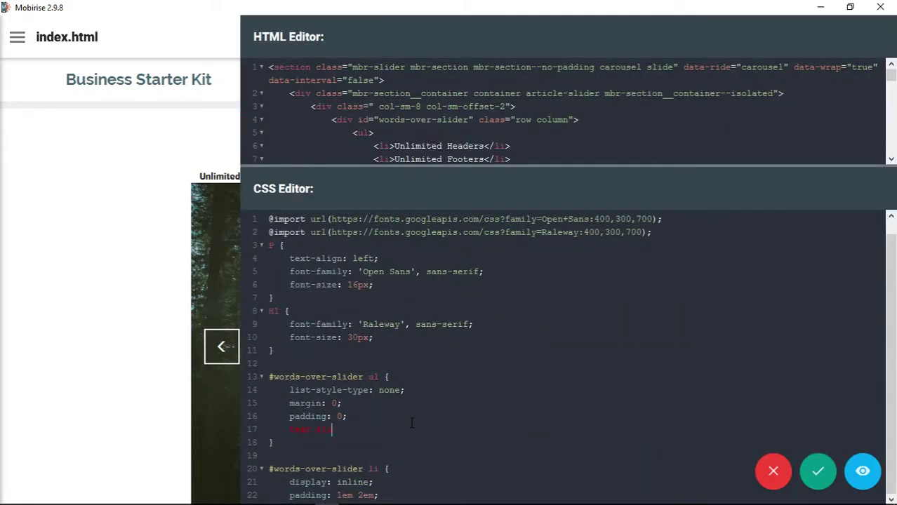
text(text-align: center;)
click(818, 469)
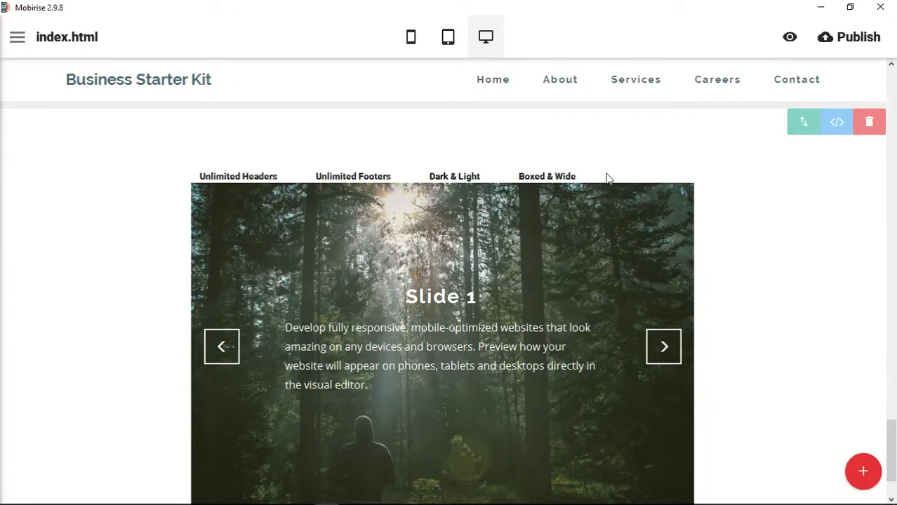
- Reopen the slider block's code and delete the center alignment line from the #words-over-slider ul rule
click(836, 122)
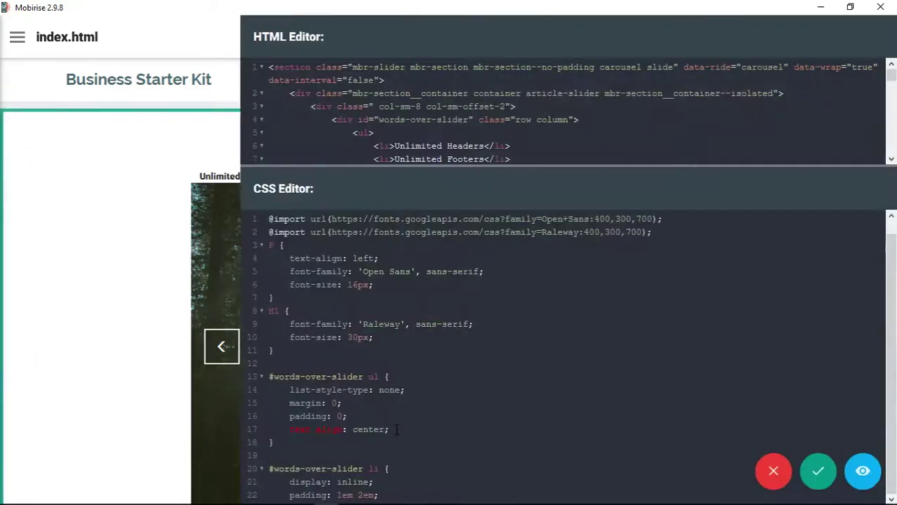
drag(388, 430, 285, 429)
key(BackSpace)
key(BackSpace)
key(BackSpace)
key(BackSpace)
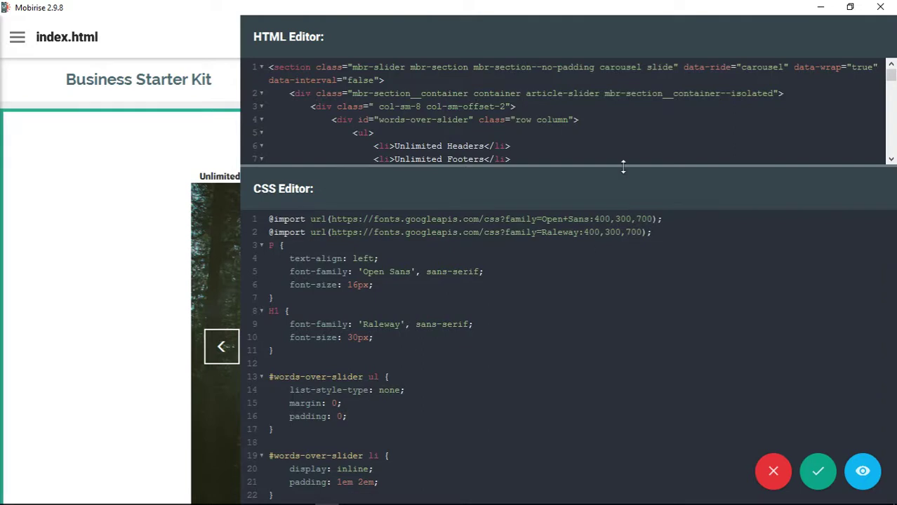
- Enlarge the HTML editing area, add the text-center class to the words-over-slider div, and save the block
drag(623, 166, 623, 341)
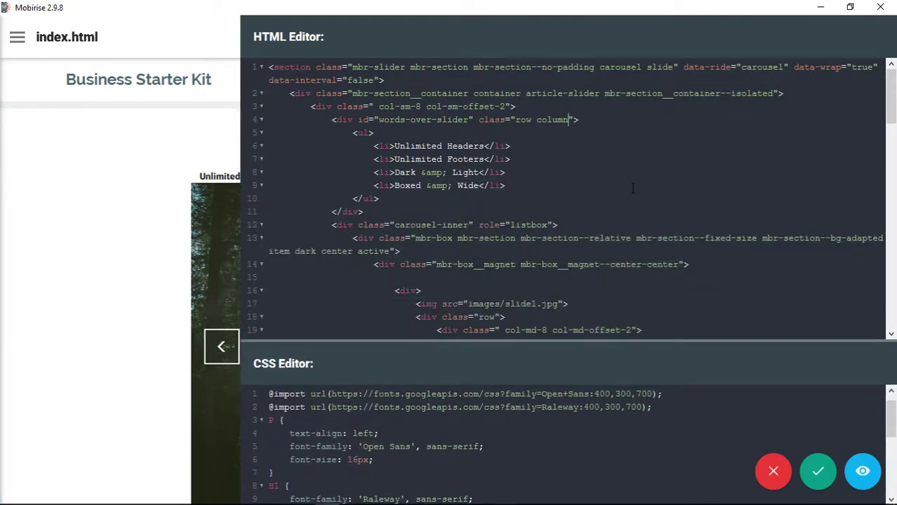
text(text-center)
click(818, 471)
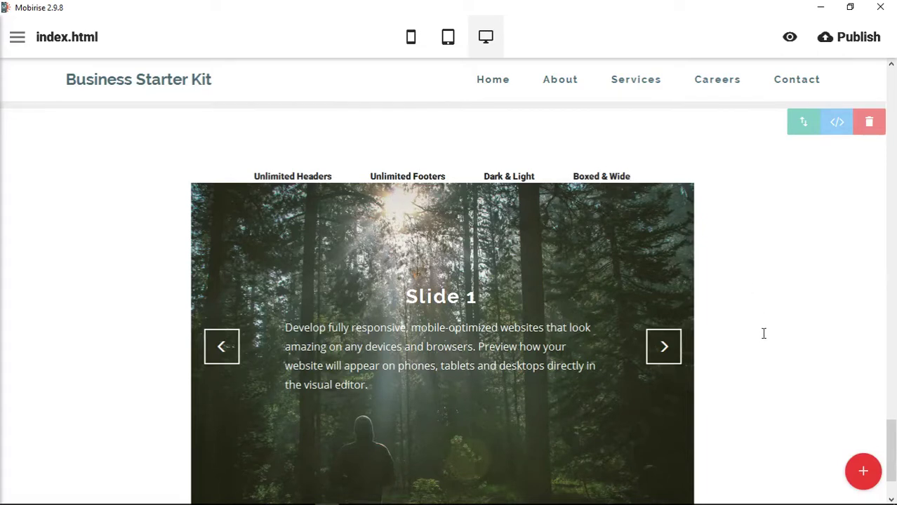
- Reopen the block's code, add a #words-over-slider rule with margin-bottom: 2em; above the ul rule, and save the block
click(837, 121)
scroll(508, 445, down, 5)
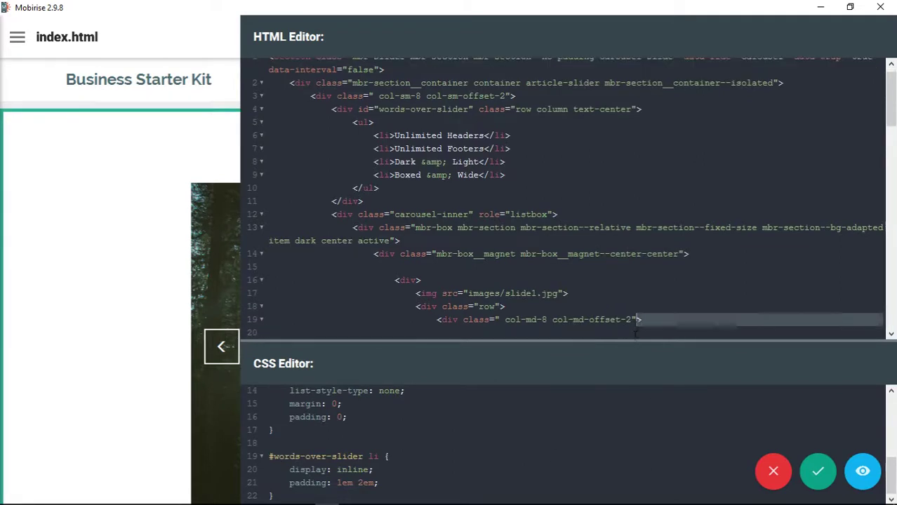
drag(631, 341, 640, 238)
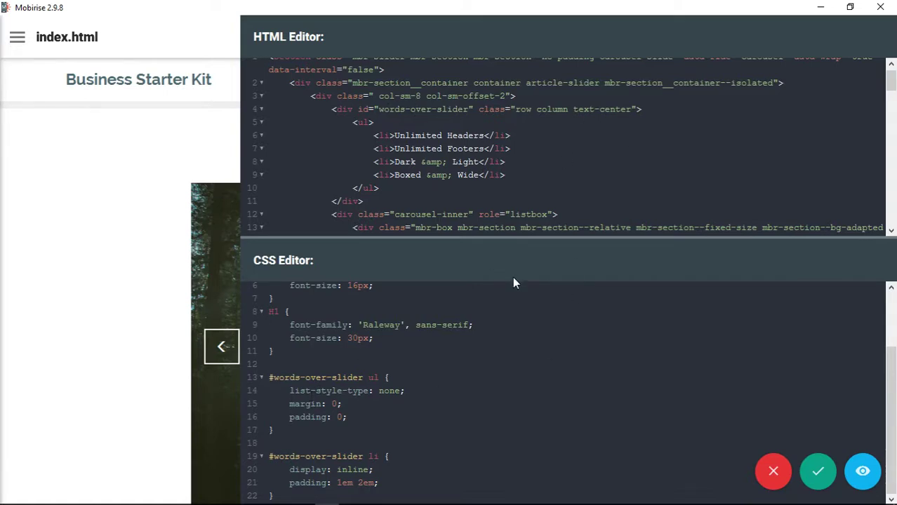
click(331, 353)
key(Return)
key(Return)
text(#words-over-slider)
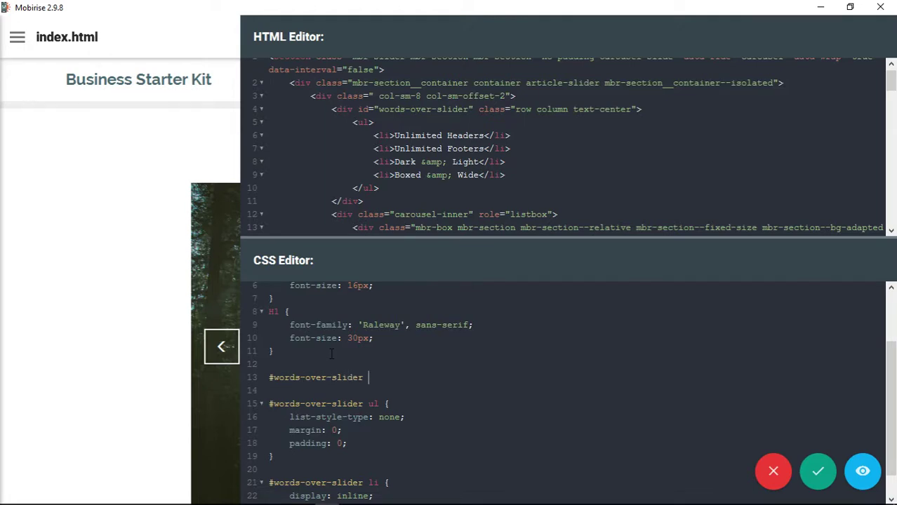
text( {)
key(Return)
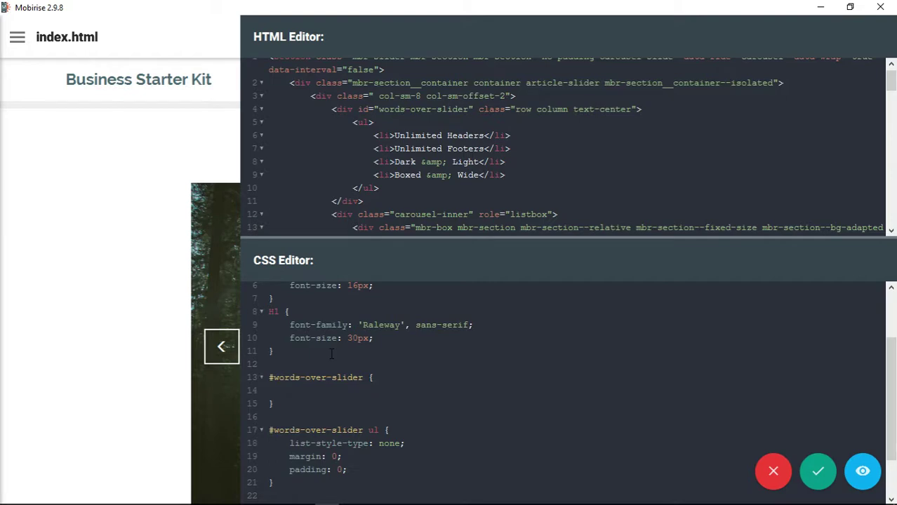
text(margin:bottom: 2em;)
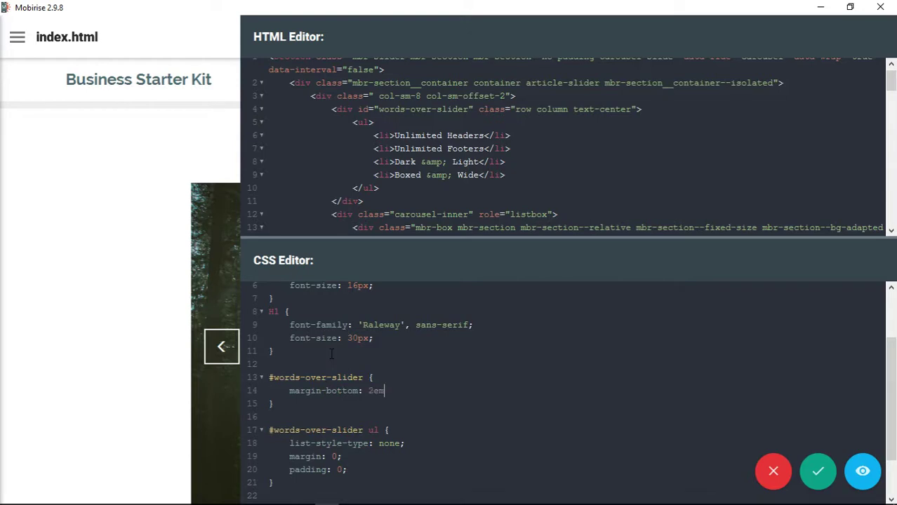
click(818, 472)
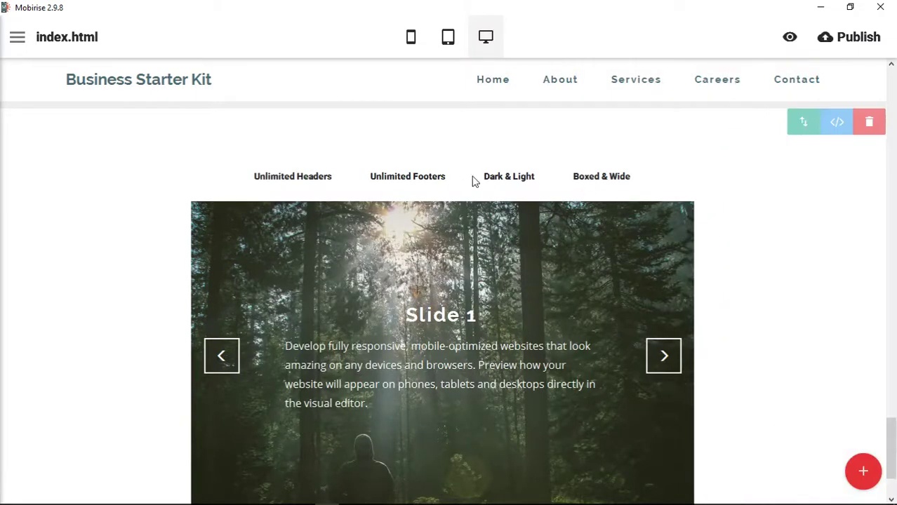
- Reopen the slider block's code, set the #words-over-slider rule's margin-bottom to 3em, and save the block
scroll(755, 261, down, 1)
scroll(756, 264, up, 3)
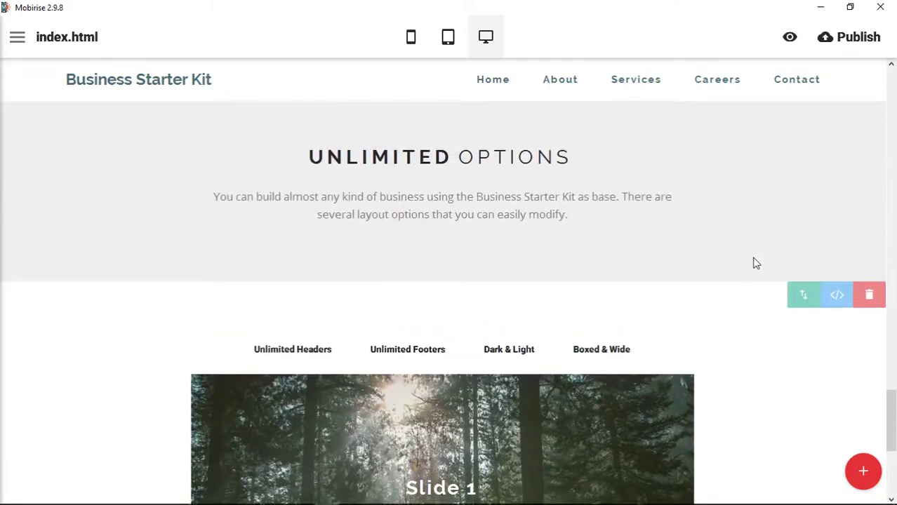
scroll(756, 265, down, 1)
scroll(765, 281, down, 2)
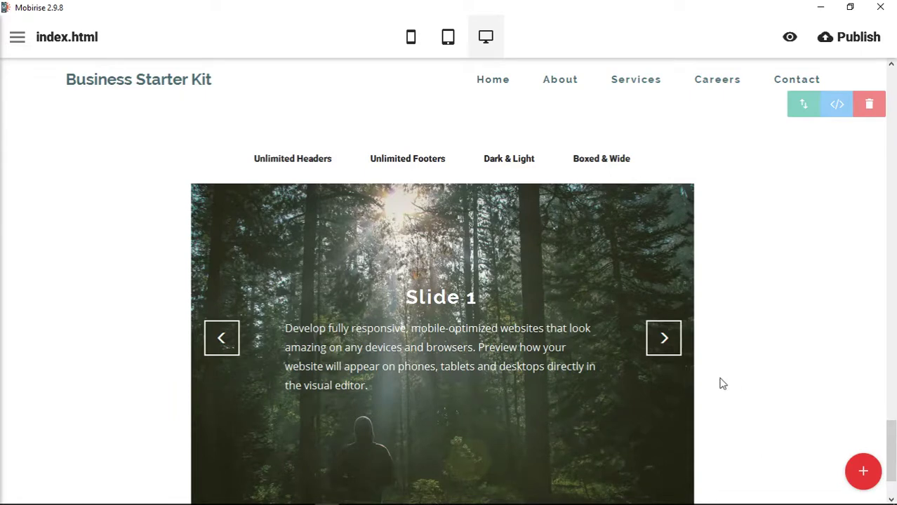
click(837, 104)
scroll(375, 440, down, 3)
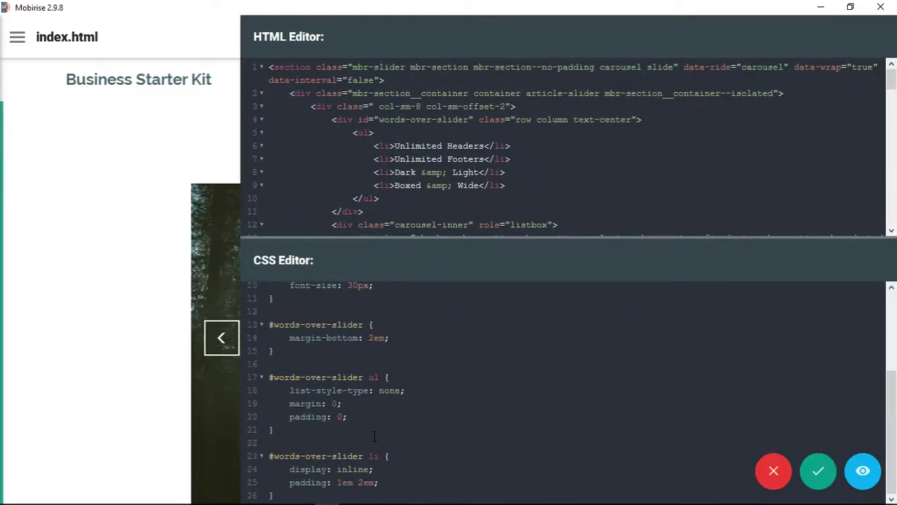
text(3)
click(818, 481)
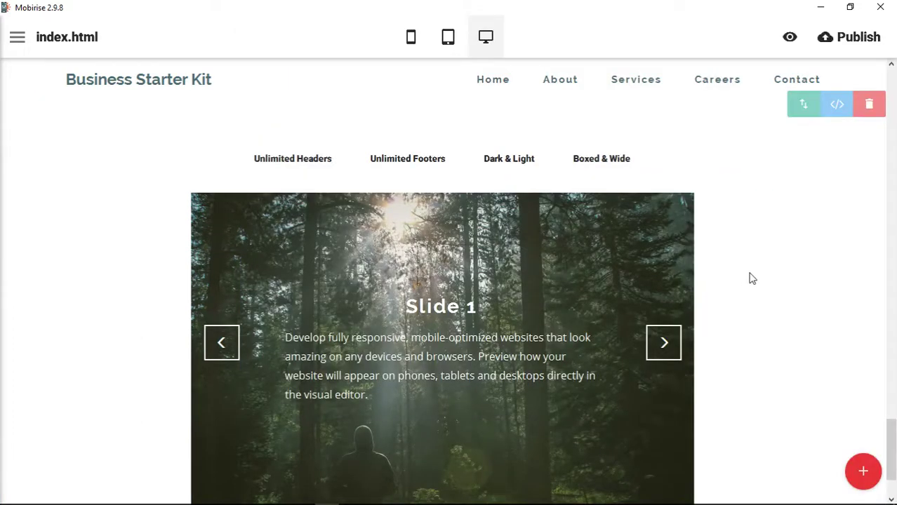
- Switch to Chrome, open the Glyphicons section of the Bootstrap Components page, and select the glyphicon glyphicon-ok class name
mouse_move(351, 502)
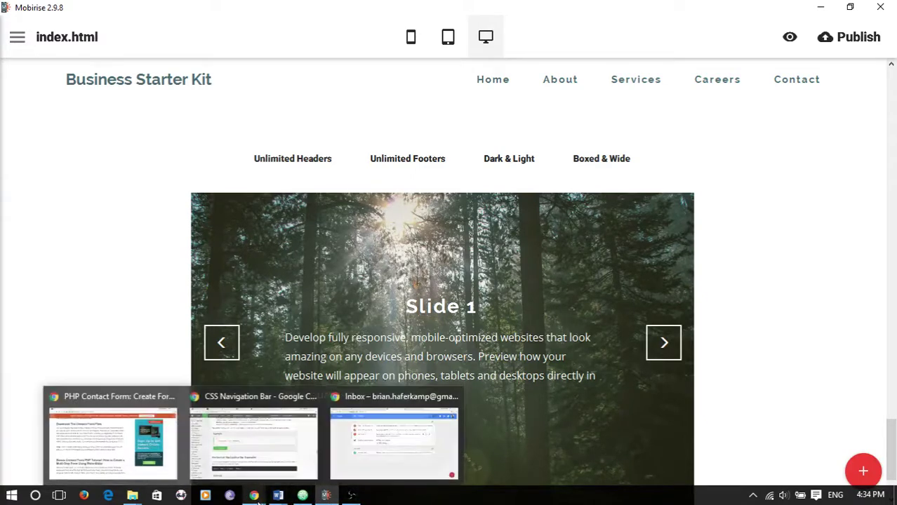
mouse_move(254, 496)
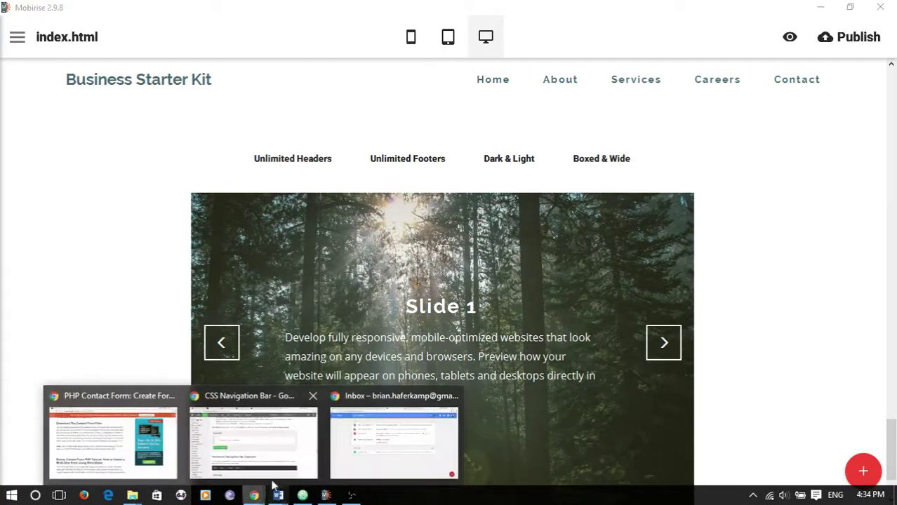
click(280, 452)
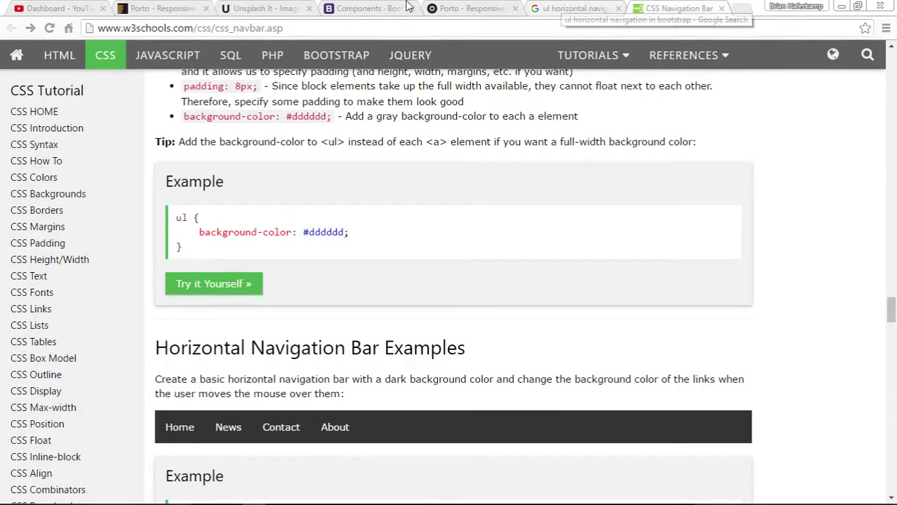
click(355, 8)
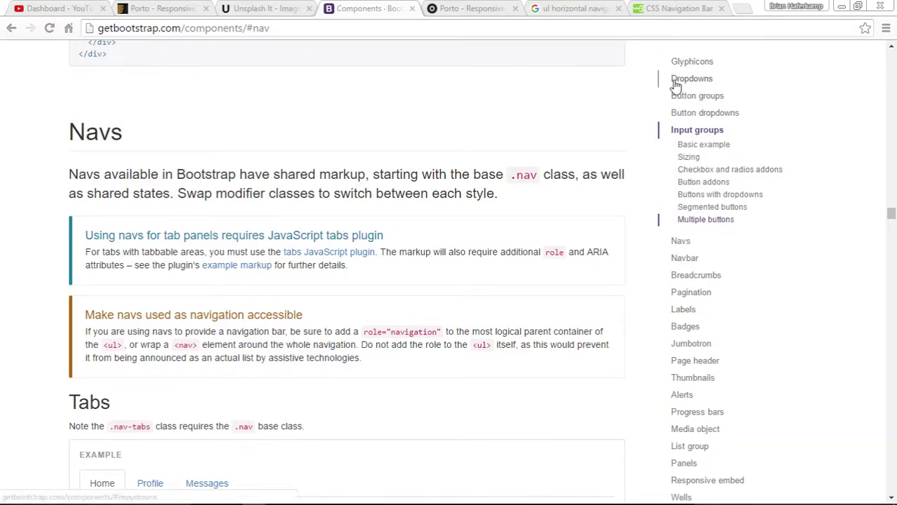
click(699, 63)
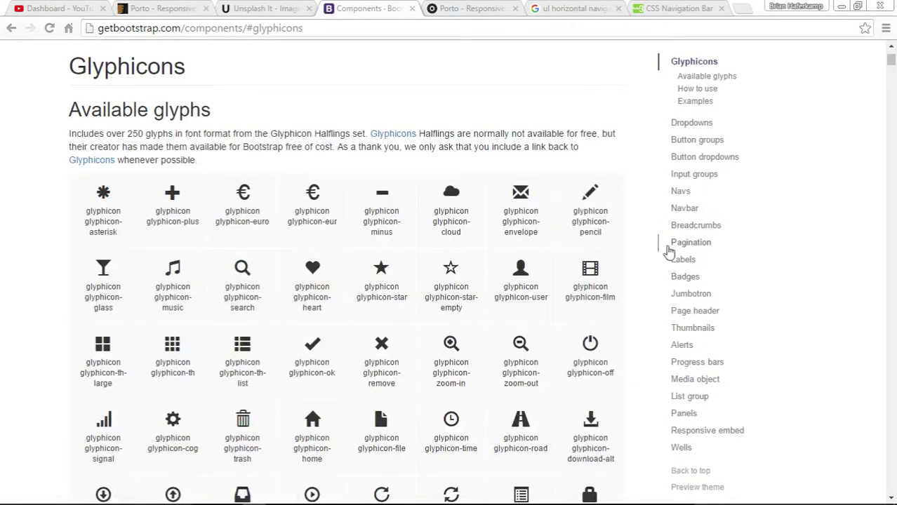
scroll(651, 307, down, 1)
scroll(651, 307, down, 1)
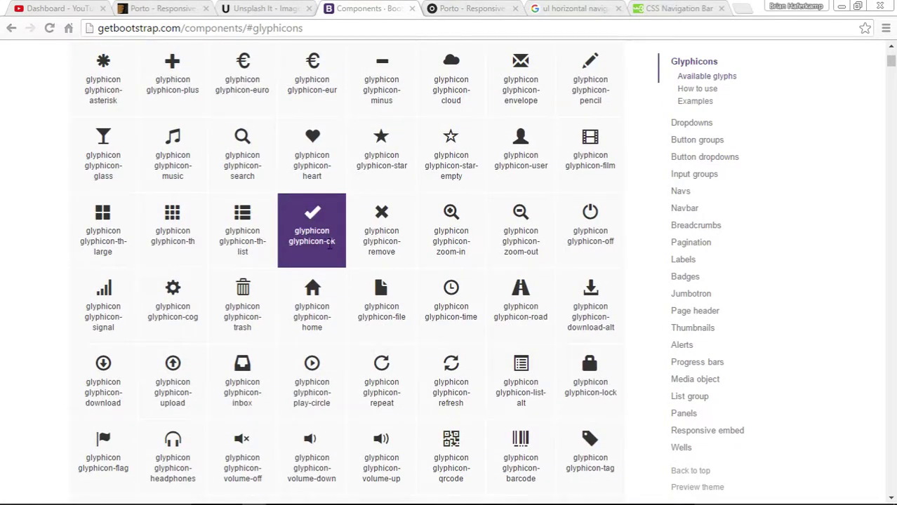
drag(335, 245, 289, 232)
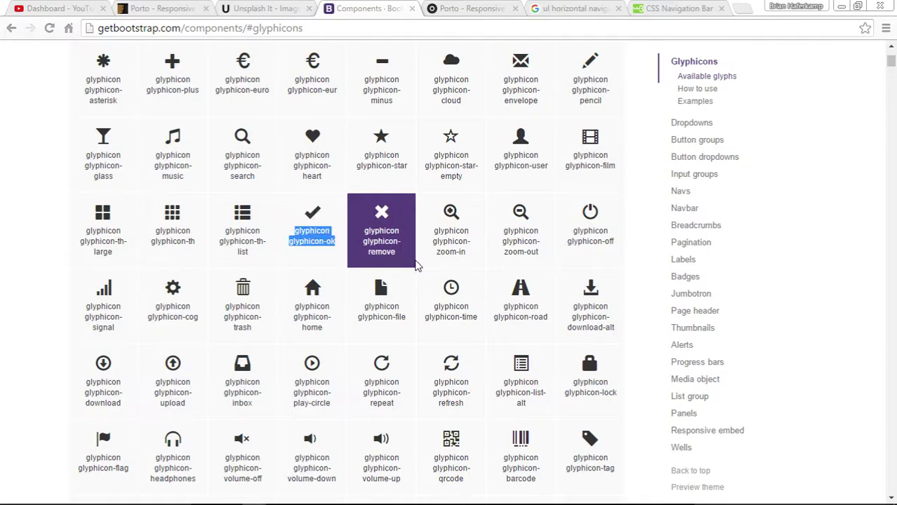
- Copy the glyphicon-search span snippet from the Glyphicons usage instructions
scroll(647, 298, down, 20)
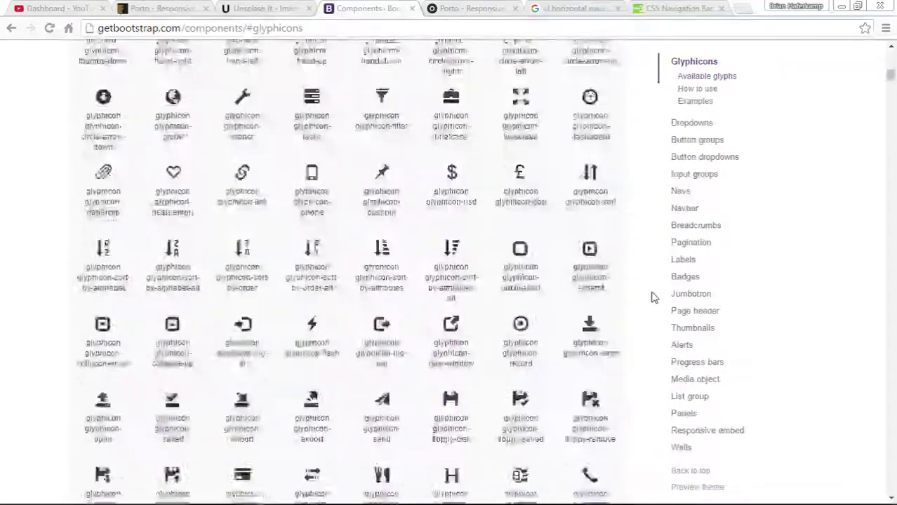
scroll(651, 298, down, 20)
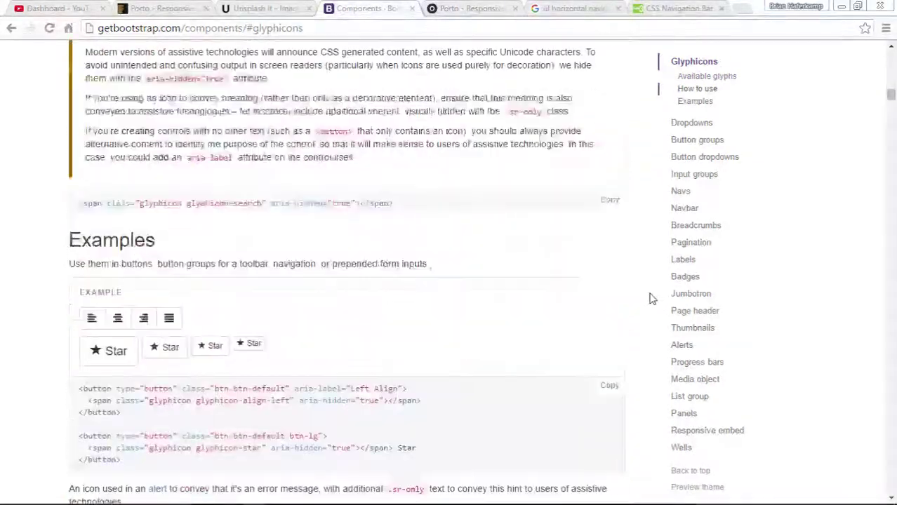
drag(394, 203, 78, 203)
key(ctrl+c)
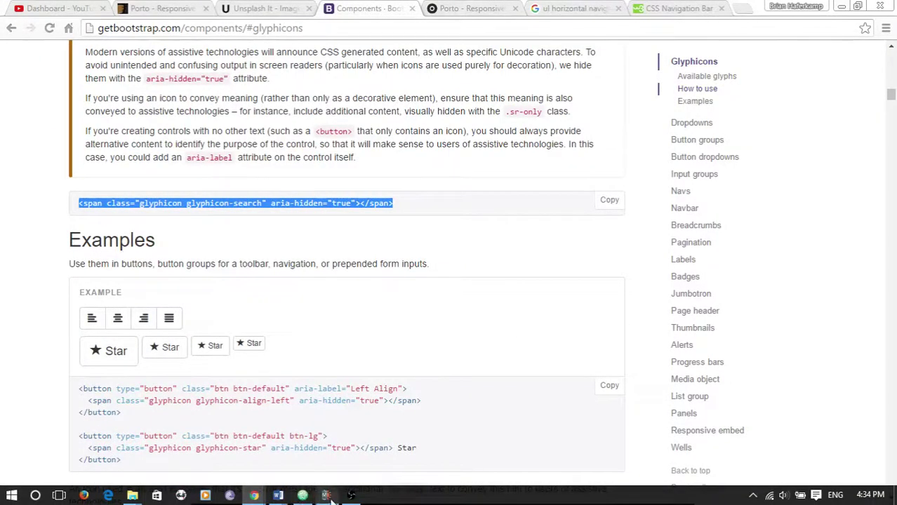
- Switch to Mobirise, paste the glyphicon-search span before the Unlimited Headers and Unlimited Footers texts, and save the block
click(326, 499)
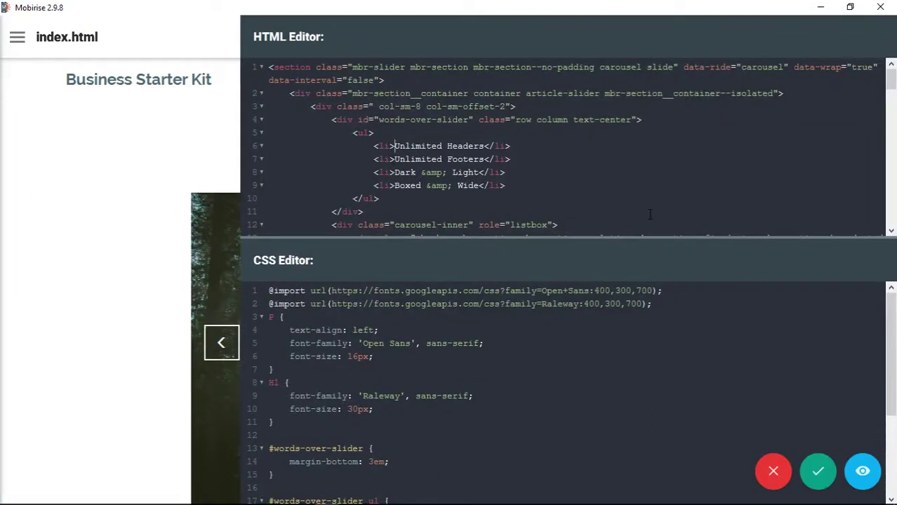
key(ctrl+v)
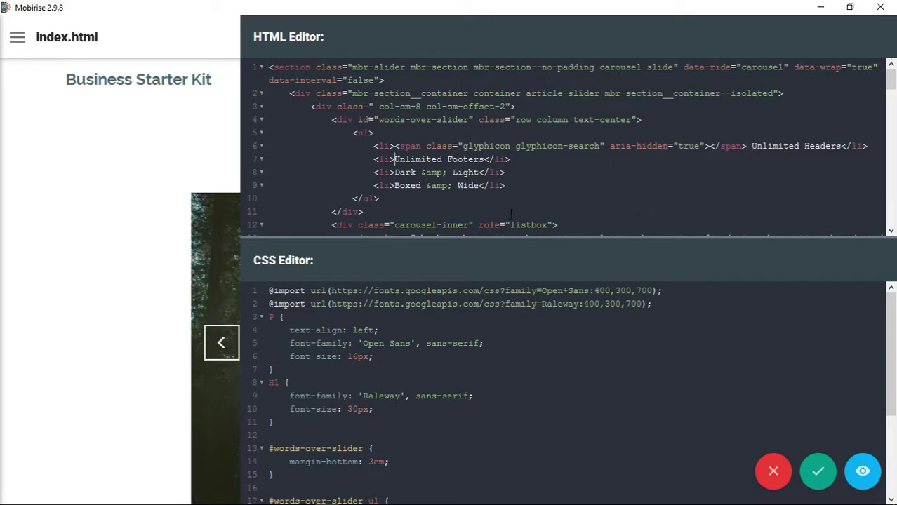
key(ctrl+v)
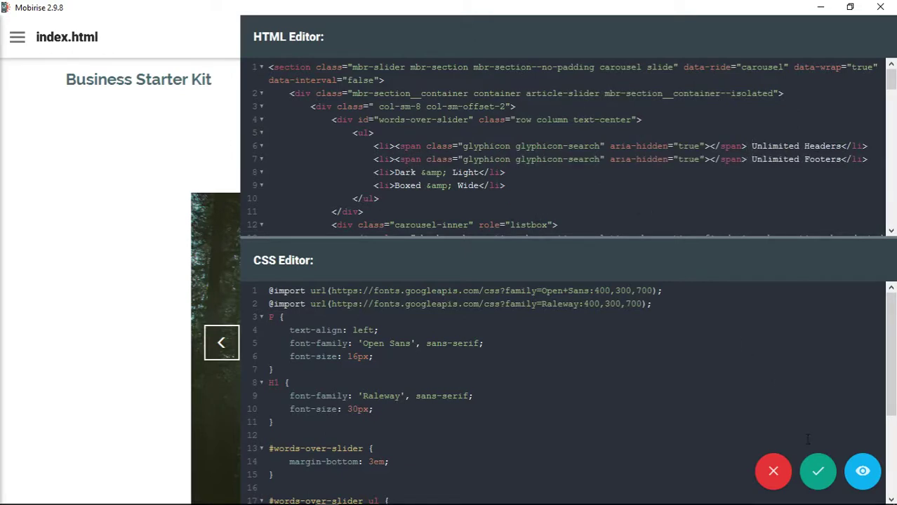
click(818, 471)
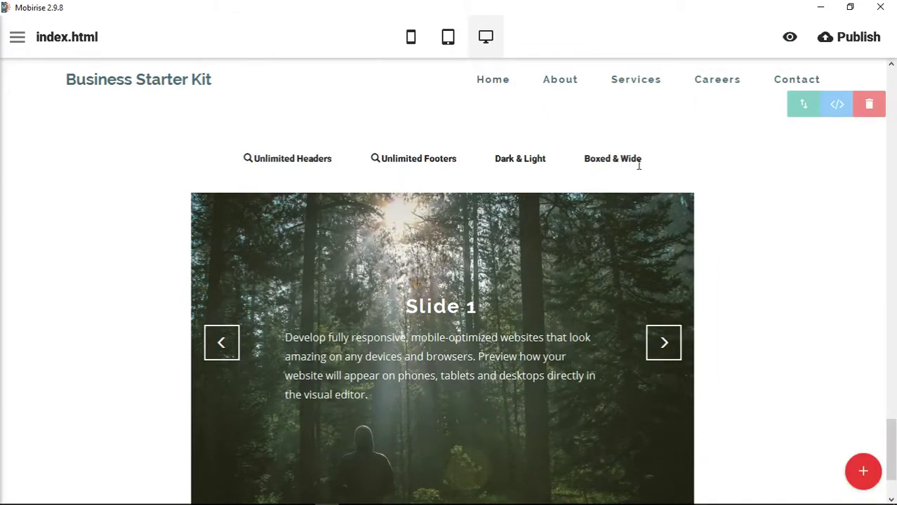
- Reopen the slider block's code and paste the glyphicon-search span before Dark & Light and Boxed & Wide, without a leading space
click(837, 104)
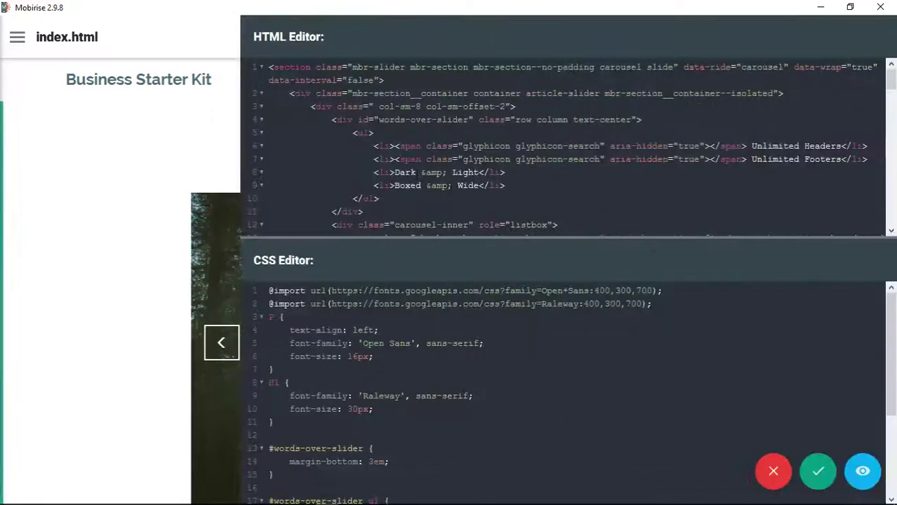
key(ctrl+v)
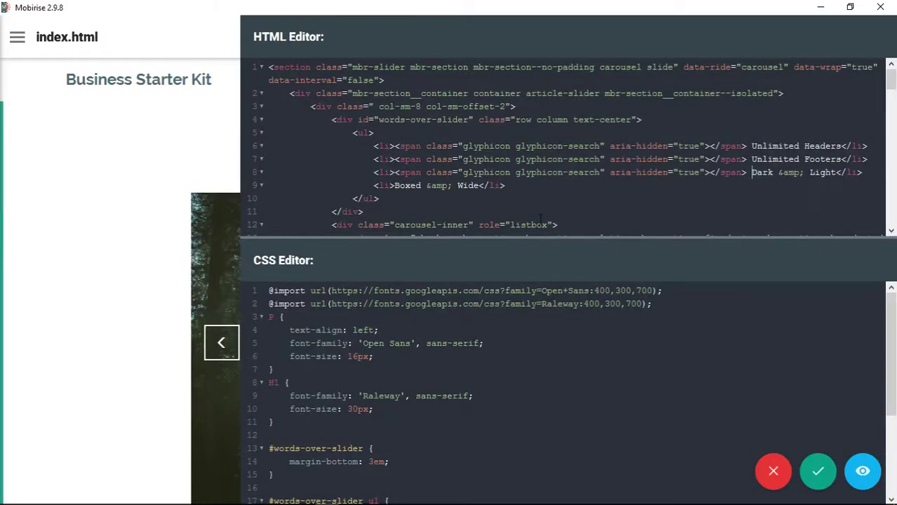
key(ctrl+v)
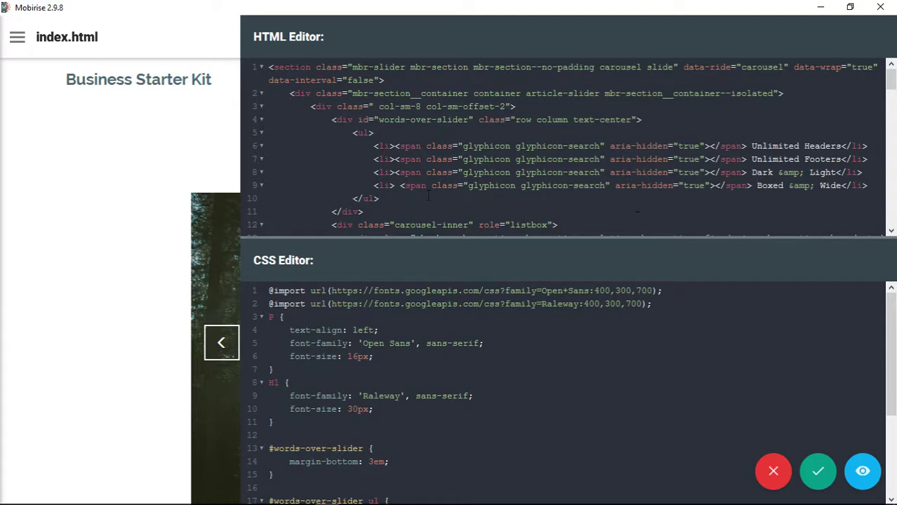
key(BackSpace)
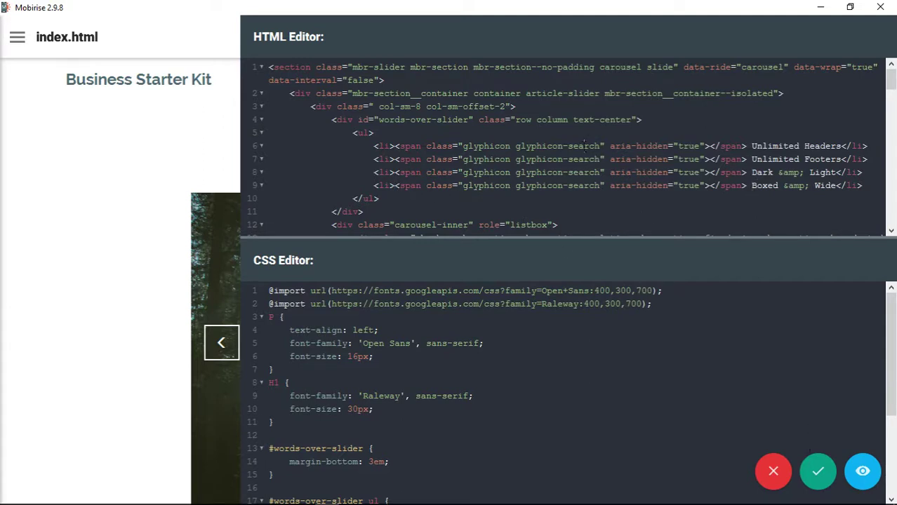
- Change the Unlimited Headers icon class to glyphicon-ok-circle, looking up the circled check mark in Bootstrap's Glyphicons list in Chrome
double_click(585, 146)
text(ok)
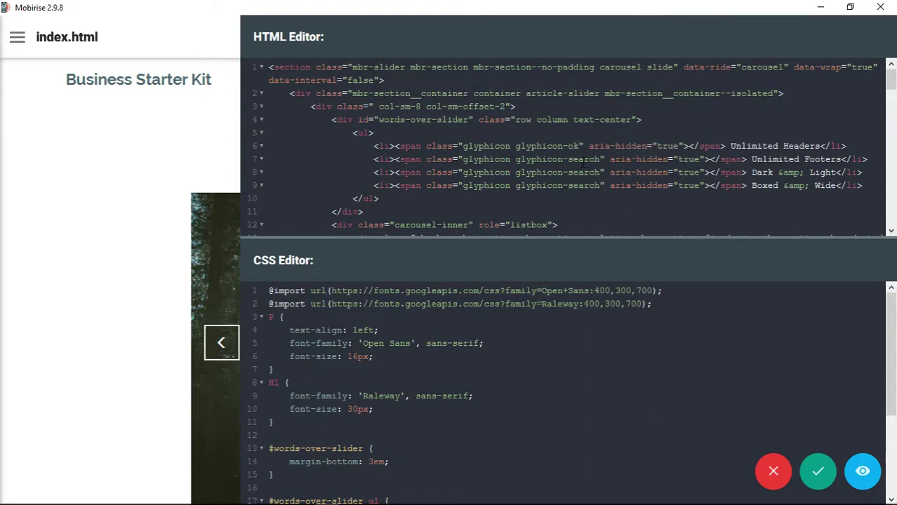
mouse_move(253, 495)
click(281, 460)
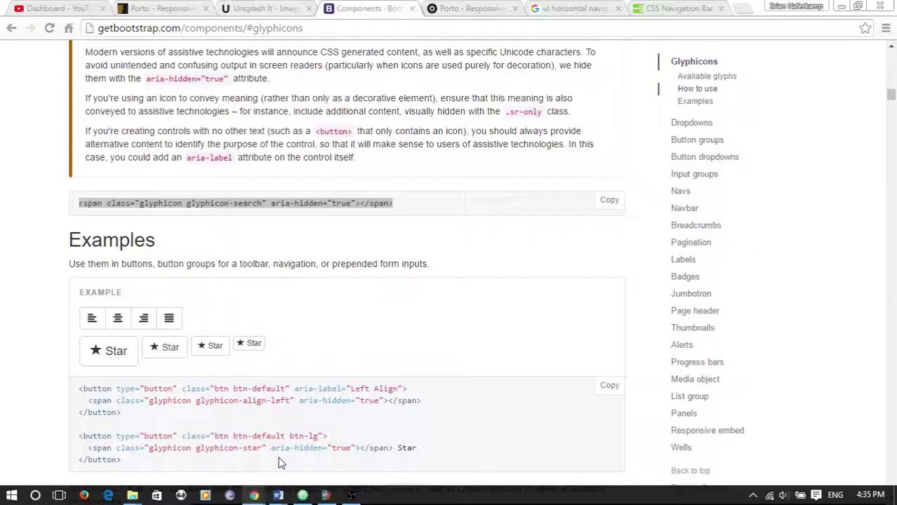
scroll(672, 246, up, 15)
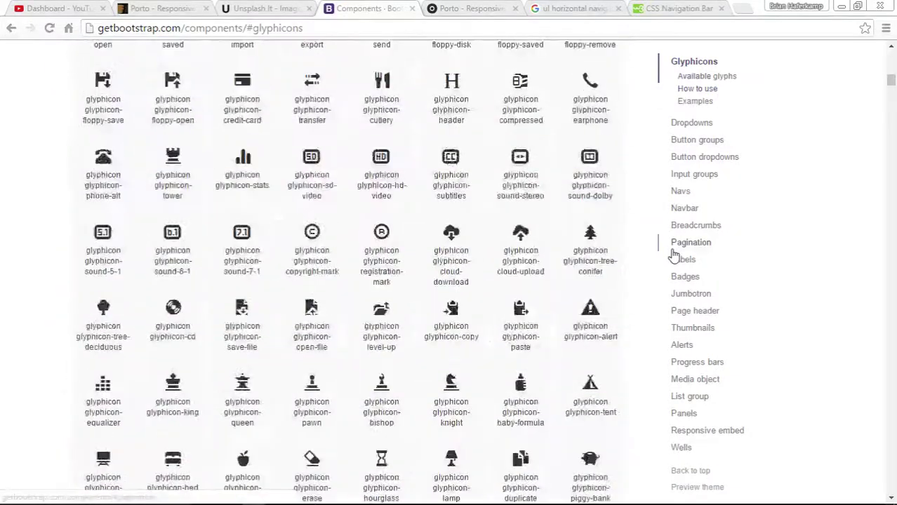
scroll(674, 257, up, 15)
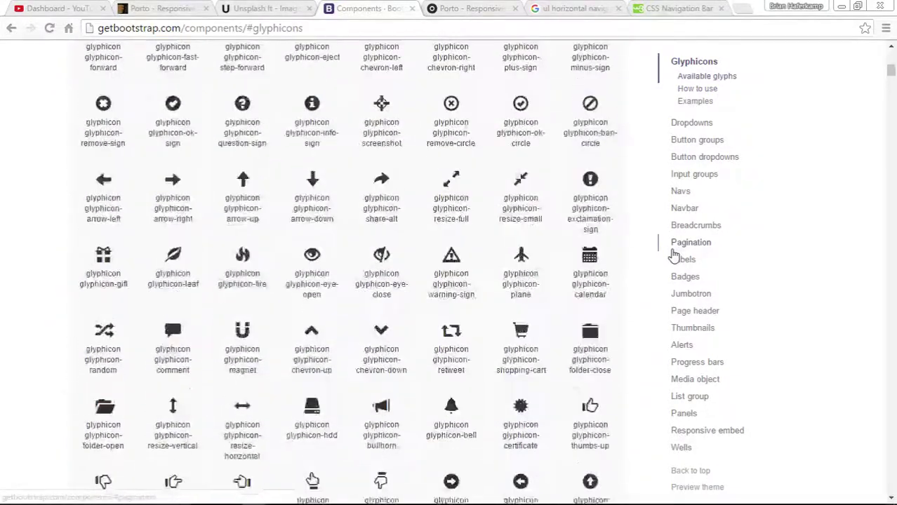
scroll(673, 249, up, 2)
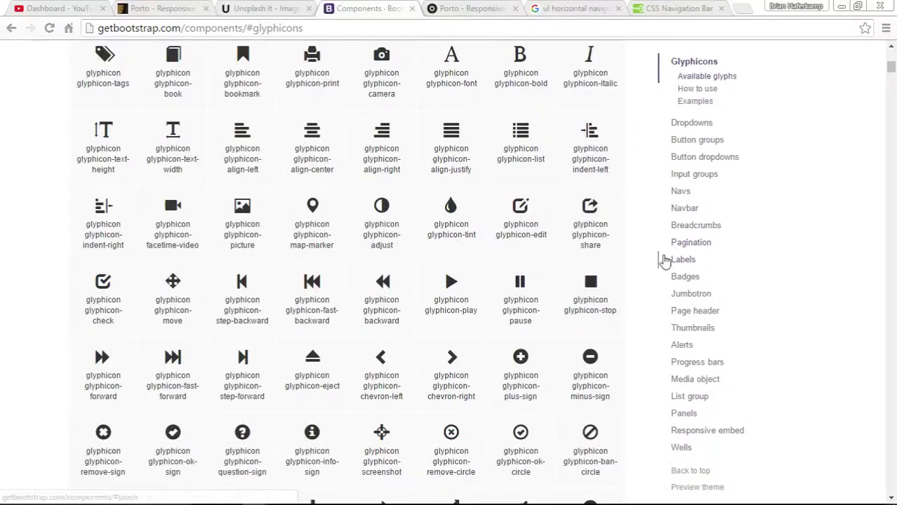
scroll(661, 276, down, 2)
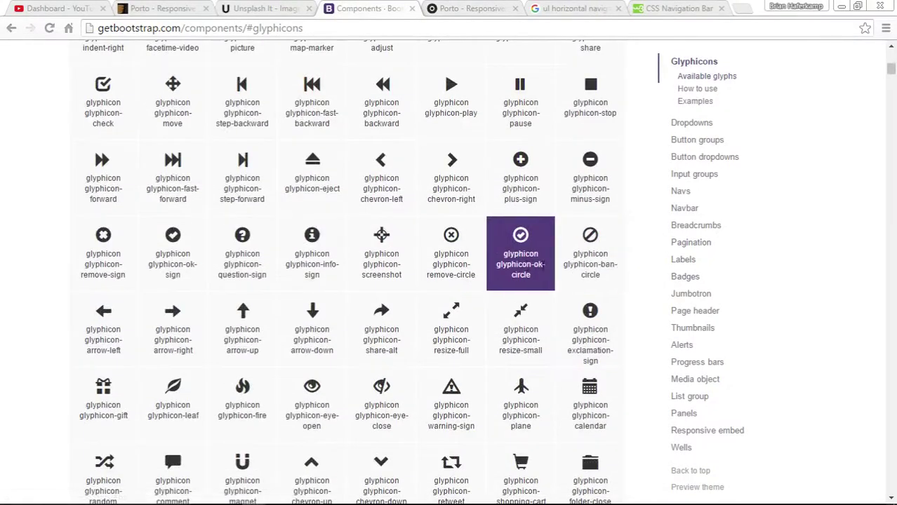
mouse_move(334, 500)
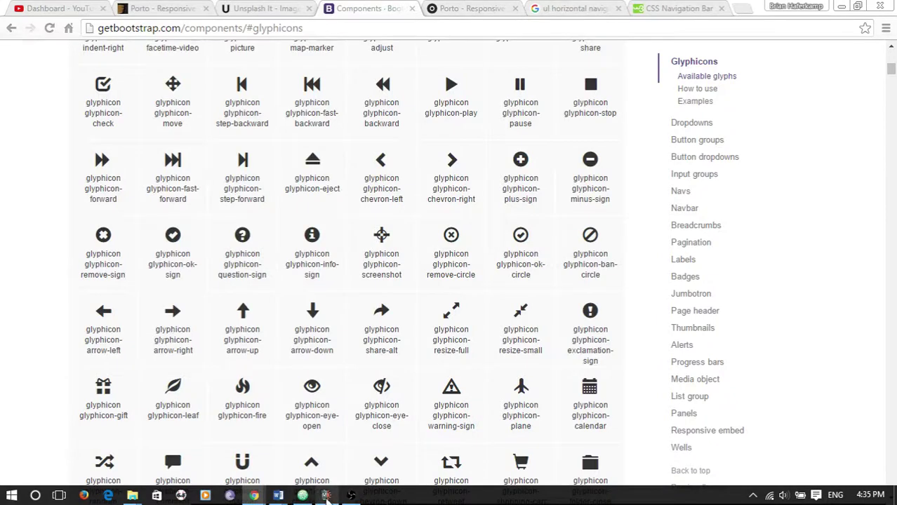
click(309, 499)
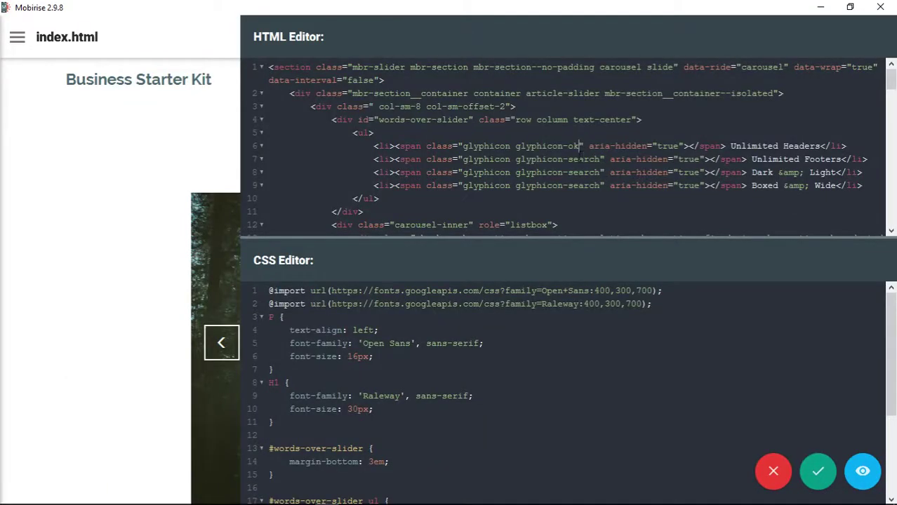
click(582, 146)
text(-circle)
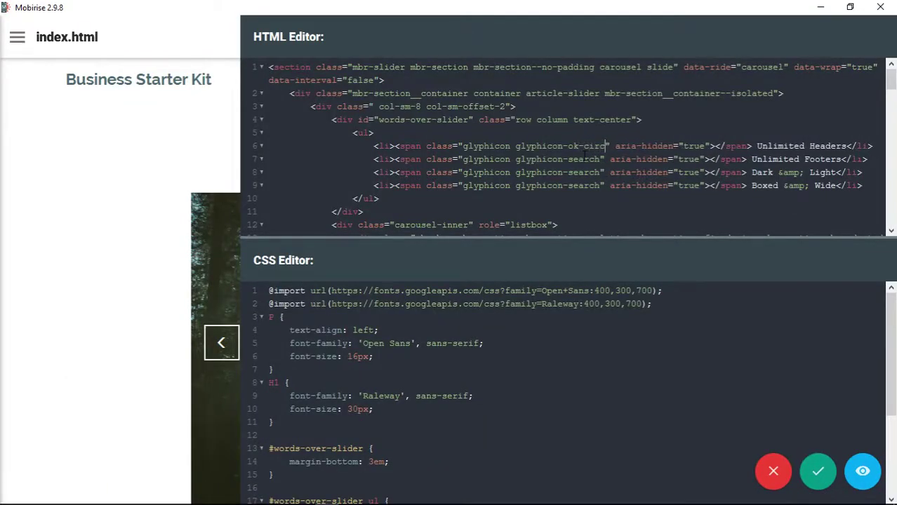
- Copy the glyphicon-ok-circle class over glyphicon-search in the other three list items and save the block
drag(516, 146, 617, 146)
key(ctrl+c)
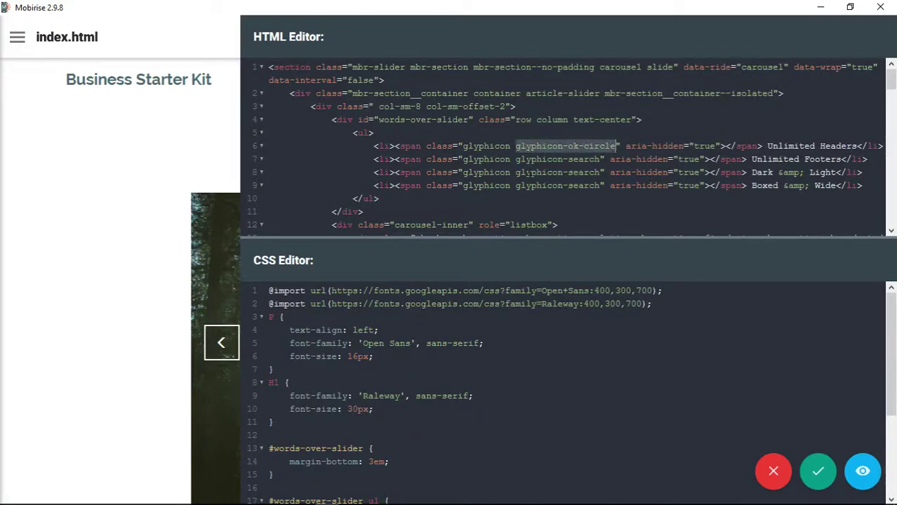
click(520, 159)
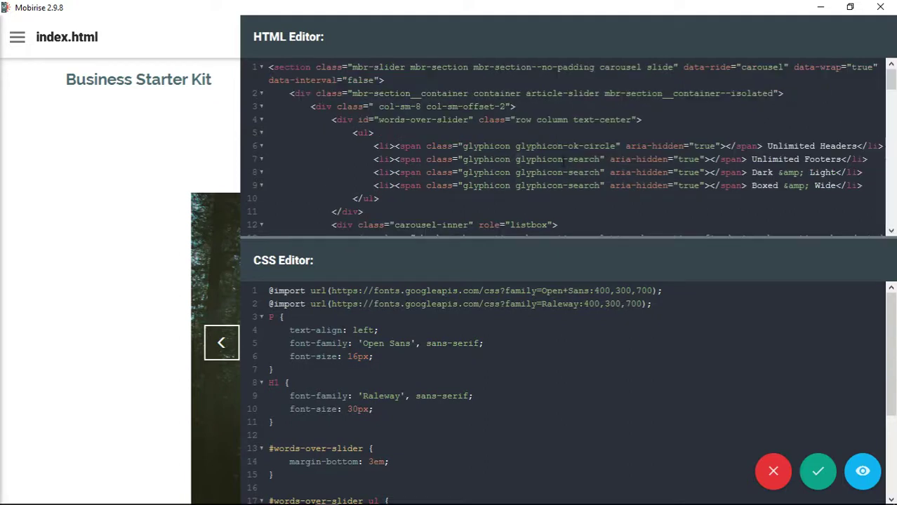
drag(517, 159, 601, 160)
key(ctrl+v)
drag(517, 172, 602, 172)
key(ctrl+v)
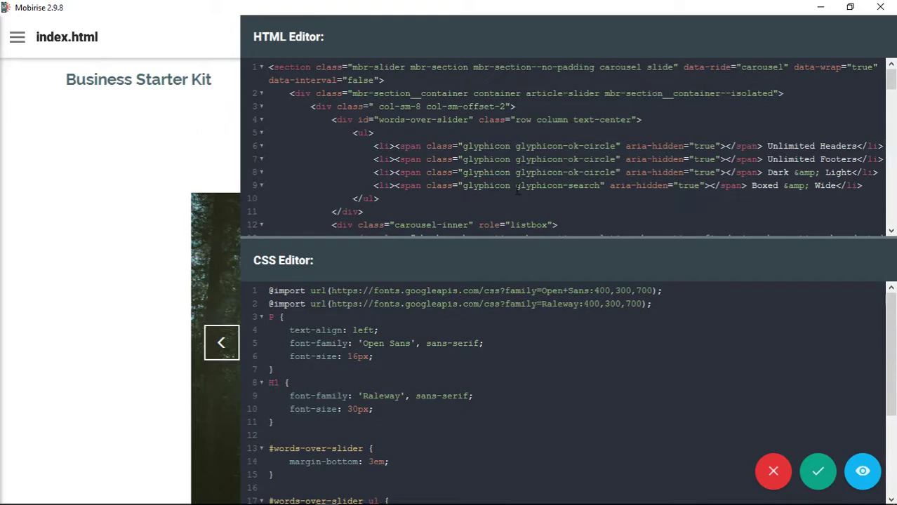
drag(518, 186, 603, 186)
key(ctrl+v)
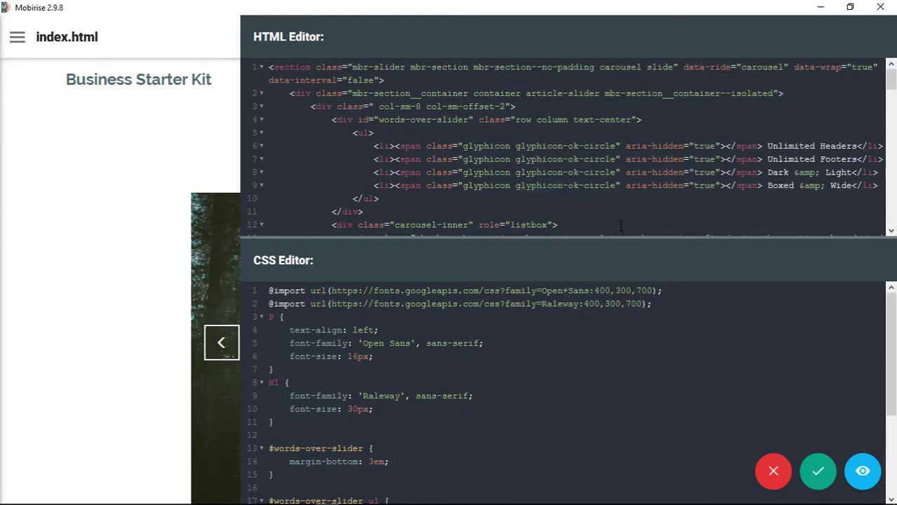
click(819, 471)
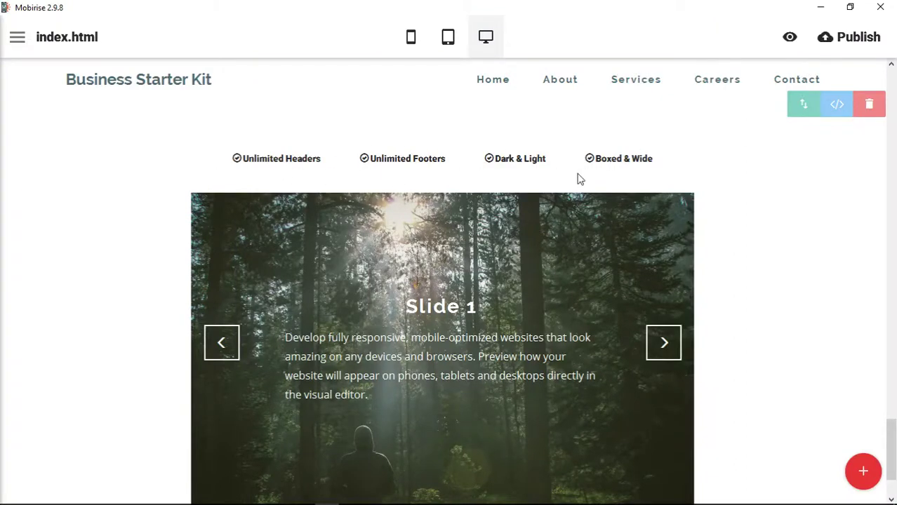
- Switch to the Porto template preview in Chrome and examine the check-mark icons above its slider
mouse_move(261, 500)
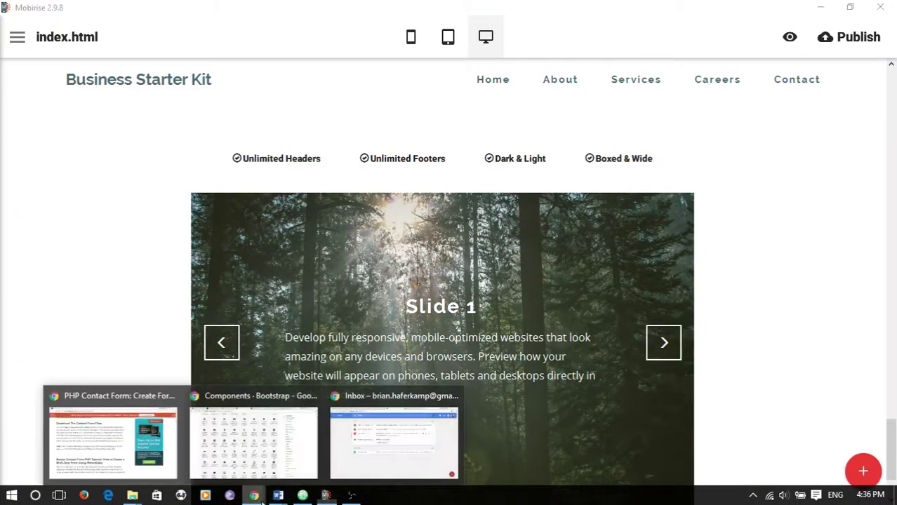
click(264, 448)
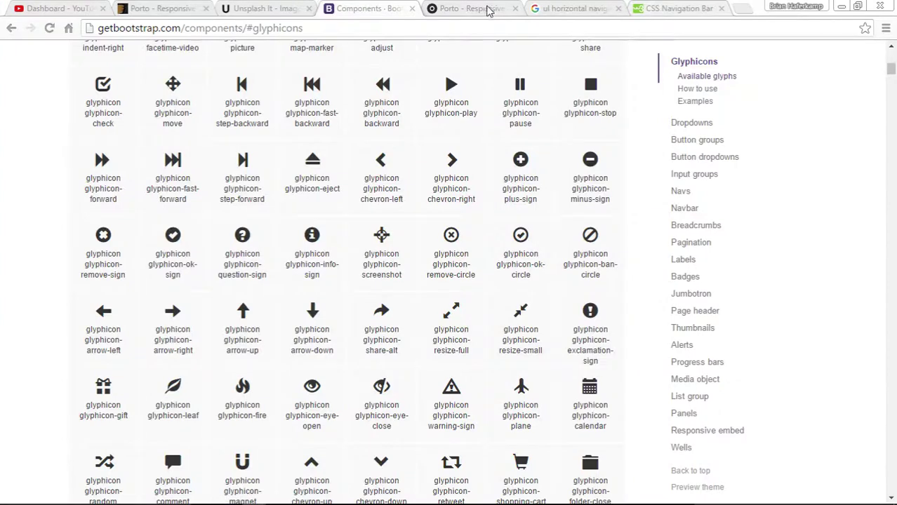
click(482, 10)
scroll(344, 225, down, 3)
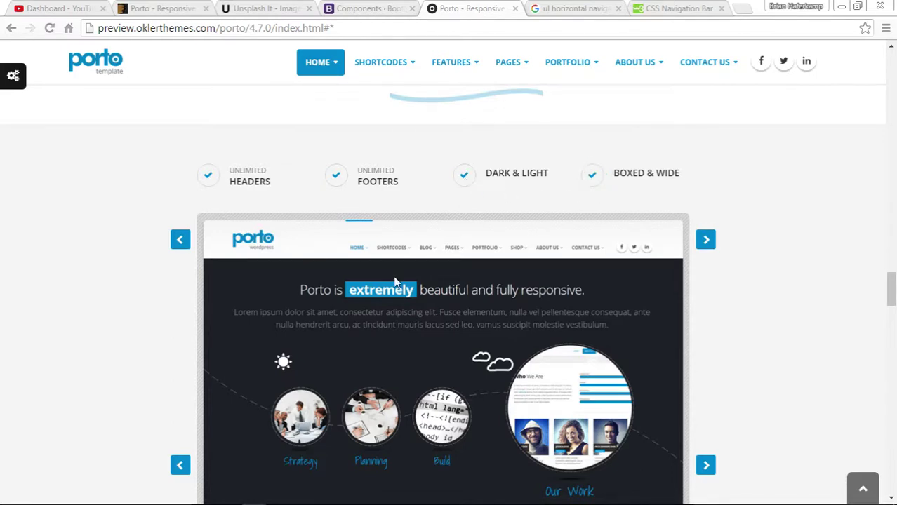
mouse_move(326, 500)
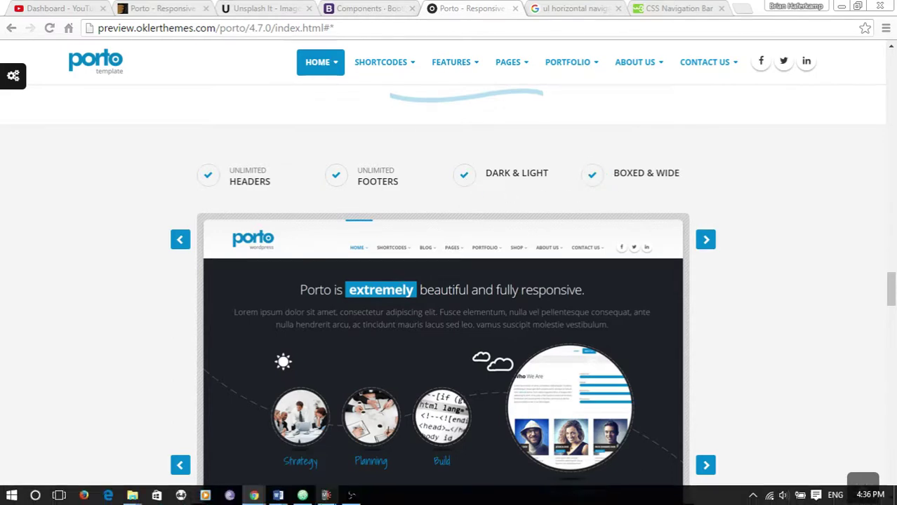
- Return to Mobirise, reopen the slider block's code, and shorten the icon class to glyphicon-ok in all four list items
click(326, 496)
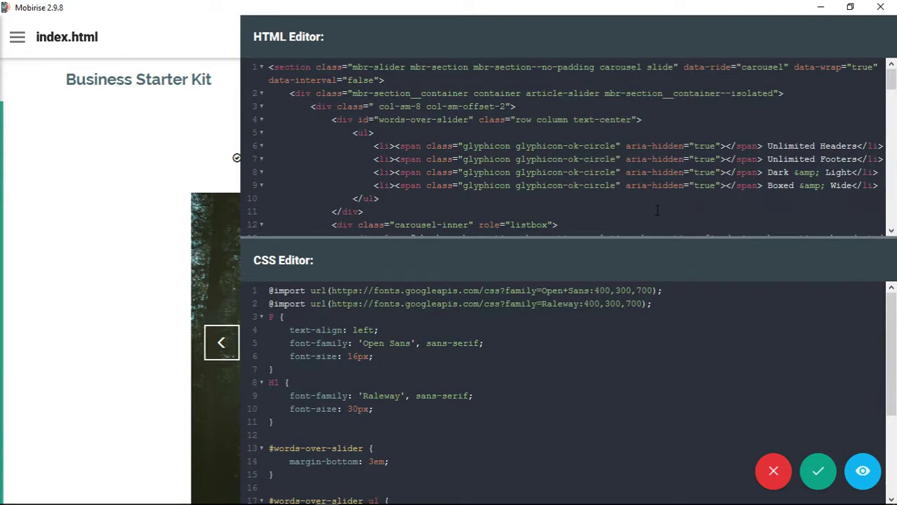
key(ctrl+shift+Left)
key(ctrl+shift+Left)
key(BackSpace)
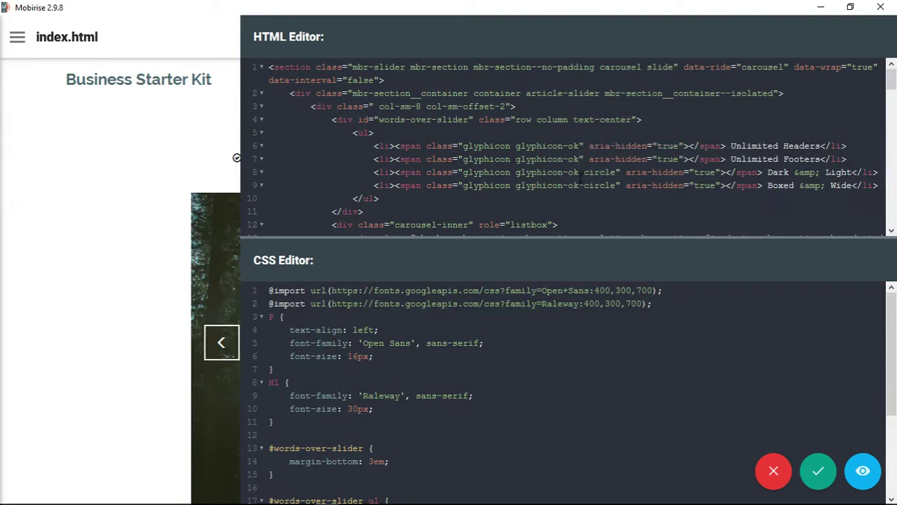
key(shift+Right)
key(shift+Right)
key(shift+Right)
key(shift+Right)
key(shift+Right)
key(shift+Right)
key(shift+Right)
key(BackSpace)
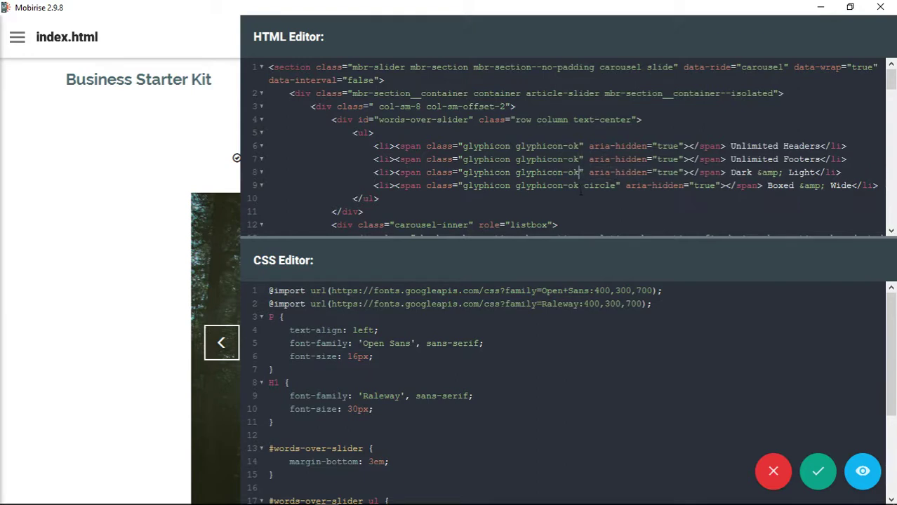
key(Down)
key(shift+Right)
key(shift+Right)
key(shift+Right)
key(shift+Right)
key(shift+Right)
key(shift+Right)
key(shift+Right)
key(BackSpace)
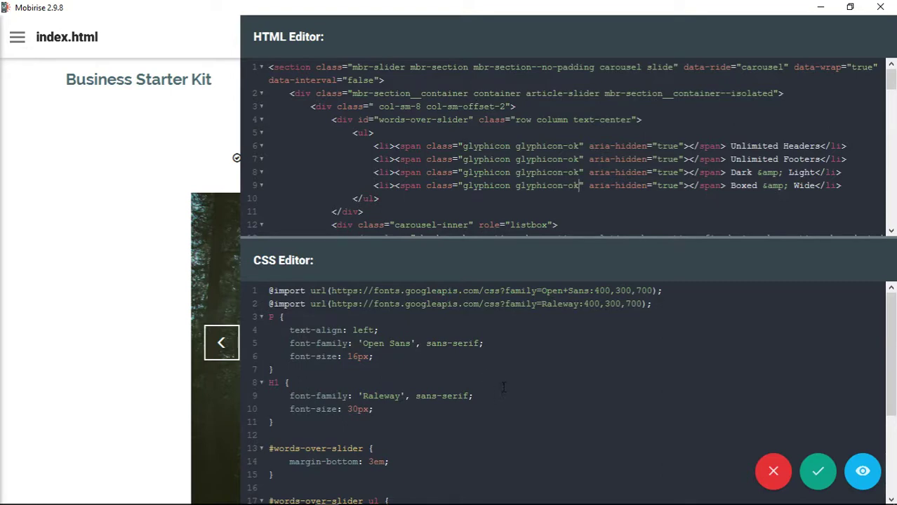
- Add an empty .glyphicon-ok rule to the CSS between the #words-over-slider rule and its ul rule
scroll(495, 390, down, 5)
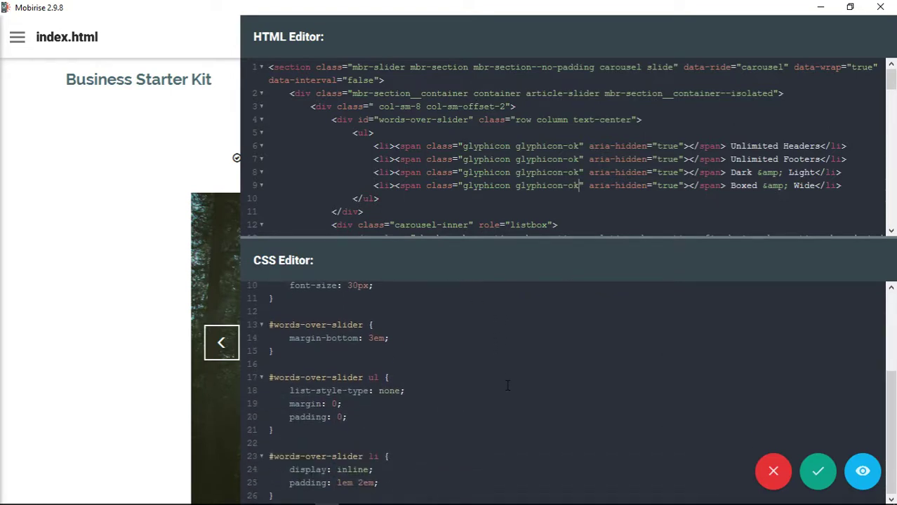
scroll(505, 384, up, 5)
scroll(491, 381, down, 5)
click(282, 353)
key(Return)
key(Return)
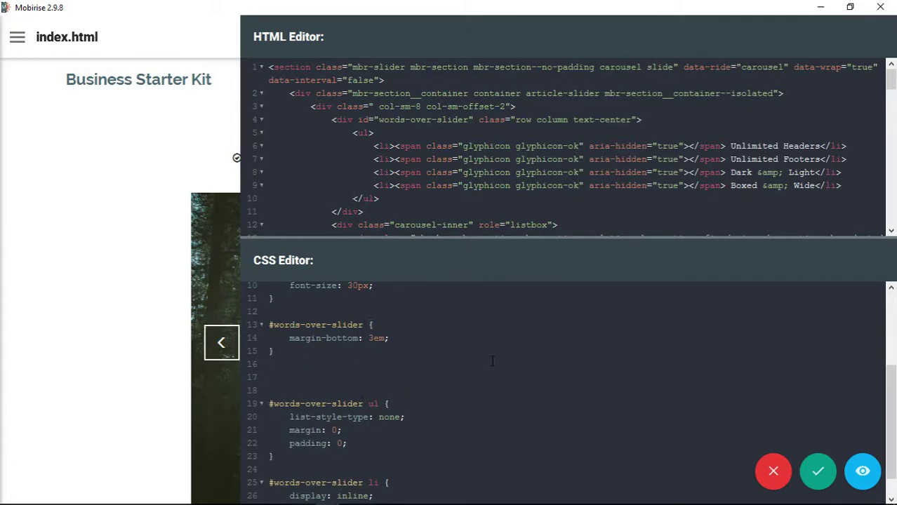
text(.glyphicon-ok {)
key(Return)
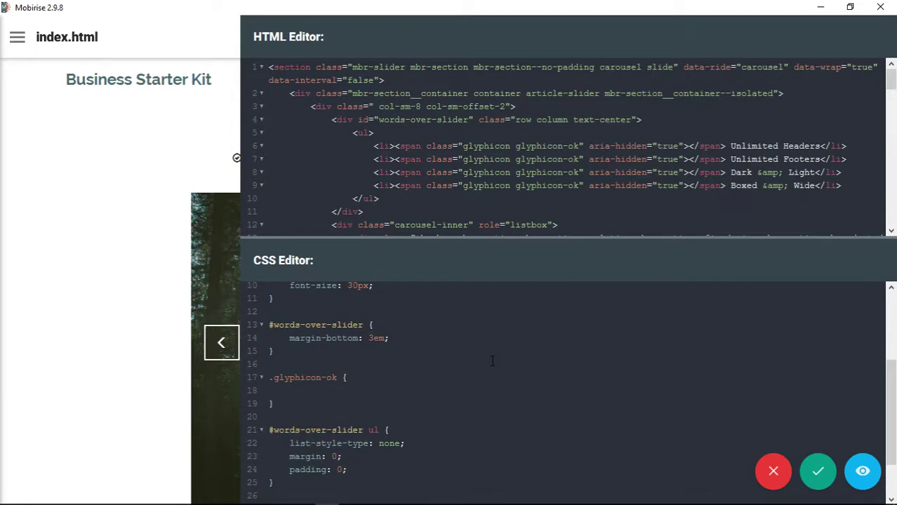
- Give the .glyphicon-ok rule the declarations border: 1px solid #ddd; and border-radius: 50%;
text(border: 1px solid)
text(#ddd;)
key(Return)
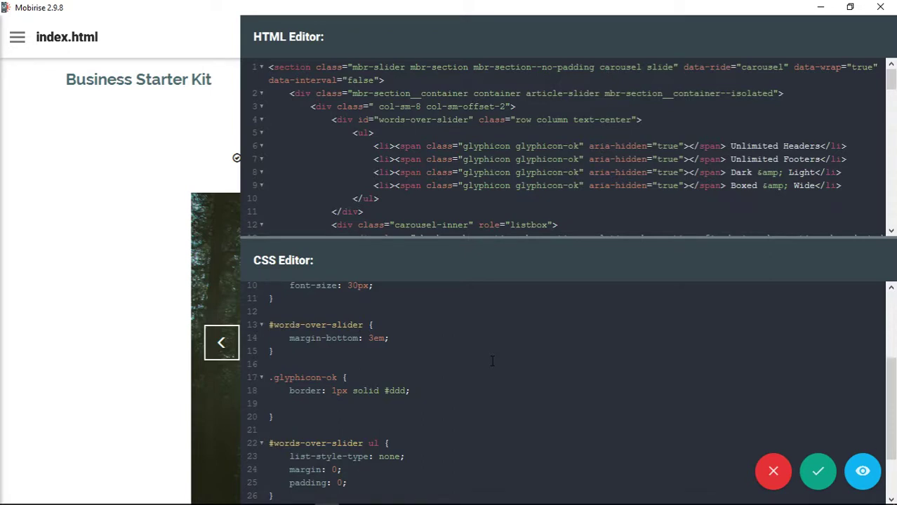
text(border-radius: 50%;)
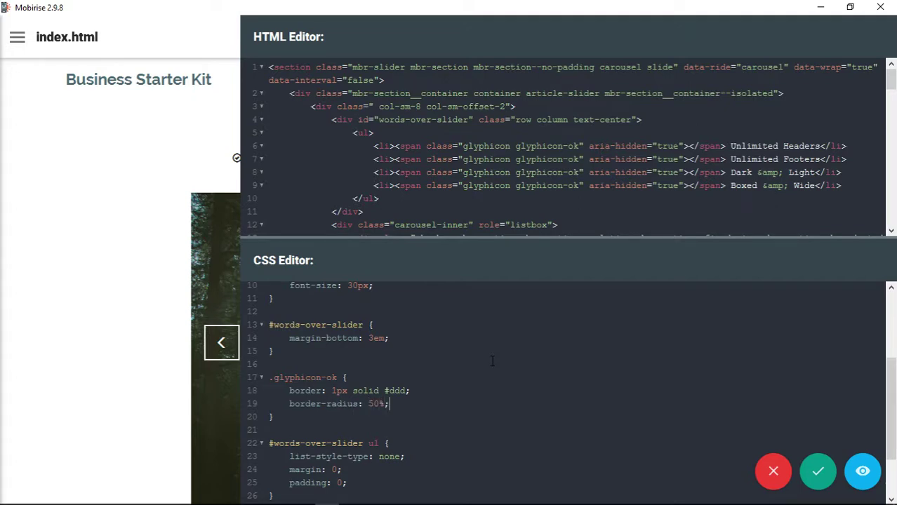
- Add padding: .5em; to the .glyphicon-ok rule and save the slider block's code
key(Return)
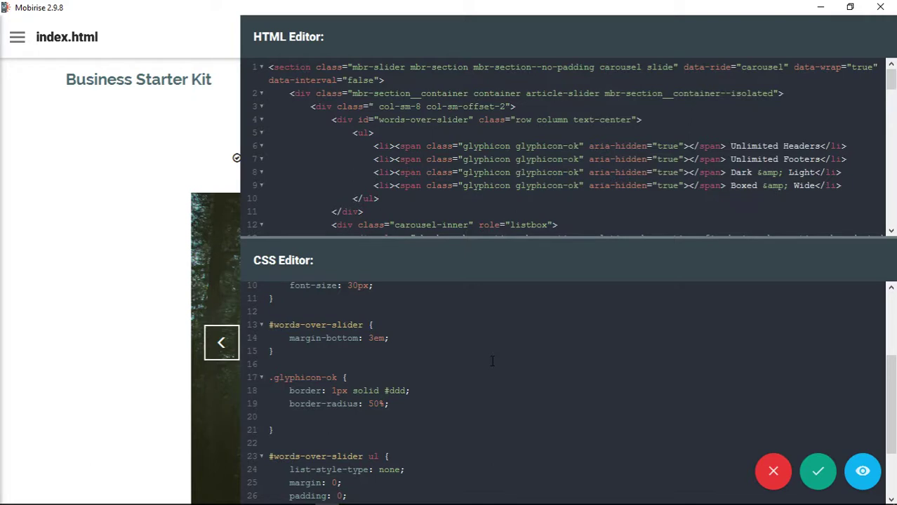
text(padding: .5em;)
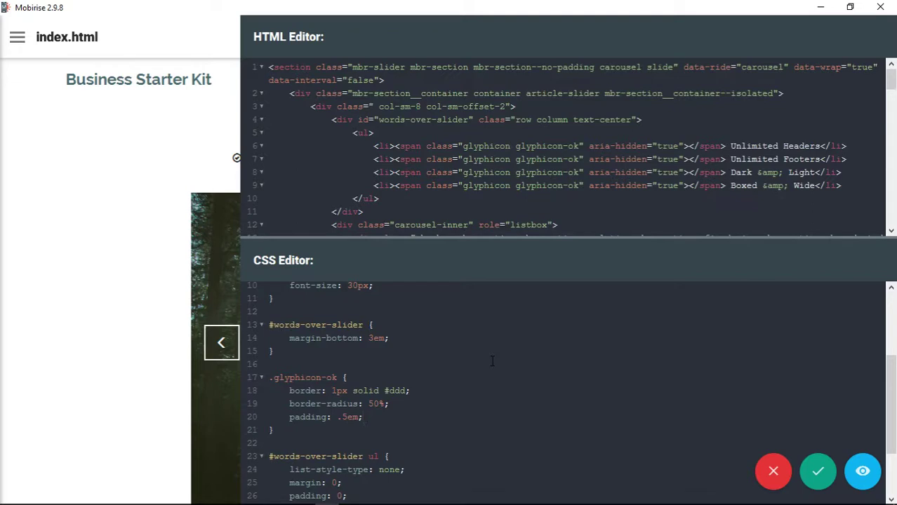
click(818, 472)
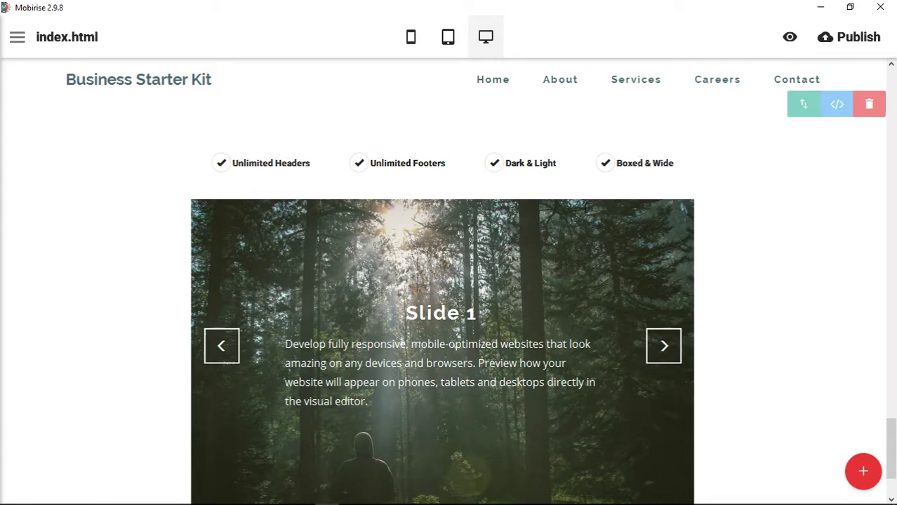
- Reopen the slider block's code, add margin-right: .5em; to the .glyphicon-ok rule, and save it
click(837, 104)
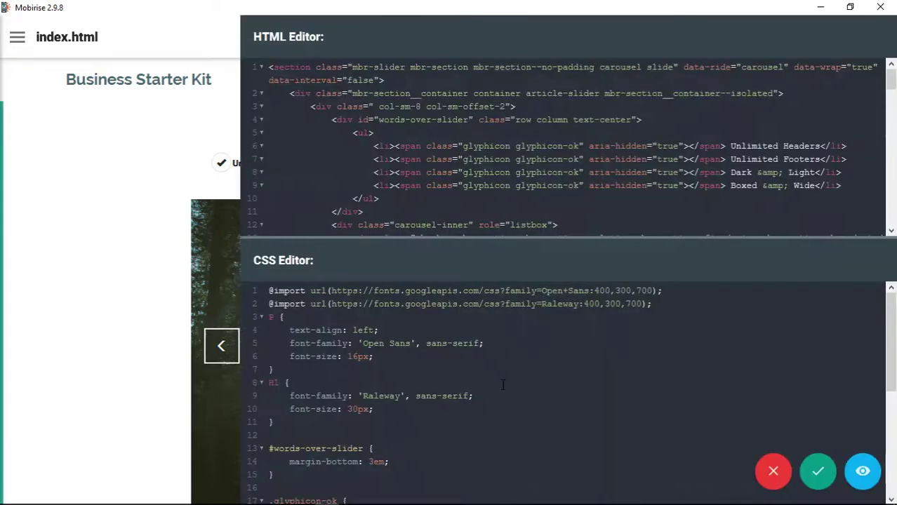
scroll(406, 411, down, 5)
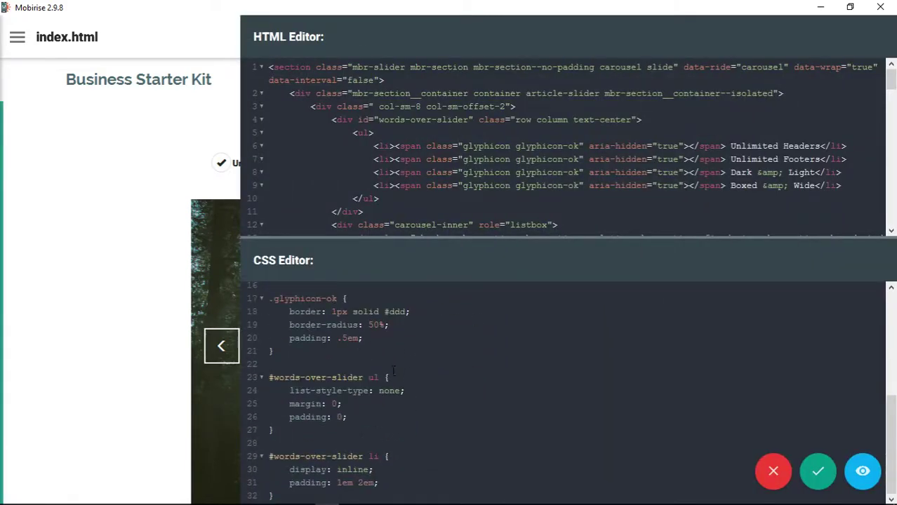
key(Return)
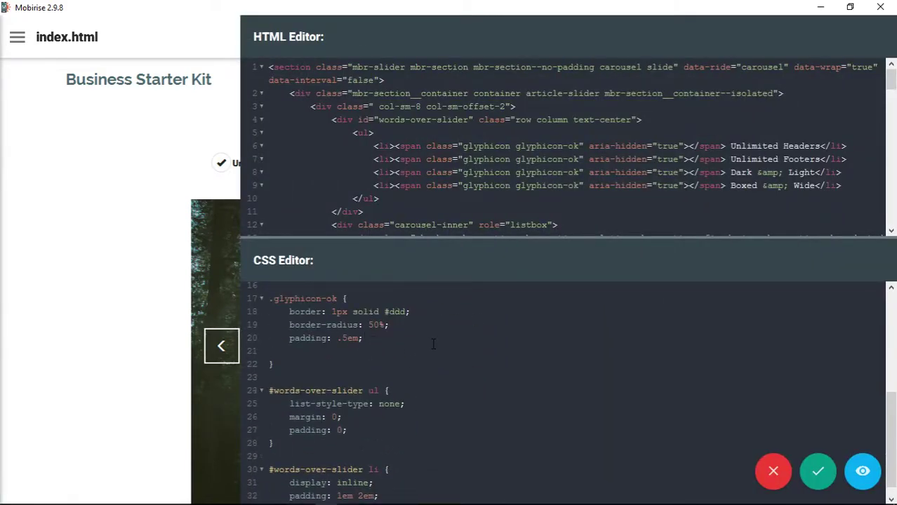
text(margin-right: .5em;)
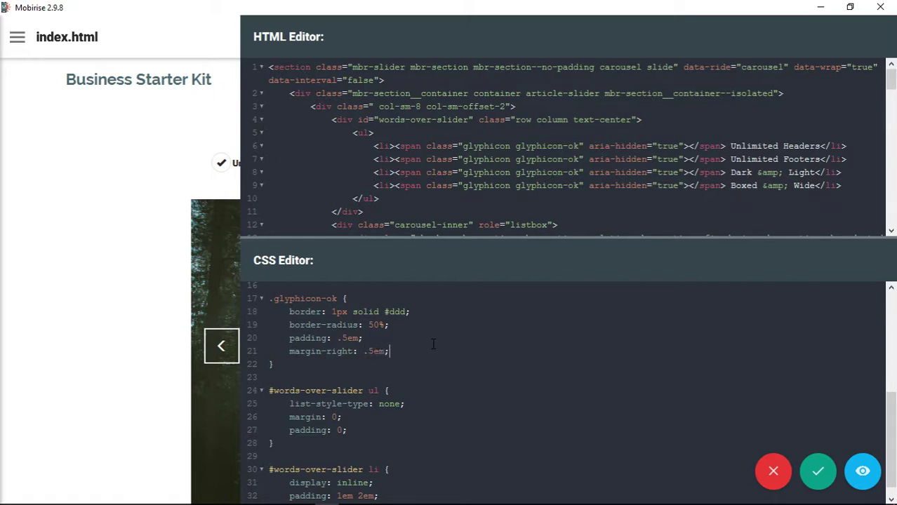
click(817, 471)
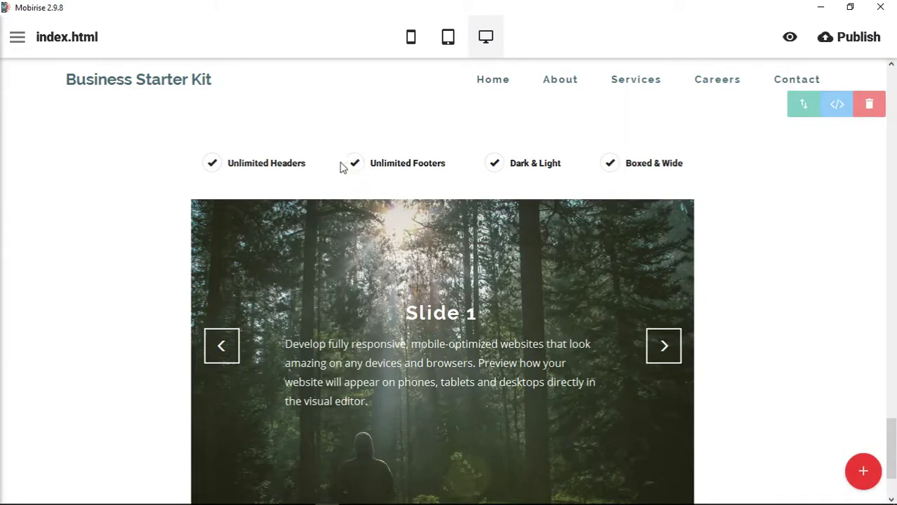
- Switch to the Porto preview in Chrome to examine the check-mark list's spacing and text, and return to Mobirise
mouse_move(253, 495)
click(258, 464)
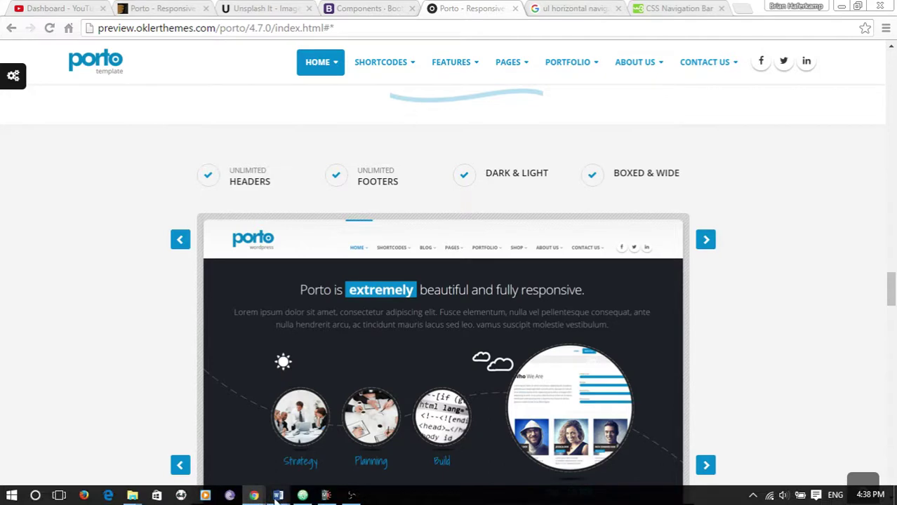
click(325, 496)
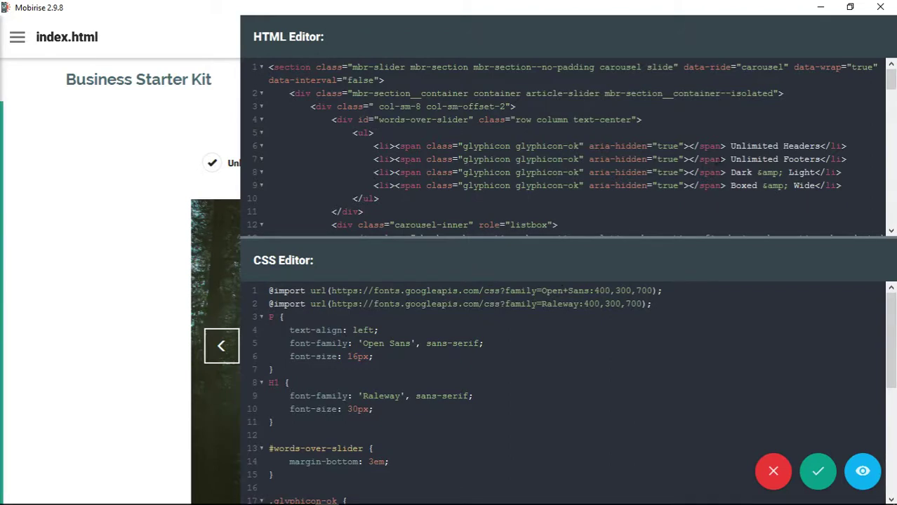
- In the slider block's code, enlarge the CSS editor and add eleven blank lines after the #words-over-slider li rule
scroll(450, 410, down, 5)
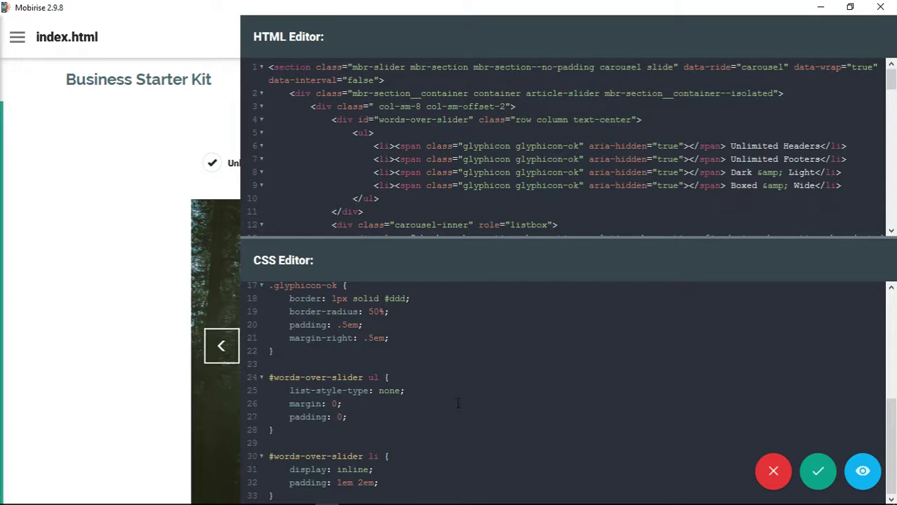
drag(561, 238, 560, 180)
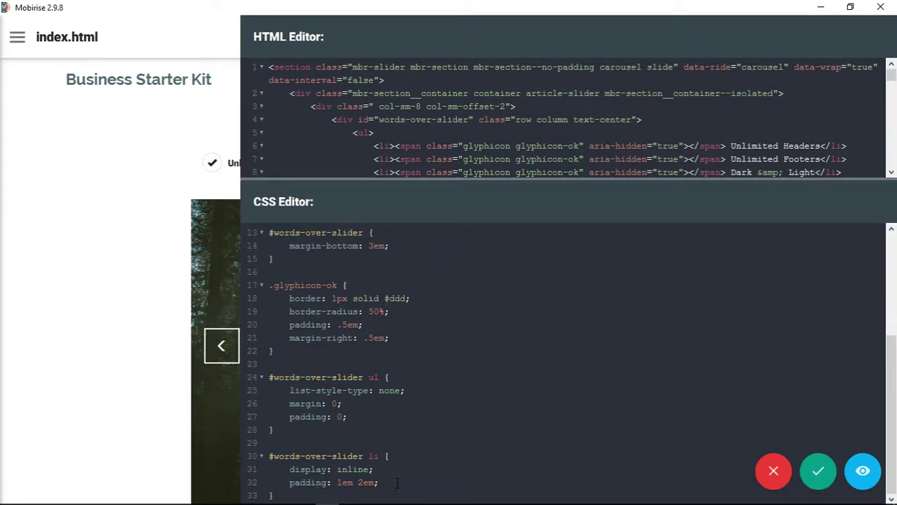
key(Return)
key(Return)
key(Return)
key(Return)
key(Return)
key(Return)
key(Return)
key(Return)
key(Return)
key(Return)
key(Return)
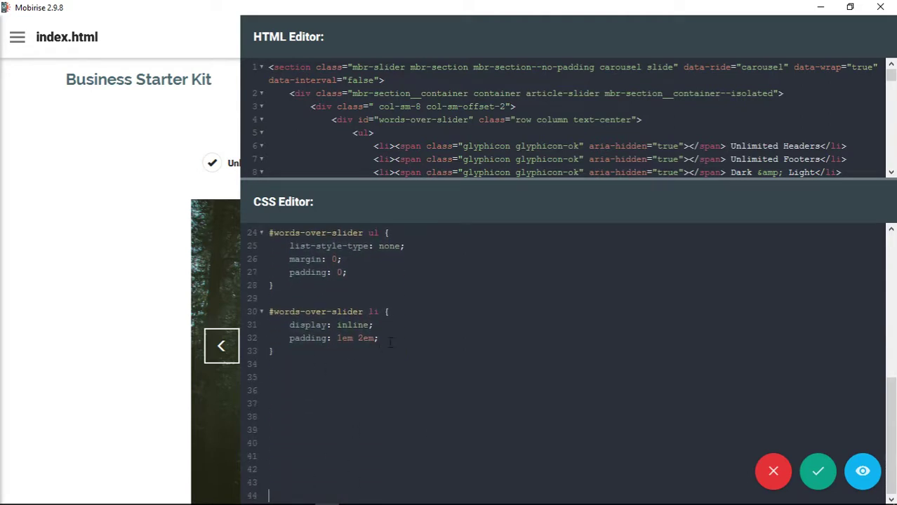
- Copy font-family: 'Open Sans', sans-serif; from the P rule into the #words-over-slider li rule and save the code
key(Return)
text(font-family)
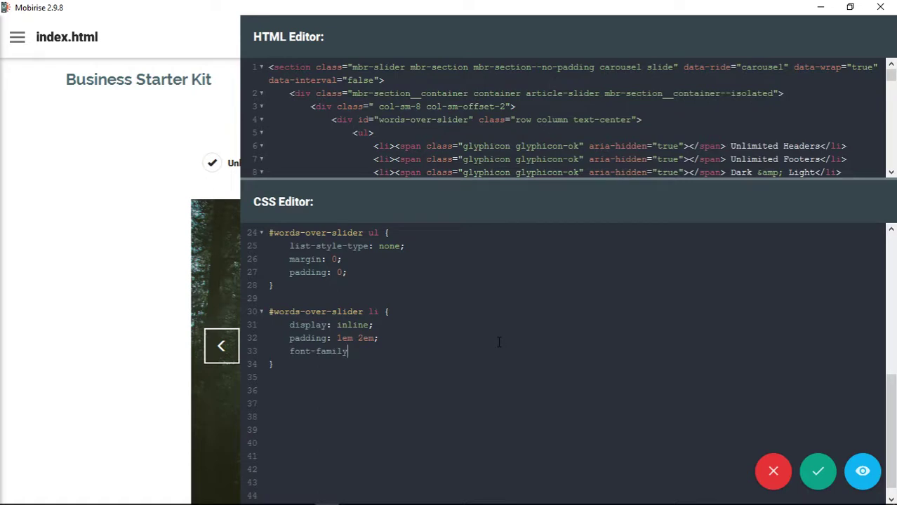
scroll(499, 344, up, 8)
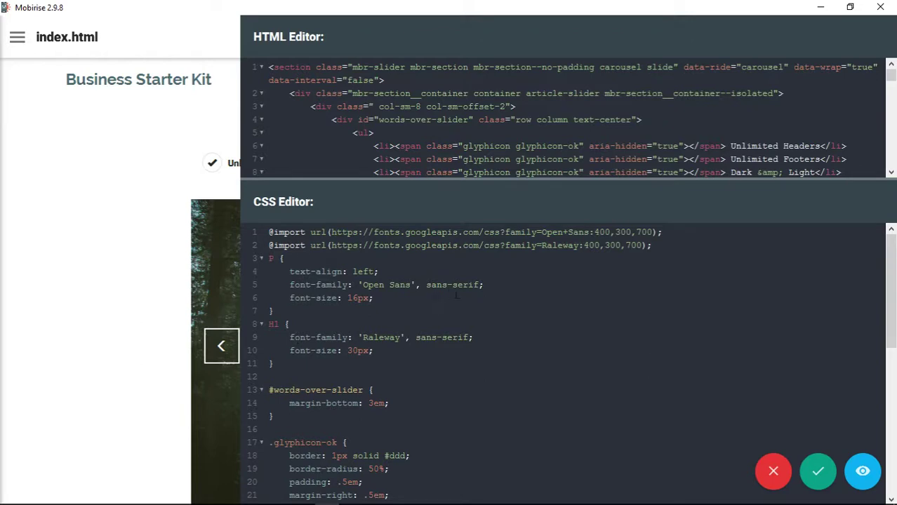
drag(290, 285, 537, 285)
key(ctrl+c)
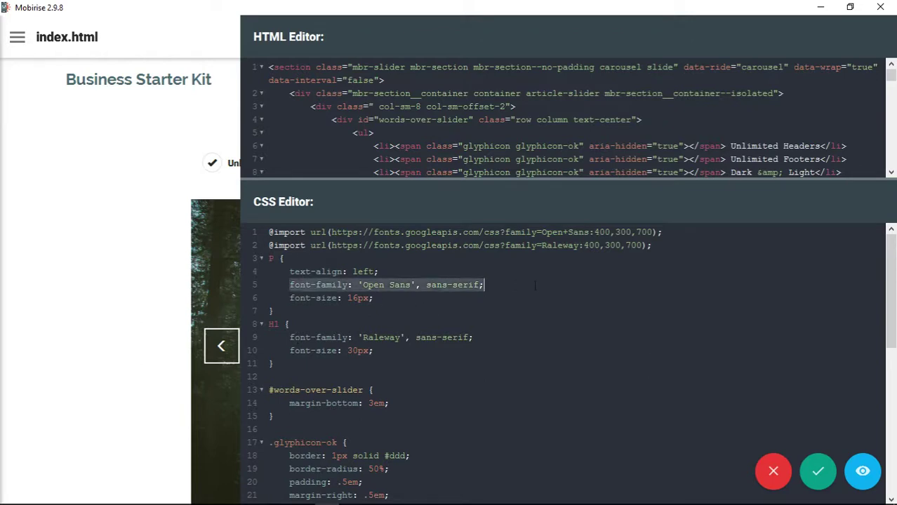
scroll(507, 317, down, 5)
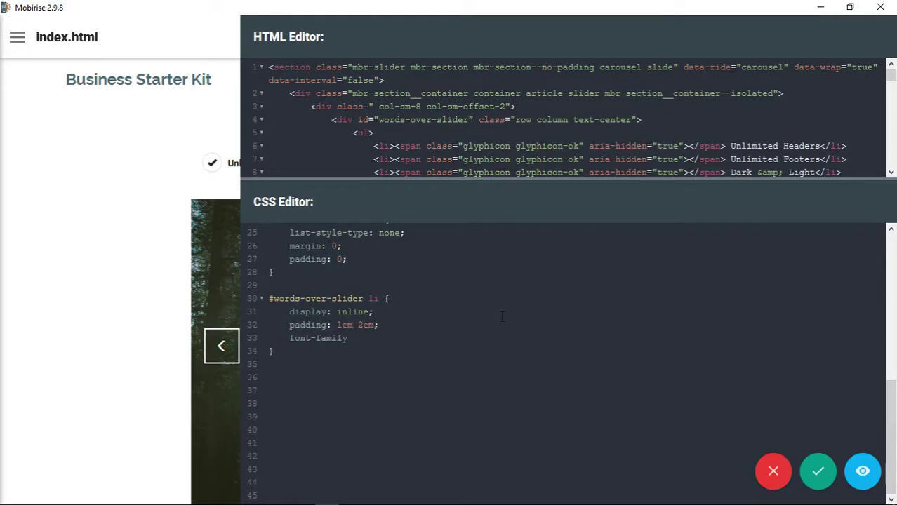
drag(290, 339, 347, 338)
key(ctrl+v)
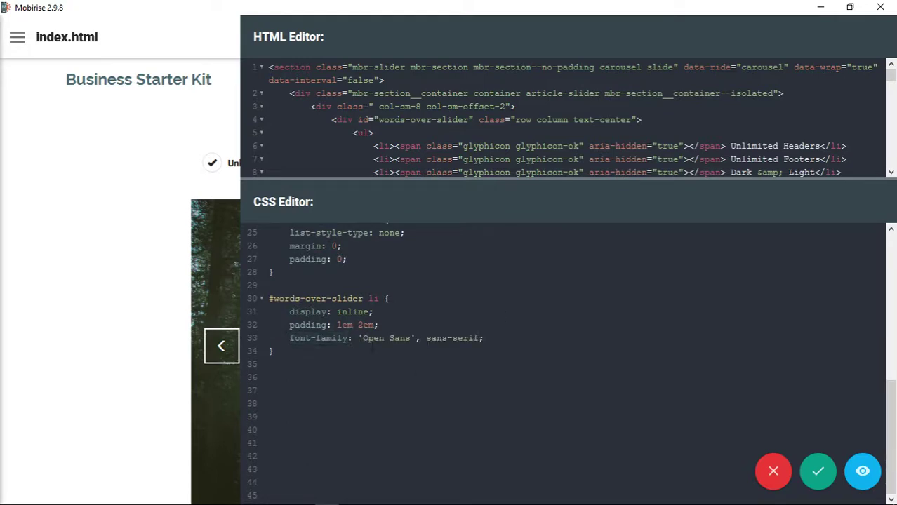
click(819, 471)
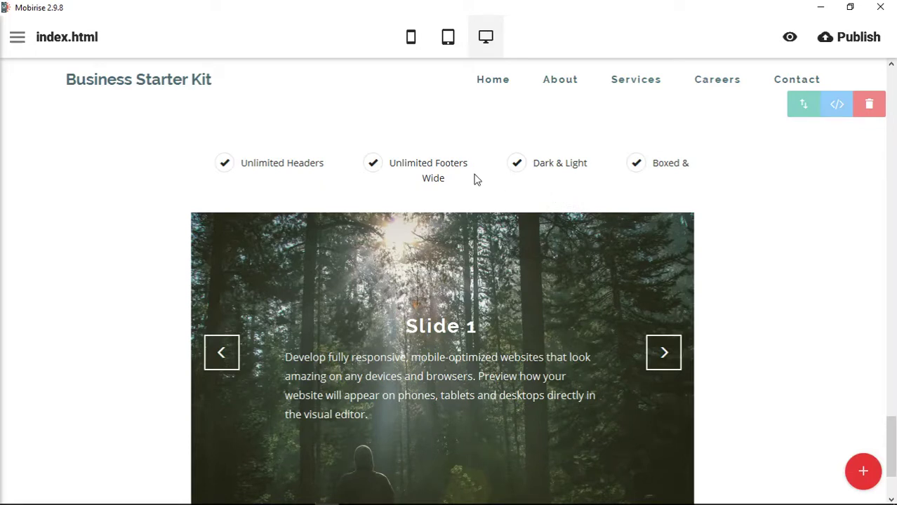
- Compare the list's font and text size with the Porto preview in Chrome, and return to Mobirise
mouse_move(318, 500)
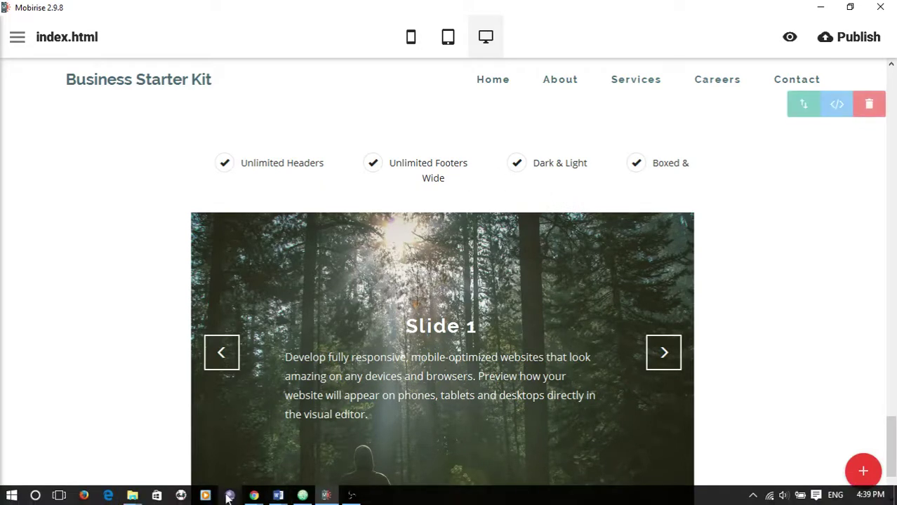
click(324, 497)
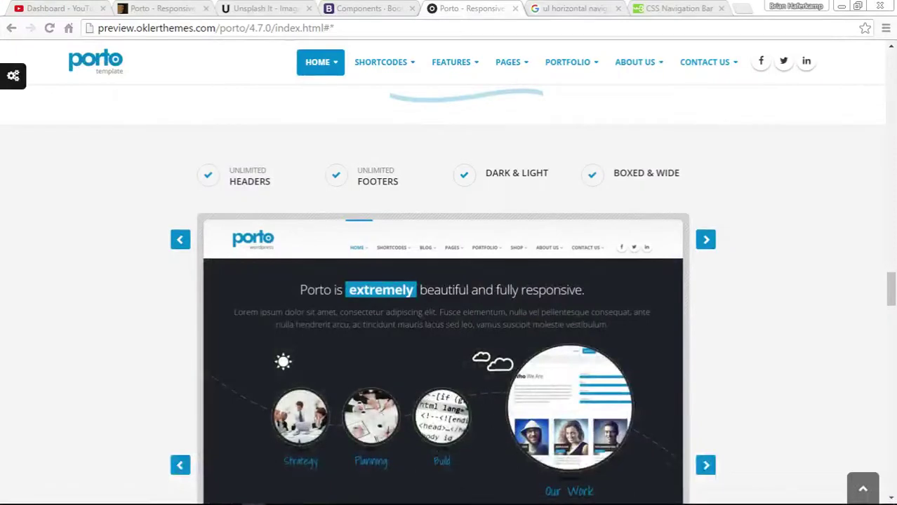
click(325, 497)
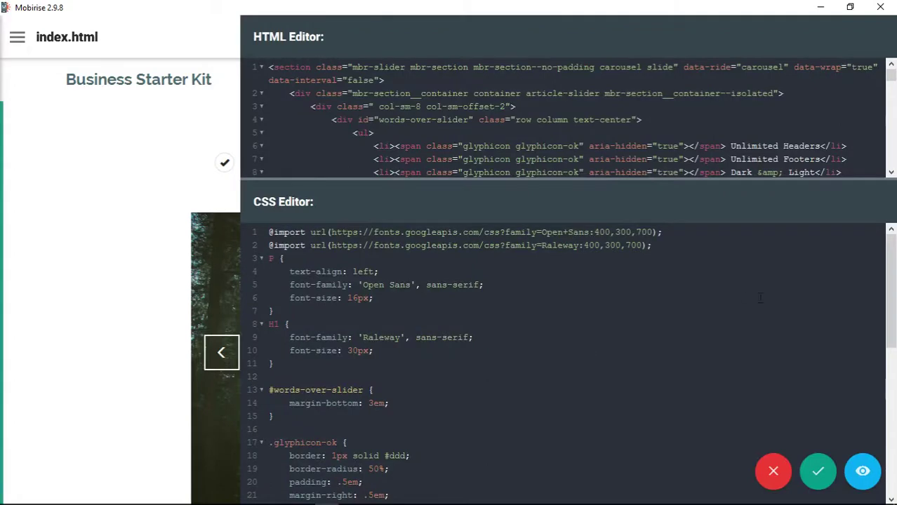
- Add font-size: 1em; to the #words-over-slider li rule in the slider block's CSS and save it
scroll(438, 417, down, 3)
scroll(438, 416, down, 6)
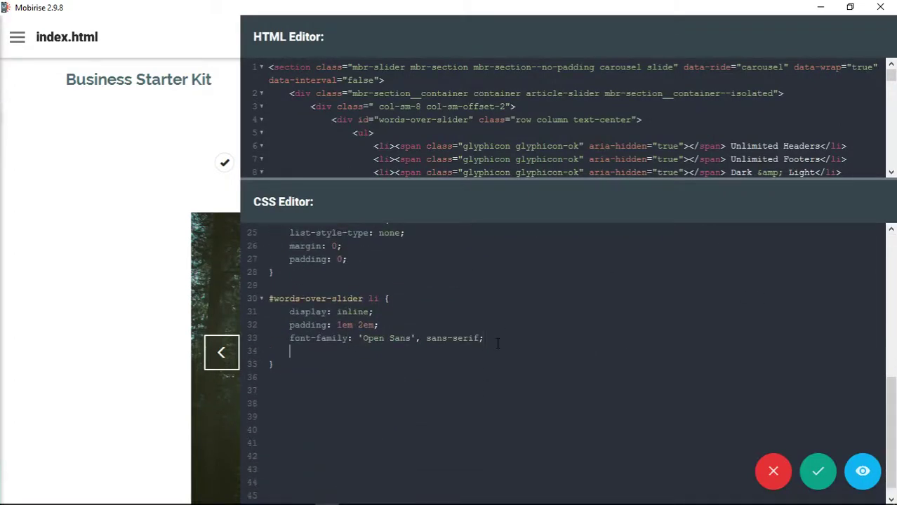
key(Return)
text(font-size: 1em;)
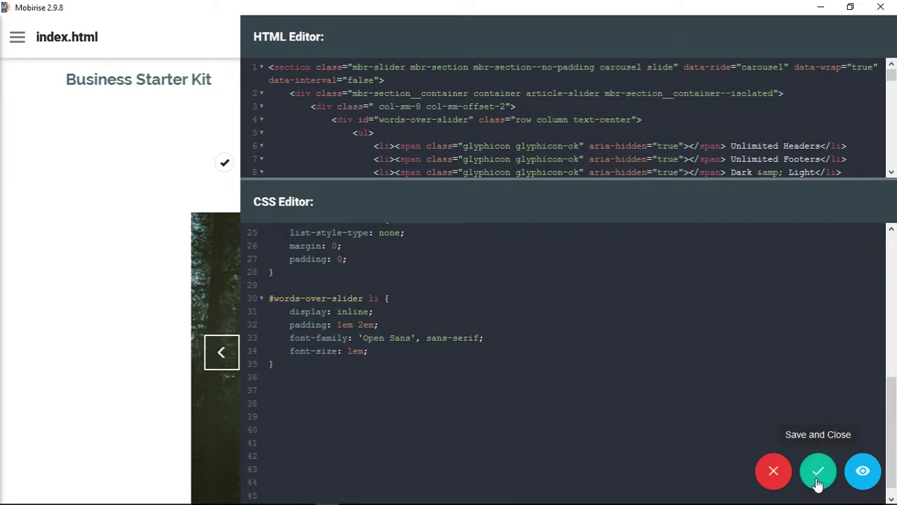
click(817, 474)
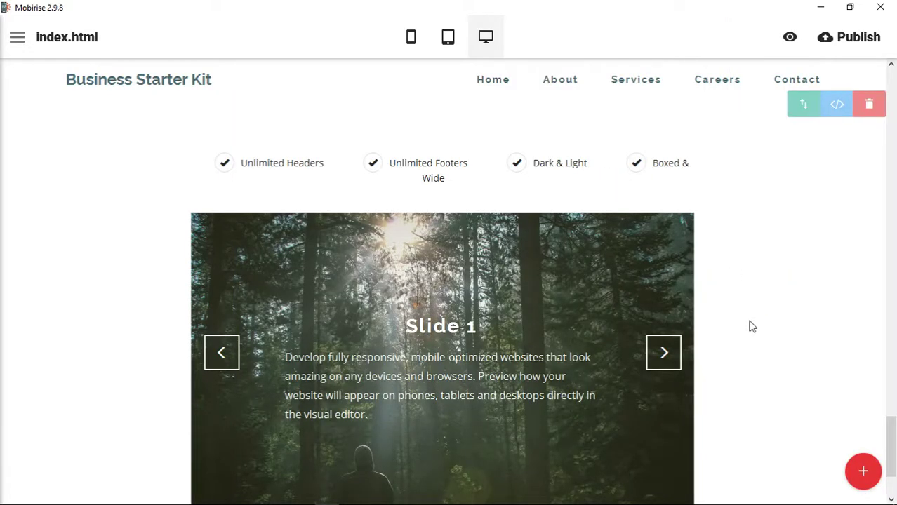
- Reopen the slider block's code, set the #words-over-slider li padding to 1em 1em, and save it
click(837, 103)
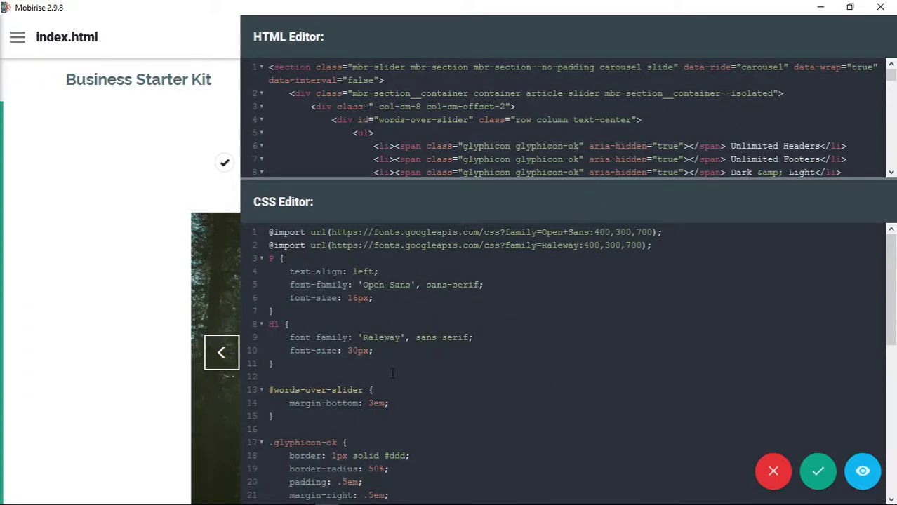
scroll(393, 370, down, 5)
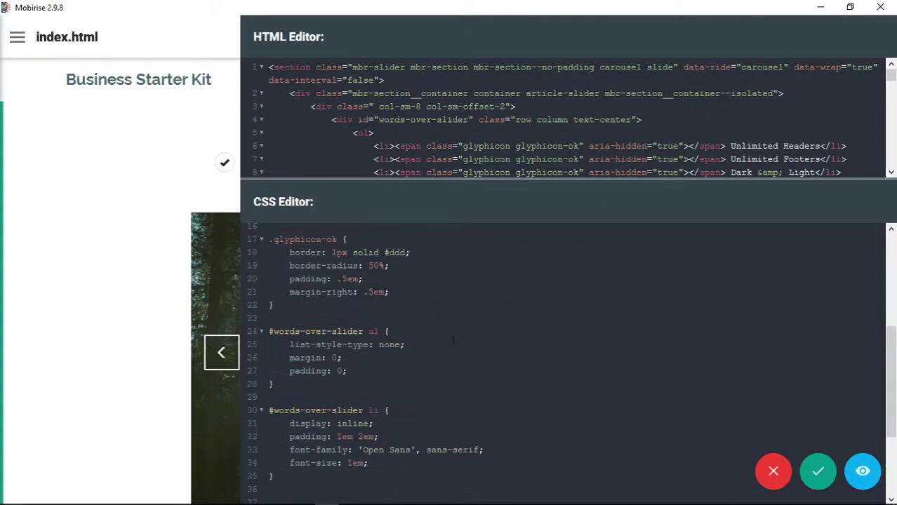
scroll(465, 374, down, 2)
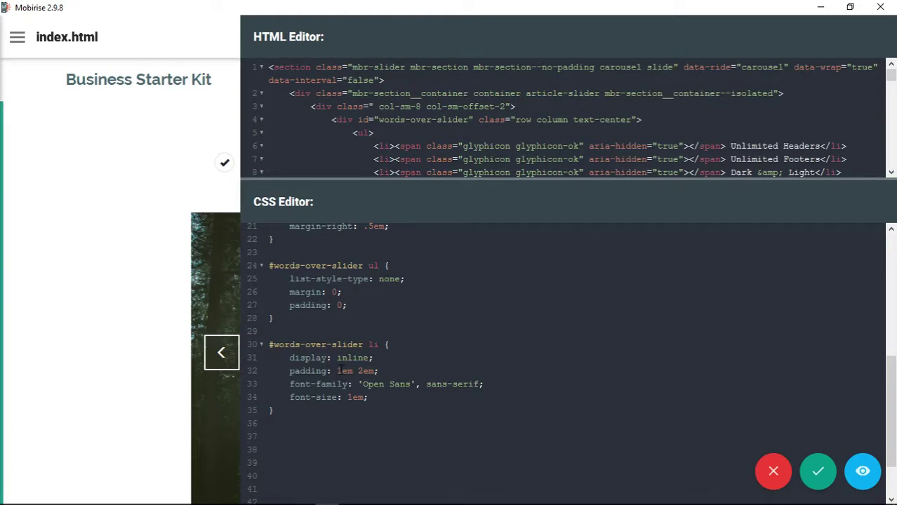
click(363, 371)
key(BackSpace)
text(1)
click(818, 471)
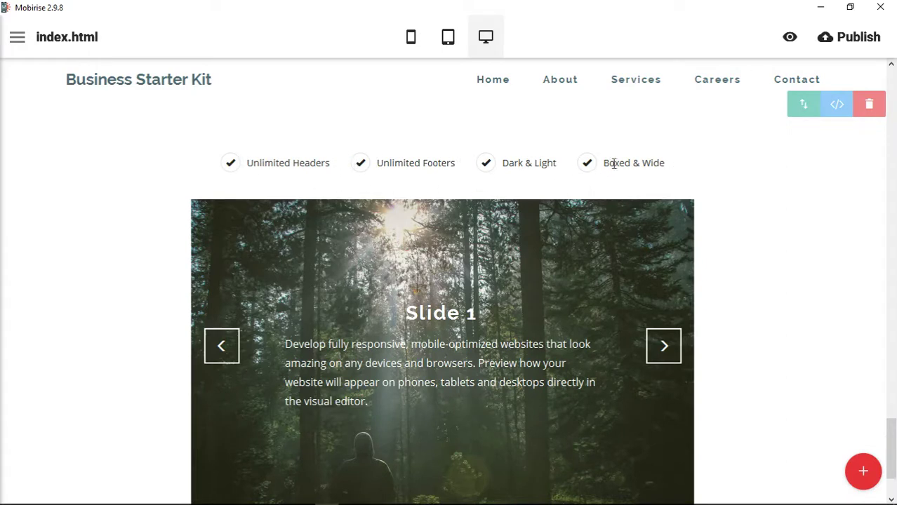
- Examine the list bar above the slider, compare it with the Porto preview in Chrome, and return to Mobirise
scroll(722, 247, up, 1)
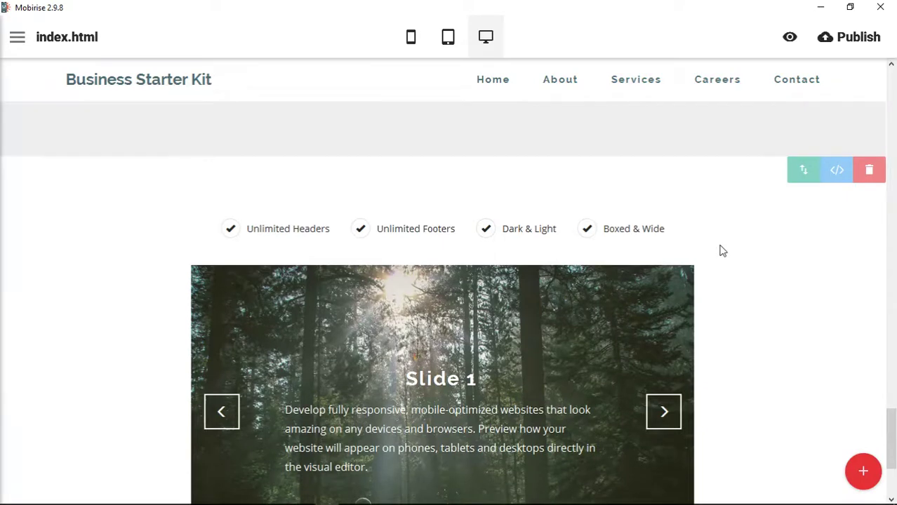
scroll(722, 251, up, 1)
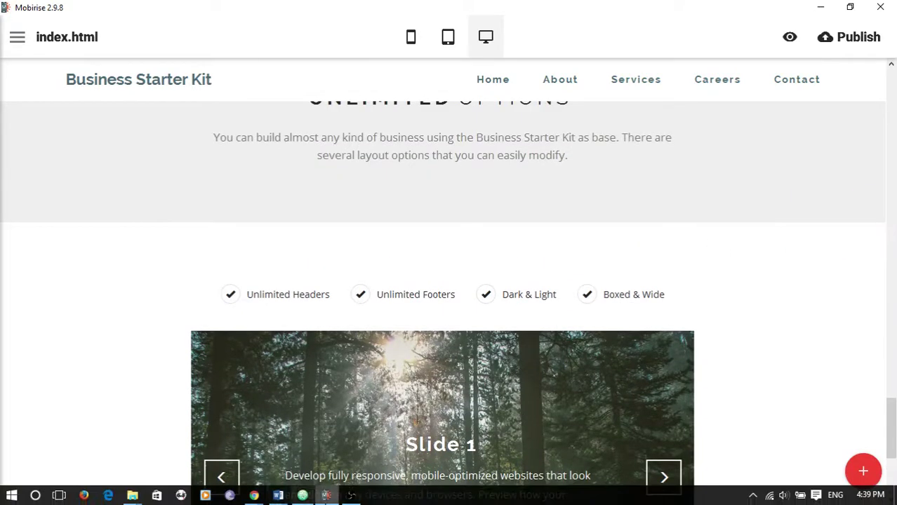
mouse_move(254, 496)
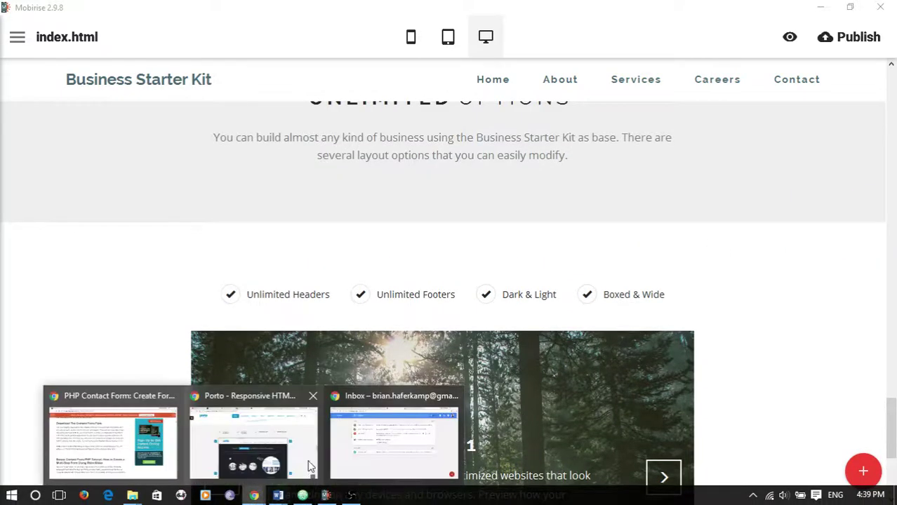
click(276, 437)
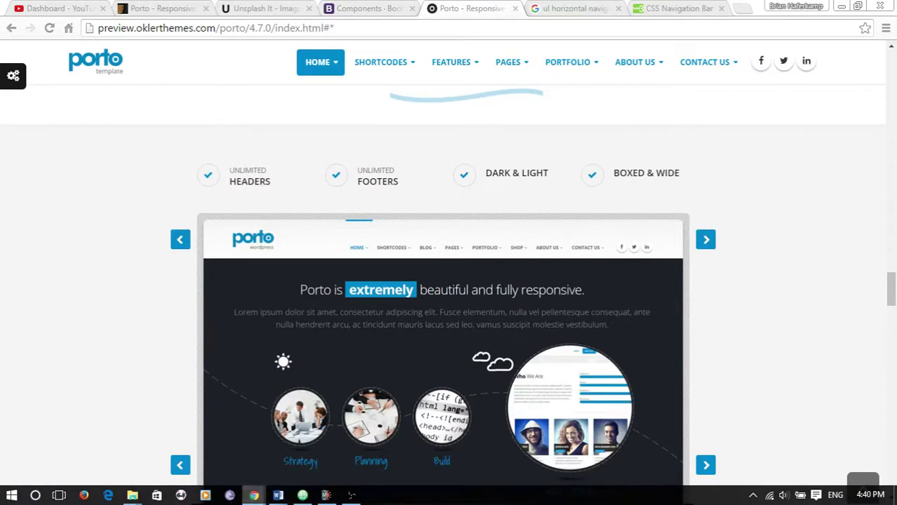
click(326, 499)
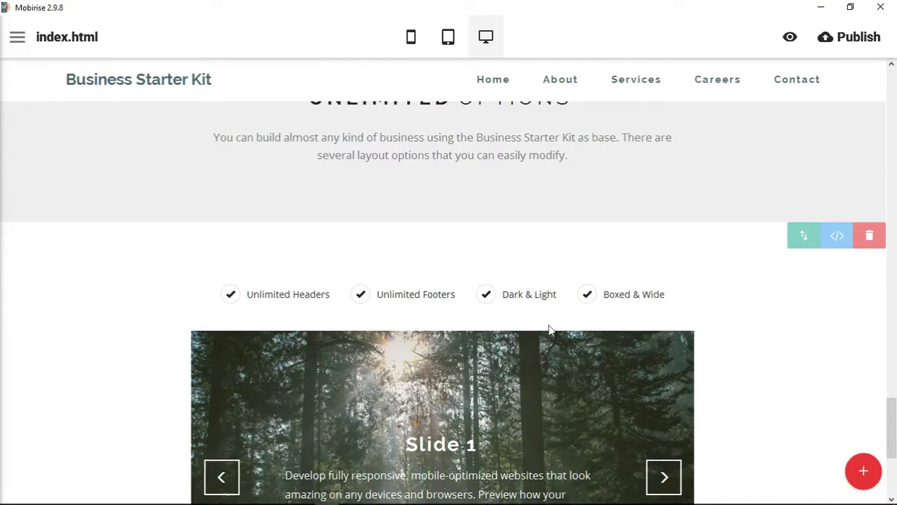
- Add font-weight: bold; to the #words-over-slider li rule in the slider block's CSS and save it
click(837, 235)
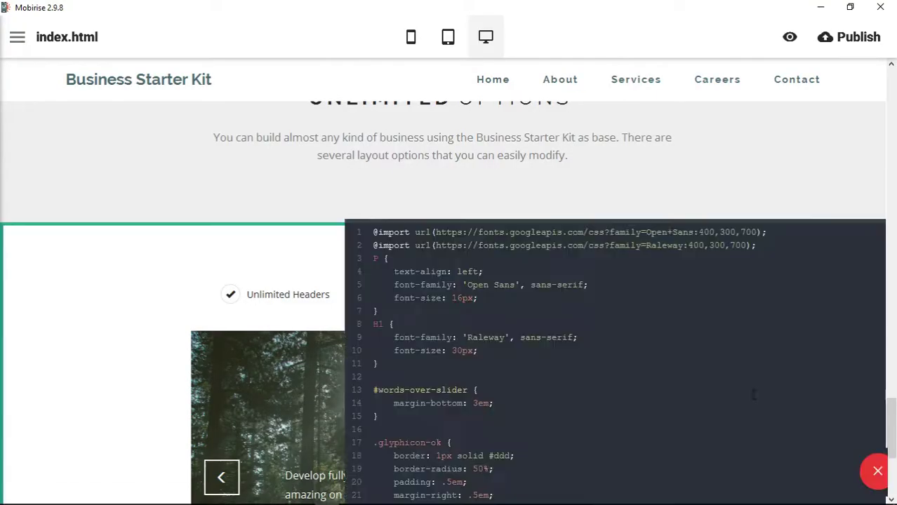
scroll(405, 435, down, 6)
scroll(400, 421, down, 3)
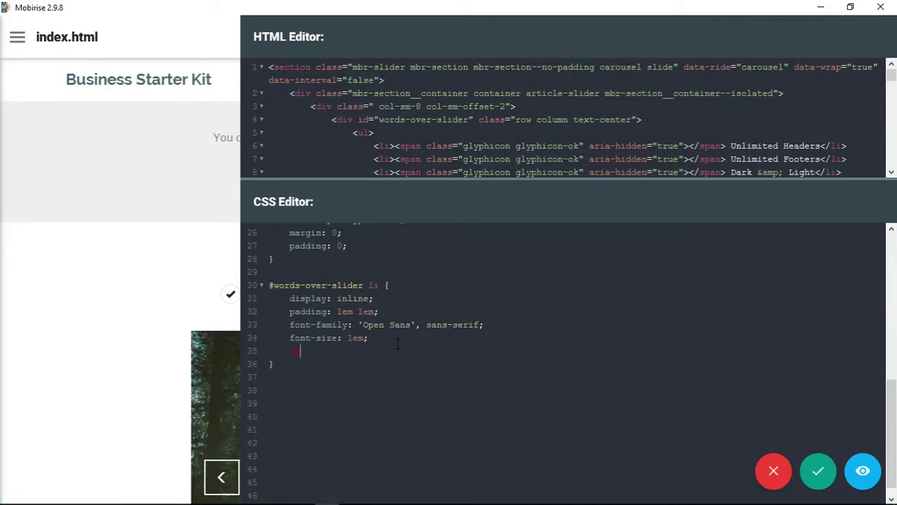
text(ght: bold;)
click(819, 471)
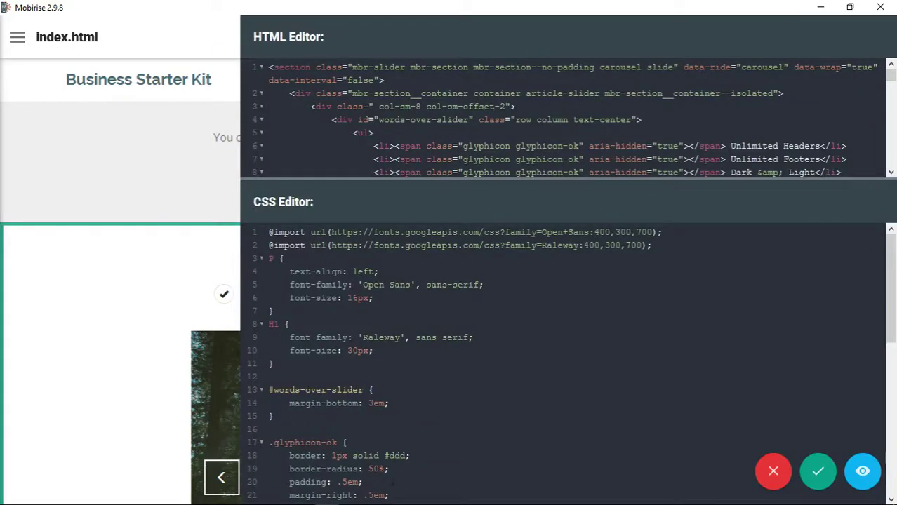
- Replace the font-weight line in the #words-over-slider li rule with text-transform: uppercase; and save the slider block's CSS
scroll(393, 483, down, 9)
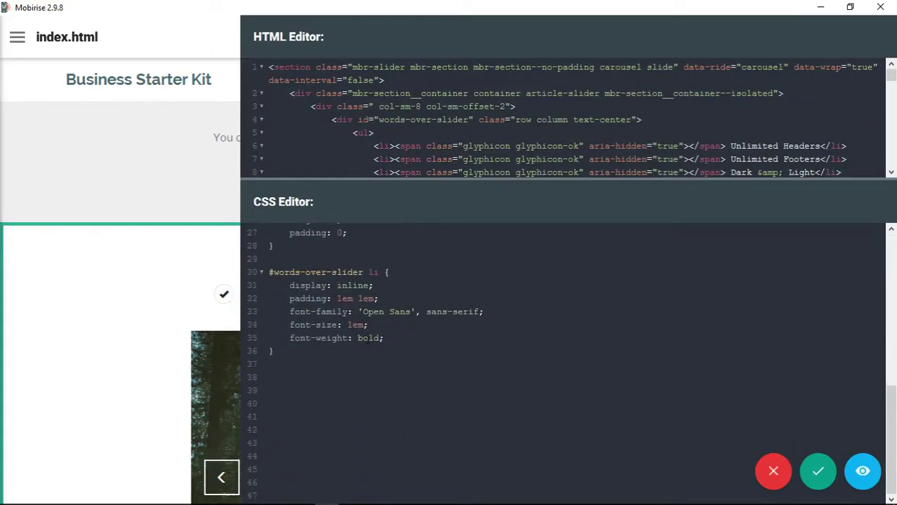
drag(386, 338, 294, 338)
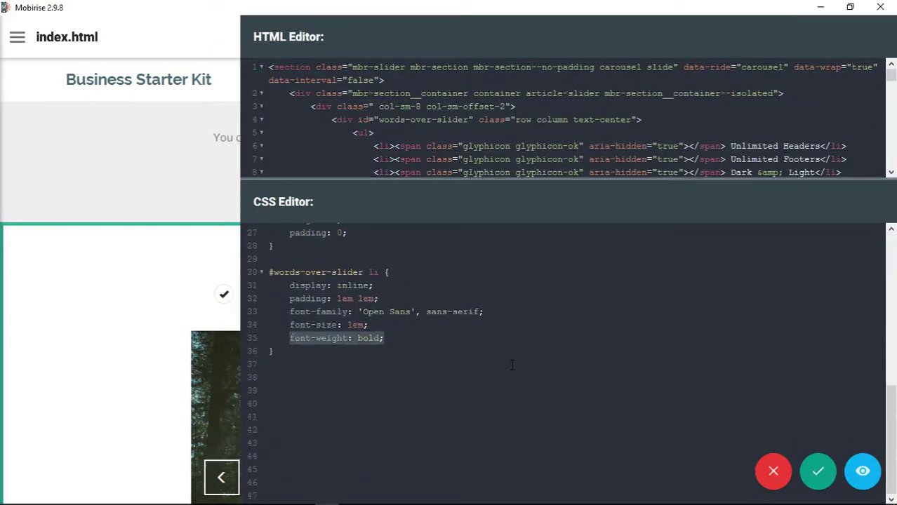
text(o)
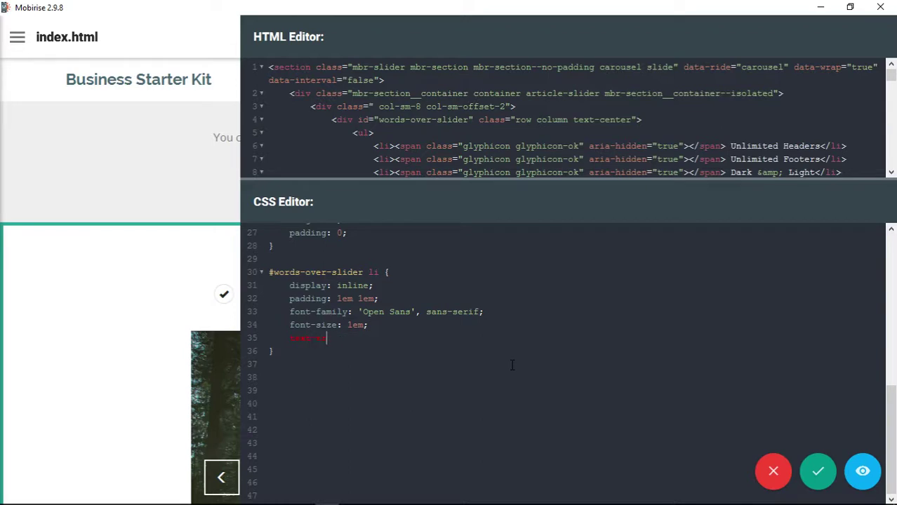
text(rm: uppercase;)
click(818, 471)
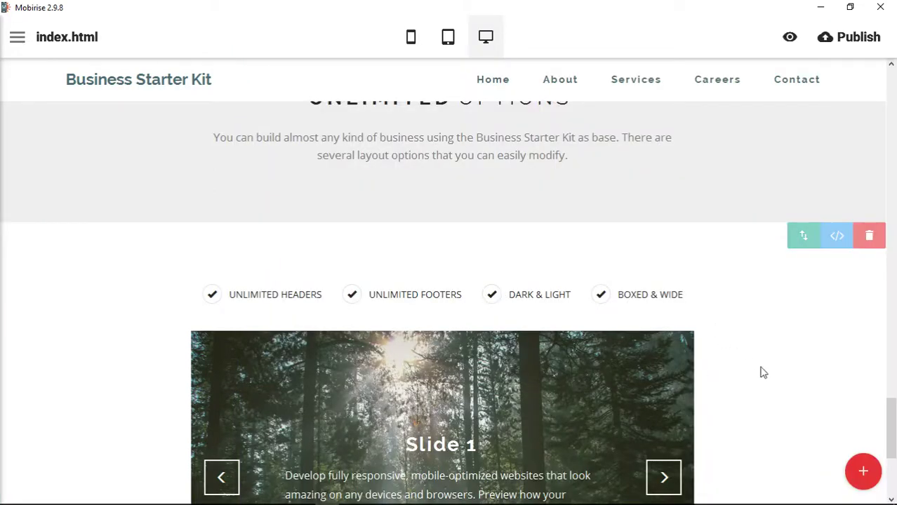
- Examine the check-mark list, the slider and the Unlimited Options section above them on the page
scroll(767, 375, down, 3)
scroll(761, 398, up, 1)
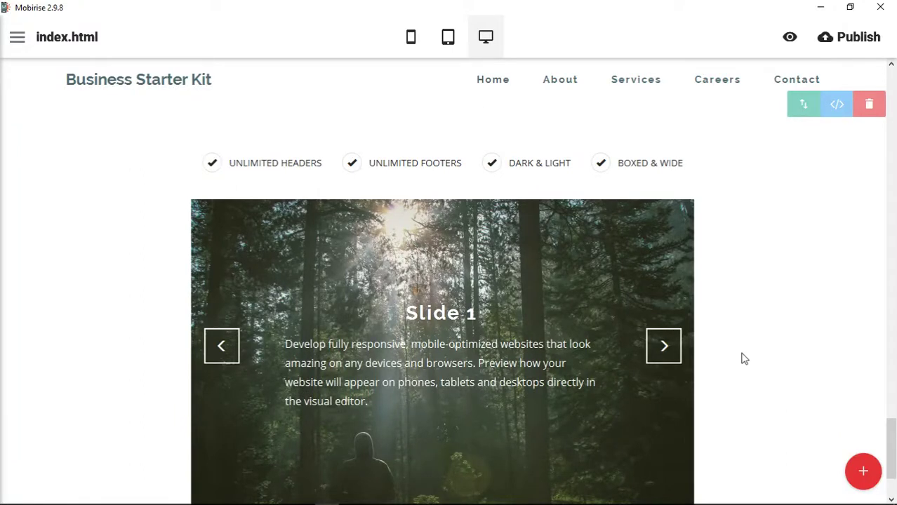
scroll(769, 311, up, 3)
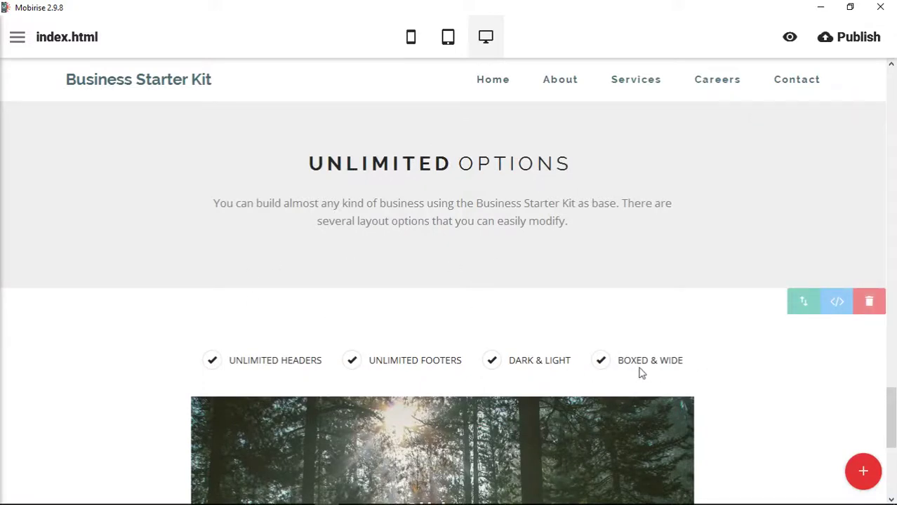
scroll(779, 377, down, 4)
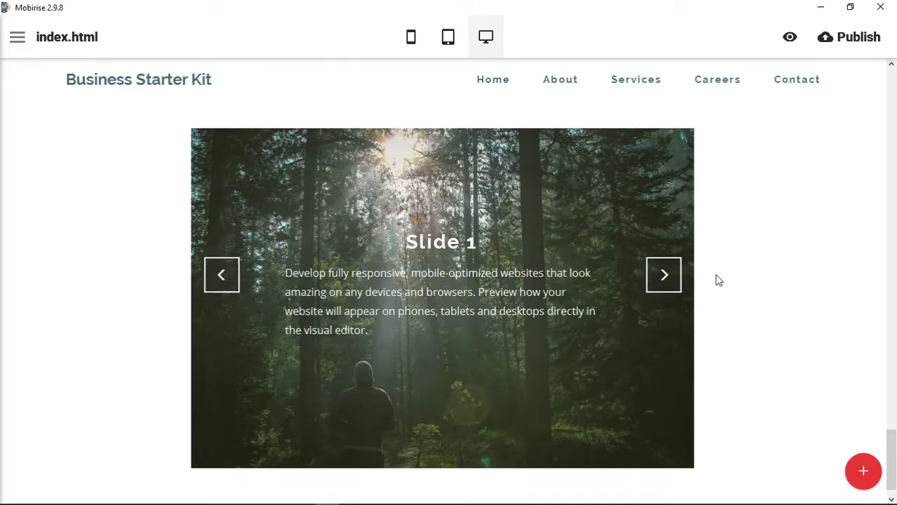
scroll(727, 338, up, 3)
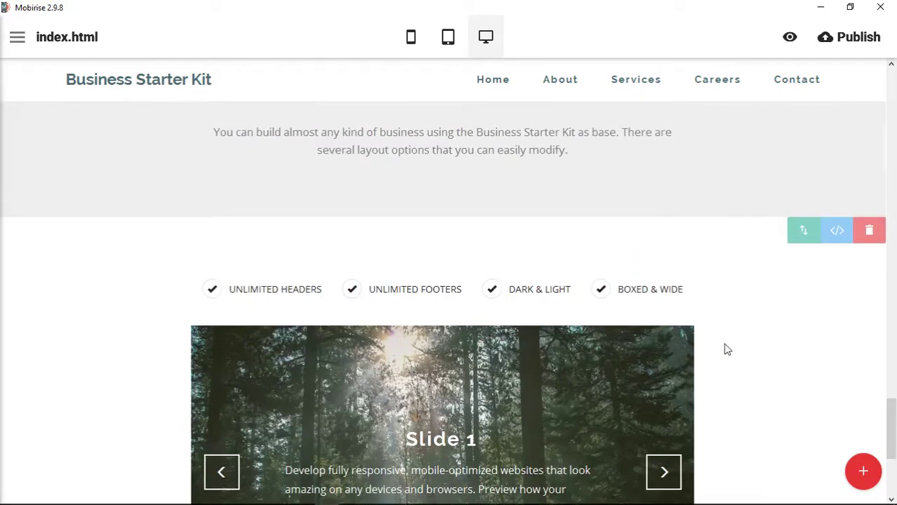
scroll(726, 348, up, 4)
mouse_move(447, 487)
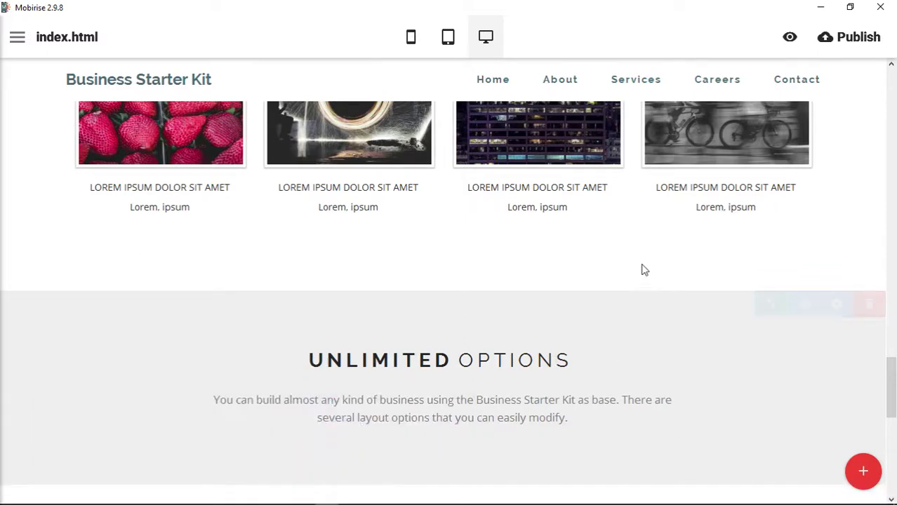
- Preview the page in Chrome and review its sections from the video header down to the image gallery
click(789, 51)
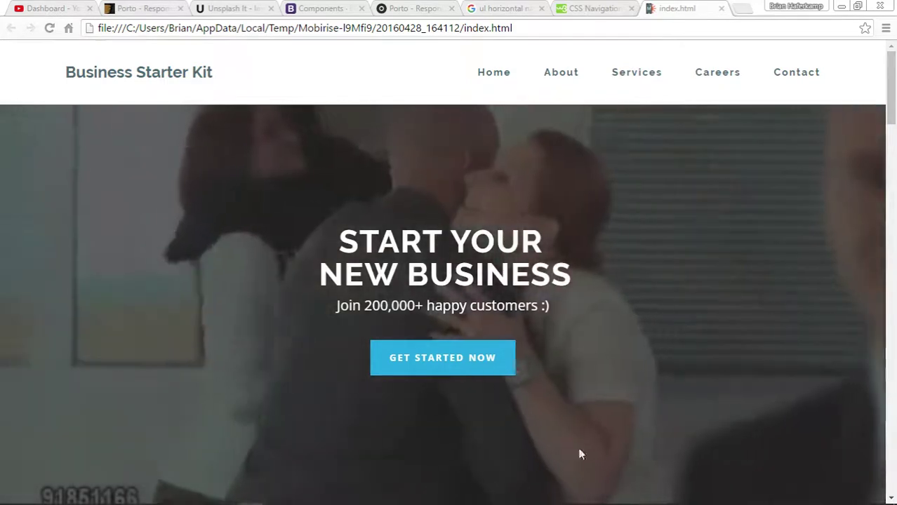
scroll(768, 326, down, 2)
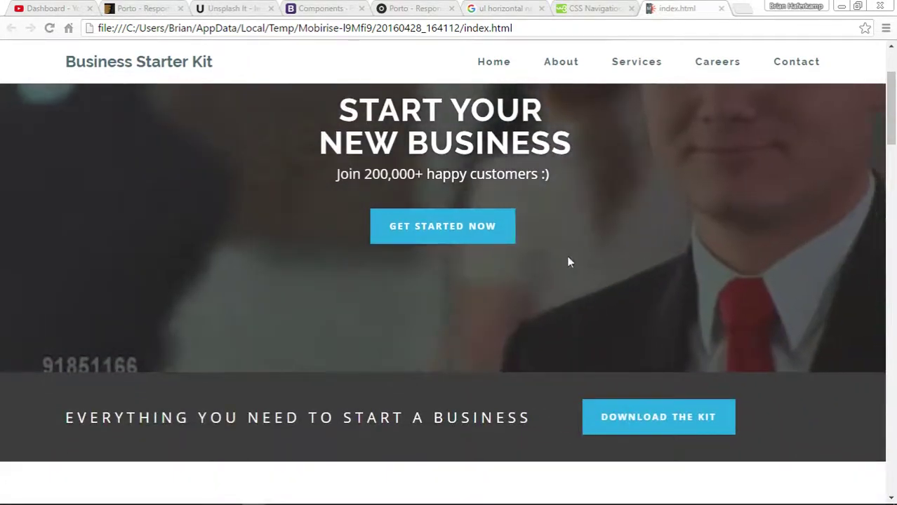
scroll(561, 256, down, 4)
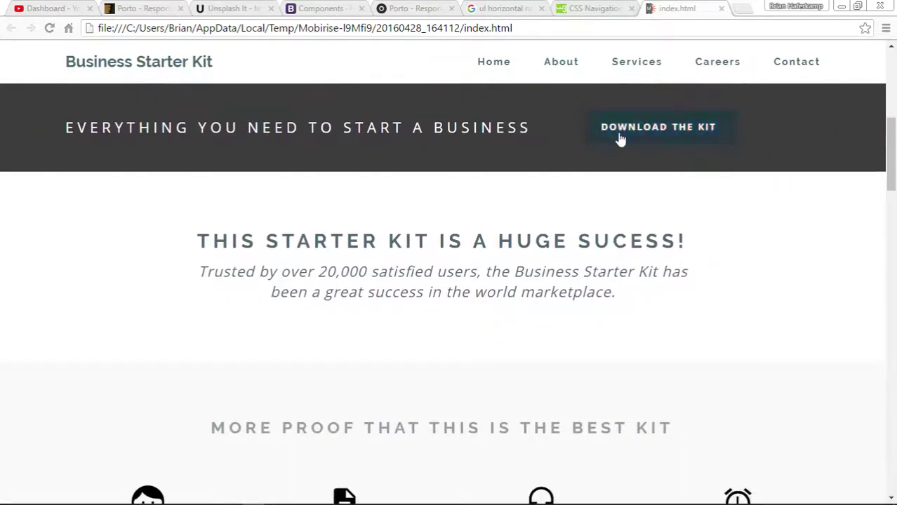
scroll(842, 330, down, 4)
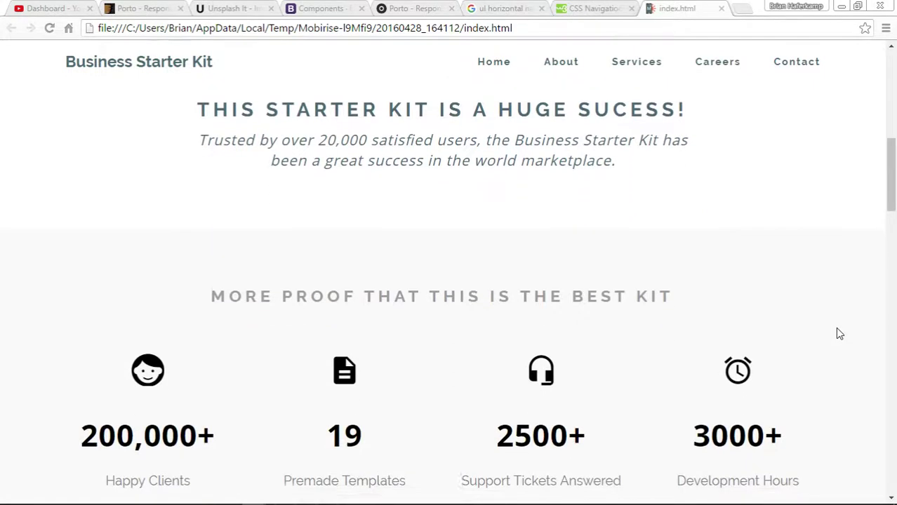
scroll(838, 333, down, 5)
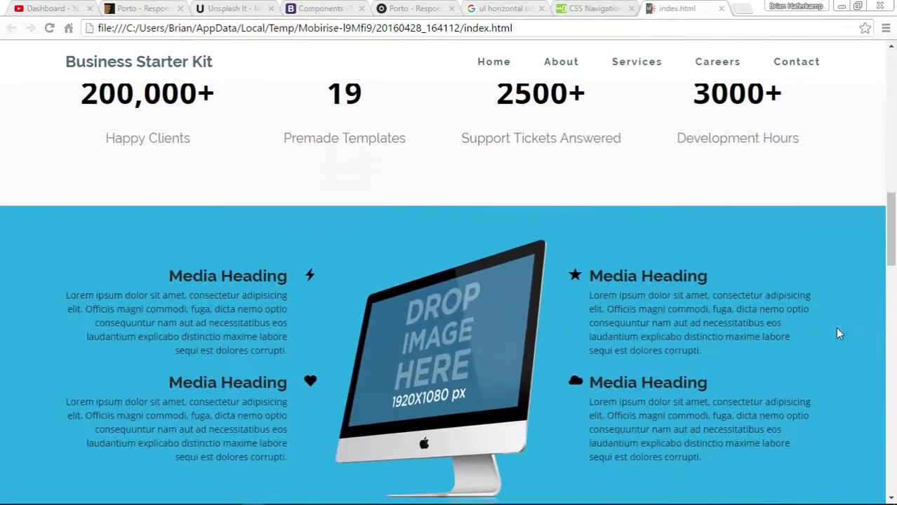
scroll(837, 333, up, 6)
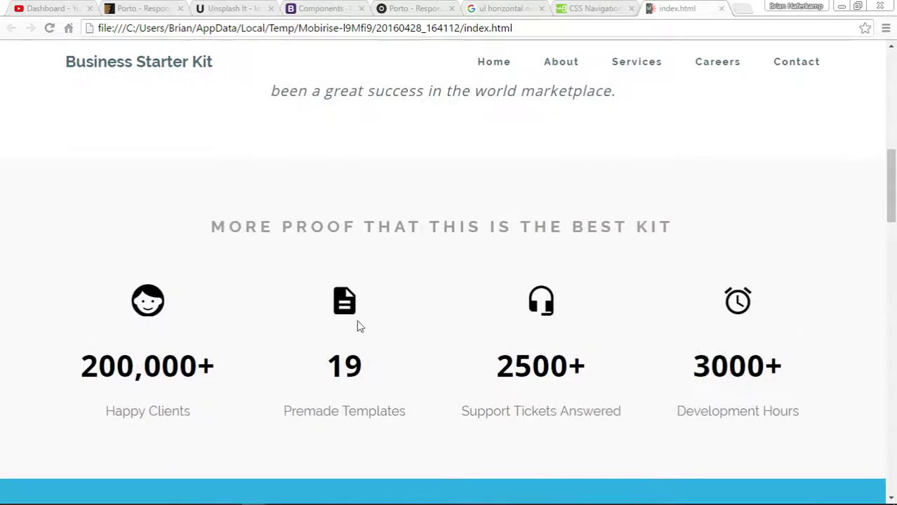
scroll(811, 380, down, 6)
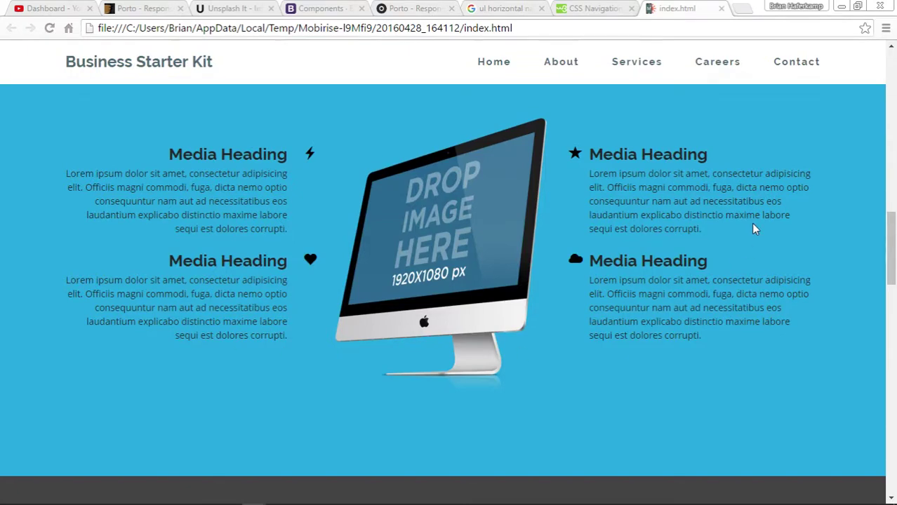
scroll(754, 229, down, 5)
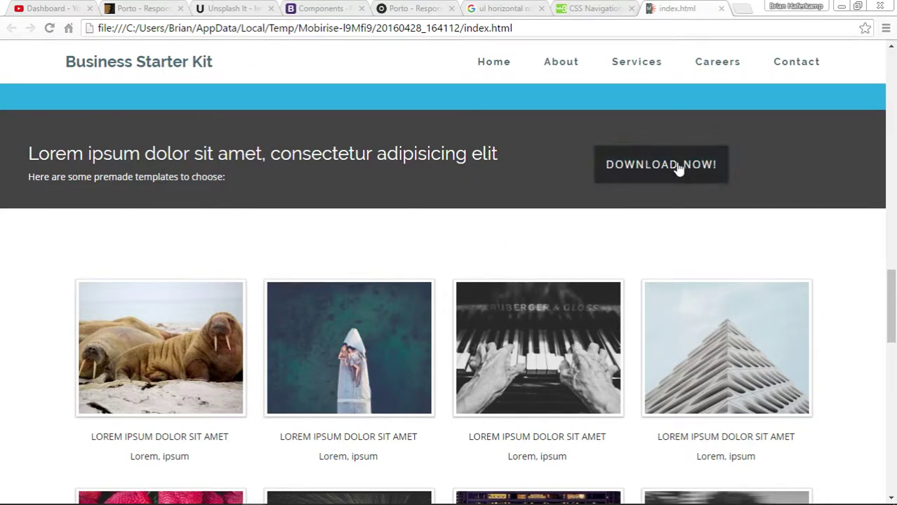
scroll(873, 296, down, 2)
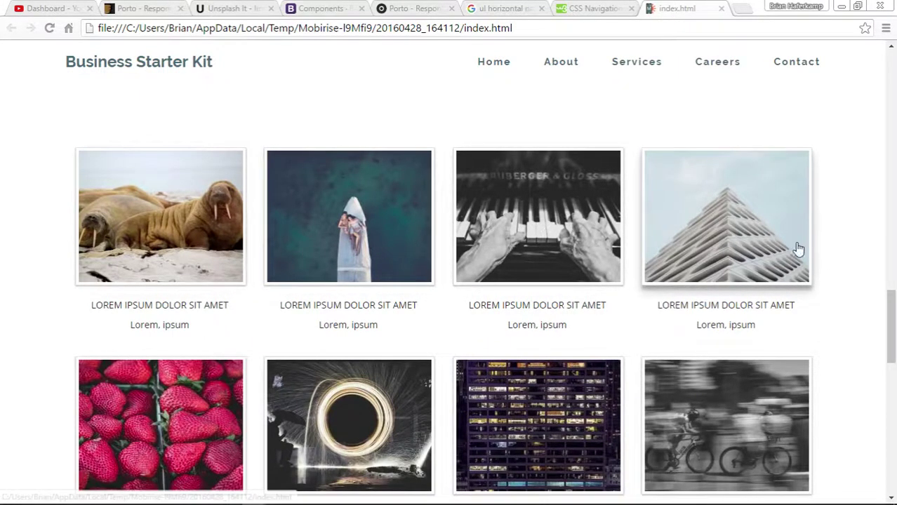
- Test the link of a gallery image, and examine the gallery, Unlimited Options and slider sections of the preview
click(428, 248)
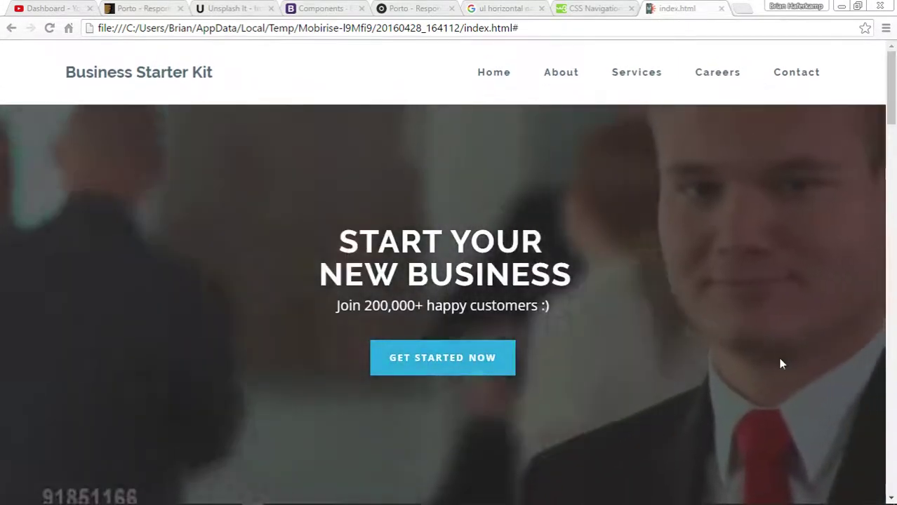
scroll(779, 359, down, 20)
scroll(858, 358, up, 5)
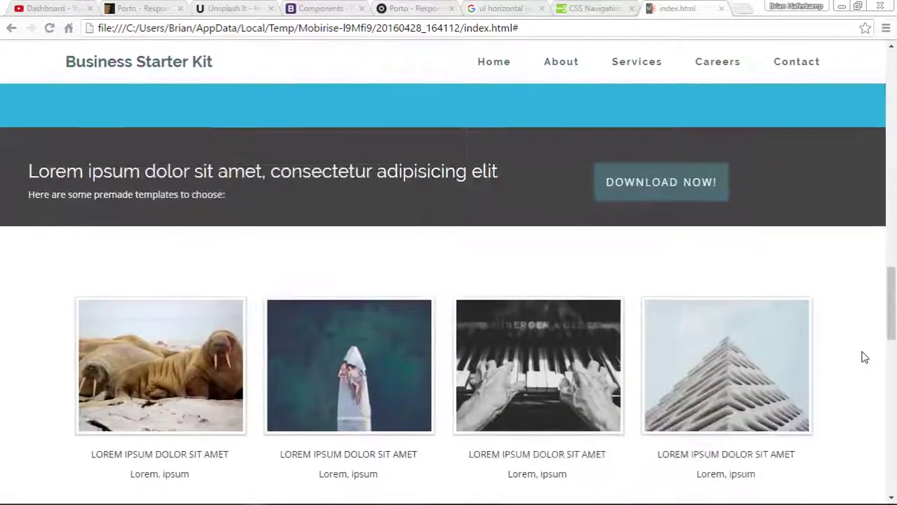
scroll(864, 357, down, 3)
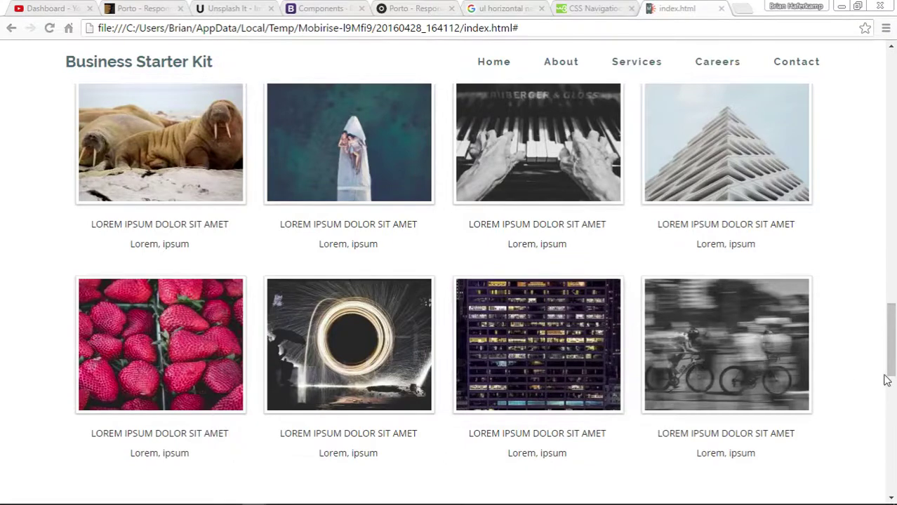
scroll(858, 367, down, 6)
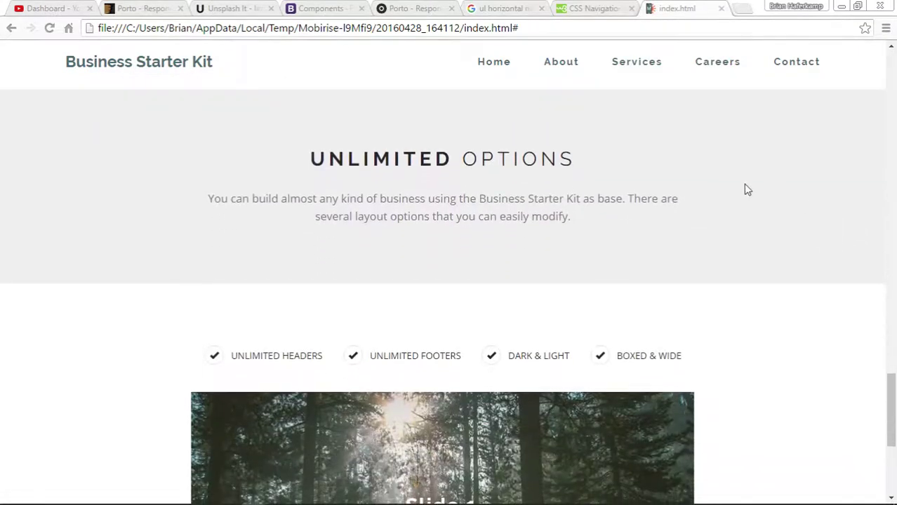
scroll(733, 322, down, 3)
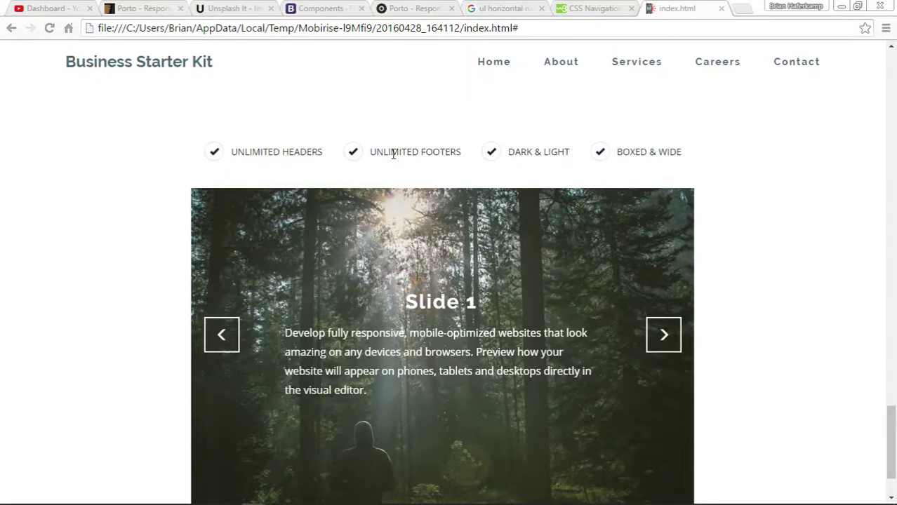
scroll(798, 334, down, 1)
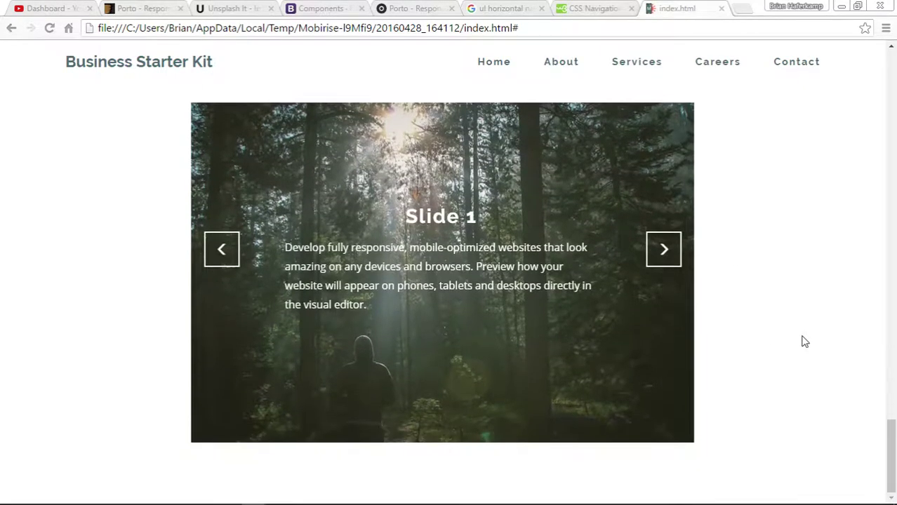
- Return to the start of the previewed page and inspect the call-to-action banner text and the starter kit heading section
scroll(845, 348, up, 5)
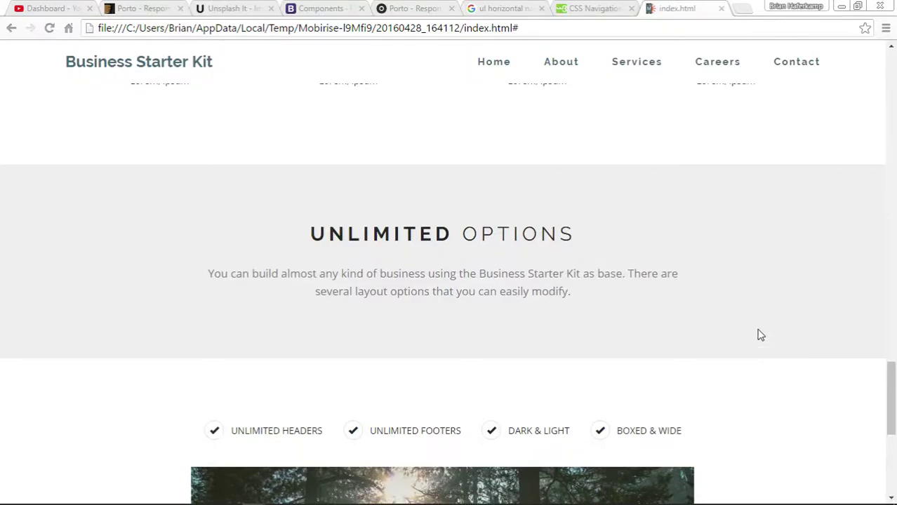
scroll(756, 326, up, 15)
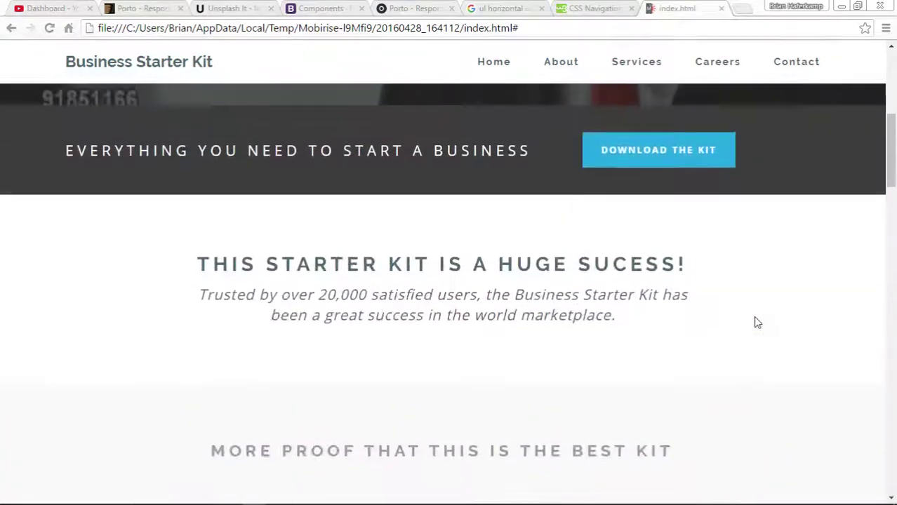
scroll(755, 322, up, 8)
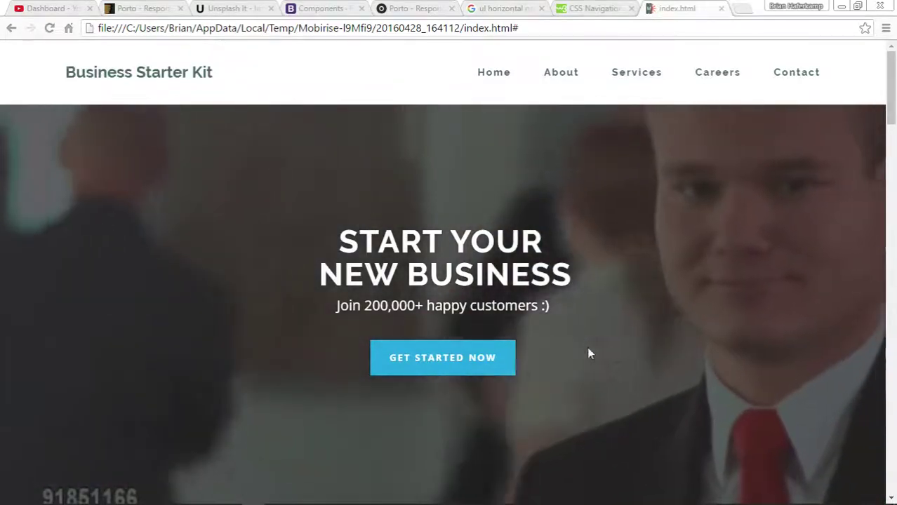
scroll(700, 364, down, 1)
scroll(775, 350, down, 3)
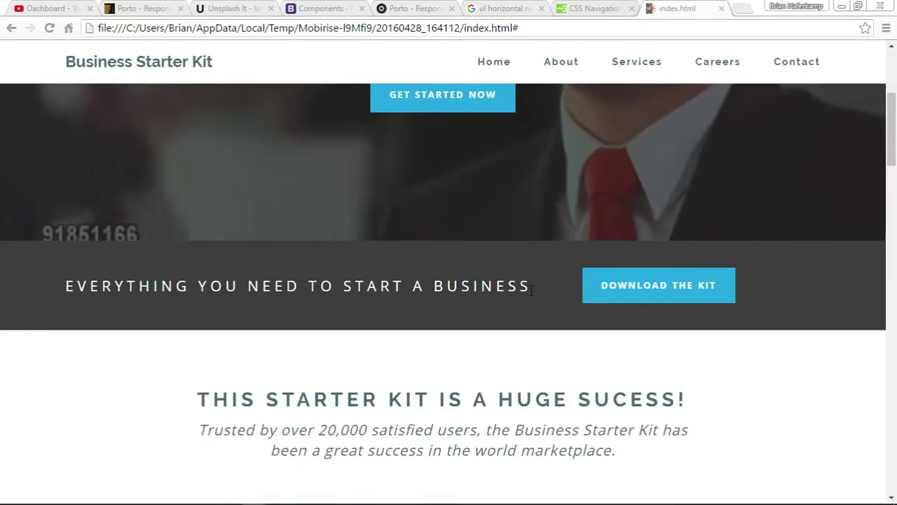
drag(531, 291, 70, 288)
click(382, 312)
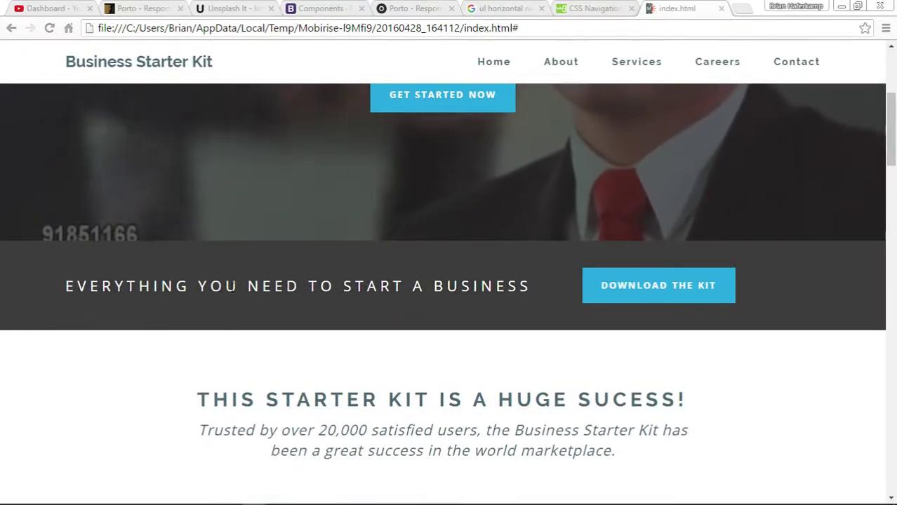
drag(319, 287, 446, 286)
click(521, 317)
scroll(784, 358, down, 2)
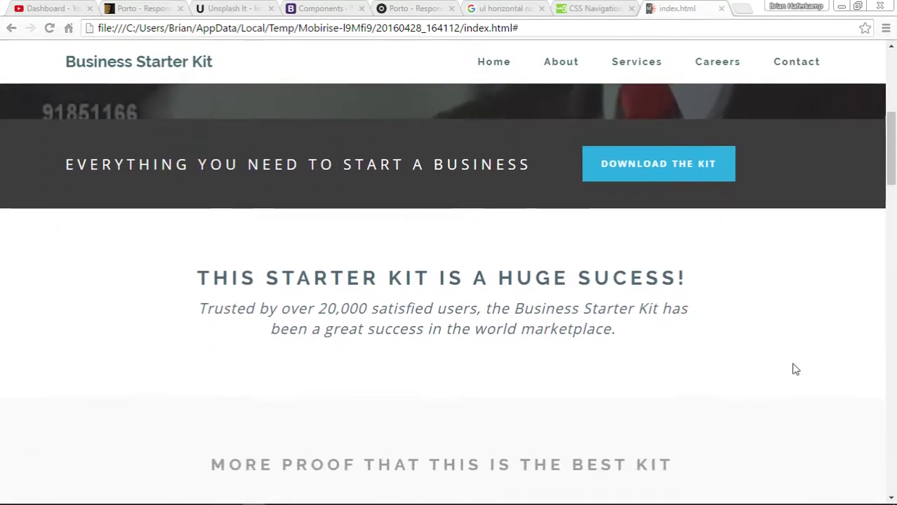
drag(686, 268, 210, 268)
click(665, 318)
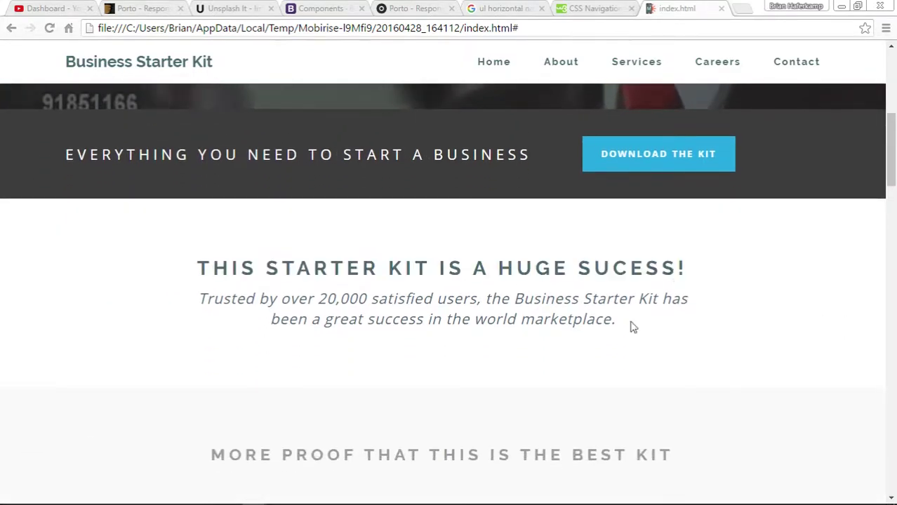
scroll(793, 356, down, 2)
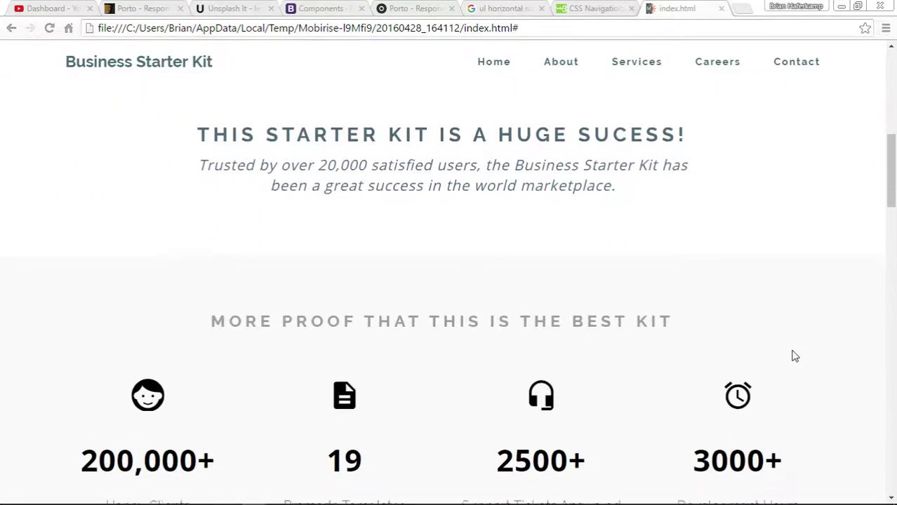
- Examine the starter kit heading, the statistics counters with their section title, and the blue media section around the computer image
scroll(793, 357, down, 1)
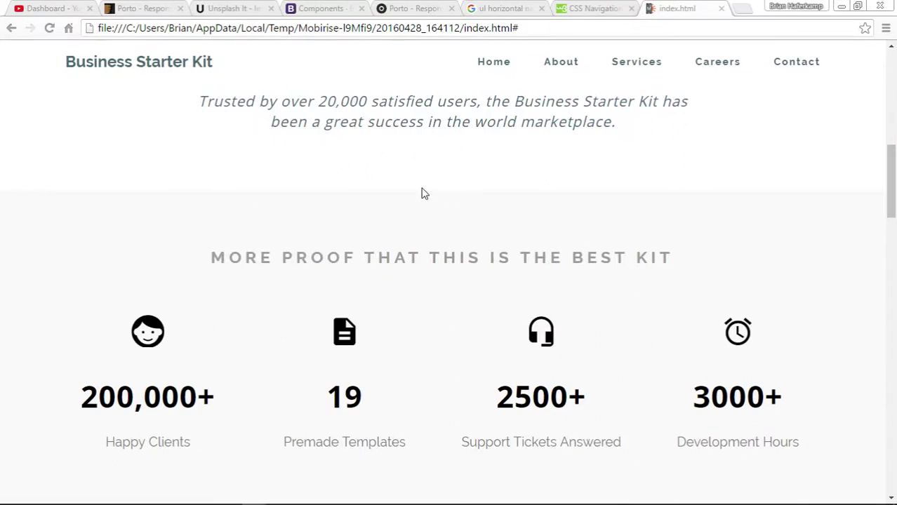
scroll(697, 203, up, 2)
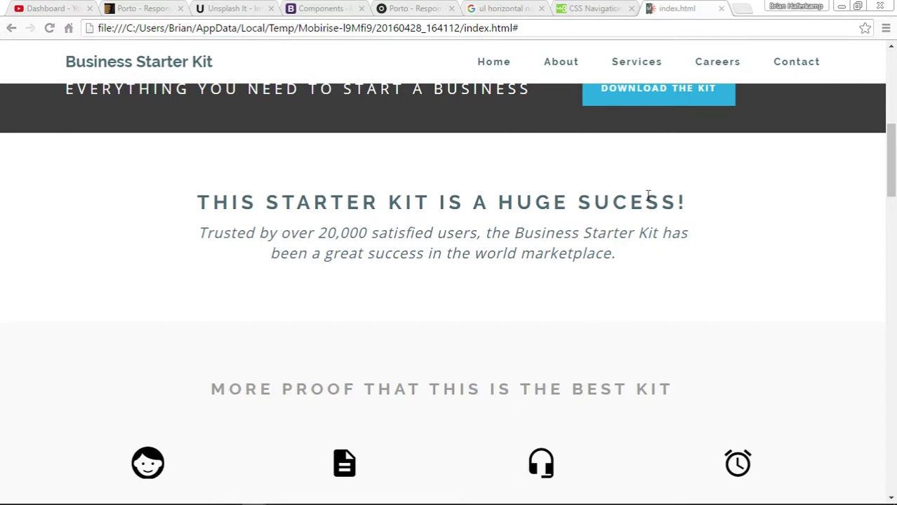
scroll(800, 238, down, 1)
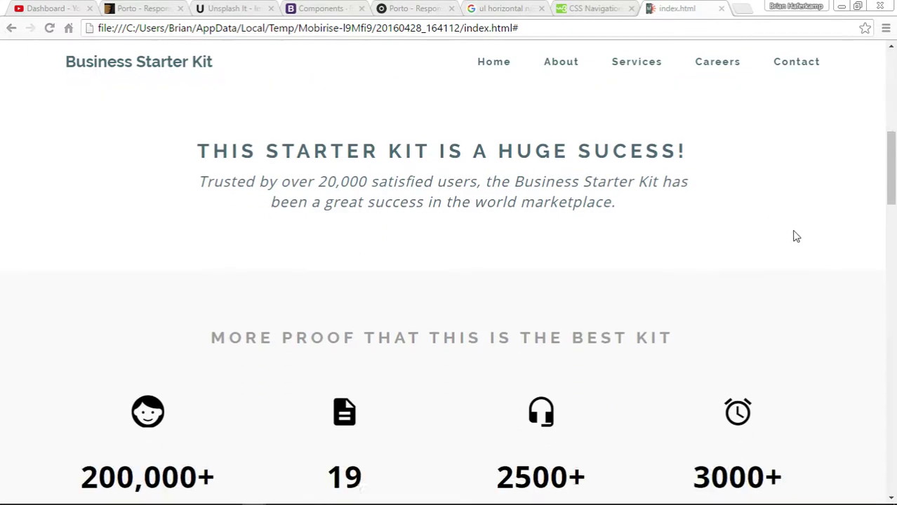
scroll(878, 316, down, 2)
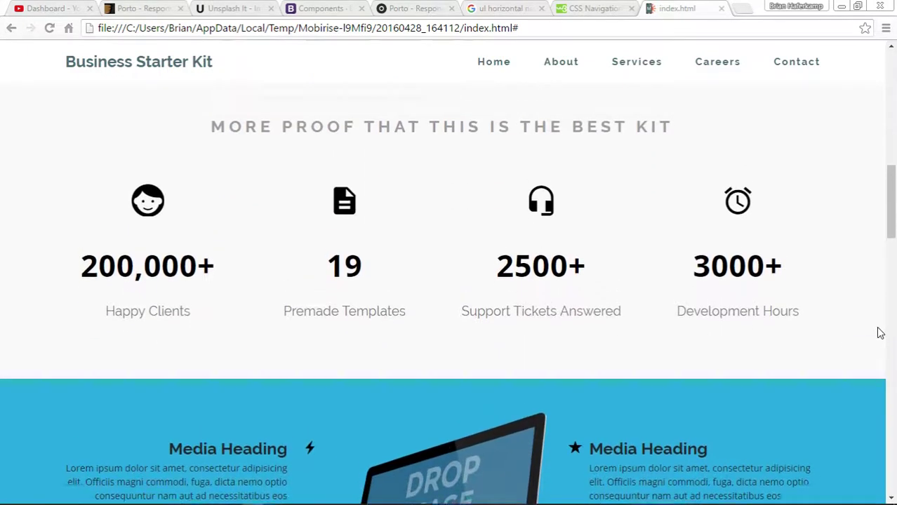
drag(665, 164, 190, 170)
click(755, 203)
scroll(819, 293, down, 5)
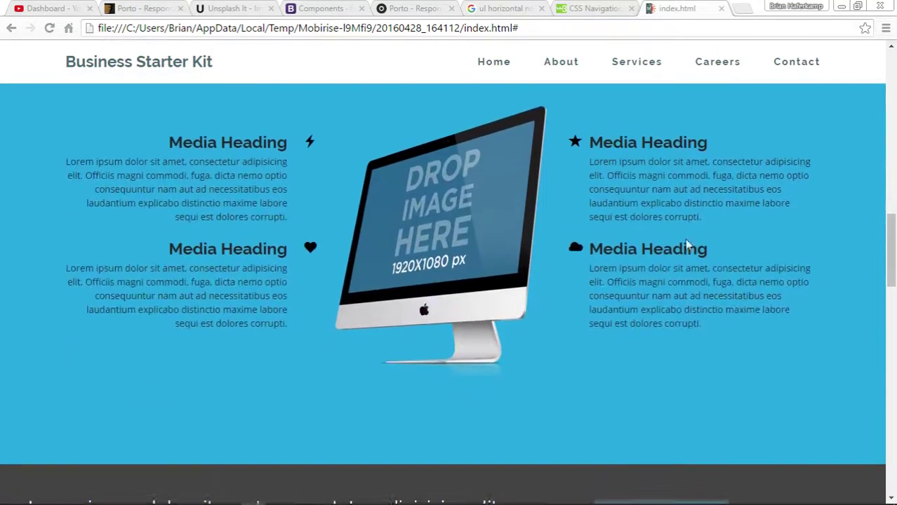
drag(720, 260, 587, 250)
click(644, 279)
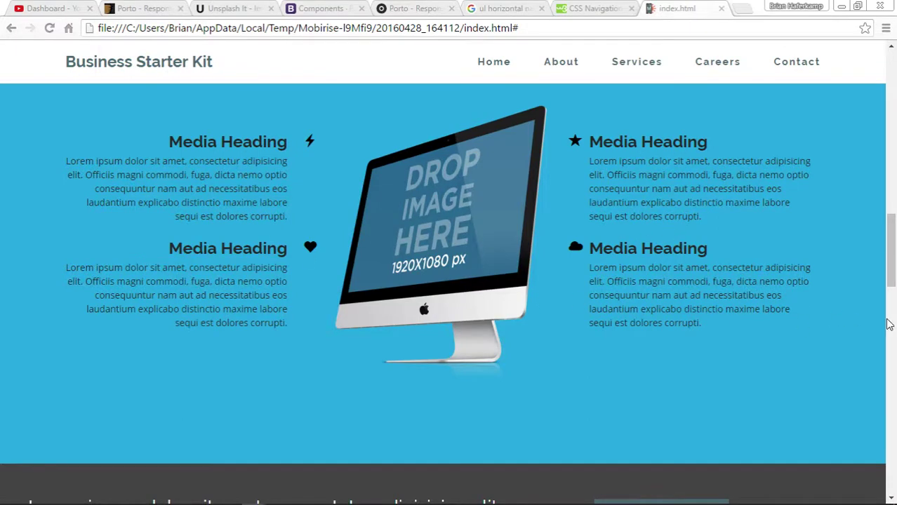
- Review the image gallery and slider, and inspect the check-mark list and the Unlimited Options section above the slider
scroll(842, 312, down, 5)
scroll(856, 313, down, 10)
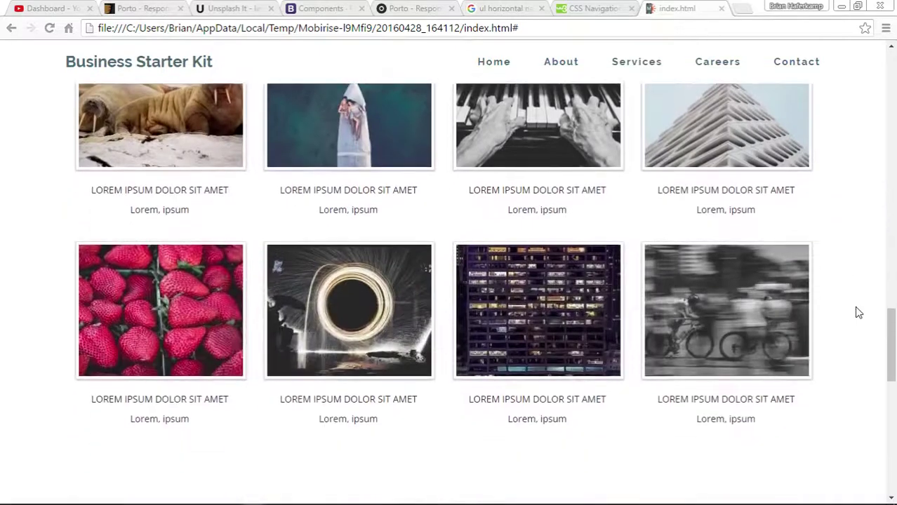
scroll(858, 310, down, 4)
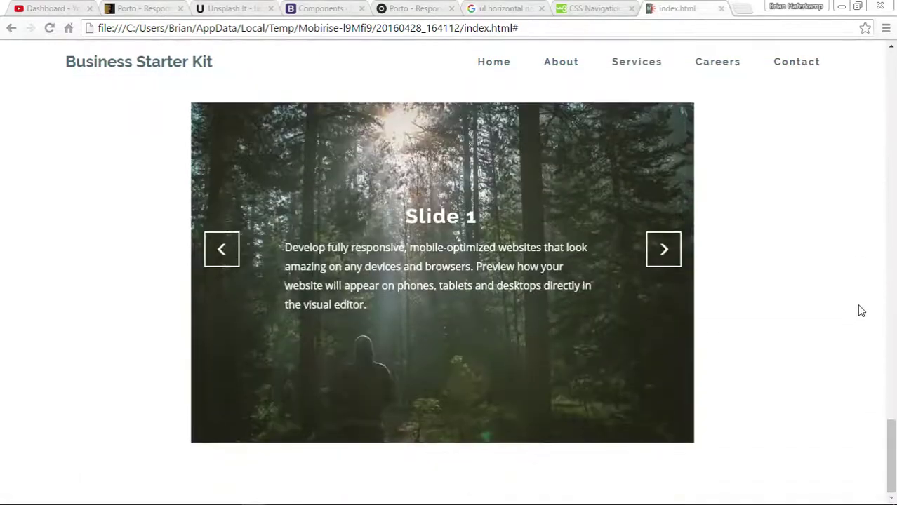
scroll(770, 292, up, 3)
drag(717, 277, 554, 280)
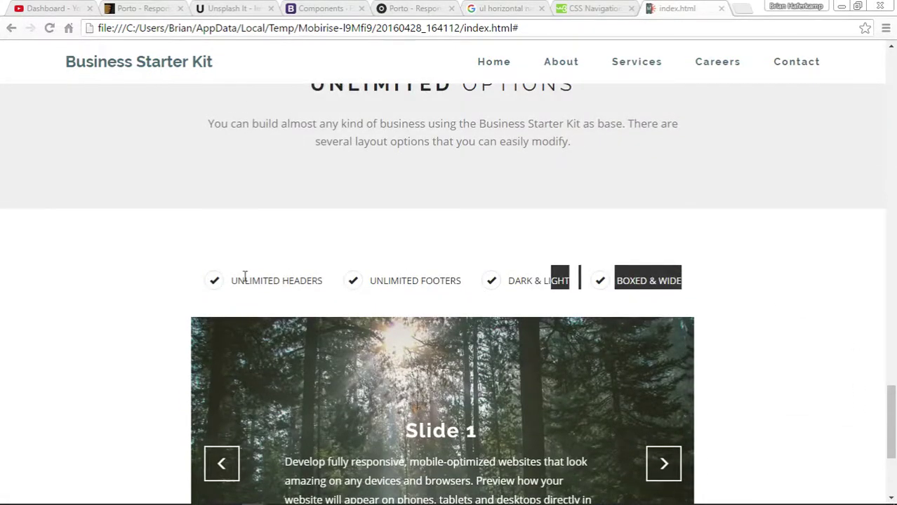
drag(206, 285, 785, 295)
click(733, 291)
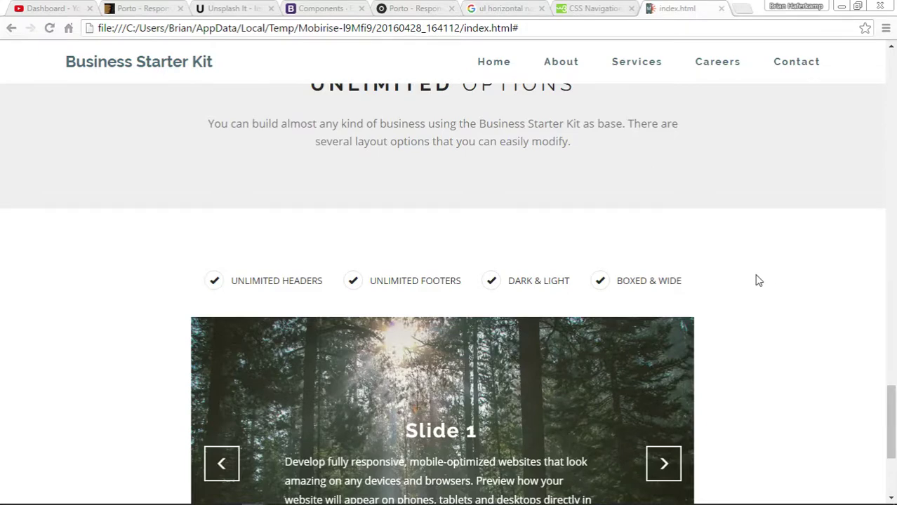
scroll(755, 284, up, 1)
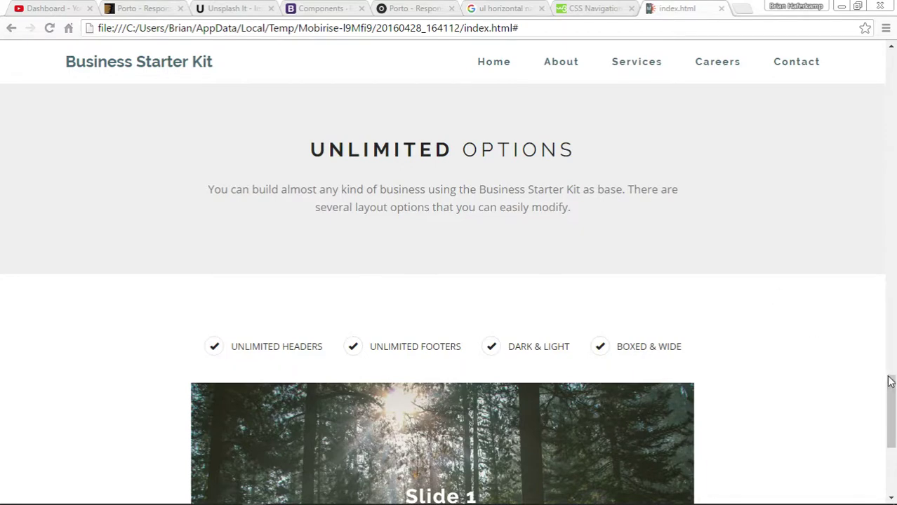
mouse_move(893, 397)
mouse_down()
mouse_move(894, 428)
mouse_move(894, 300)
mouse_move(893, 397)
mouse_up()
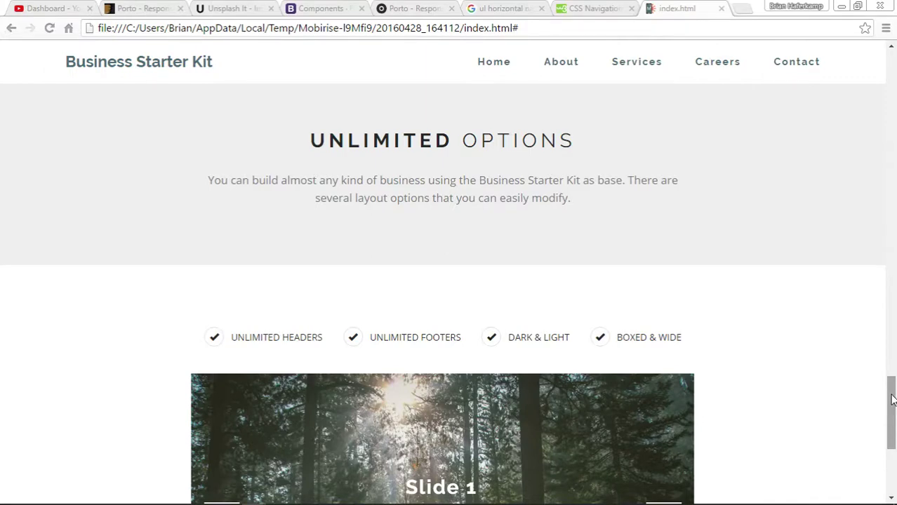
drag(893, 399, 891, 401)
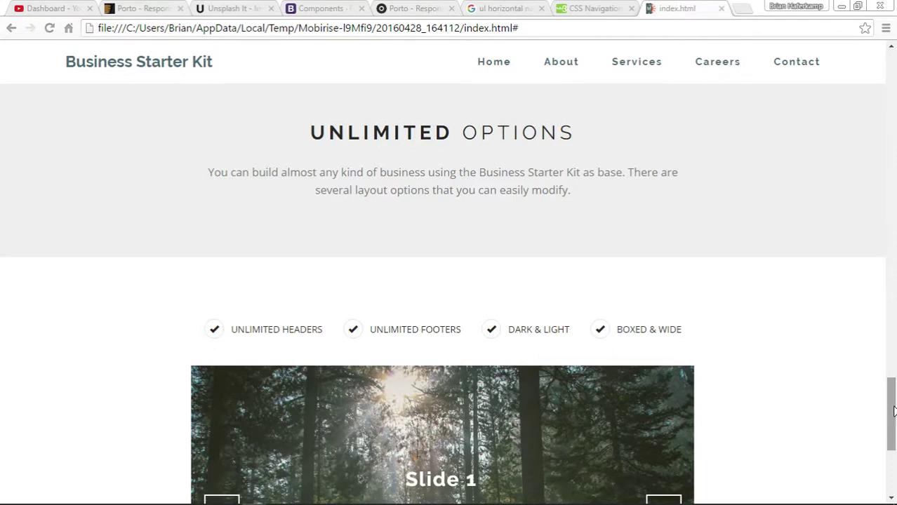
drag(895, 412, 894, 407)
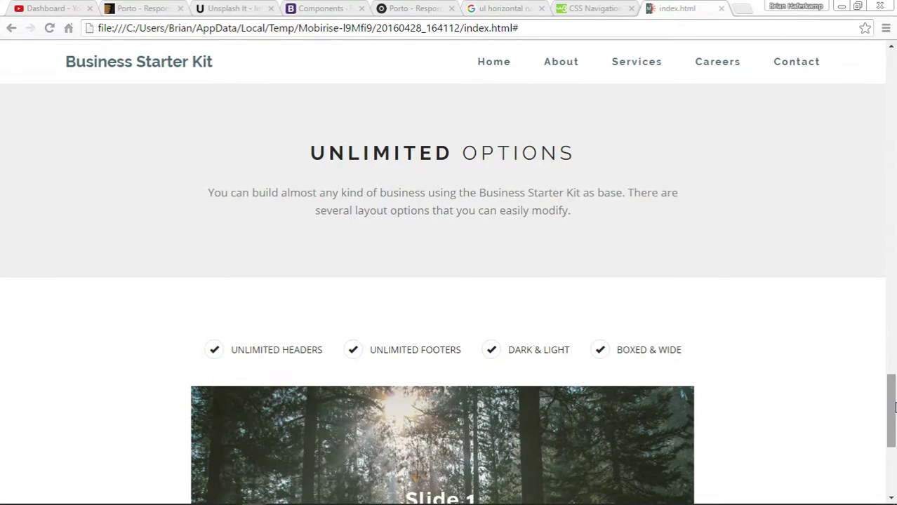
- Return to the start of the previewed page and review the video header, call-to-action banner and starter kit heading
drag(895, 406, 895, 74)
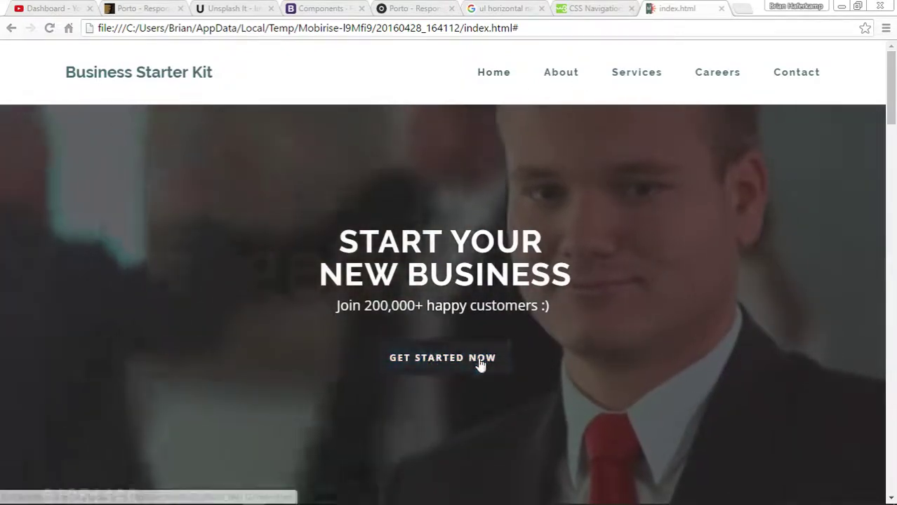
scroll(830, 341, down, 3)
scroll(830, 340, down, 3)
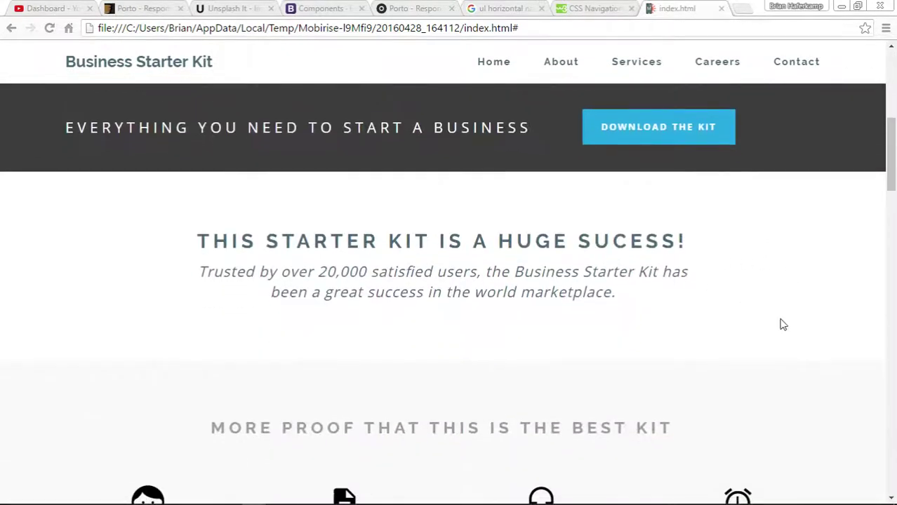